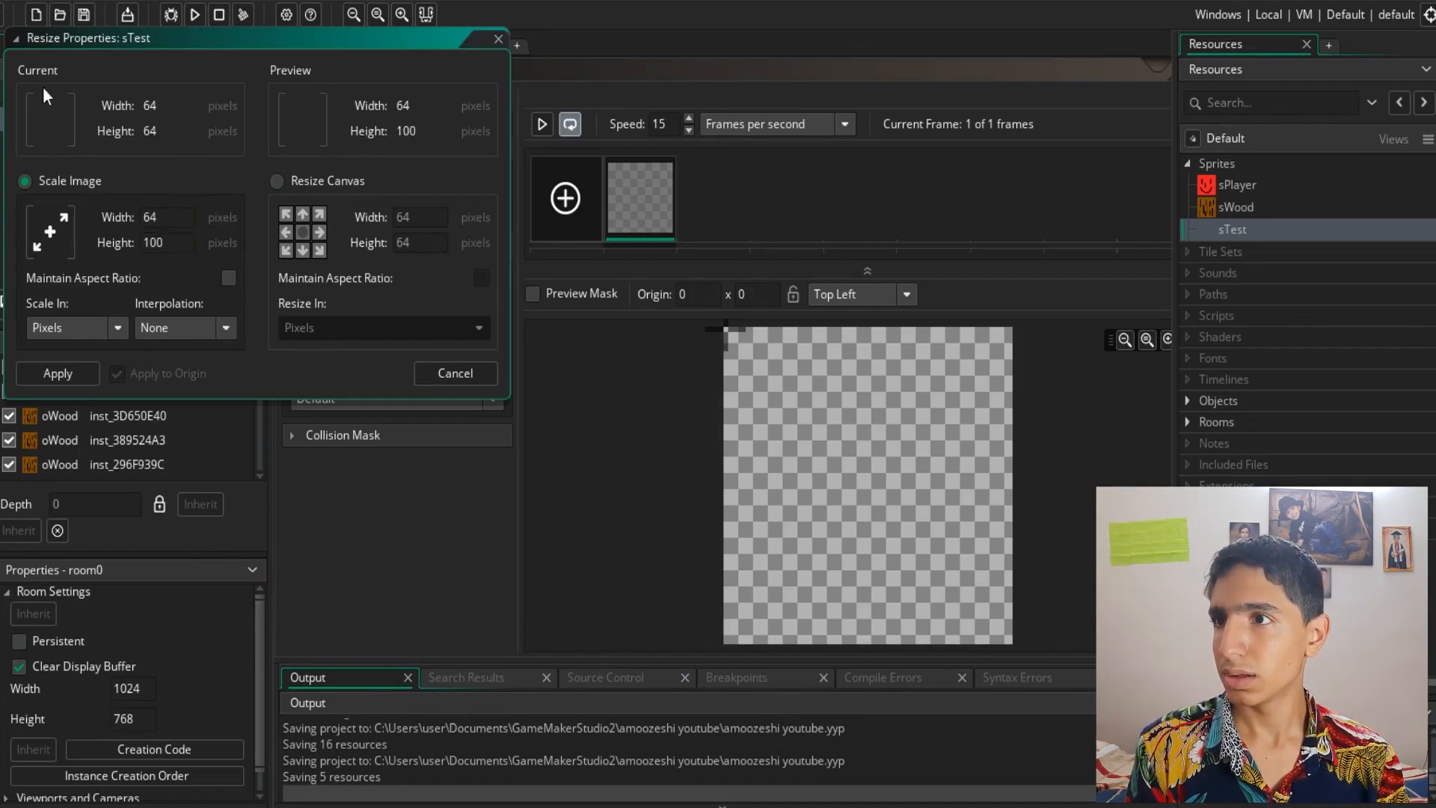
- Apply the sprite scaling to 64 by 100 pixels and open the sprite image for editing
{"action": "left_click", "coordinate": [80, 379]}
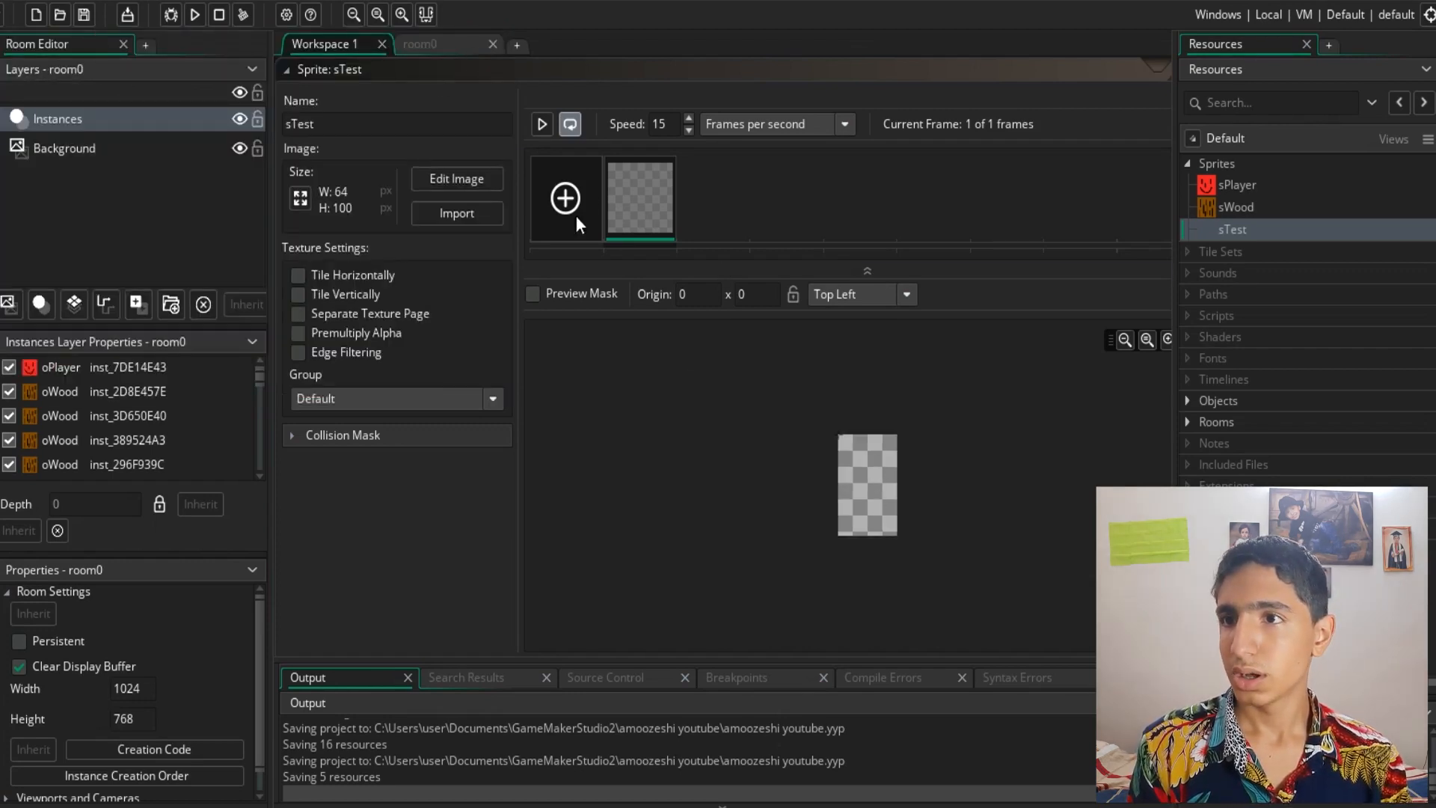
{"action": "left_click", "coordinate": [458, 178]}
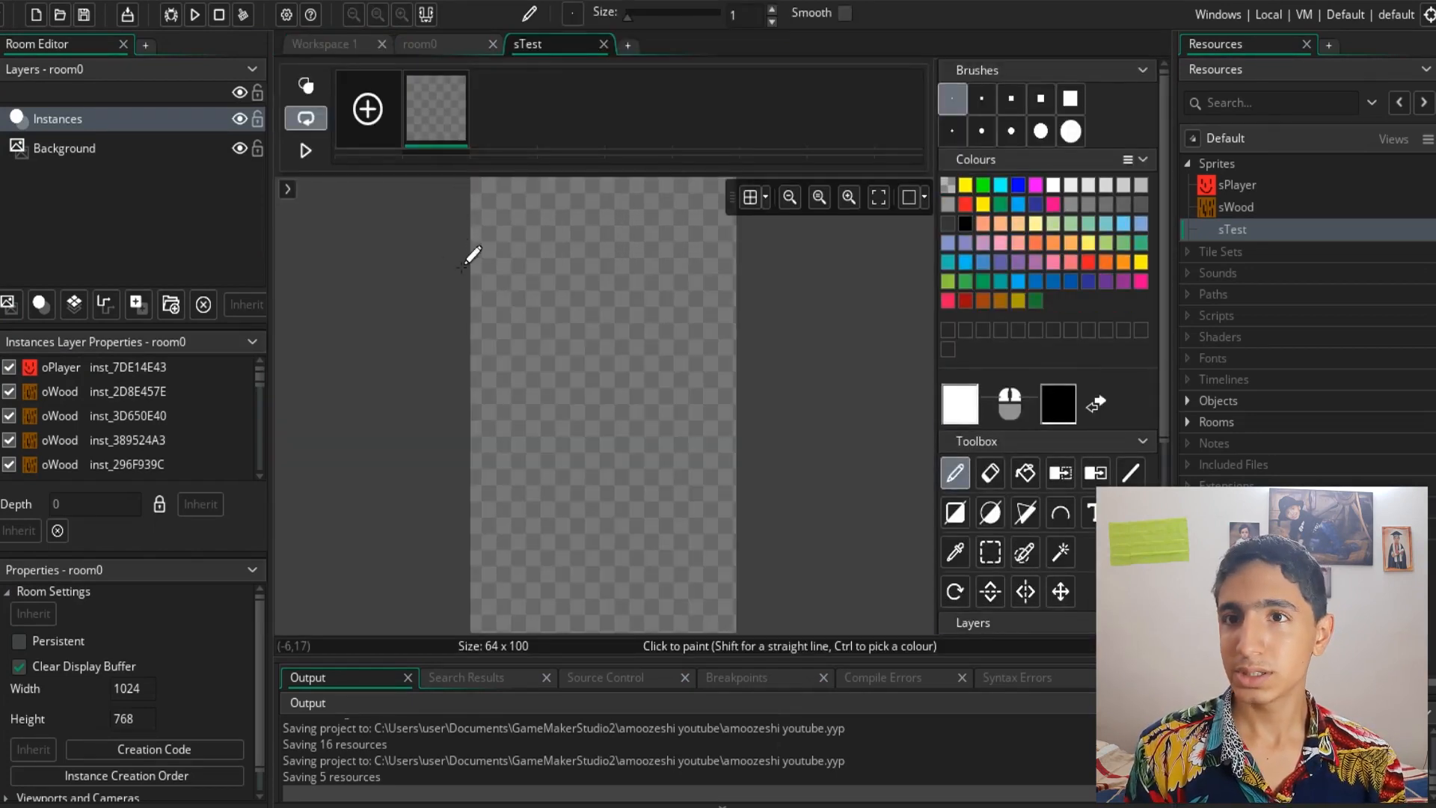
- Try drawing a blue number 2 on the canvas with a round brush, undoing each attempt
{"action": "left_click", "coordinate": [1039, 106]}
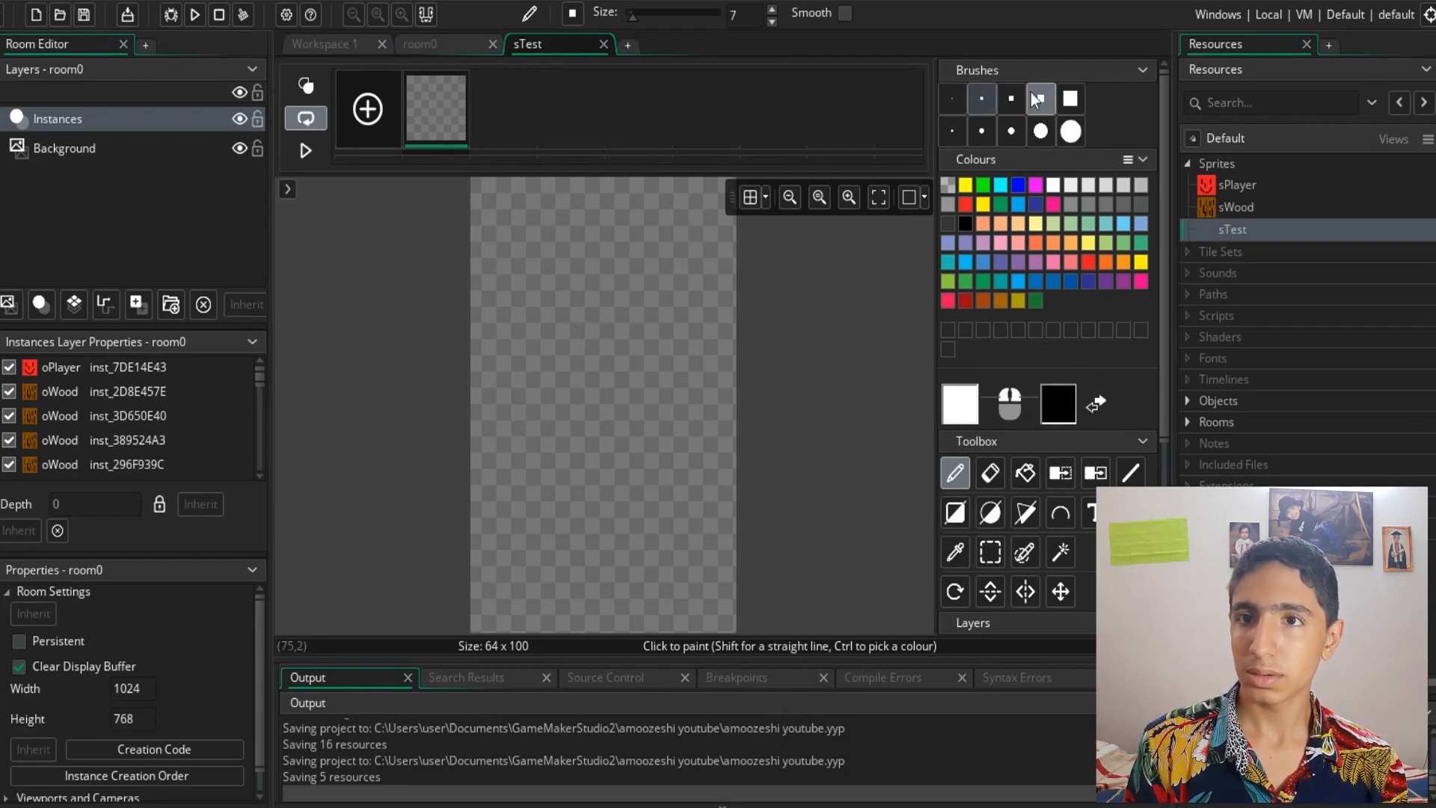
{"action": "left_click", "coordinate": [1070, 98]}
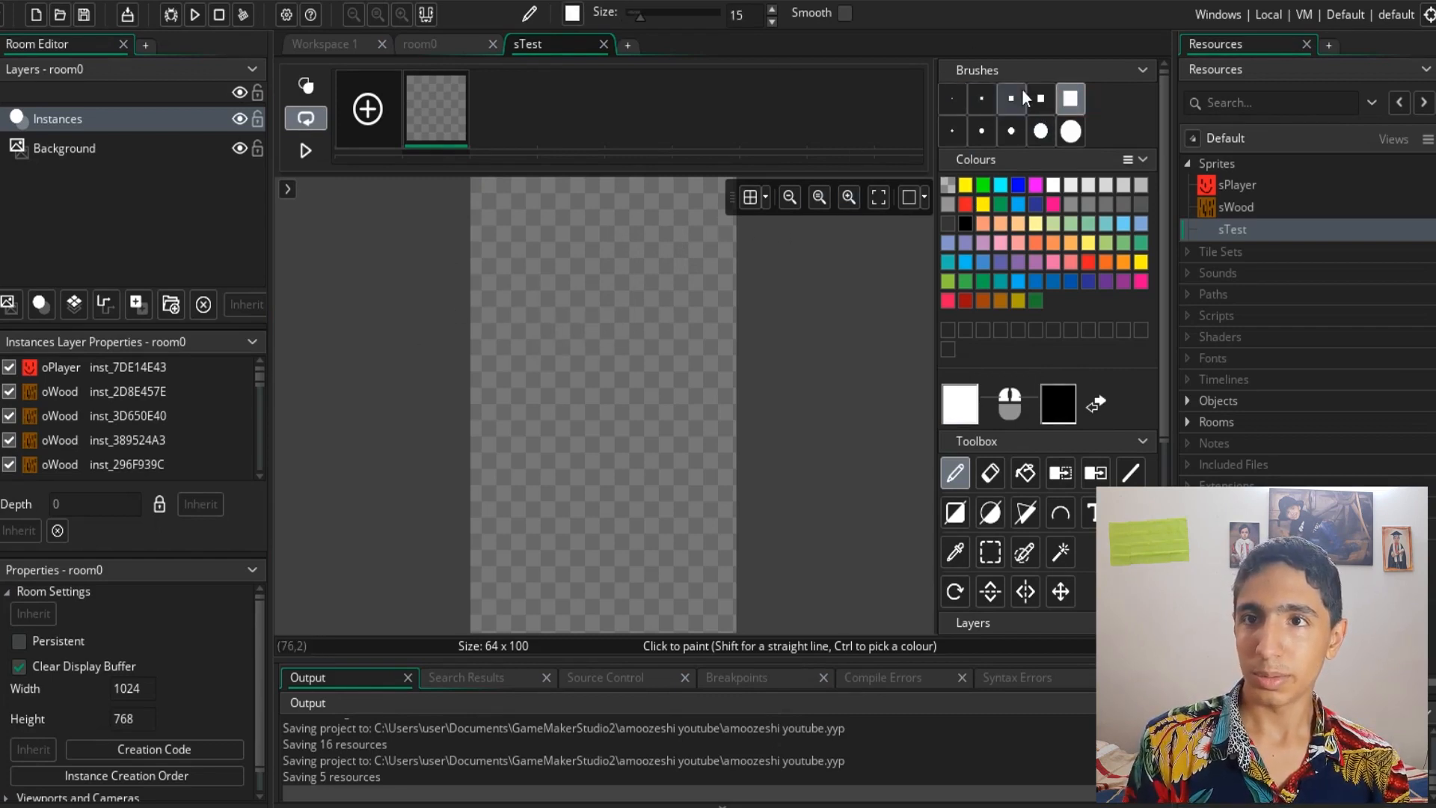
{"action": "left_click", "coordinate": [1041, 103]}
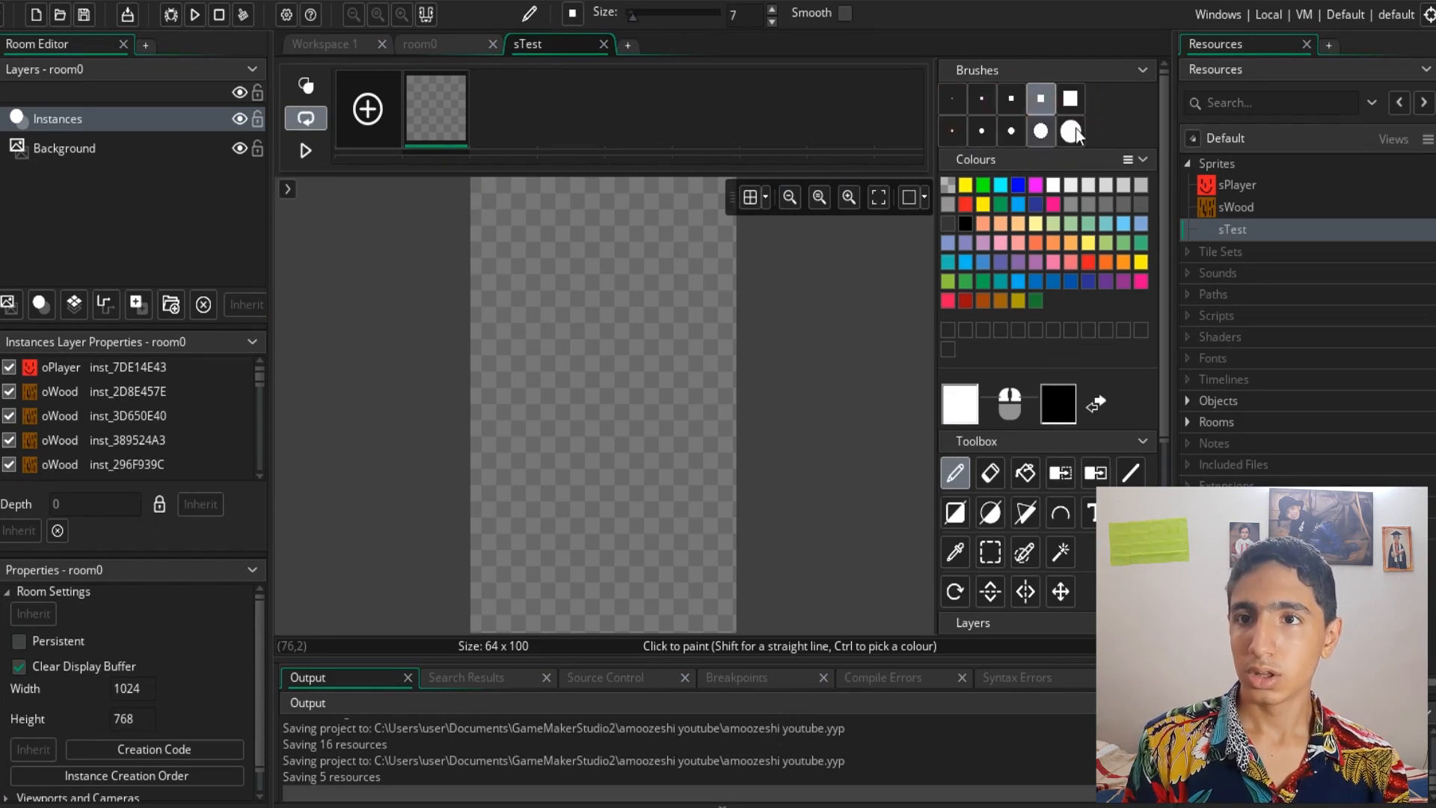
{"action": "left_click", "coordinate": [1072, 131]}
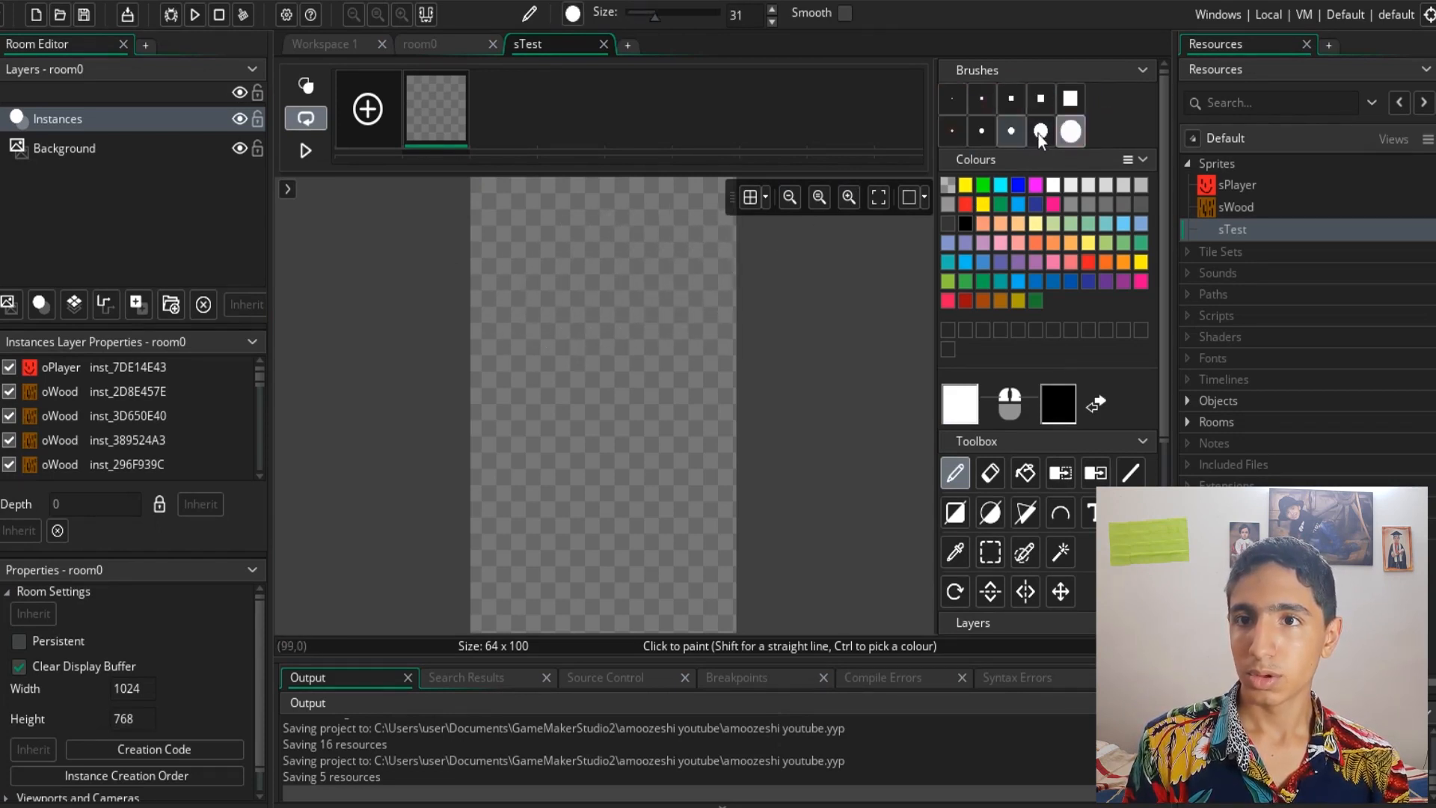
{"action": "left_click", "coordinate": [1018, 185]}
{"action": "left_click", "coordinate": [480, 354]}
{"action": "mouse_move", "coordinate": [591, 314]}
{"action": "left_mouse_down"}
{"action": "mouse_move", "coordinate": [673, 353]}
{"action": "mouse_move", "coordinate": [707, 475]}
{"action": "left_mouse_up"}
{"action": "key", "text": "ctrl+z"}
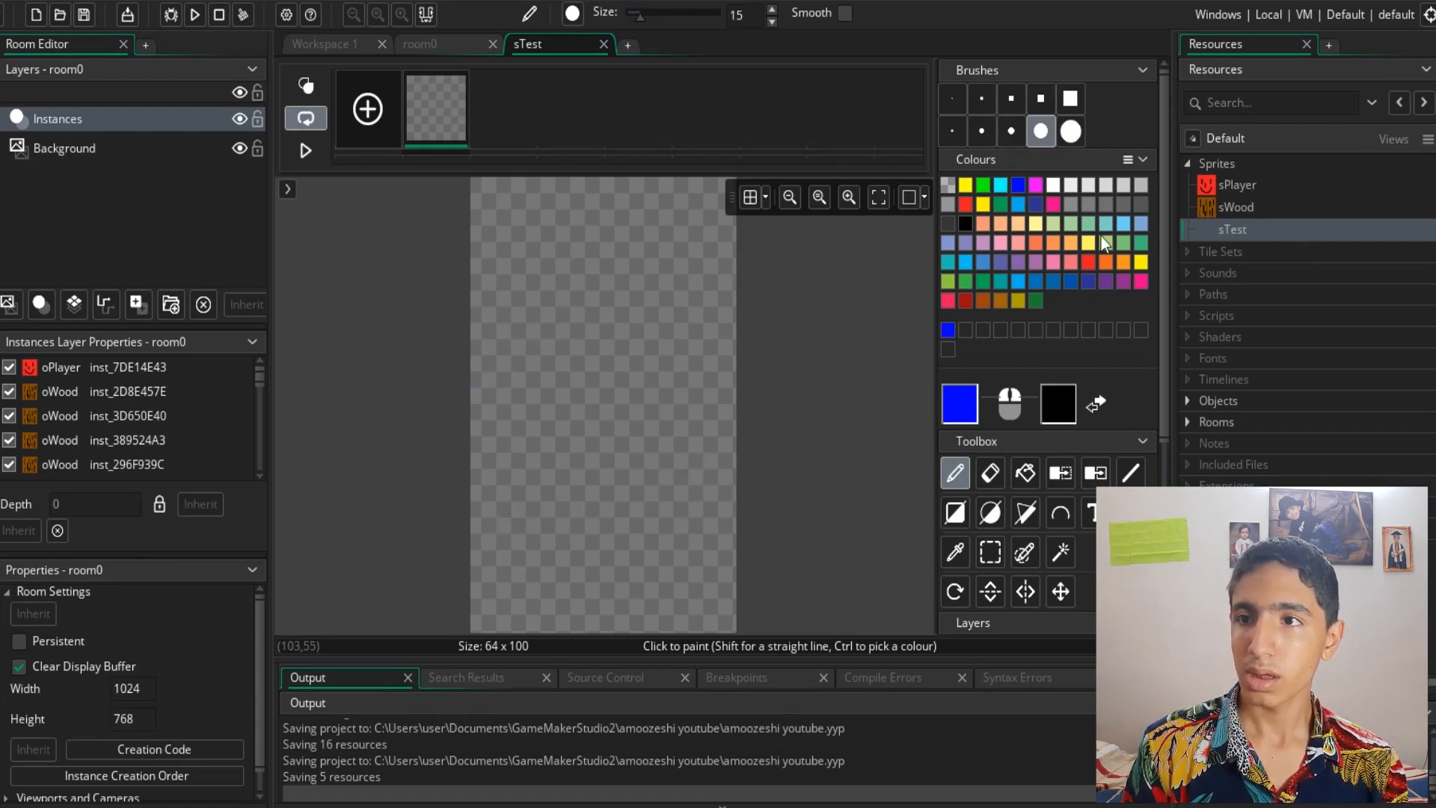
{"action": "mouse_move", "coordinate": [591, 300]}
{"action": "left_mouse_down"}
{"action": "mouse_move", "coordinate": [637, 257]}
{"action": "mouse_move", "coordinate": [544, 510]}
{"action": "mouse_move", "coordinate": [664, 516]}
{"action": "left_mouse_up"}
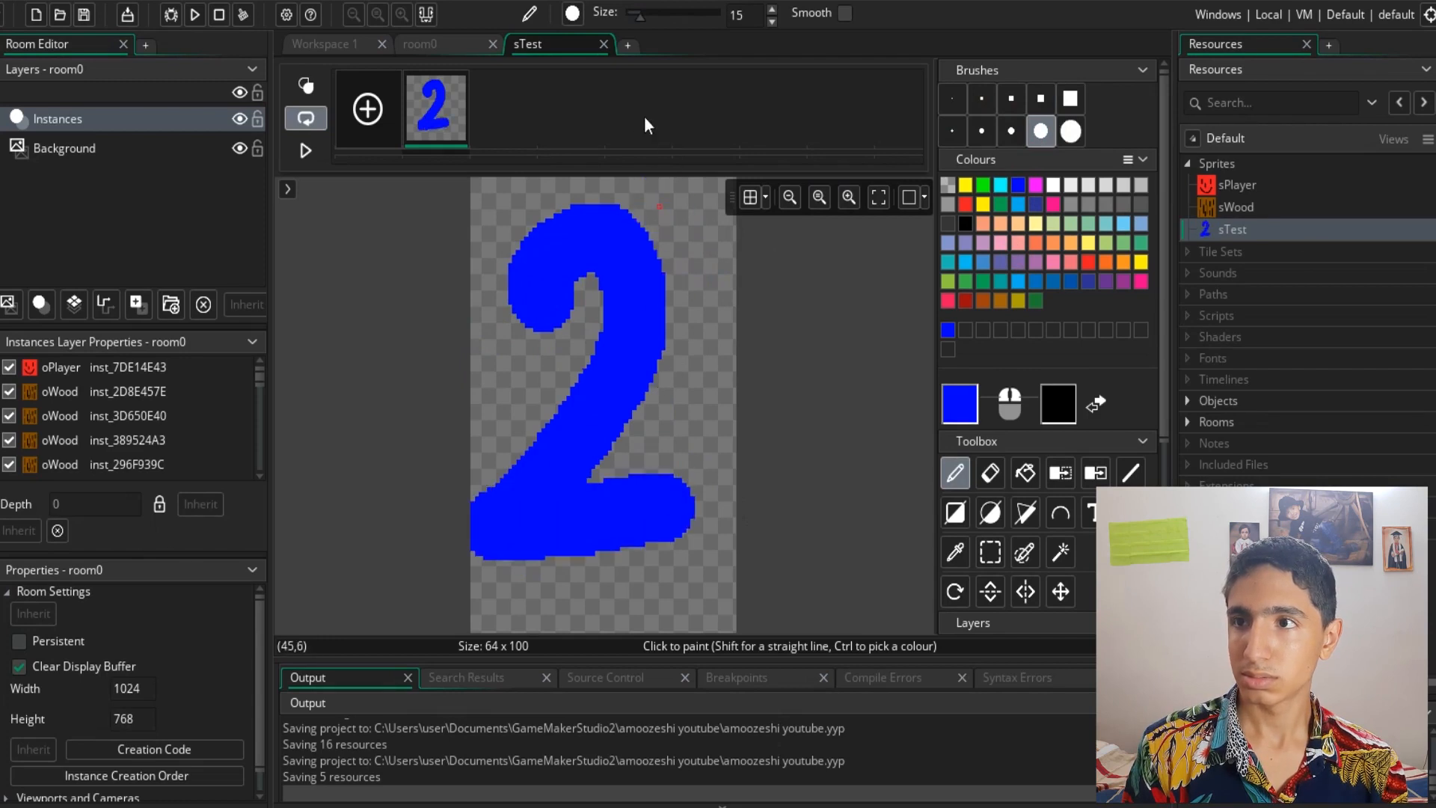
{"action": "key", "text": "ctrl+z"}
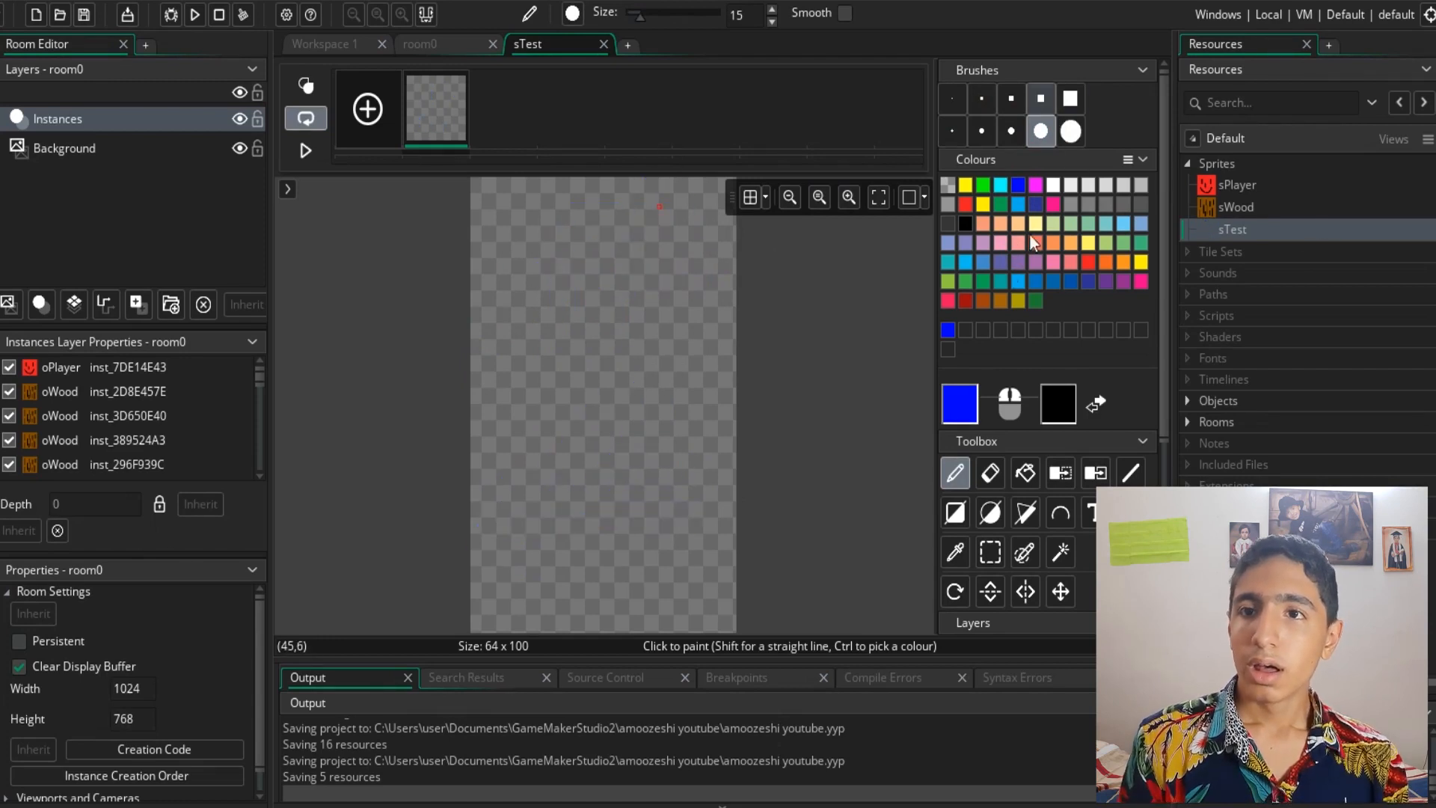
- Try painting a blue circle with the largest round brush and erasing a line through it, undoing everything
{"action": "left_click", "coordinate": [1070, 131]}
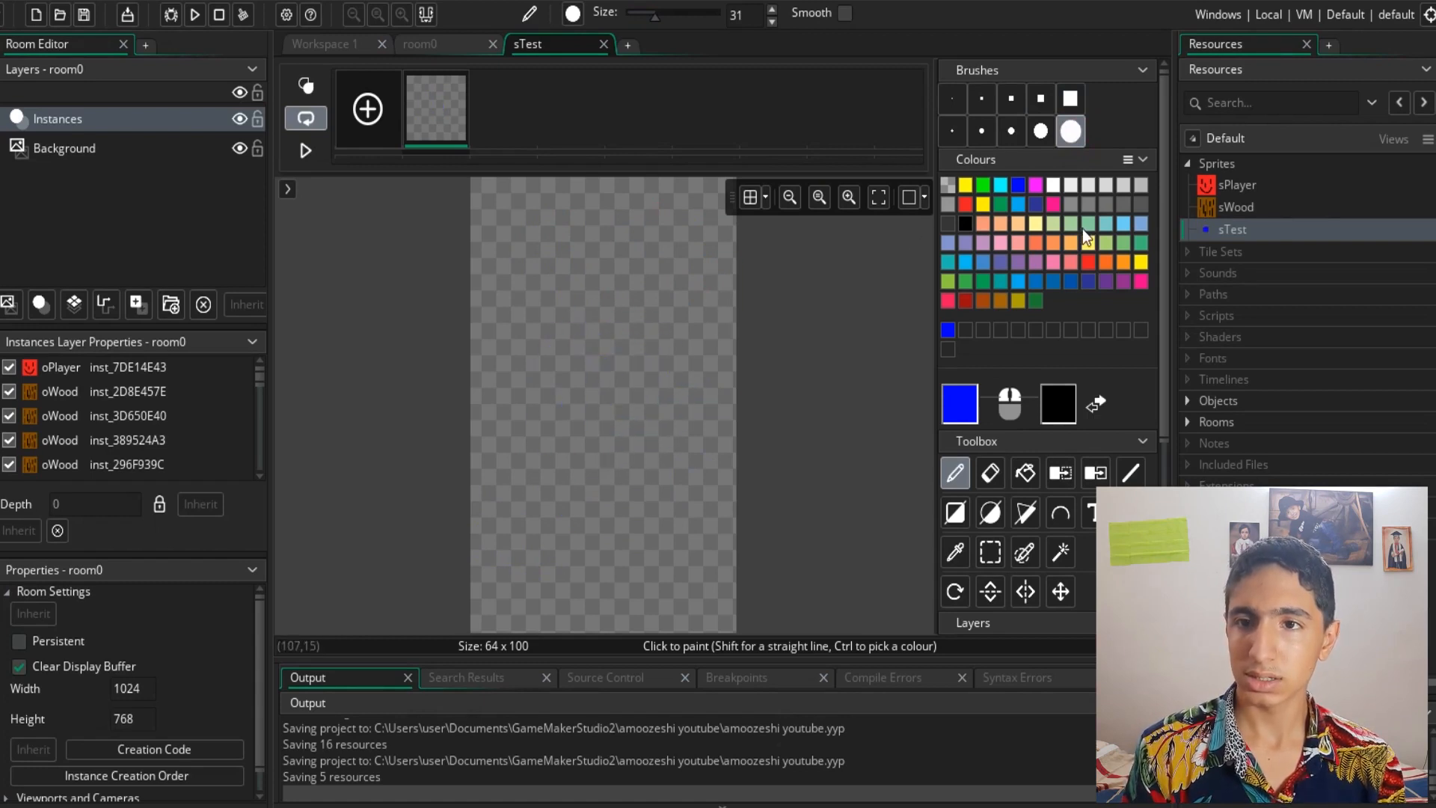
{"action": "left_click", "coordinate": [576, 401]}
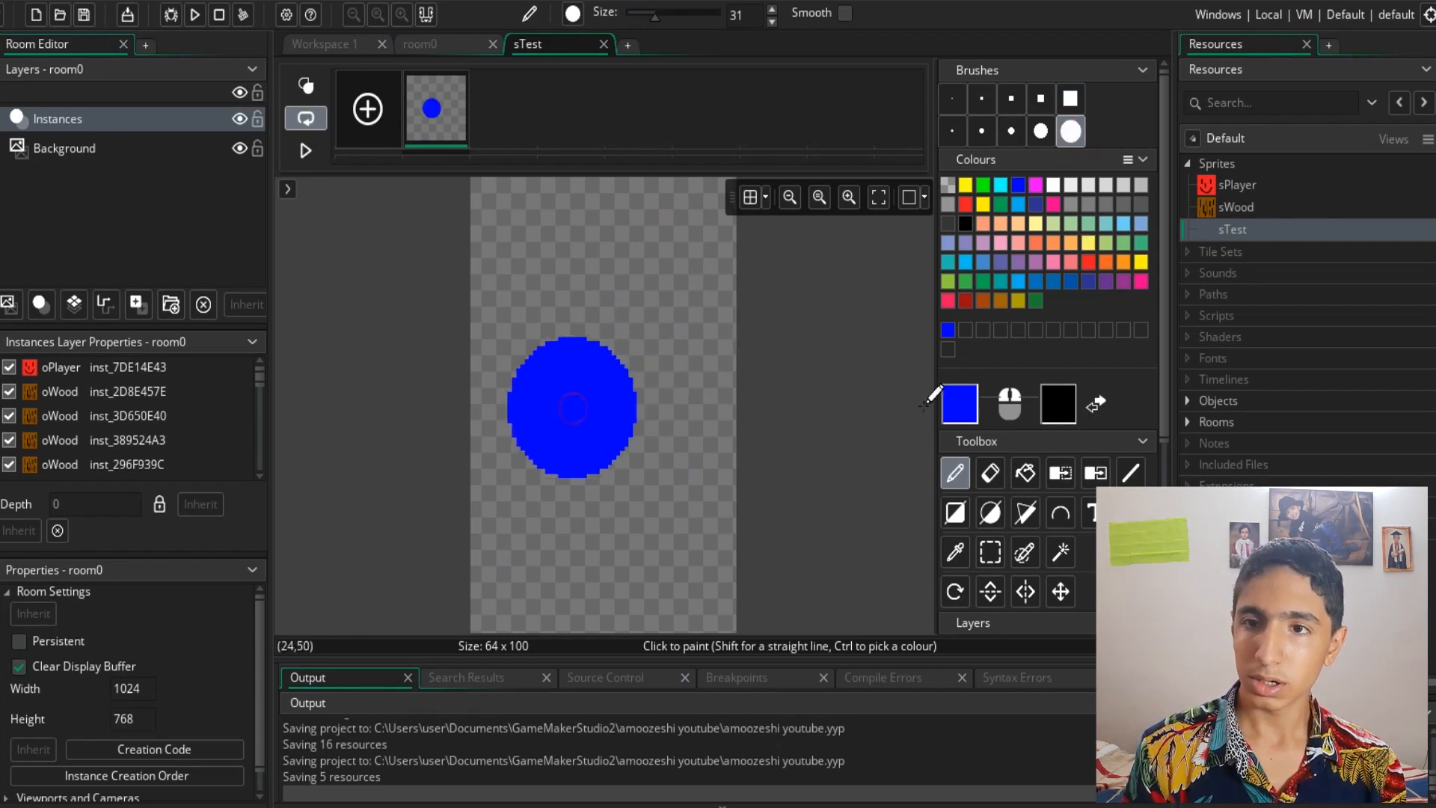
{"action": "left_click", "coordinate": [990, 473]}
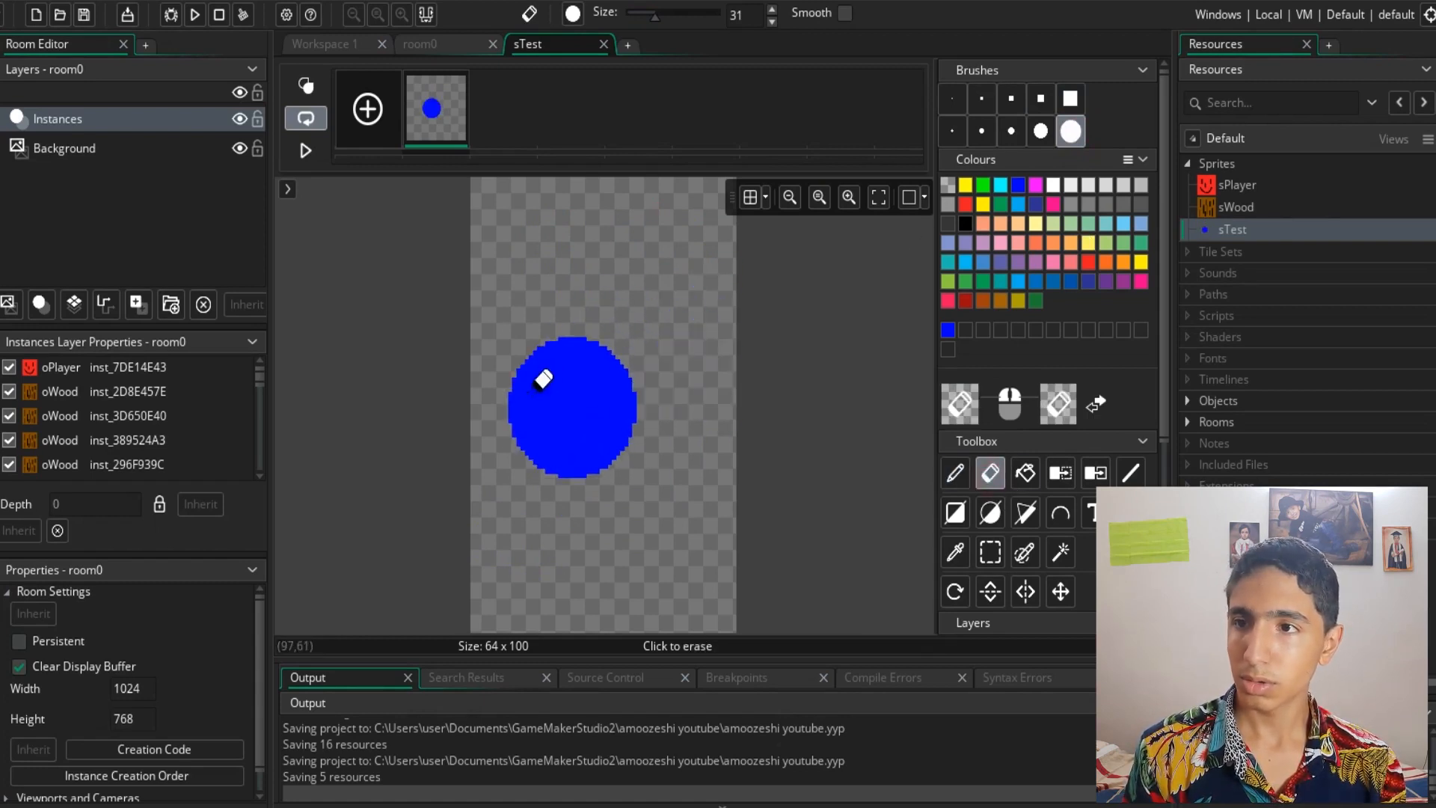
{"action": "left_click", "coordinate": [952, 98]}
{"action": "mouse_move", "coordinate": [572, 412]}
{"action": "left_mouse_down"}
{"action": "mouse_move", "coordinate": [576, 351]}
{"action": "mouse_move", "coordinate": [544, 471]}
{"action": "left_mouse_up"}
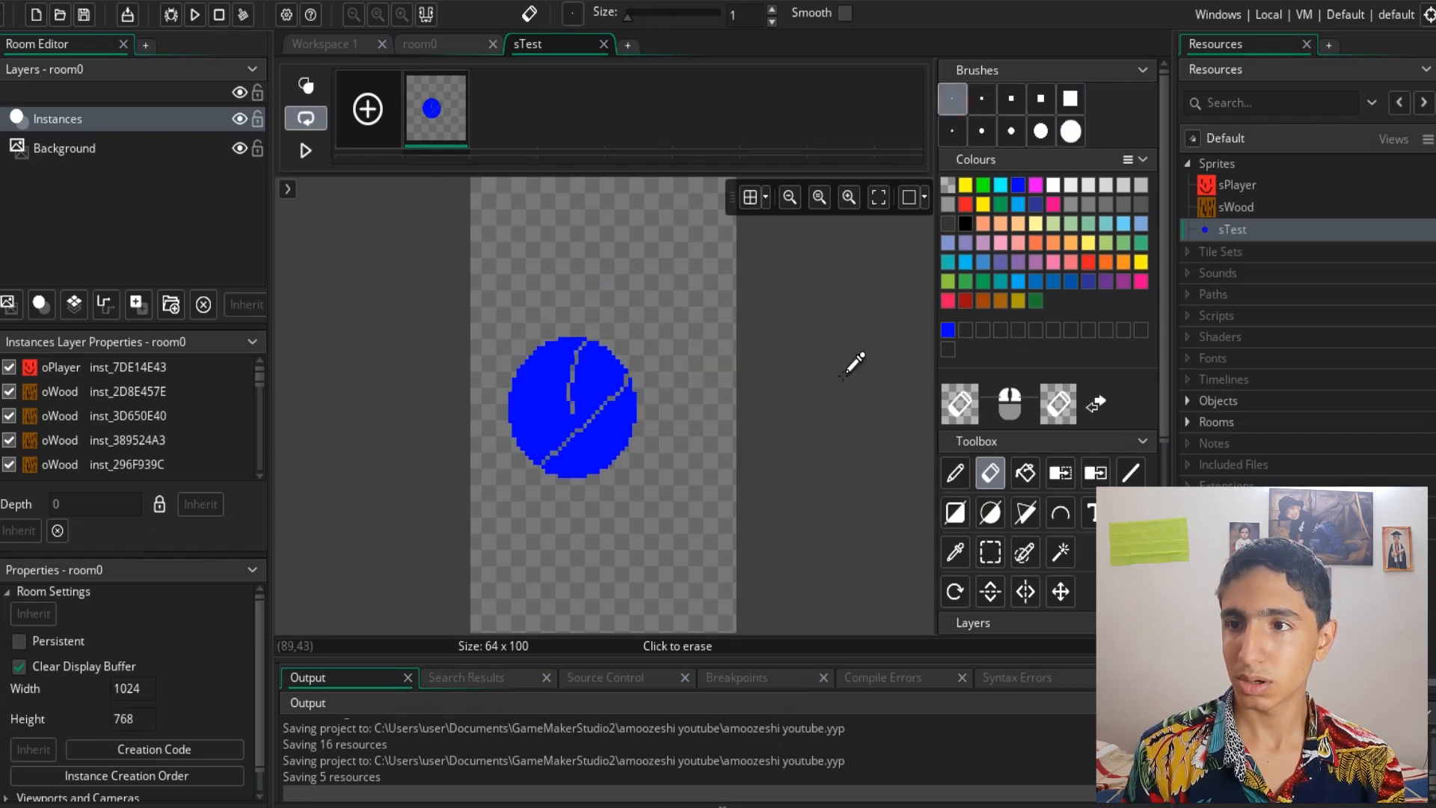
{"action": "key", "text": "ctrl+z"}
{"action": "key", "text": "ctrl+z"}
{"action": "key", "text": "ctrl+z"}
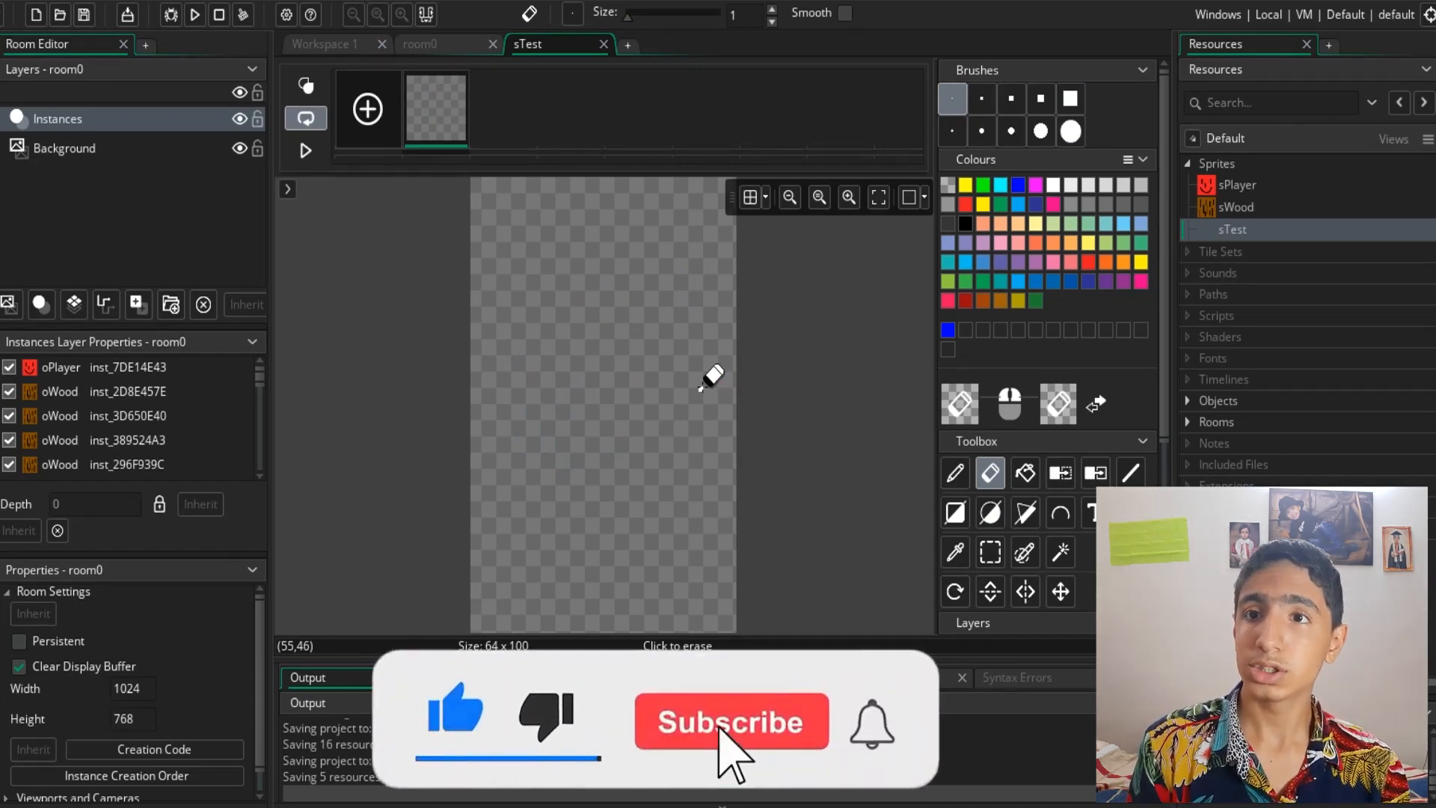
- Draw a blue number 1 on the canvas with the 7-pixel square brush
{"action": "left_click", "coordinate": [1040, 98]}
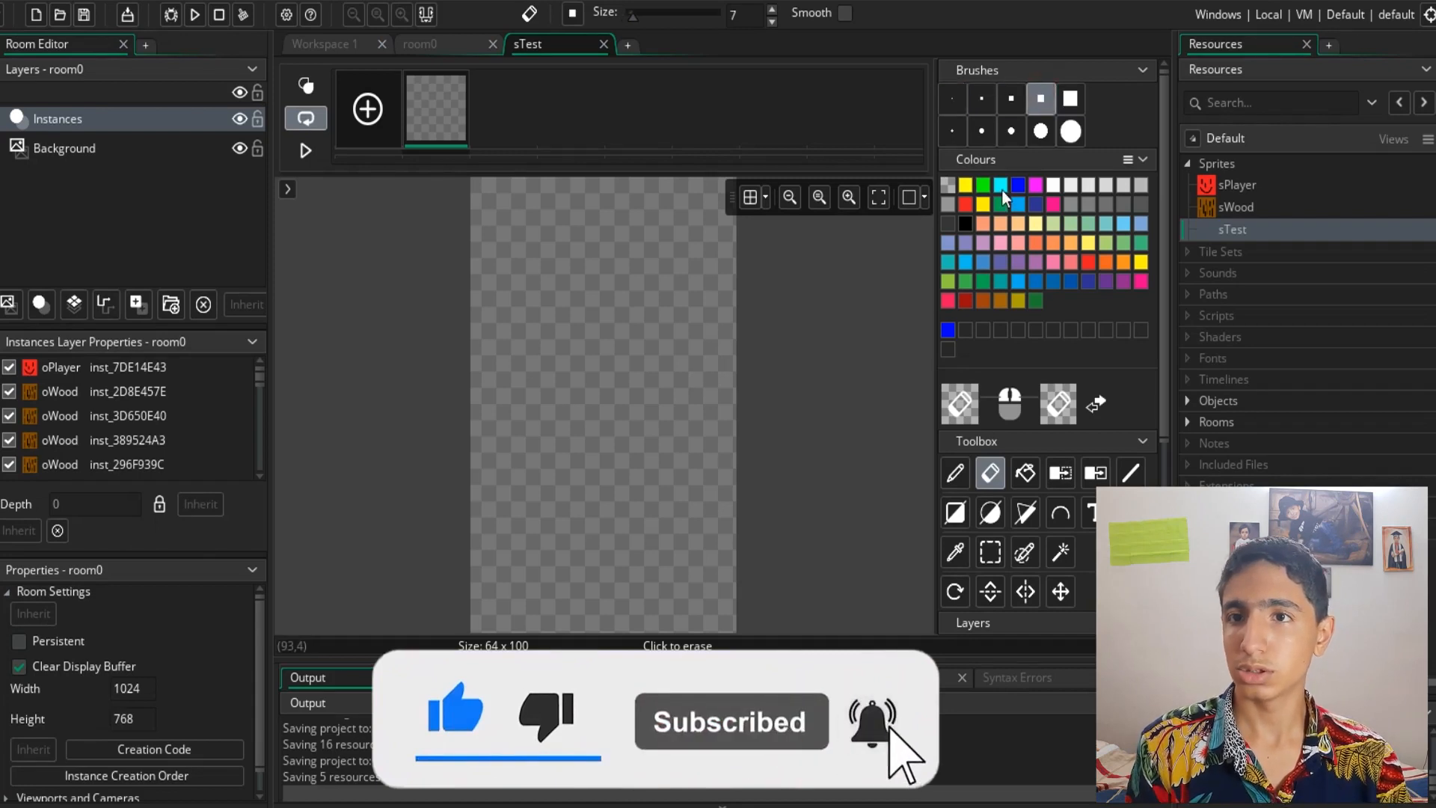
{"action": "key", "text": "p"}
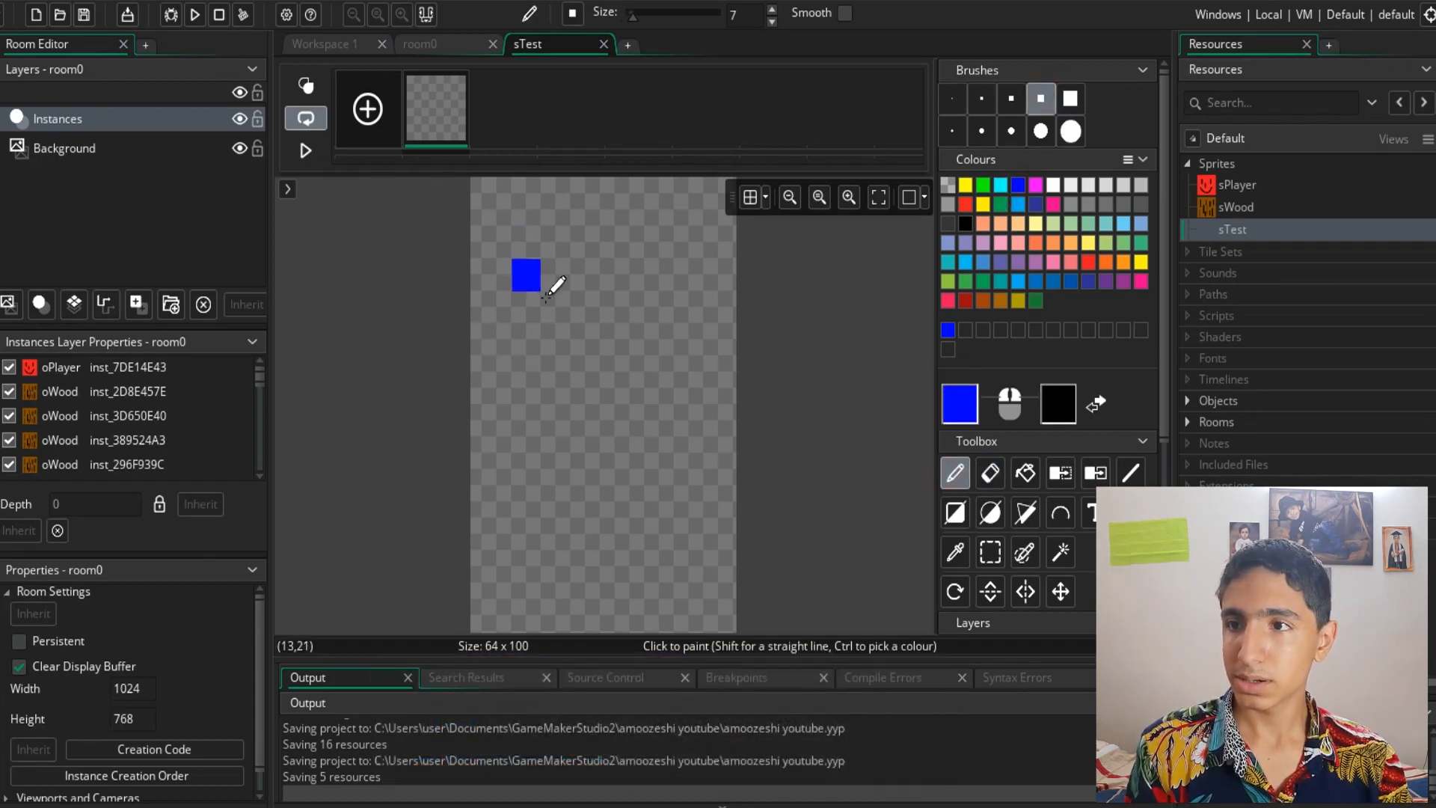
{"action": "mouse_move", "coordinate": [521, 317]}
{"action": "left_mouse_down"}
{"action": "mouse_move", "coordinate": [584, 226]}
{"action": "mouse_move", "coordinate": [582, 494]}
{"action": "mouse_move", "coordinate": [555, 516]}
{"action": "mouse_move", "coordinate": [639, 519]}
{"action": "left_mouse_up"}
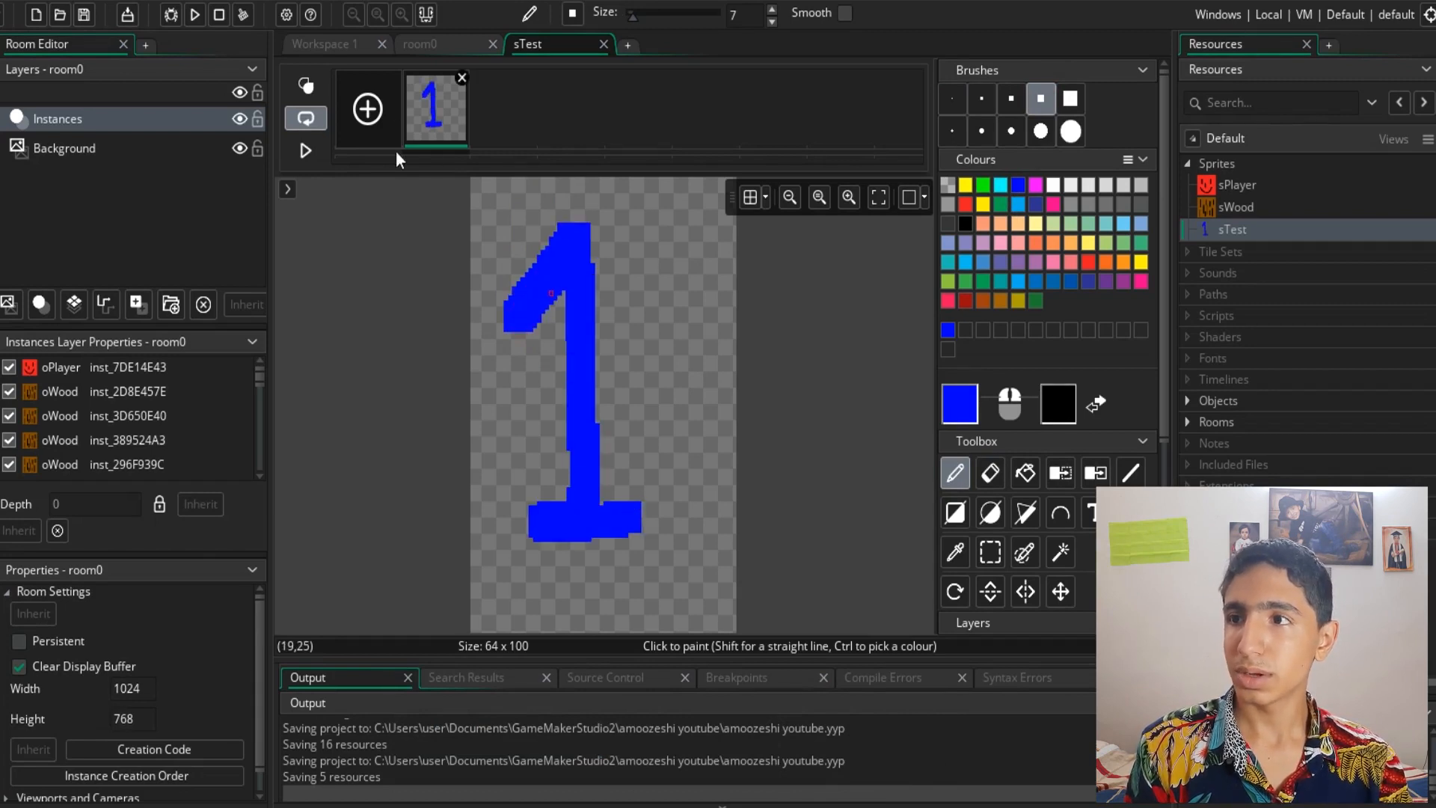
- Add a second frame, switch between the frames, and undo the additions
{"action": "left_click", "coordinate": [367, 110]}
{"action": "left_click", "coordinate": [514, 115]}
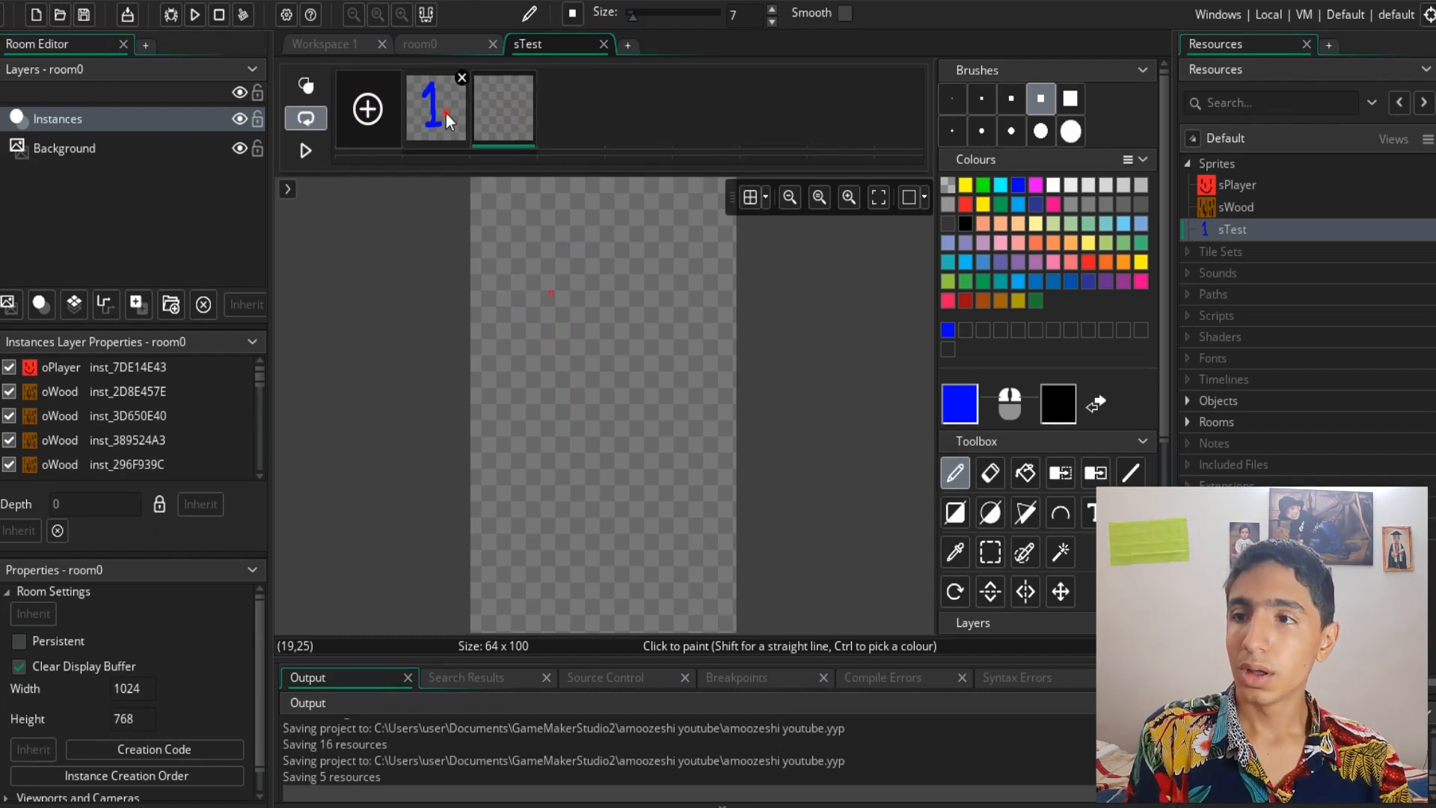
{"action": "left_click", "coordinate": [446, 114]}
{"action": "left_click", "coordinate": [505, 109]}
{"action": "left_click", "coordinate": [434, 122]}
{"action": "left_click", "coordinate": [505, 120]}
{"action": "left_click", "coordinate": [452, 119]}
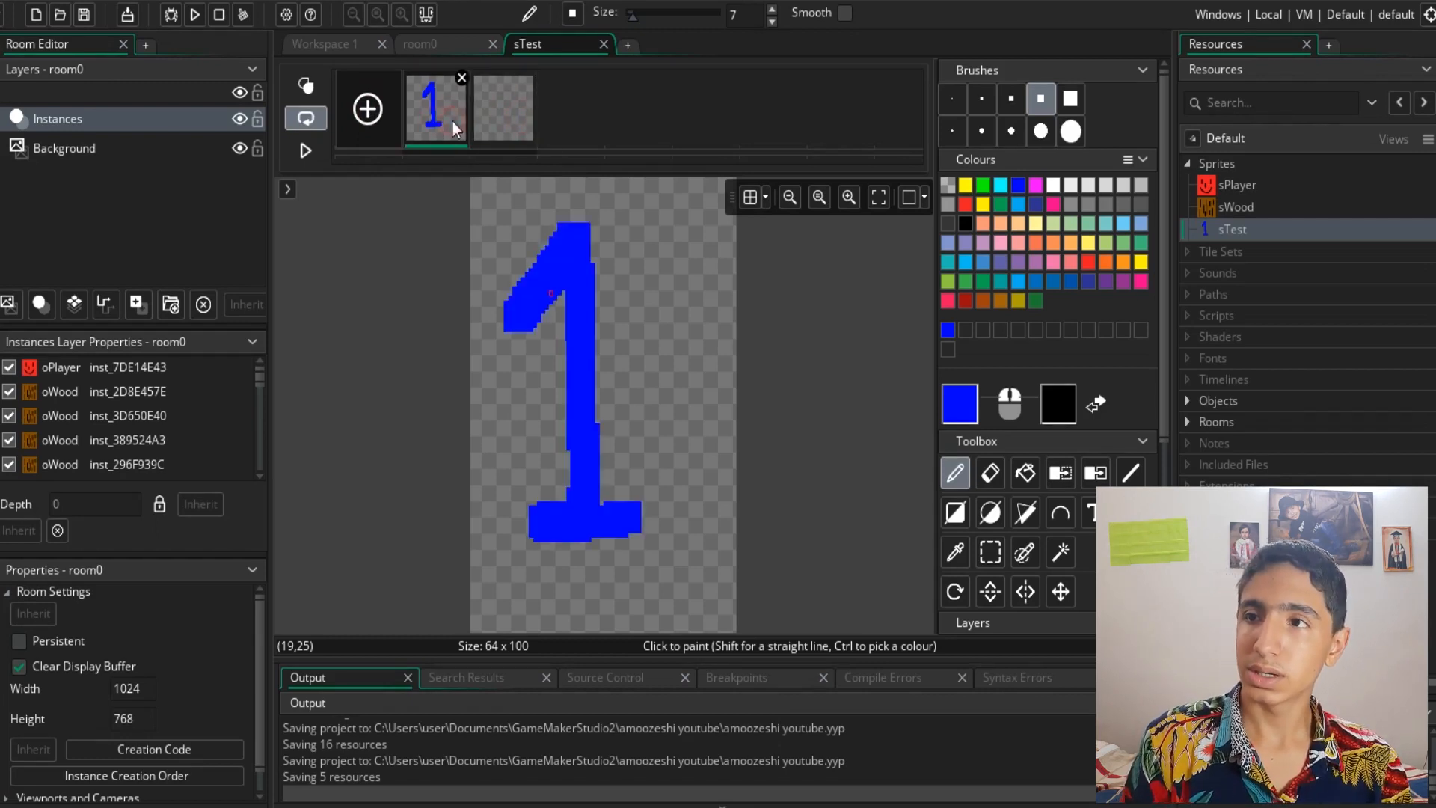
{"action": "key", "text": "ctrl+z"}
{"action": "key", "text": "ctrl+z"}
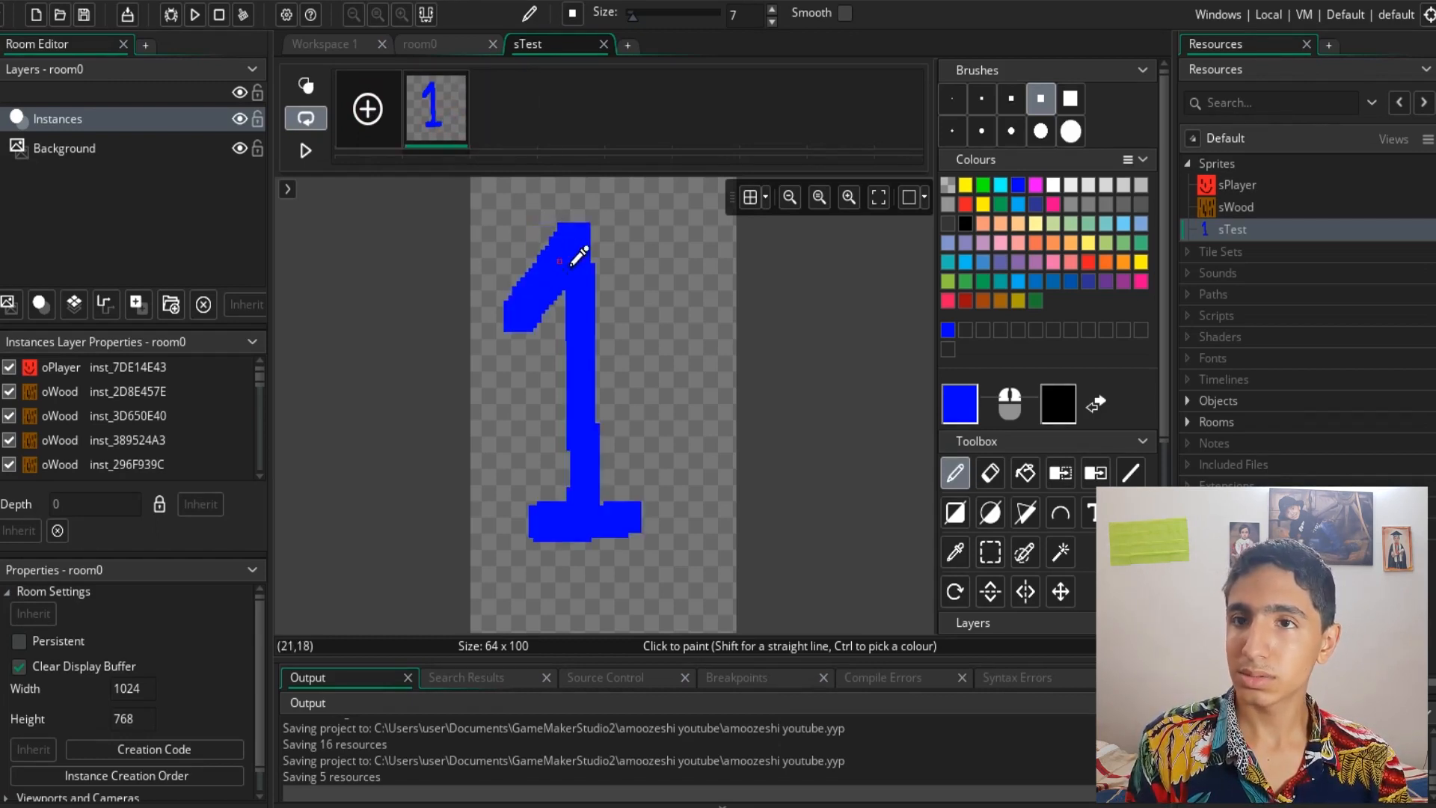
- Paint a solid yellow square in the upper part of the sprite with the 15-pixel square brush
{"action": "left_click", "coordinate": [965, 191]}
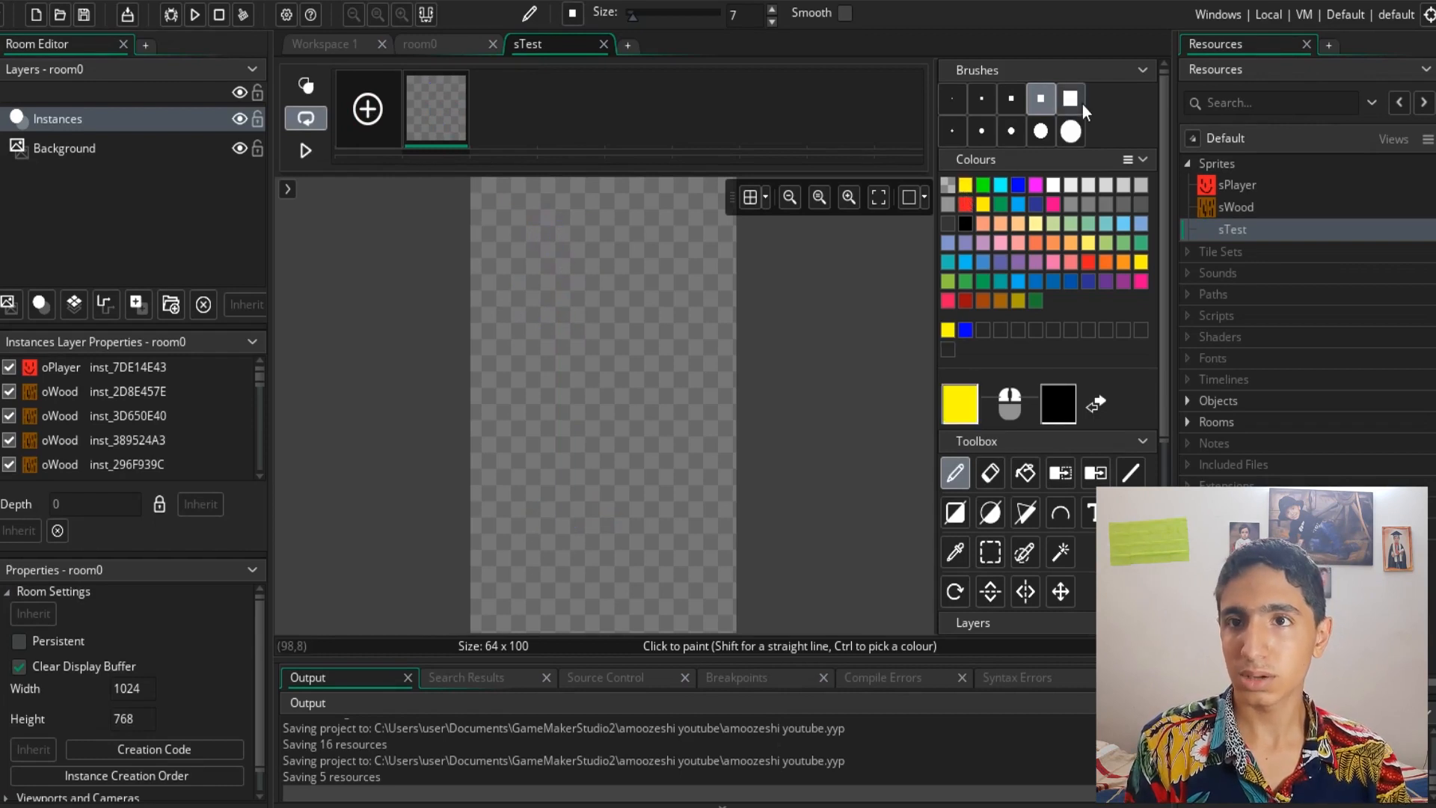
{"action": "left_click", "coordinate": [1070, 98]}
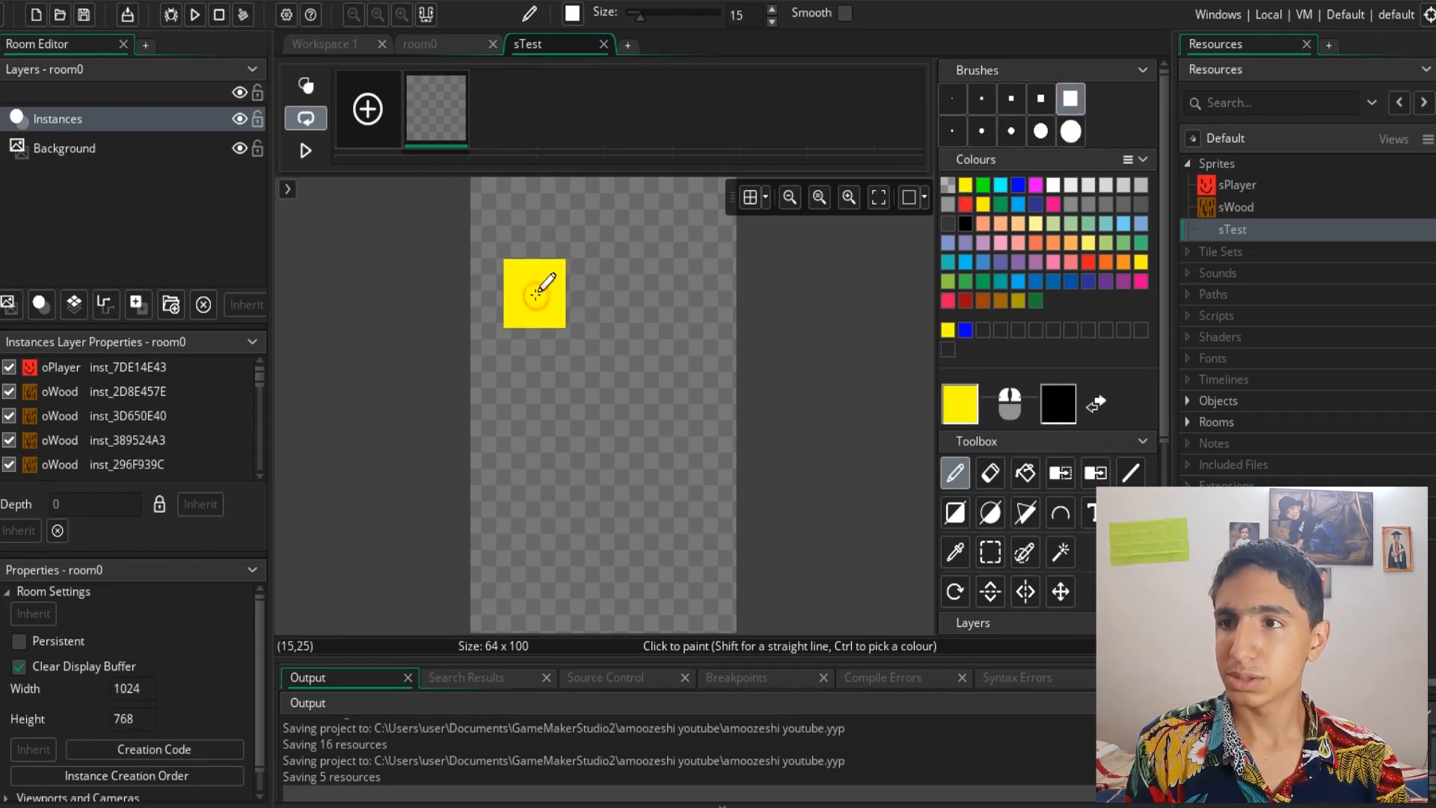
{"action": "left_click_drag", "start_coordinate": [535, 293], "coordinate": [676, 297]}
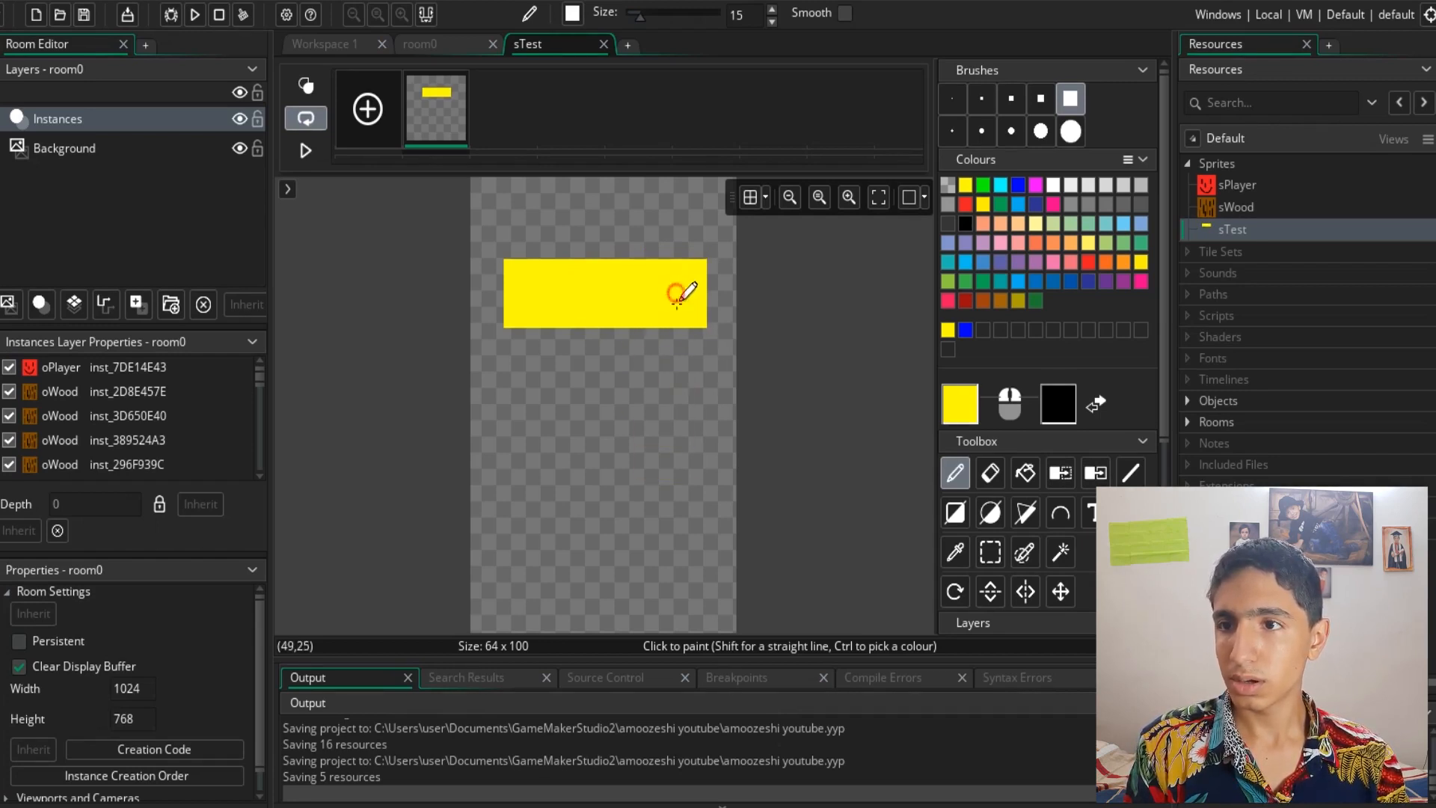
{"action": "mouse_move", "coordinate": [672, 297]}
{"action": "left_mouse_down"}
{"action": "mouse_move", "coordinate": [676, 432]}
{"action": "mouse_move", "coordinate": [536, 423]}
{"action": "left_mouse_up"}
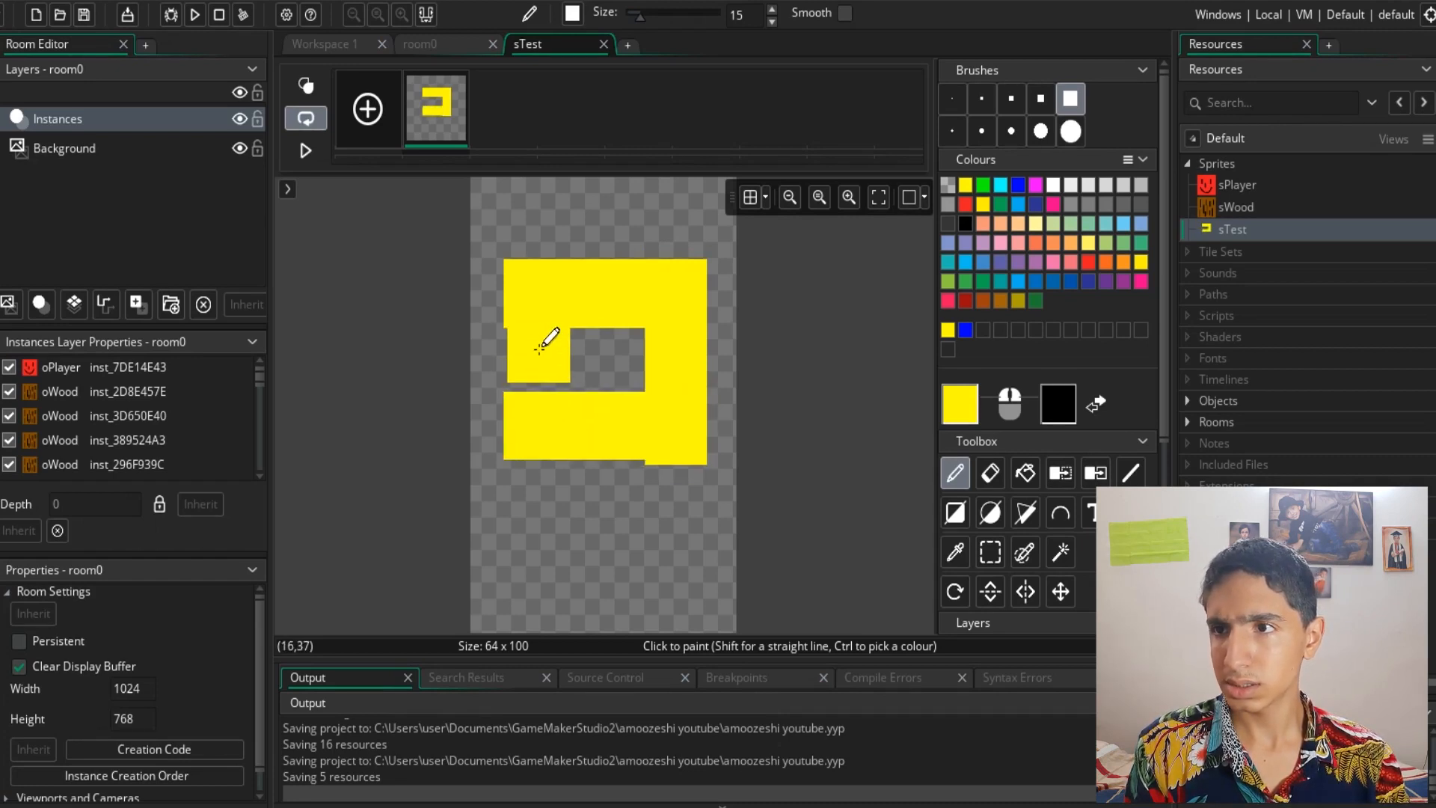
{"action": "left_click", "coordinate": [536, 351]}
{"action": "left_click_drag", "start_coordinate": [536, 351], "coordinate": [539, 347]}
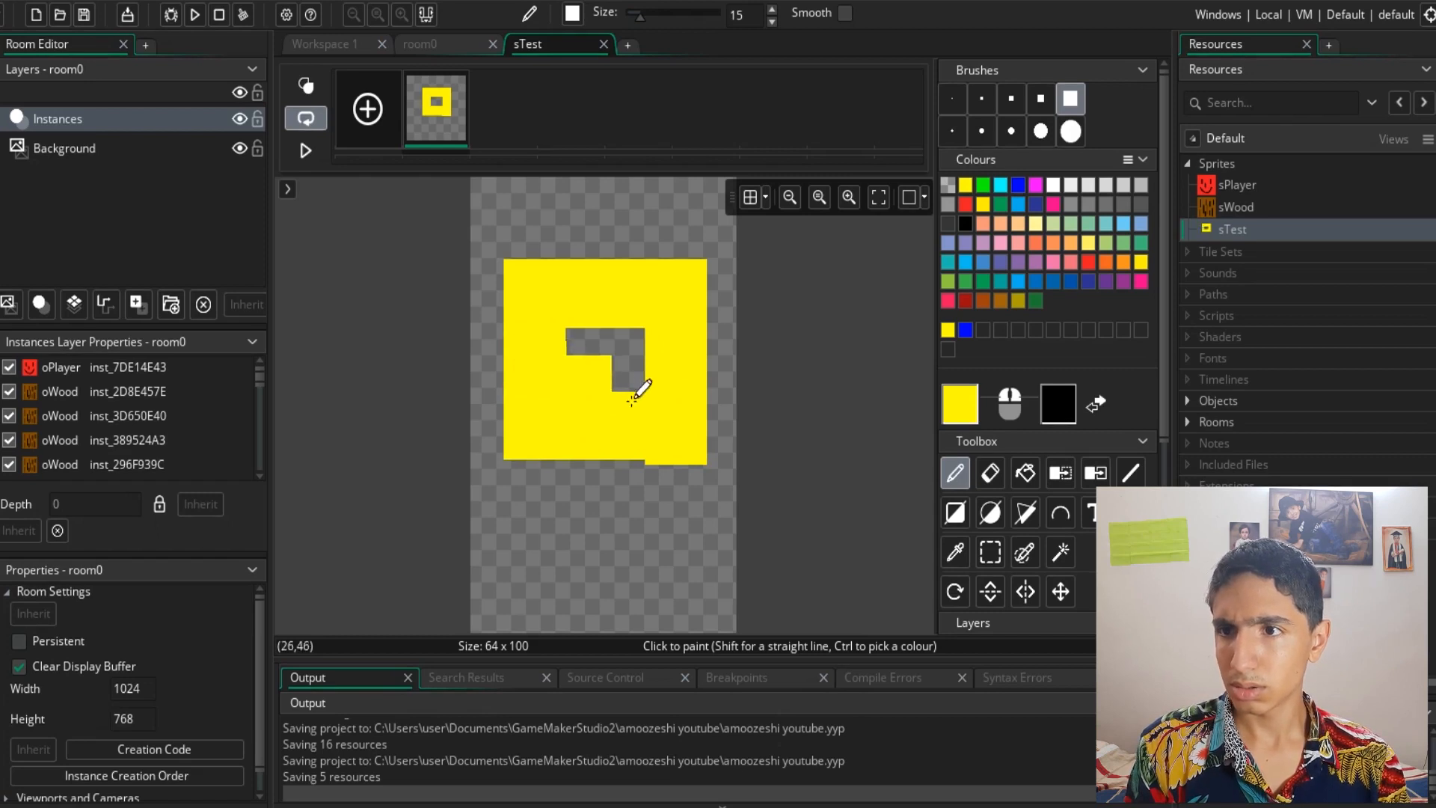
{"action": "mouse_move", "coordinate": [628, 426]}
{"action": "left_mouse_down"}
{"action": "mouse_move", "coordinate": [529, 431]}
{"action": "mouse_move", "coordinate": [593, 352]}
{"action": "mouse_move", "coordinate": [631, 359]}
{"action": "left_mouse_up"}
{"action": "key", "text": "ctrl+z"}
- Paint two black square eyes on the yellow face with a 7-pixel square brush
{"action": "left_click", "coordinate": [963, 223]}
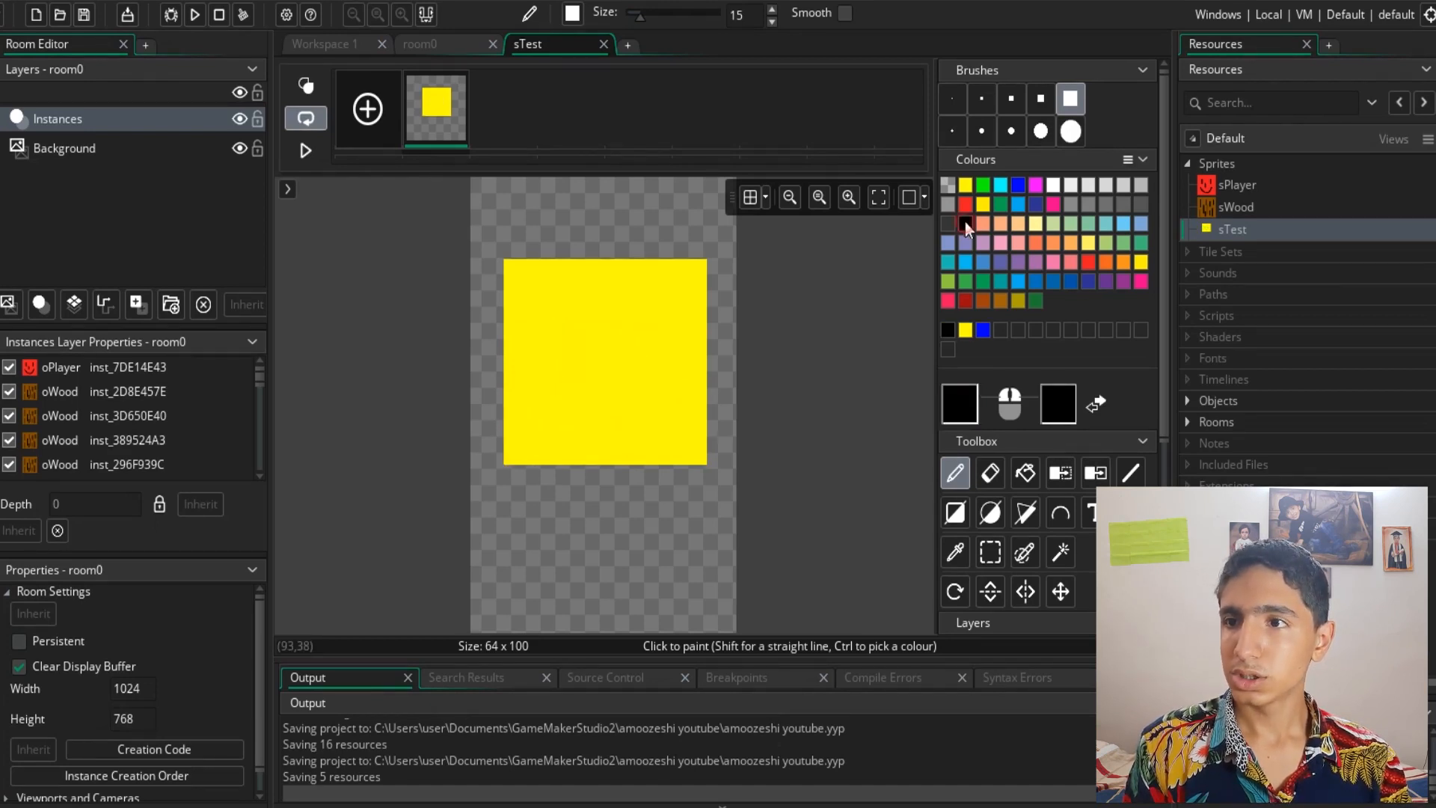
{"action": "left_click", "coordinate": [981, 98]}
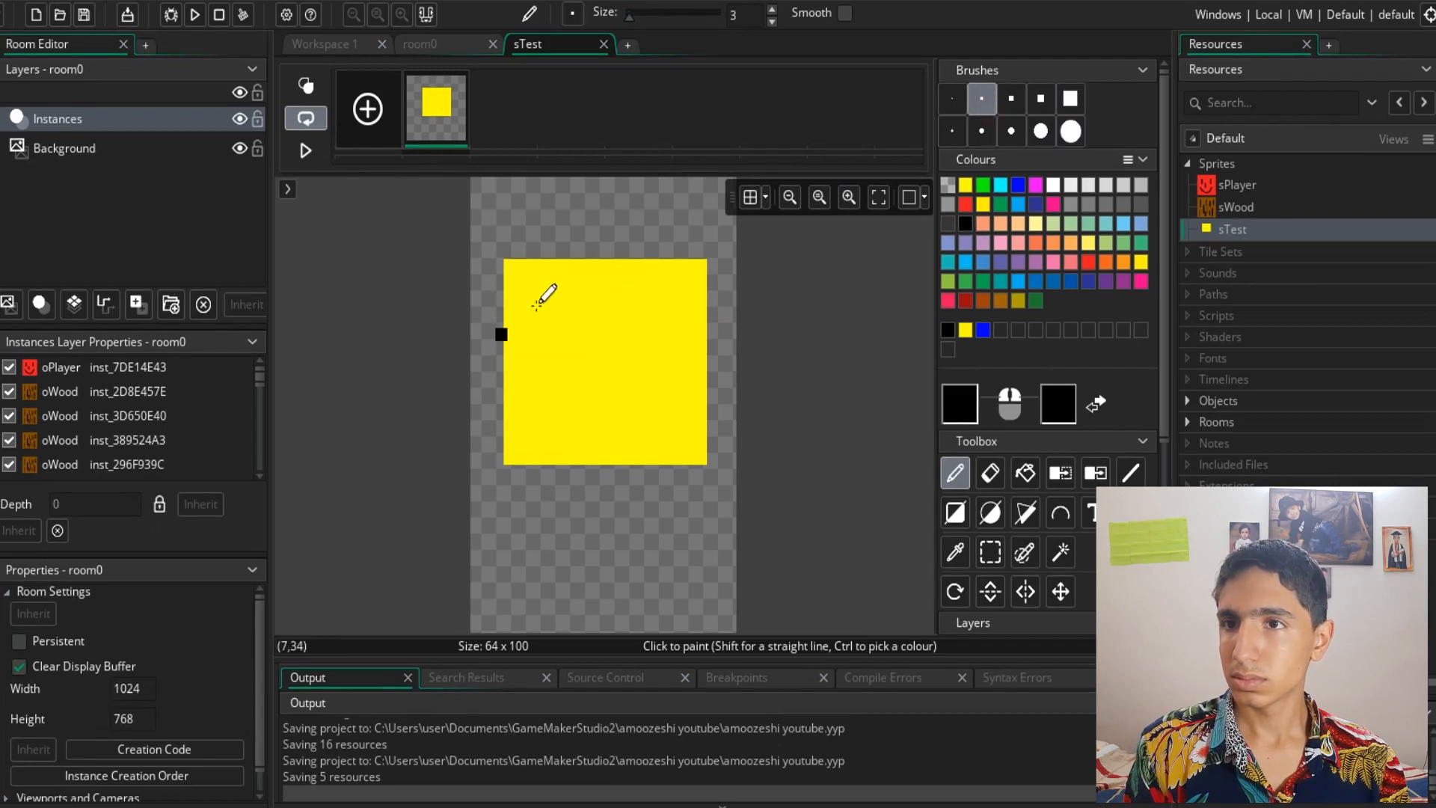
{"action": "left_click", "coordinate": [1011, 98]}
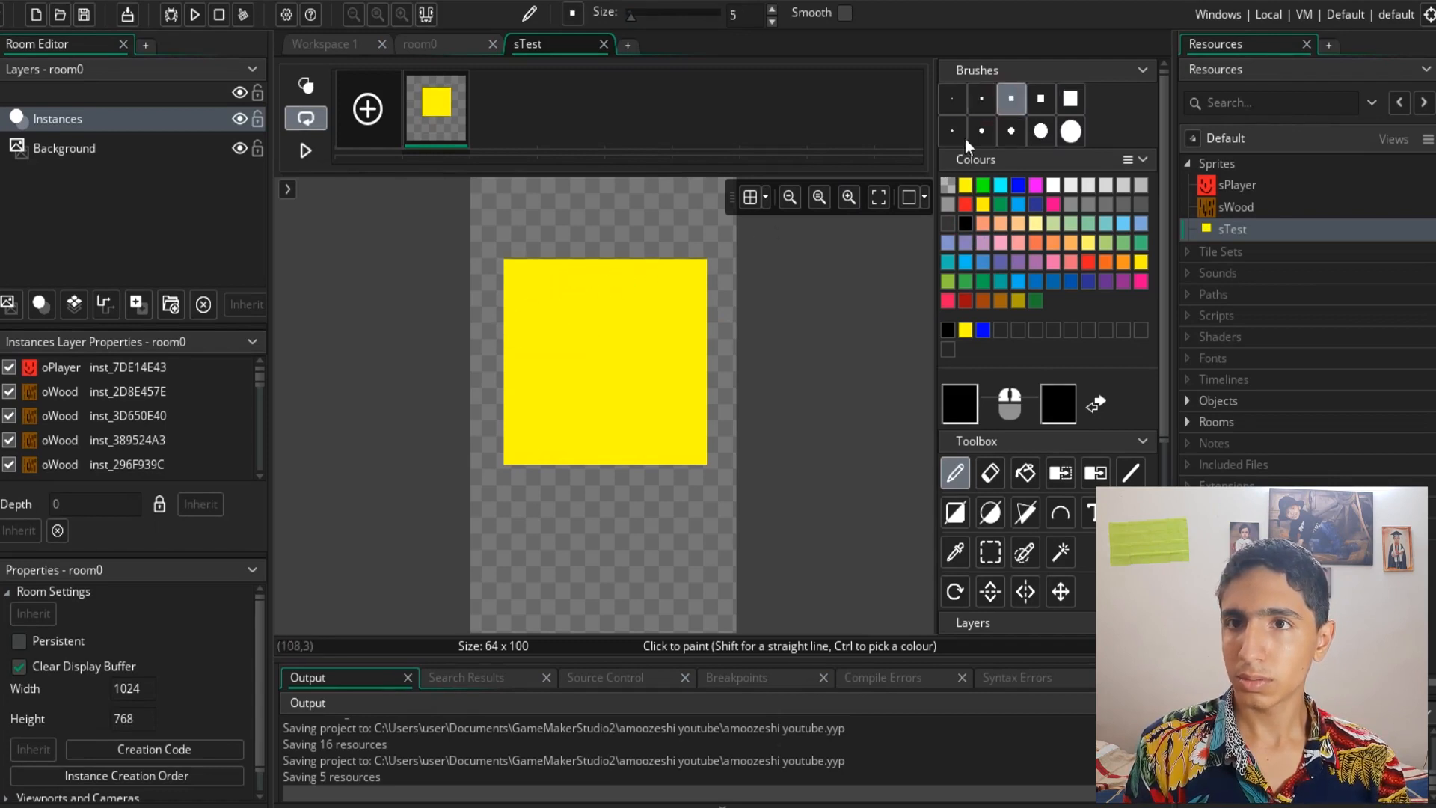
{"action": "left_click", "coordinate": [1040, 98]}
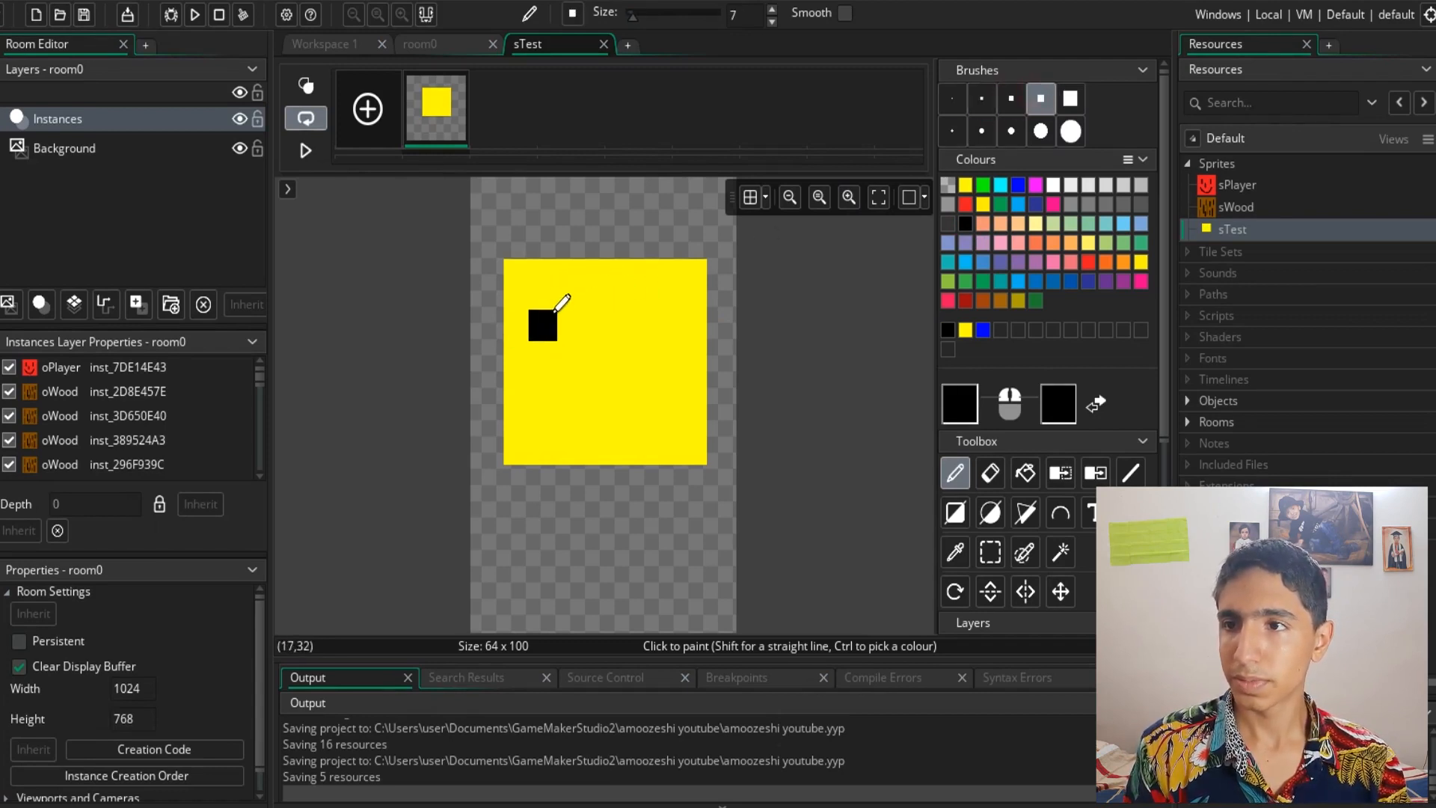
{"action": "left_click", "coordinate": [551, 315]}
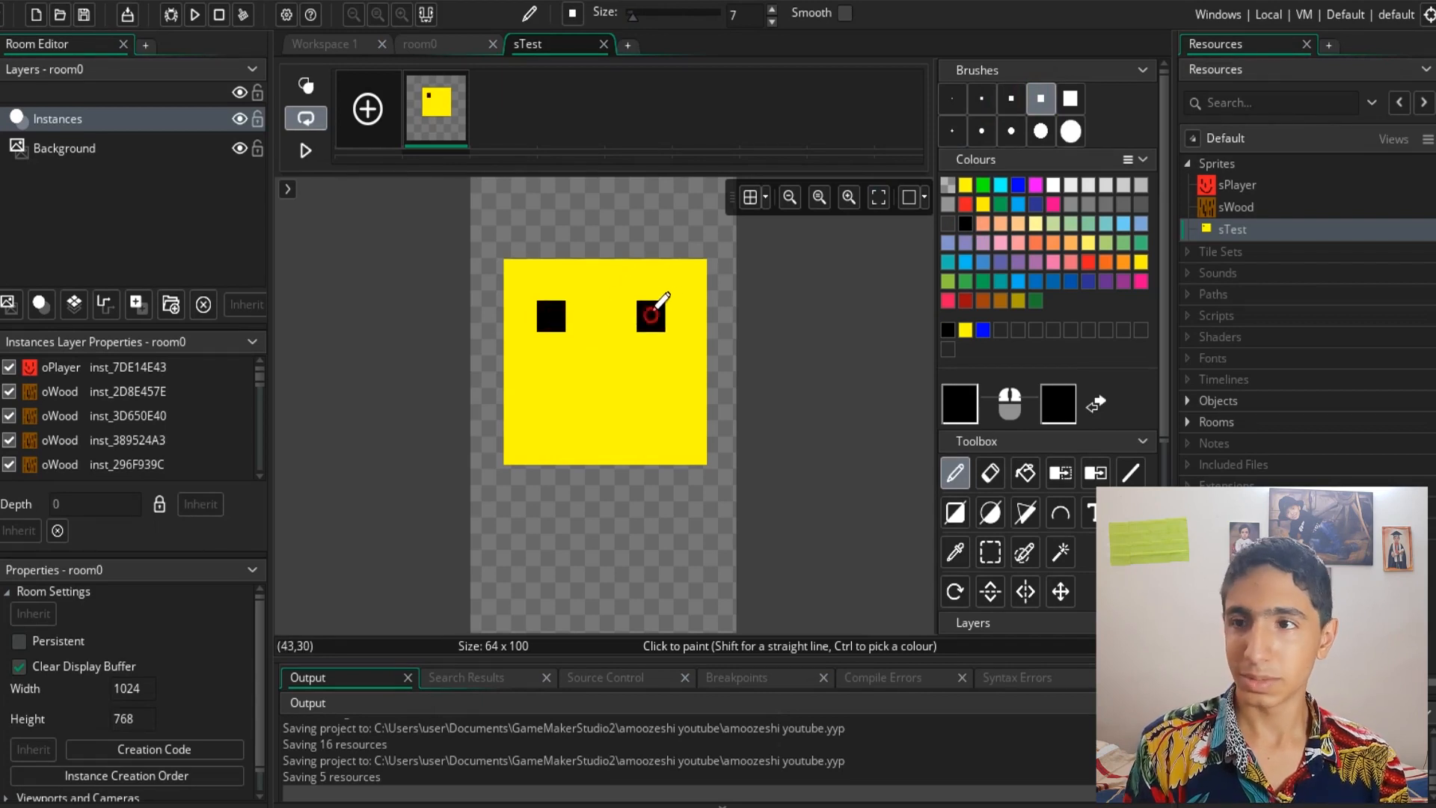
{"action": "left_click", "coordinate": [651, 316]}
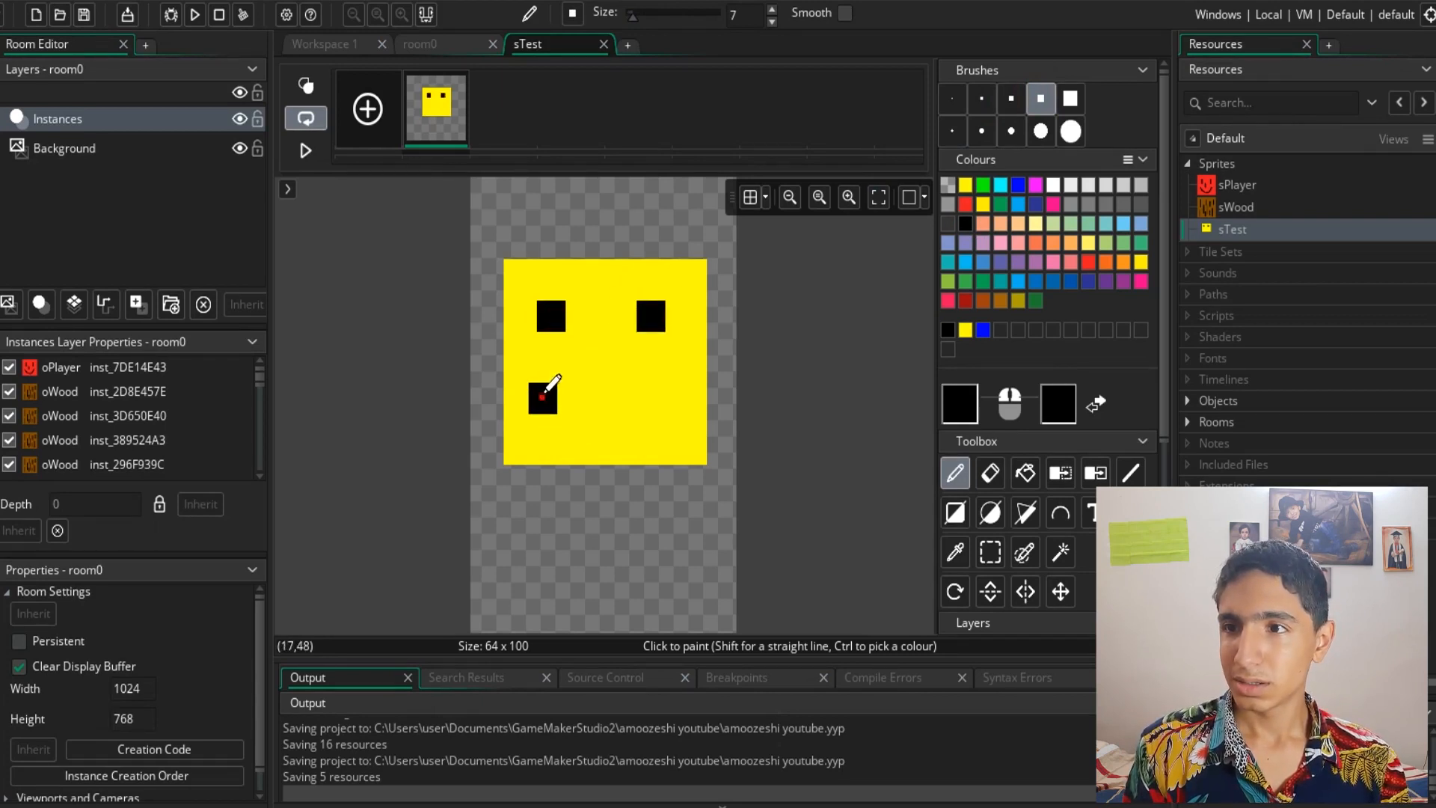
- Paint a black smiling mouth below the eyes on the yellow face
{"action": "left_click", "coordinate": [571, 430]}
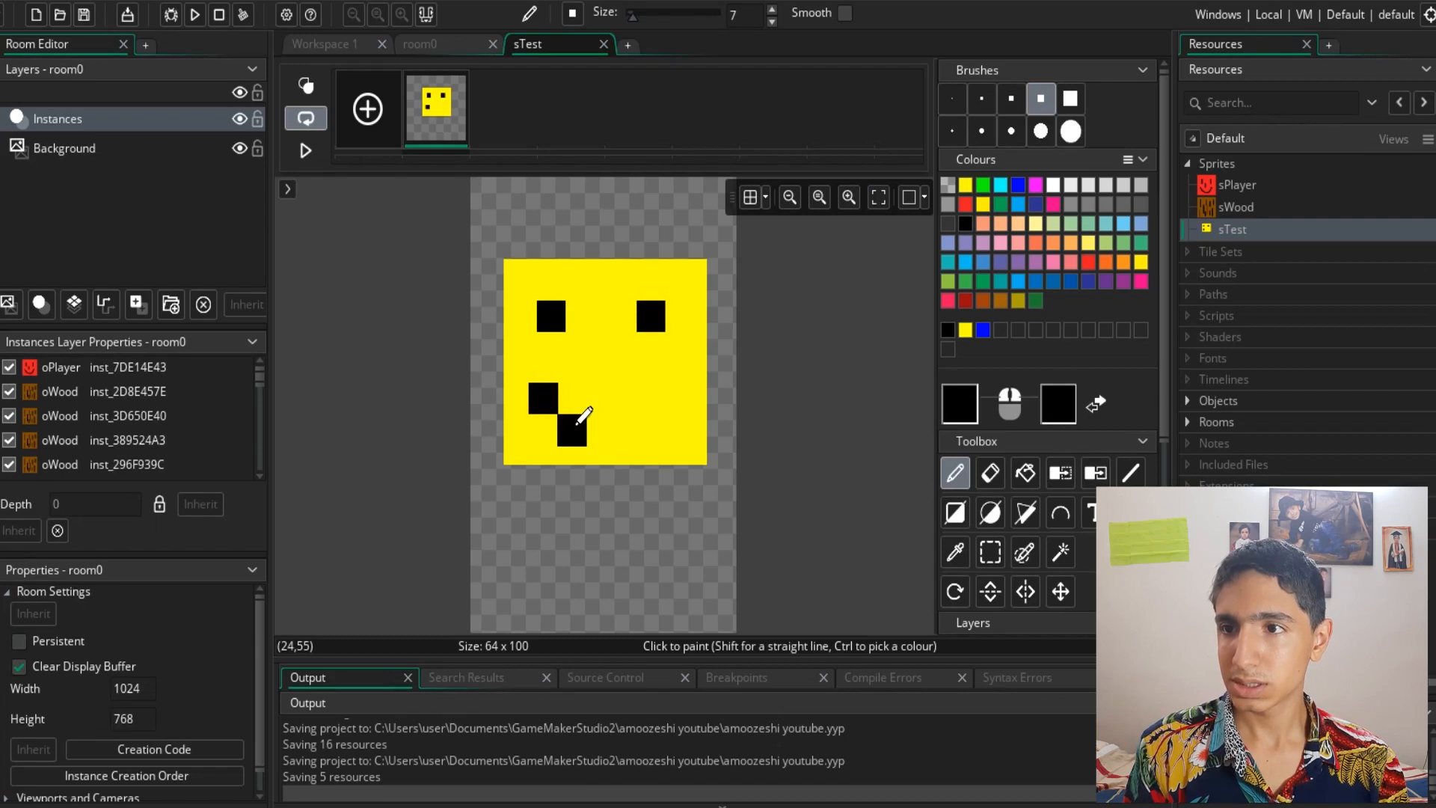
{"action": "left_click_drag", "start_coordinate": [593, 427], "coordinate": [632, 427]}
{"action": "left_click", "coordinate": [659, 398]}
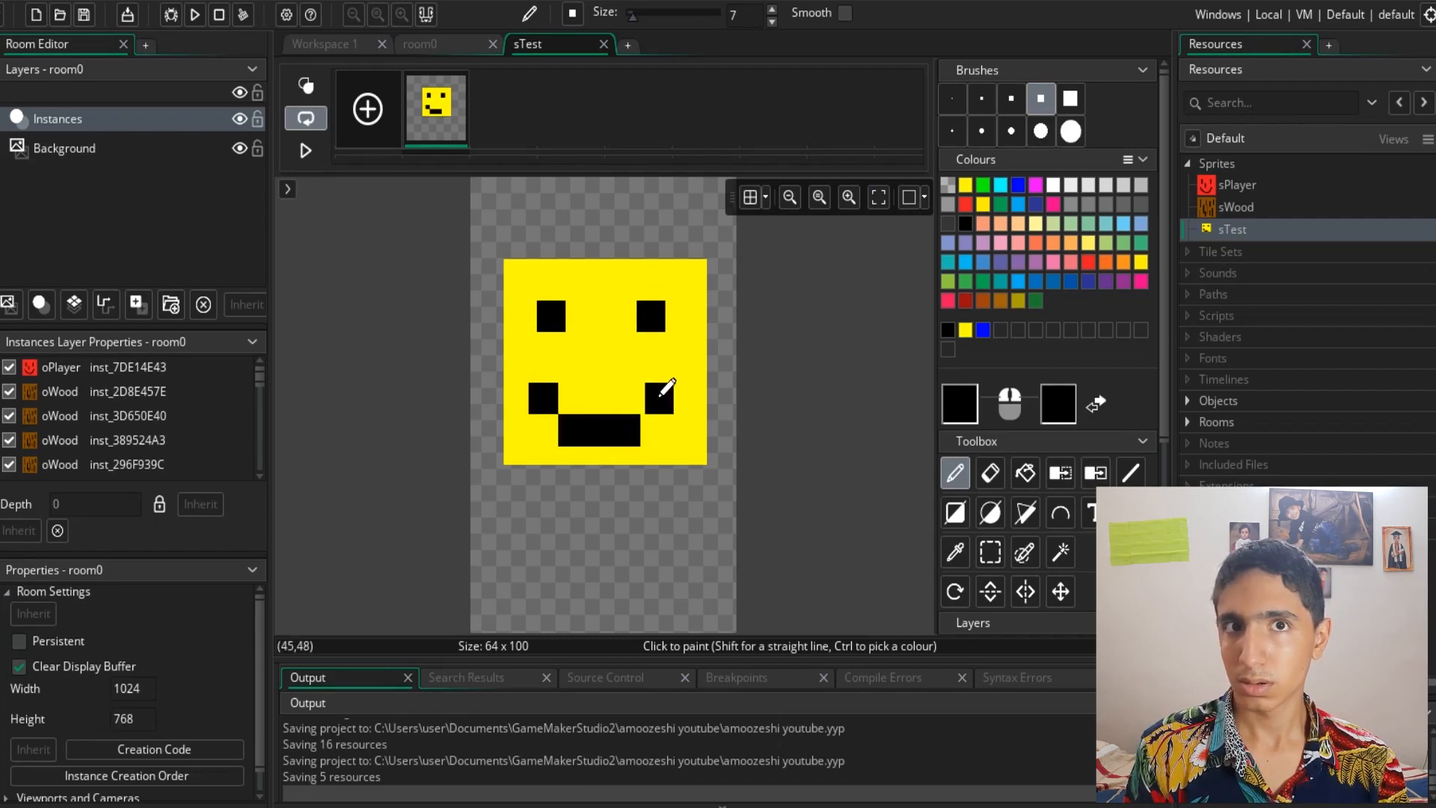
{"action": "left_click", "coordinate": [642, 180]}
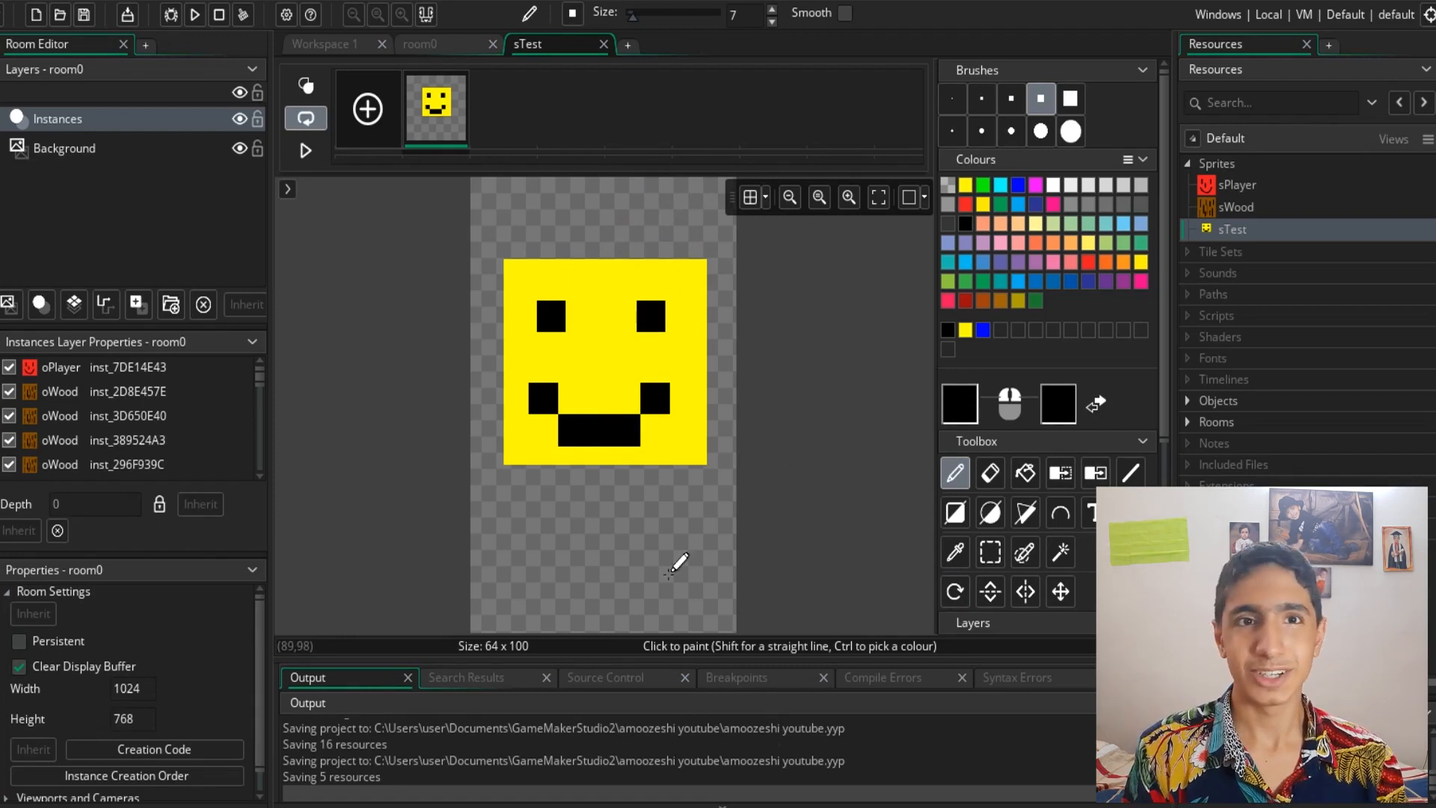
- Try painting a dot below the face and drawing a rectangle with the Rectangle tool, undoing both
{"action": "left_click", "coordinate": [668, 574]}
{"action": "key", "text": "ctrl+z"}
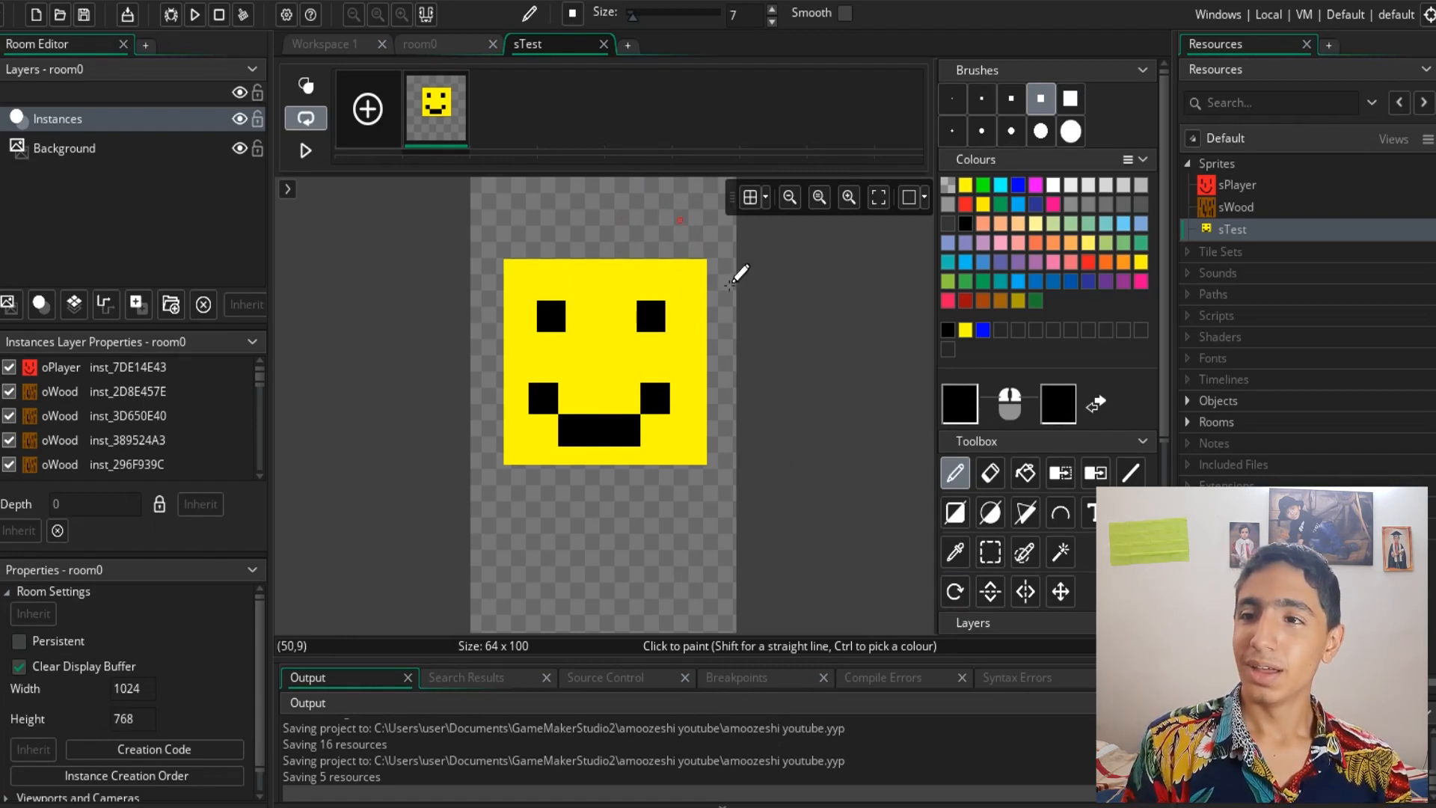
{"action": "left_click", "coordinate": [955, 511]}
{"action": "left_click_drag", "start_coordinate": [687, 263], "coordinate": [711, 292]}
{"action": "key", "text": "ctrl+z"}
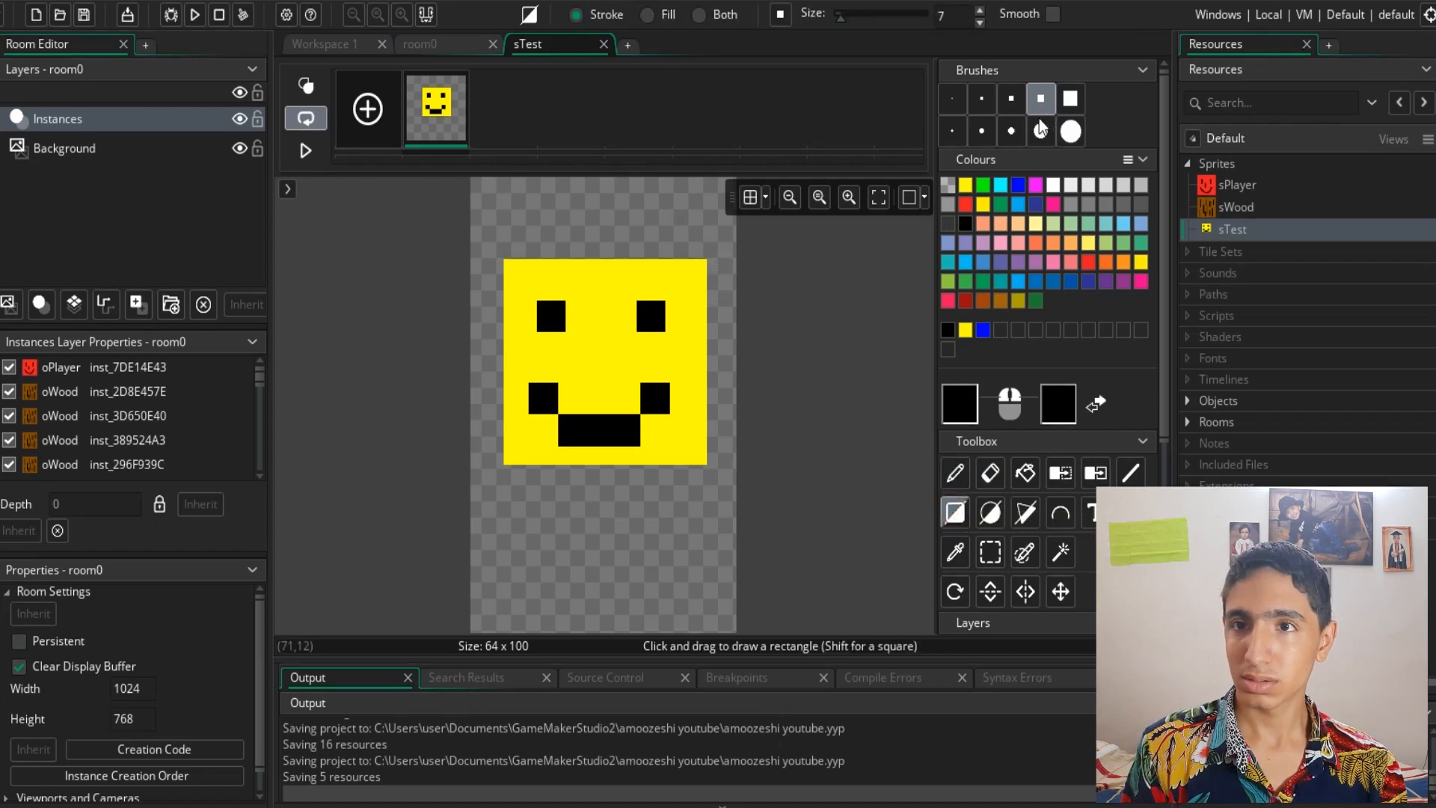
- Try drawing a 1-pixel rectangle outline around the face and undo it
{"action": "left_click", "coordinate": [952, 98]}
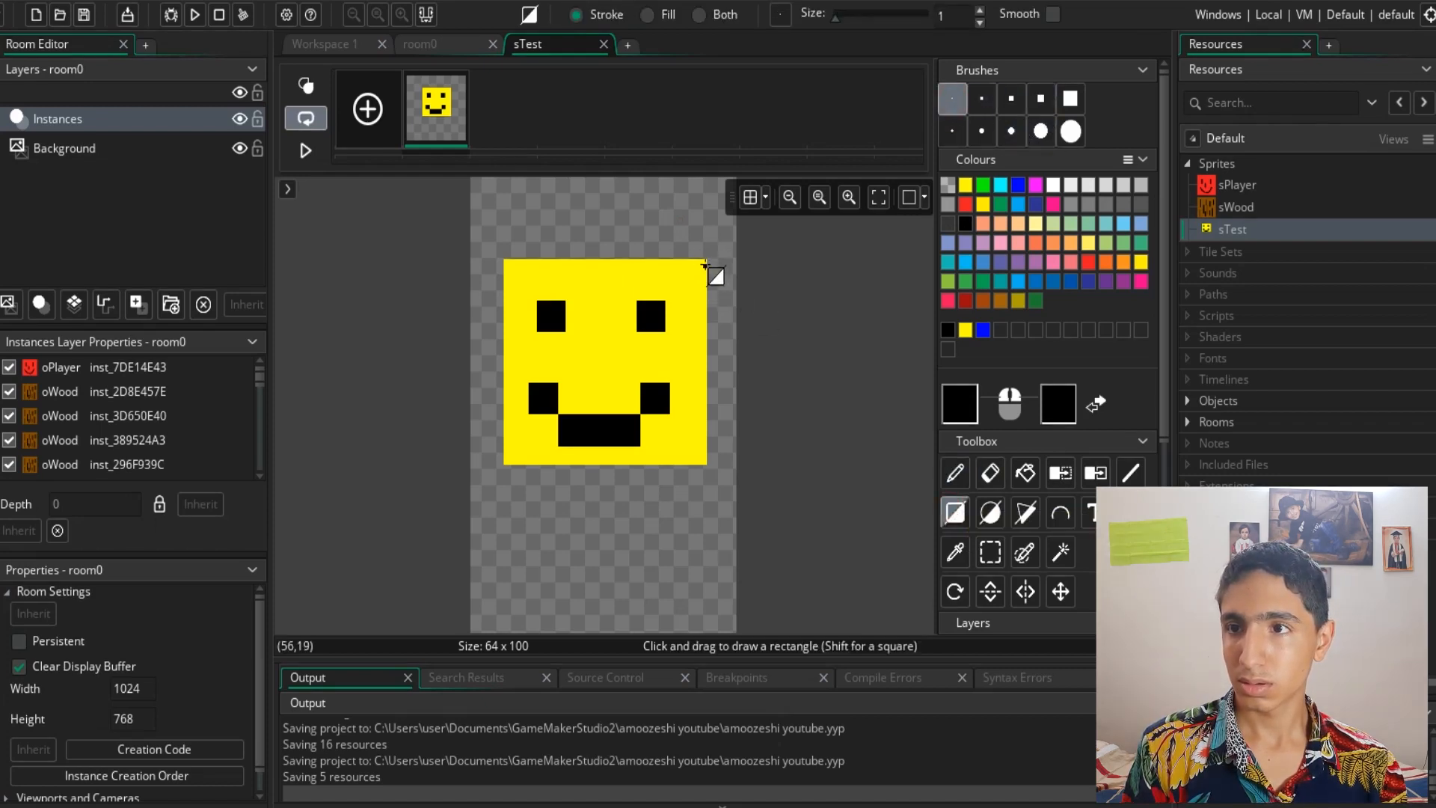
{"action": "left_click_drag", "start_coordinate": [704, 259], "coordinate": [506, 464]}
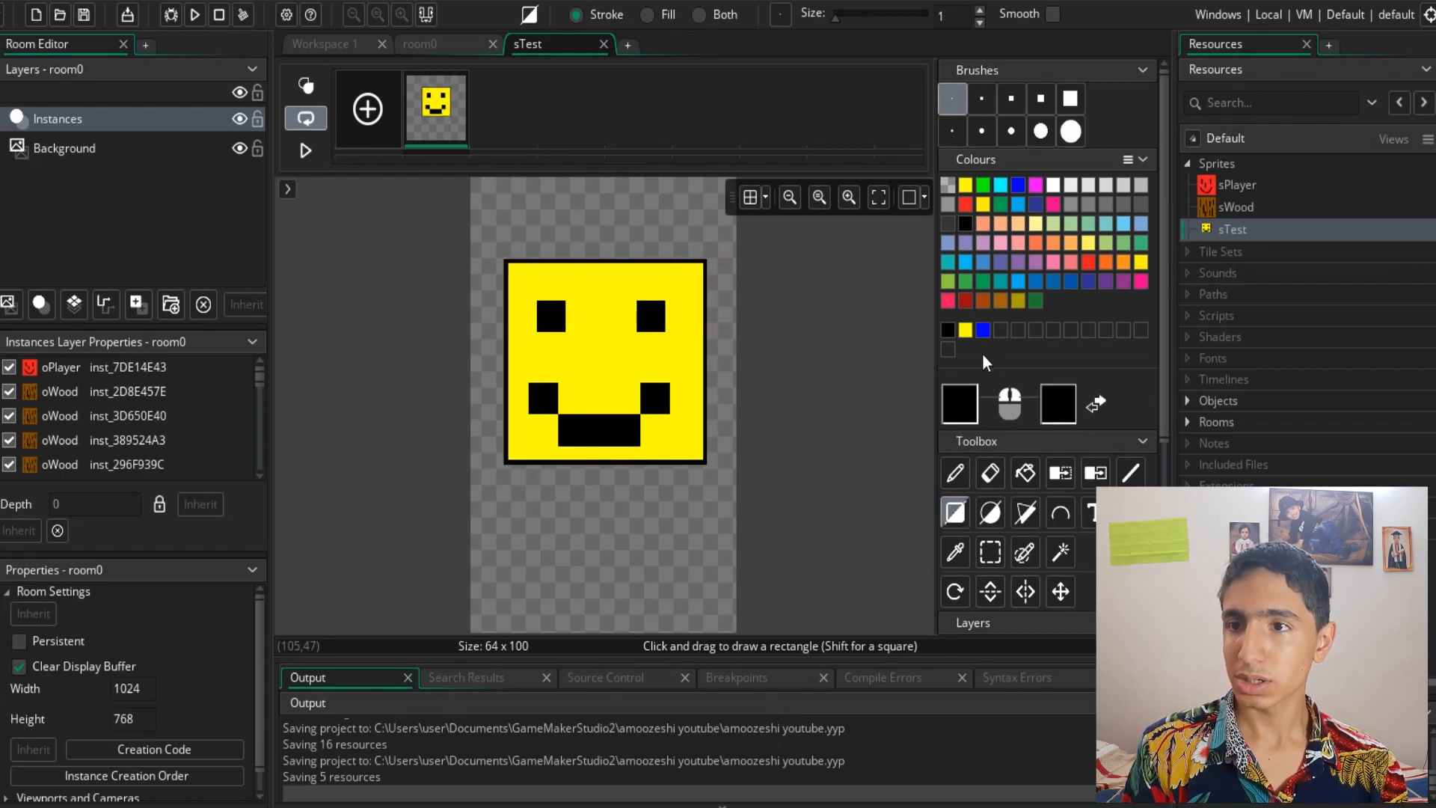
{"action": "key", "text": "ctrl+z"}
- Select the whole smiley face area and turn the selection into a custom brush
{"action": "left_click", "coordinate": [999, 559]}
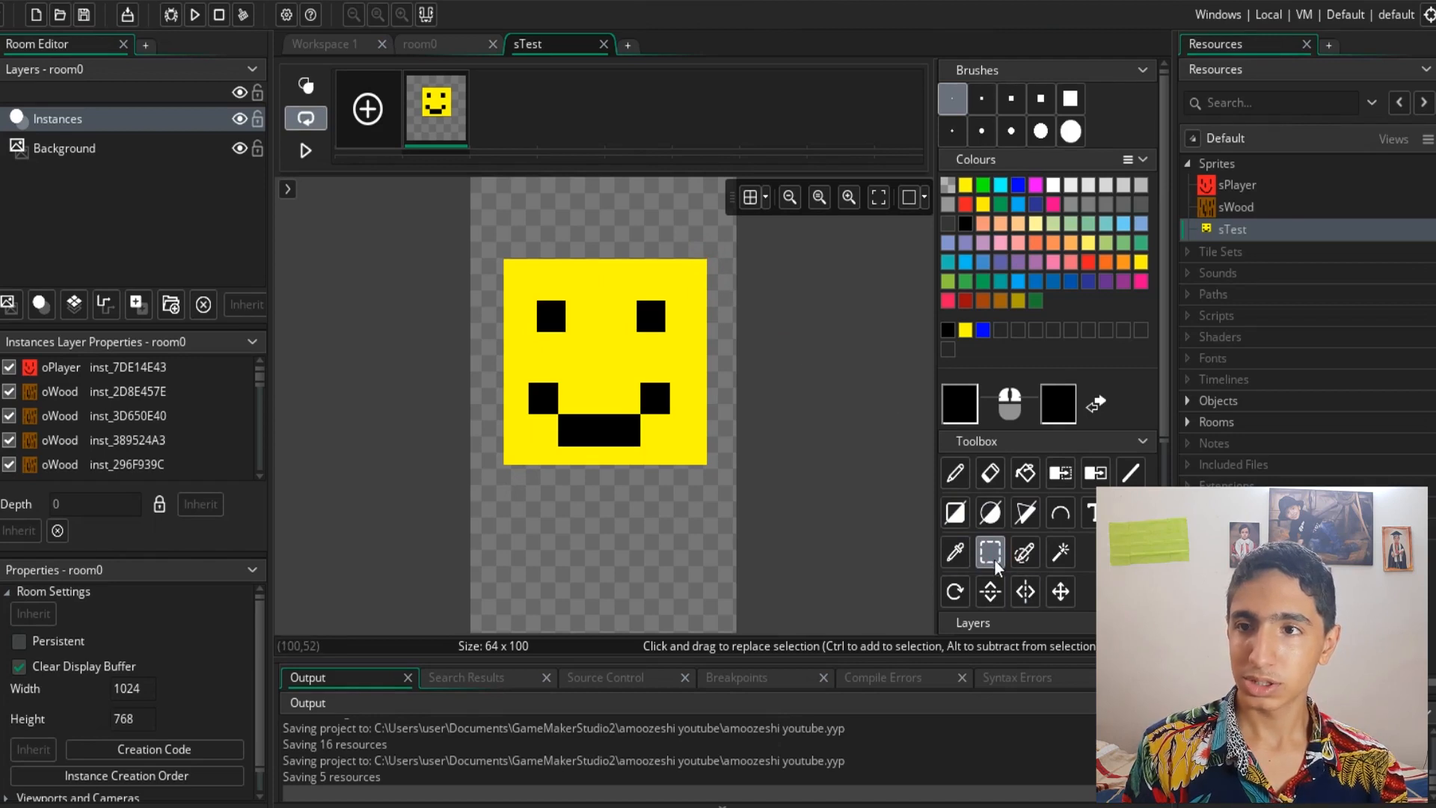
{"action": "left_click_drag", "start_coordinate": [705, 261], "coordinate": [505, 468]}
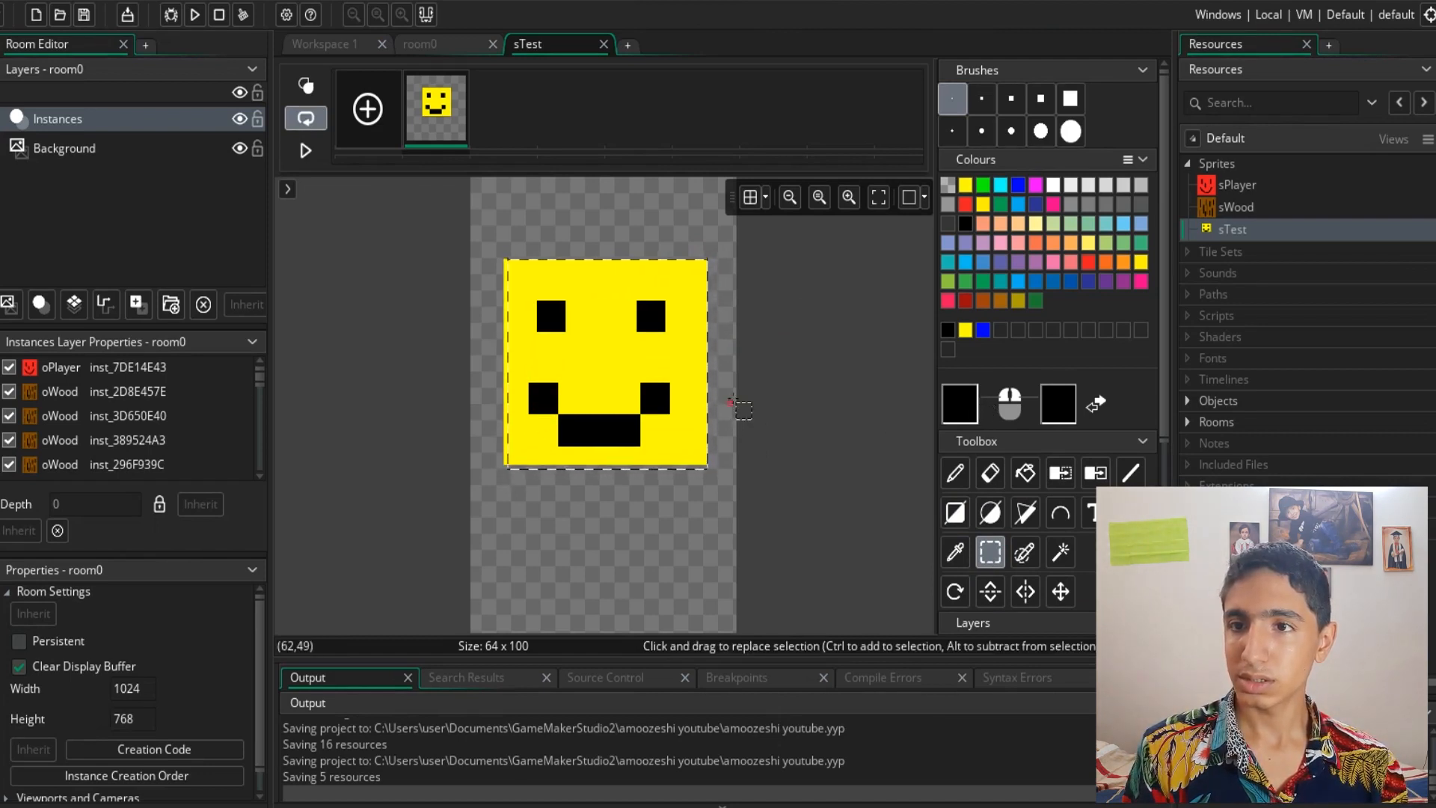
{"action": "left_click", "coordinate": [682, 276]}
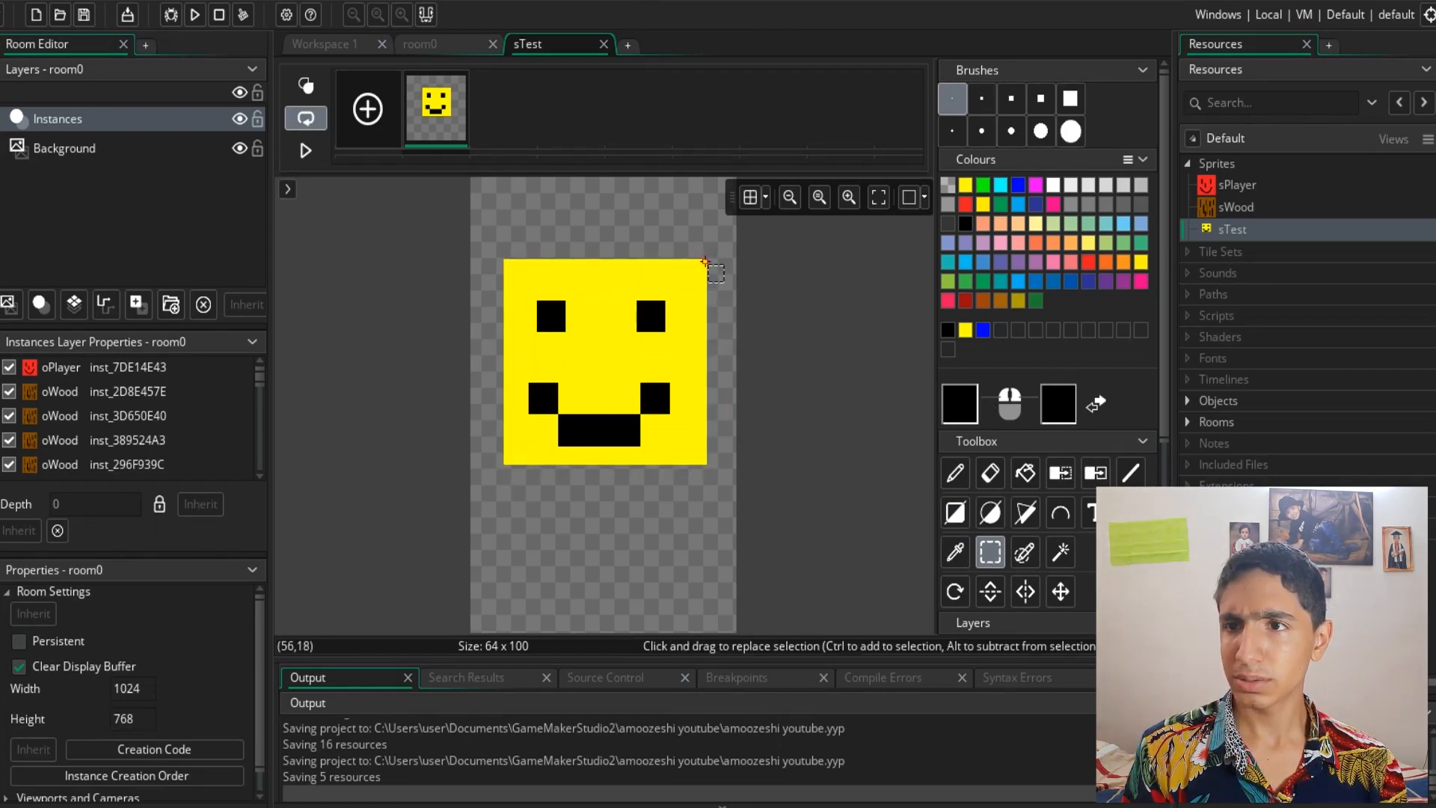
{"action": "left_click_drag", "start_coordinate": [706, 262], "coordinate": [504, 465]}
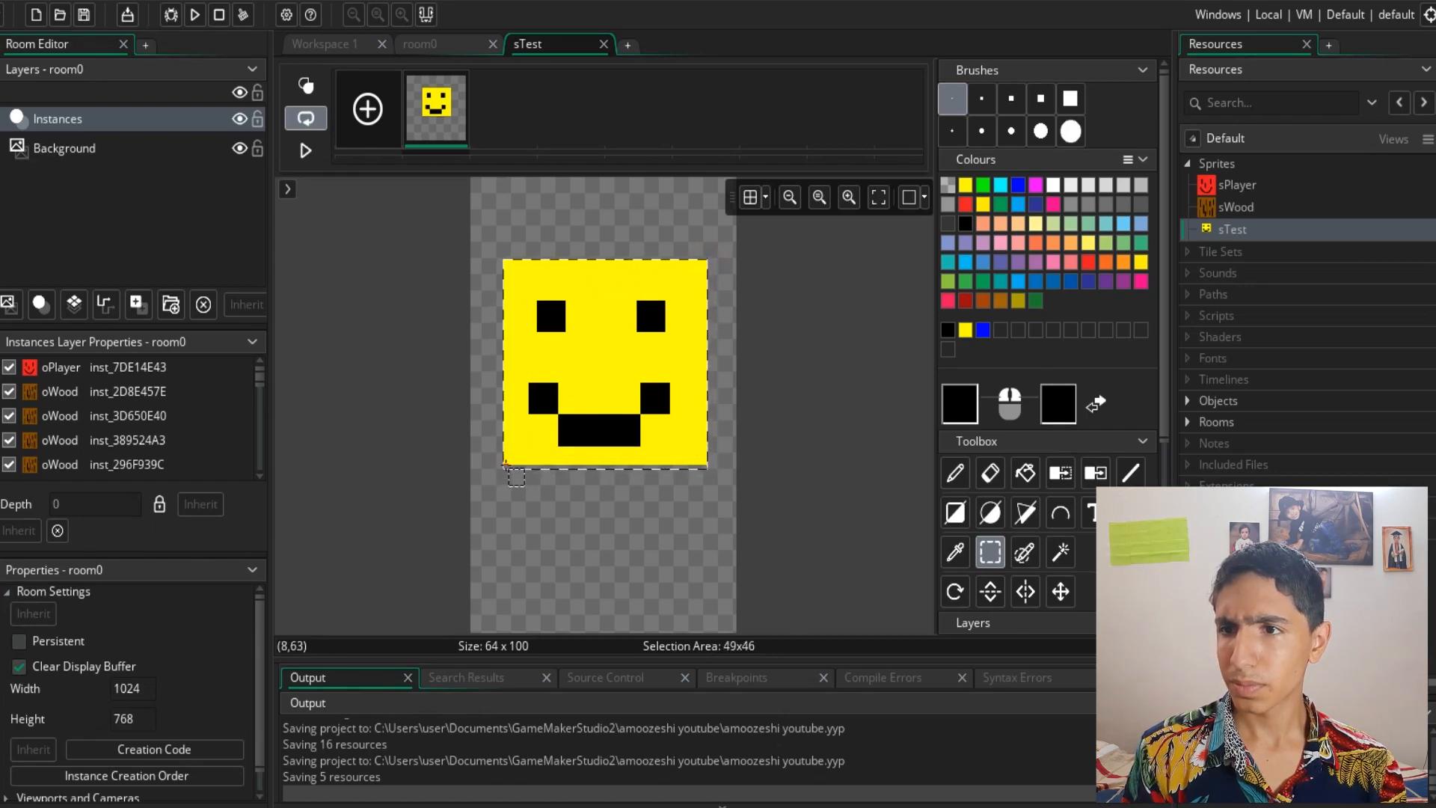
{"action": "key", "text": "ctrl+b"}
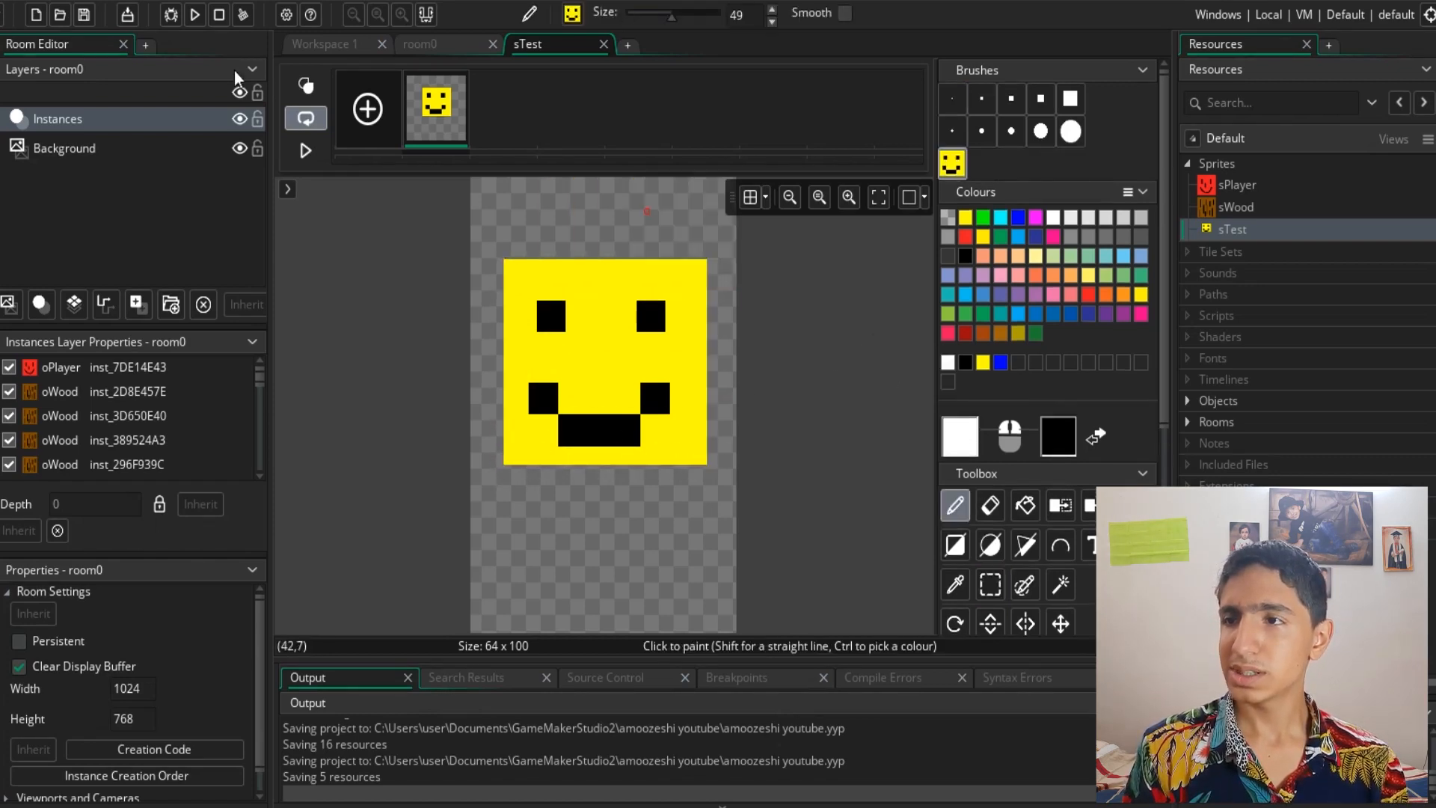
- Add a second, empty animation frame to the sprite and return to the first frame
{"action": "left_click", "coordinate": [367, 110]}
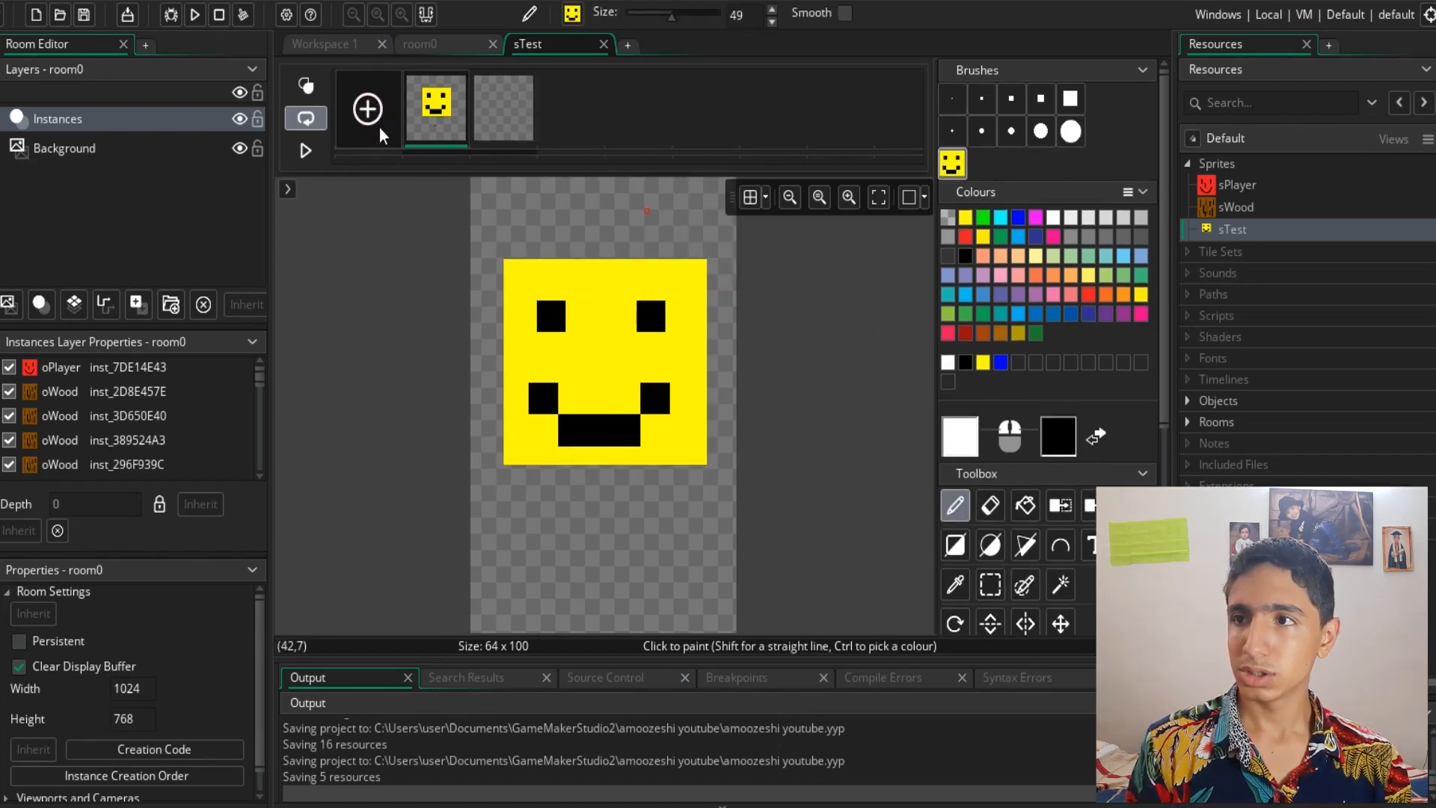
{"action": "left_click", "coordinate": [490, 130]}
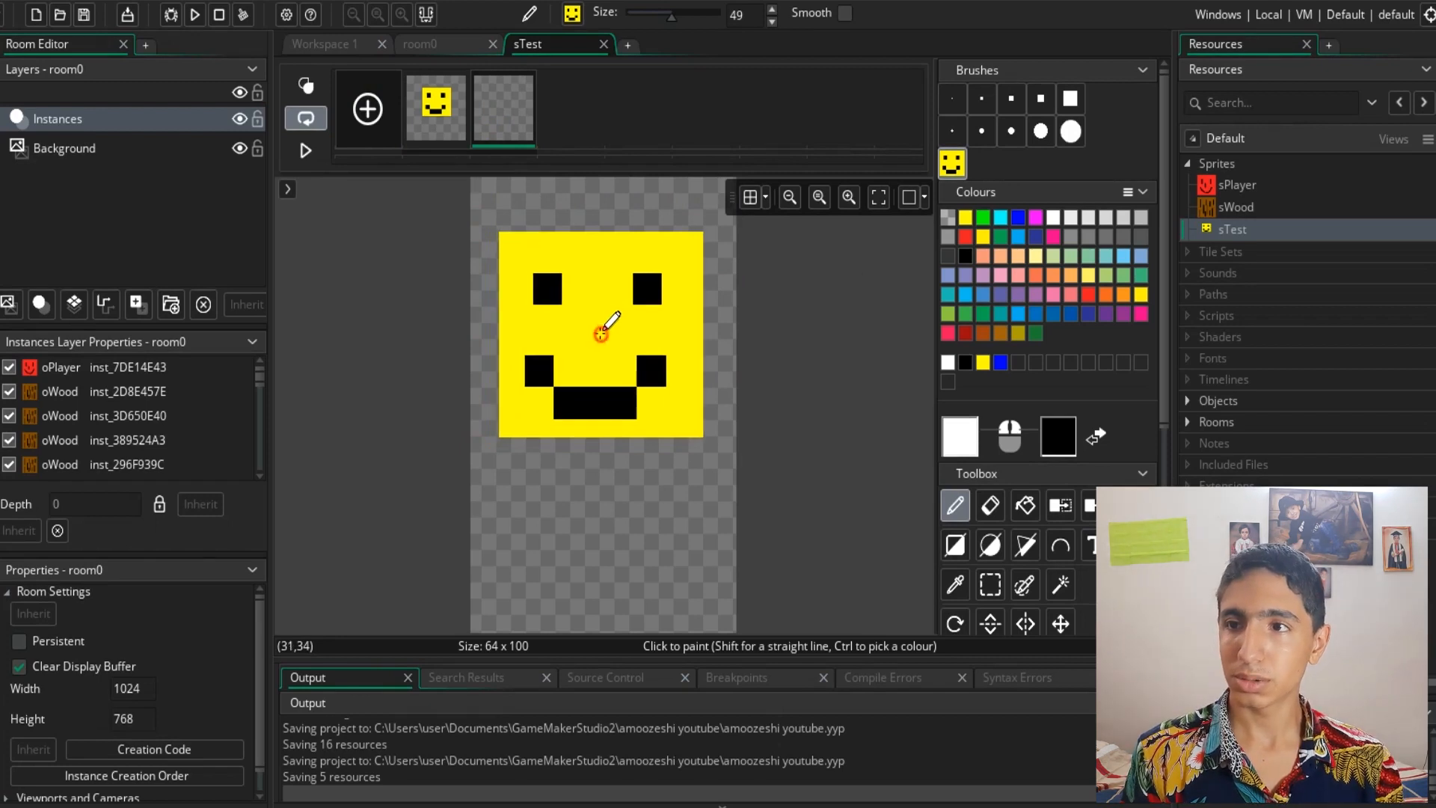
{"action": "left_click", "coordinate": [600, 334]}
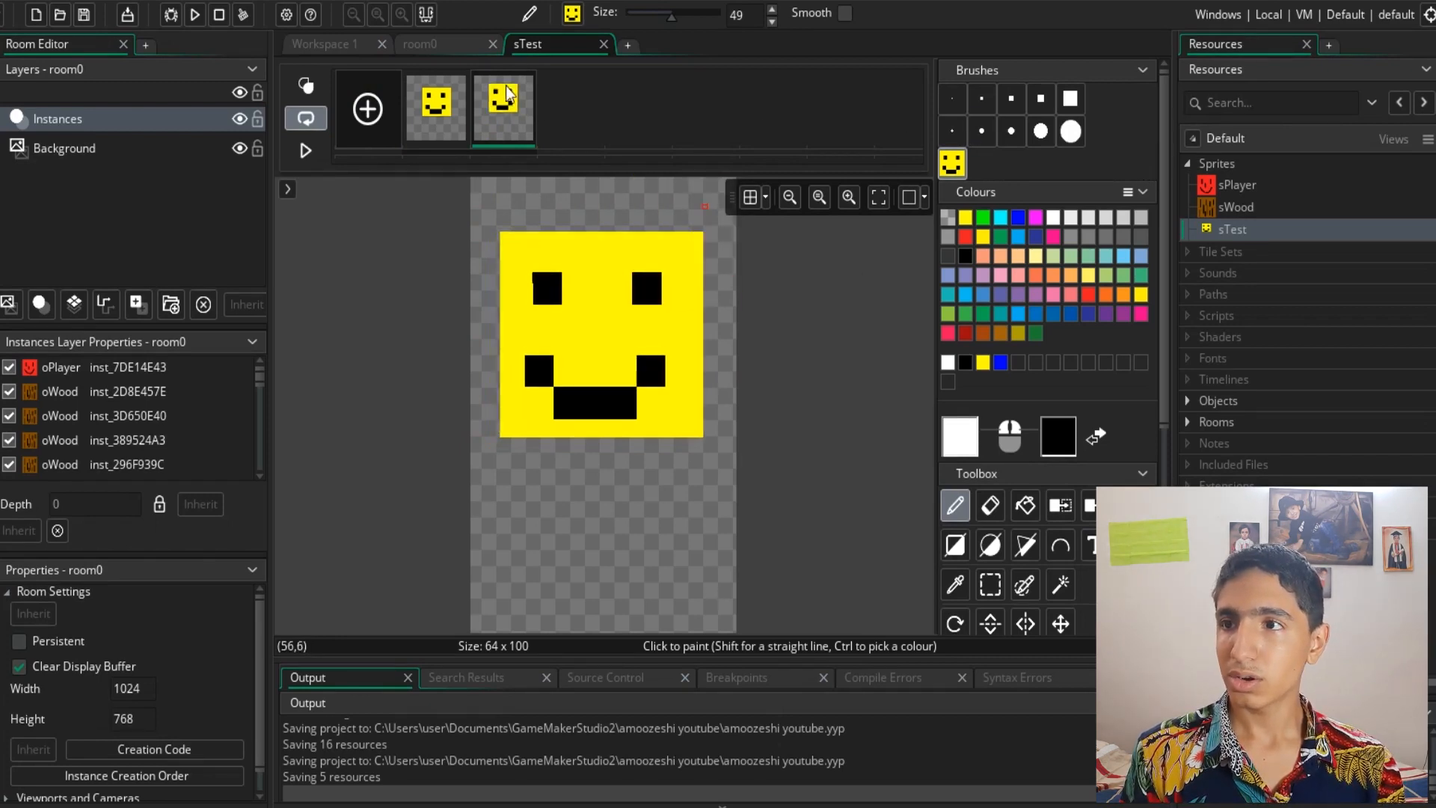
{"action": "key", "text": "ctrl+z"}
{"action": "left_click", "coordinate": [433, 117]}
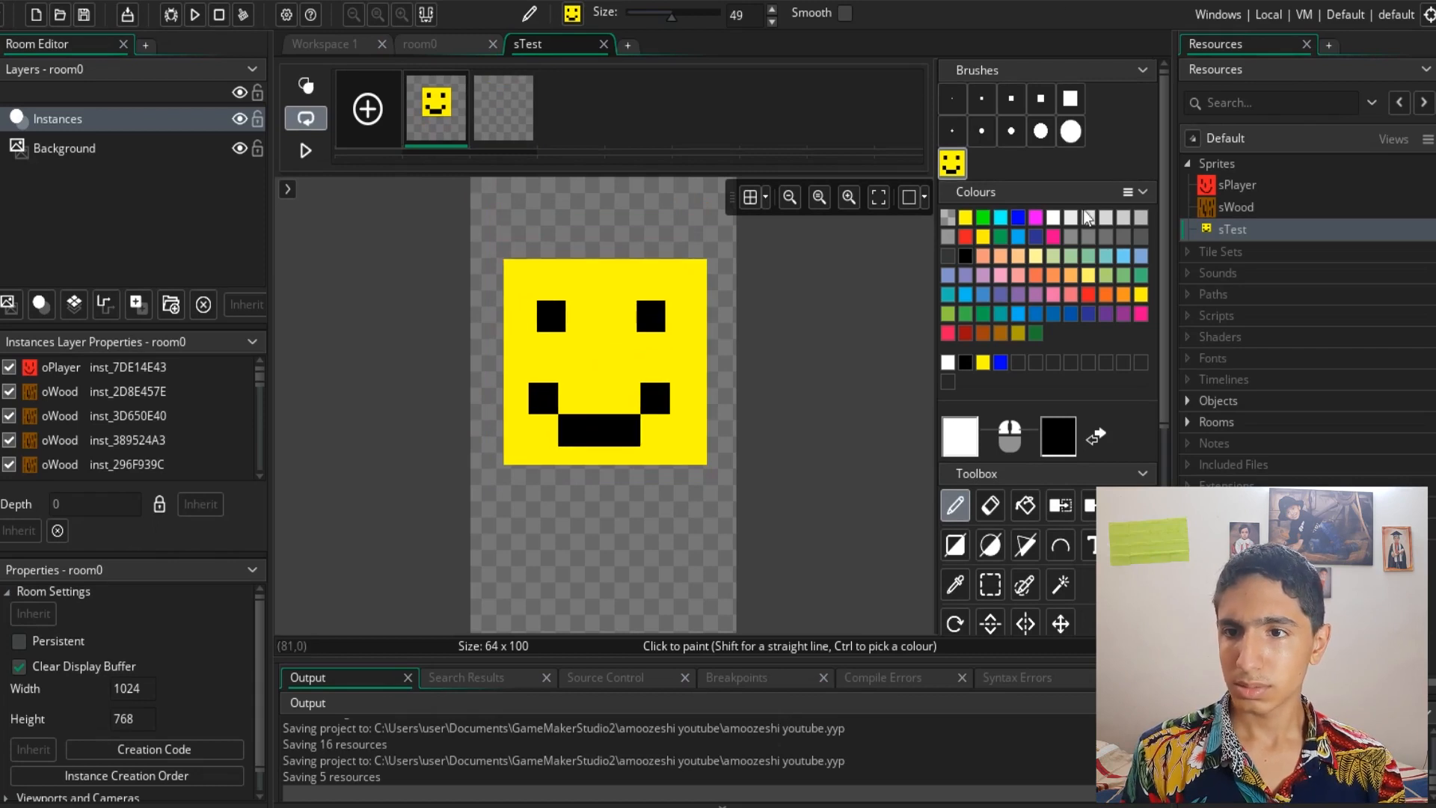
- Stamp a copy of the smiley face brush onto the second frame in the same position
{"action": "left_click_drag", "start_coordinate": [940, 658], "coordinate": [940, 781]}
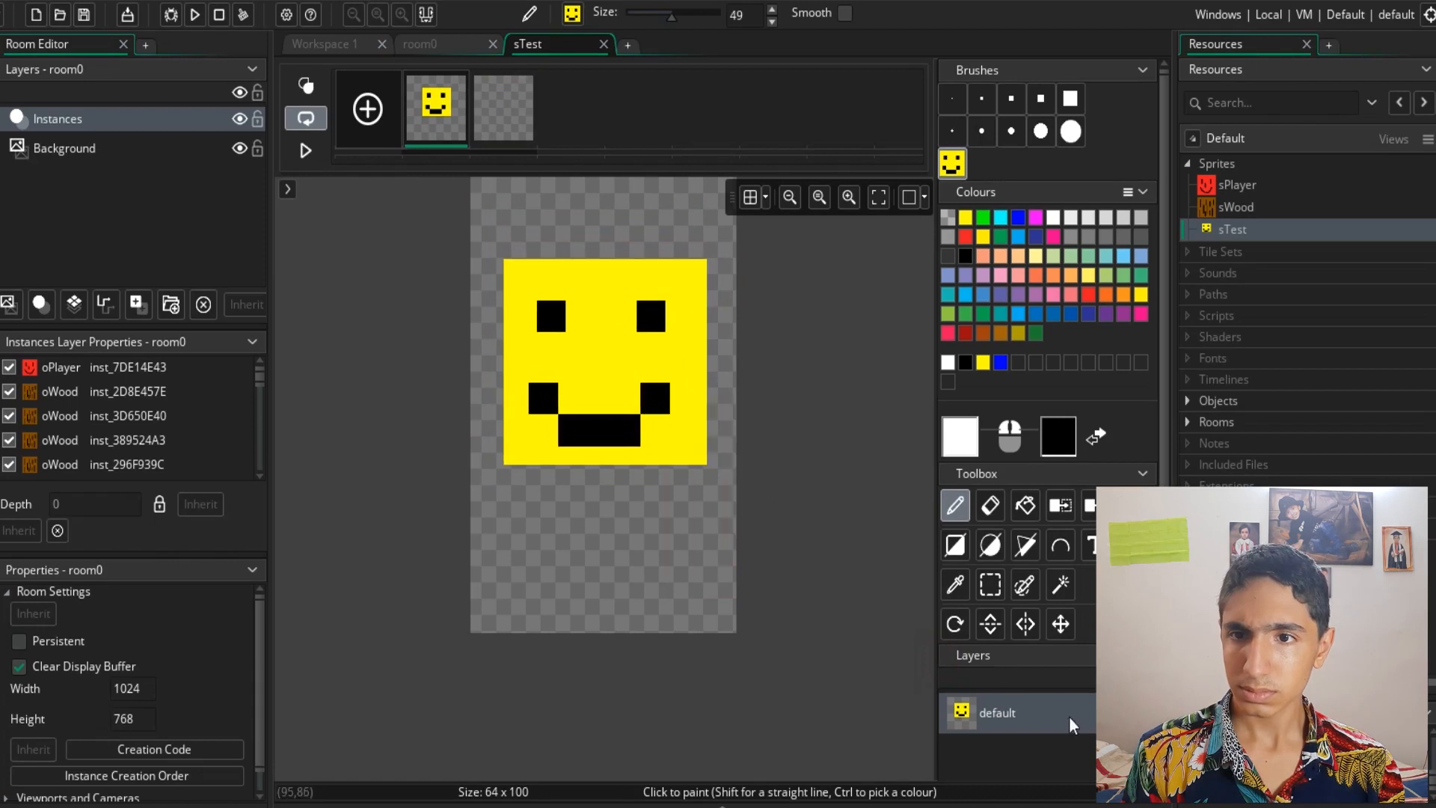
{"action": "key", "text": "ctrl+v"}
{"action": "key", "text": "ctrl+v"}
{"action": "key", "text": "ctrl+v"}
{"action": "key", "text": "ctrl+v"}
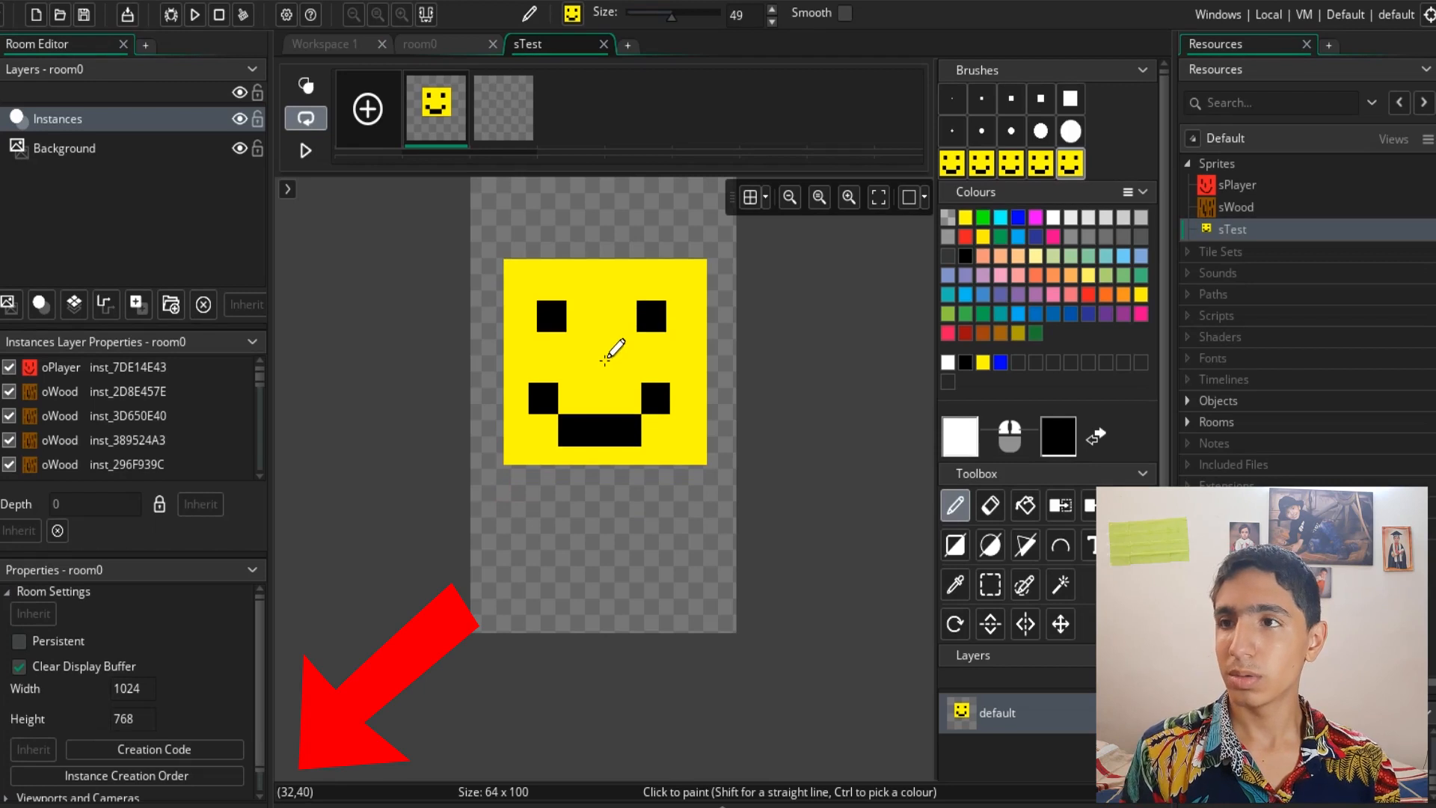
{"action": "left_click", "coordinate": [509, 132]}
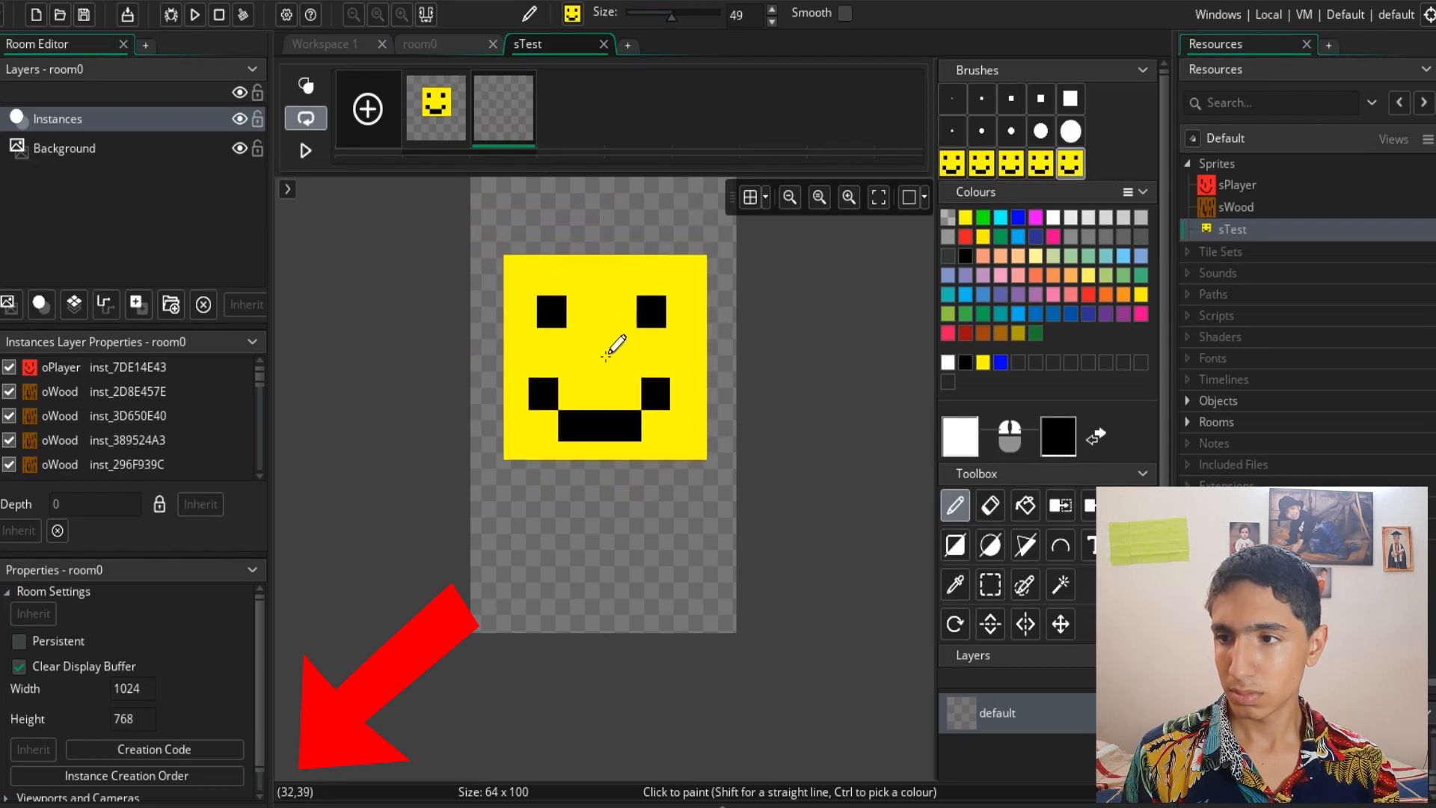
{"action": "left_click", "coordinate": [606, 359]}
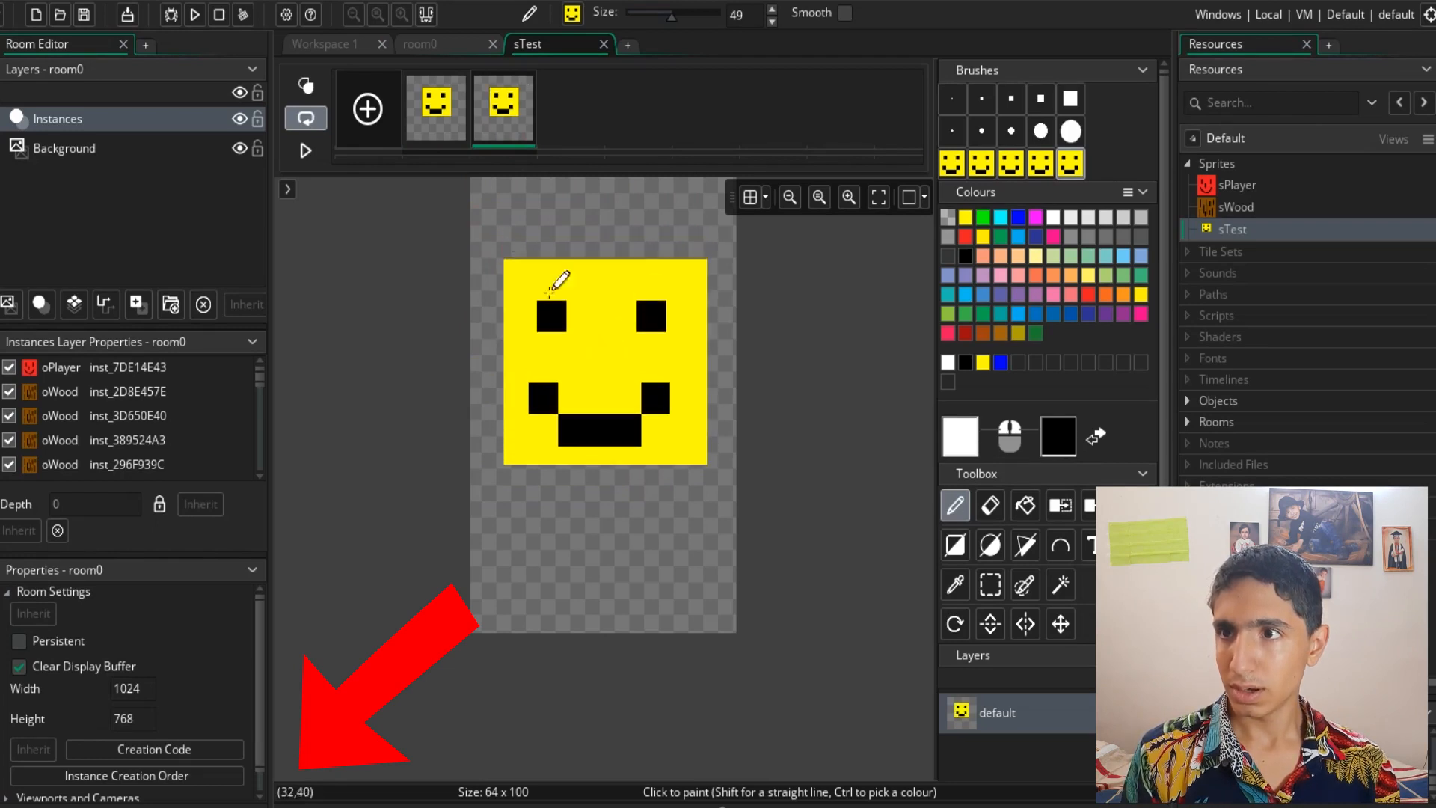
{"action": "left_click", "coordinate": [489, 124]}
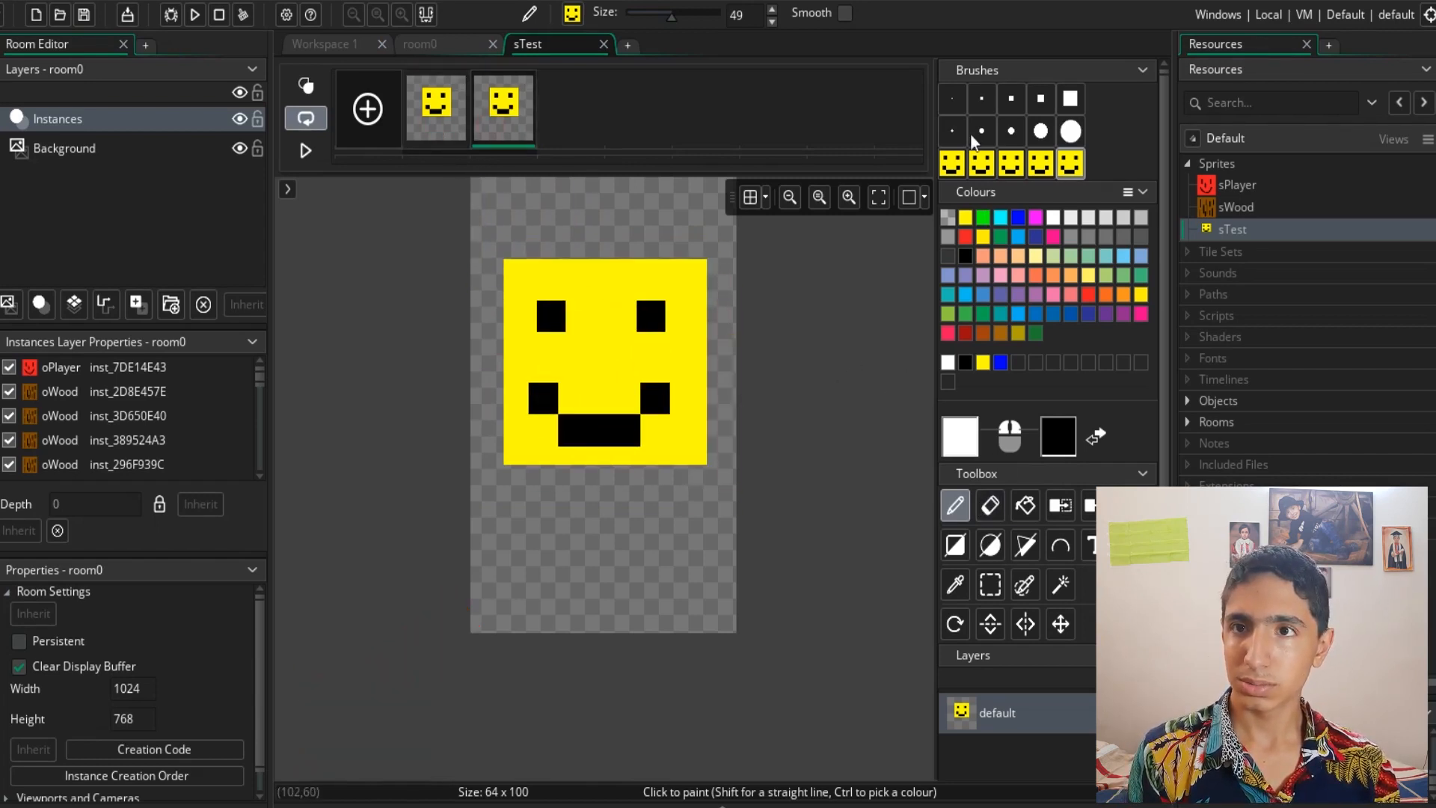
- On the second frame, paint over the mouth corners in yellow and extend it into a straight black mouth with the 7-pixel brush
{"action": "left_click", "coordinate": [952, 97]}
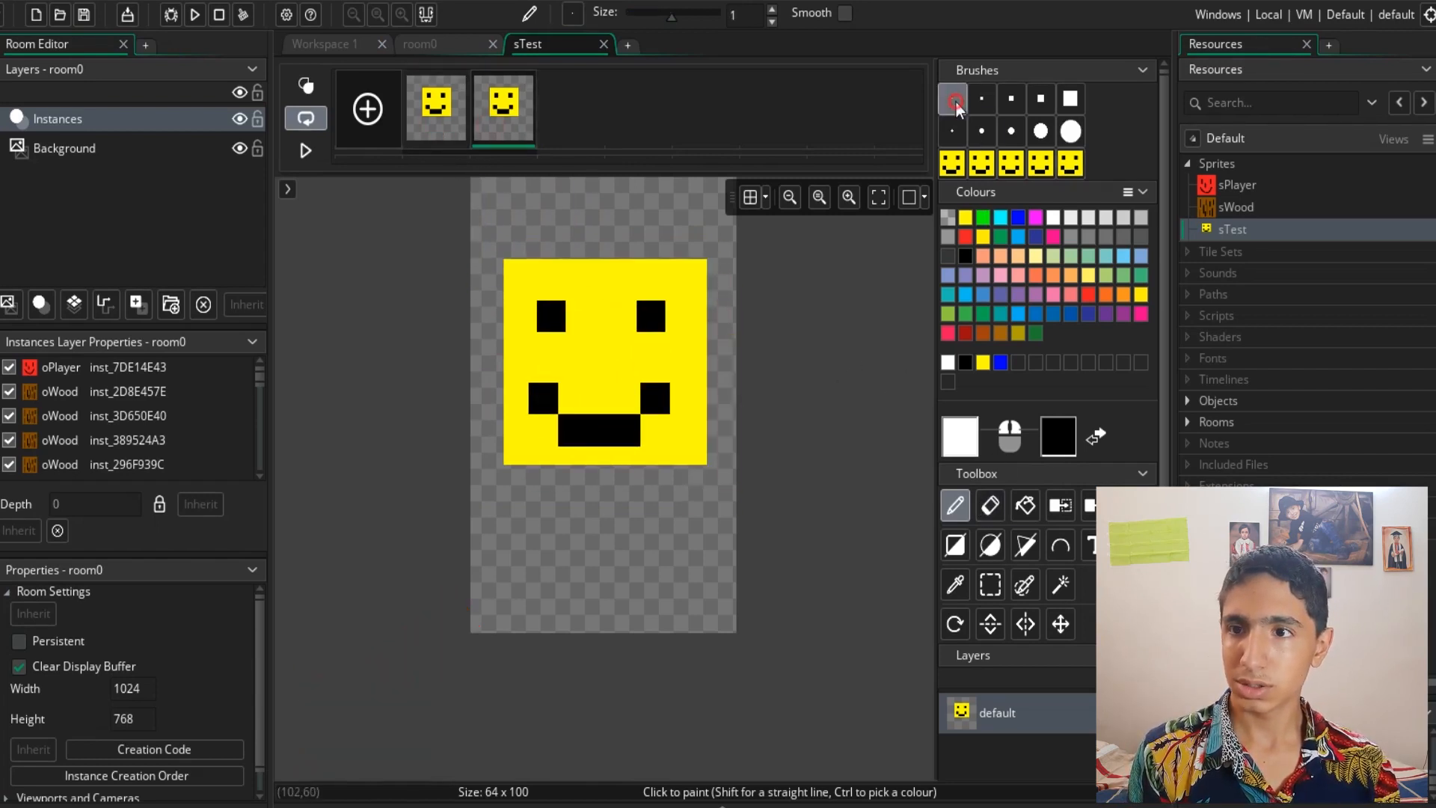
{"action": "left_click", "coordinate": [1015, 104]}
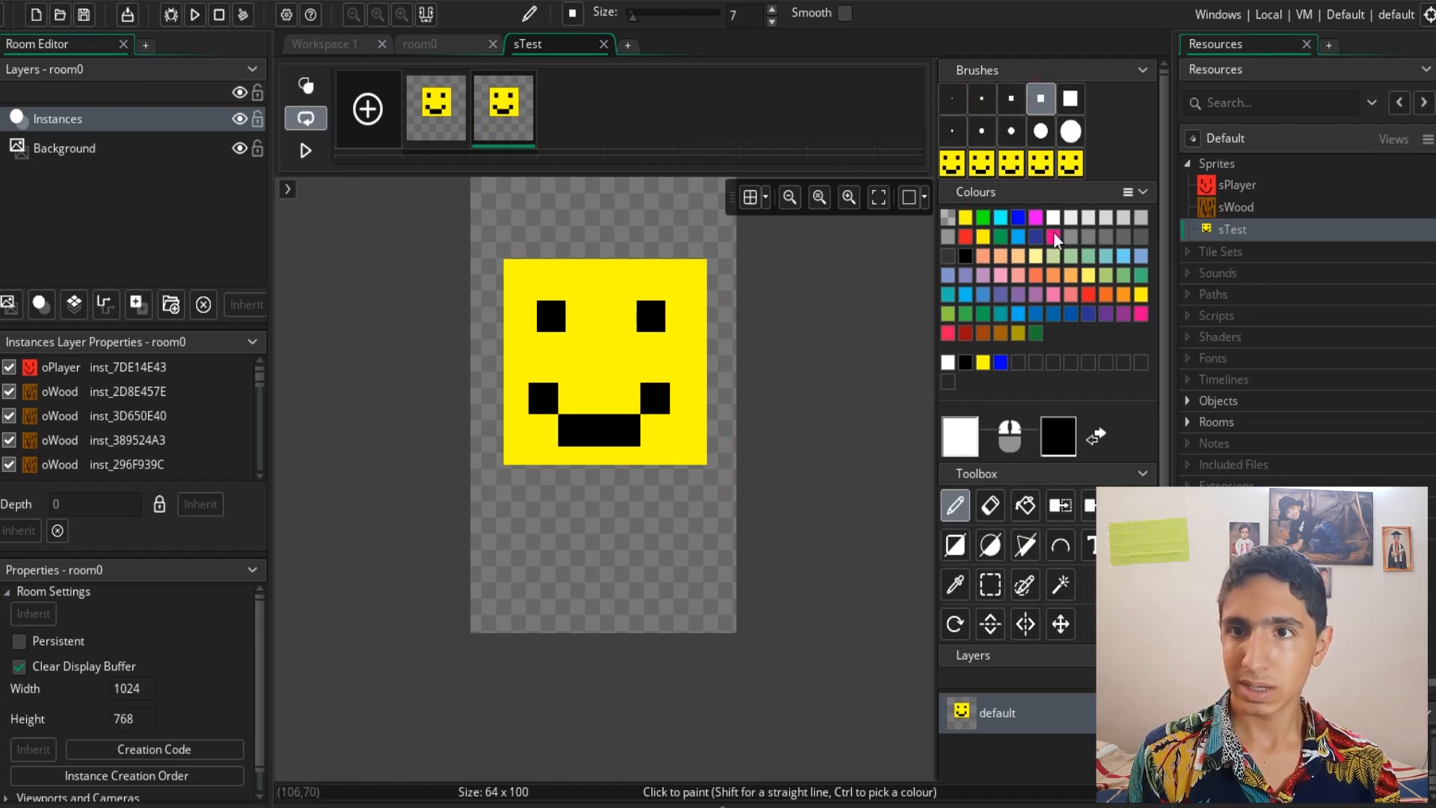
{"action": "left_click", "coordinate": [966, 218]}
{"action": "left_click_drag", "start_coordinate": [665, 378], "coordinate": [663, 385]}
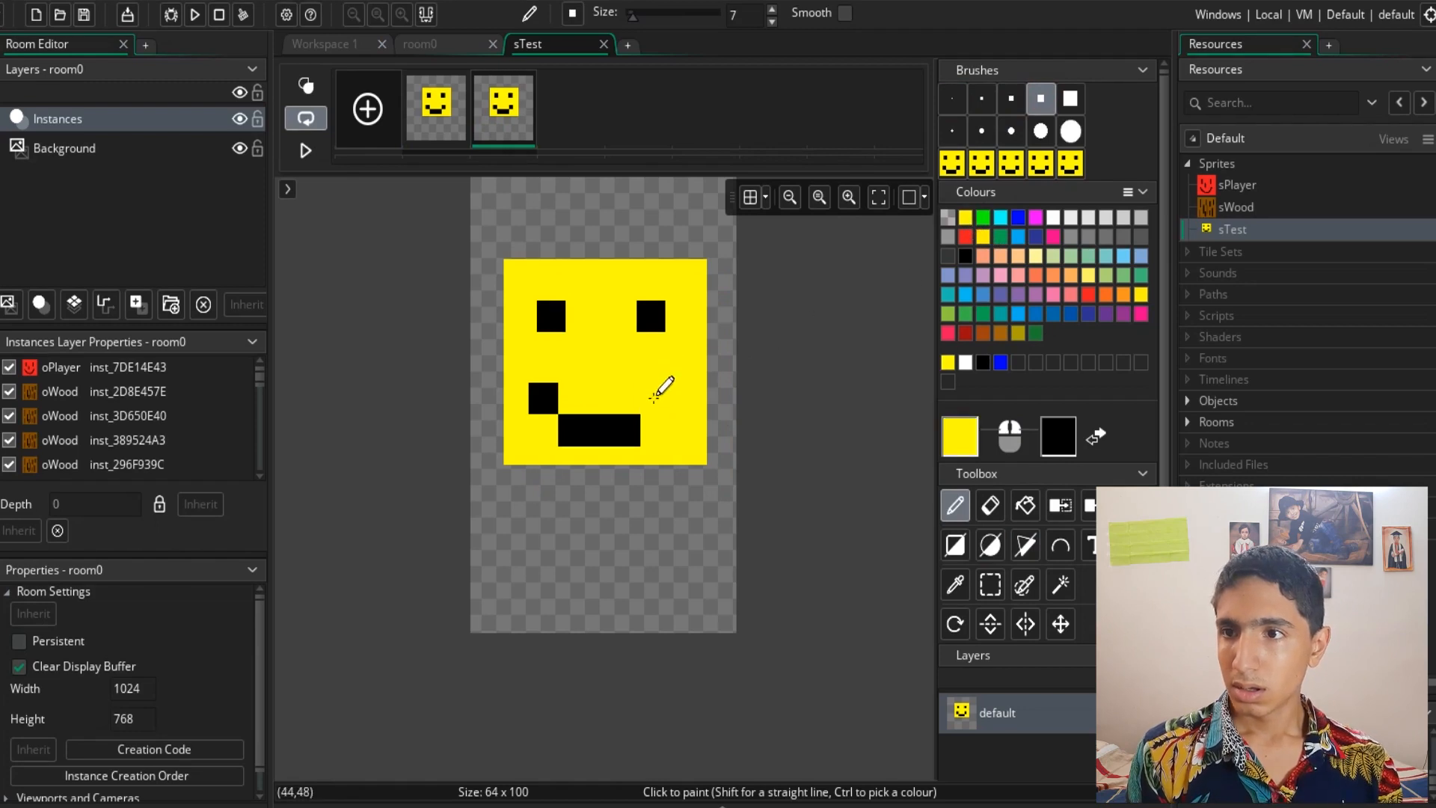
{"action": "left_click_drag", "start_coordinate": [545, 380], "coordinate": [533, 387]}
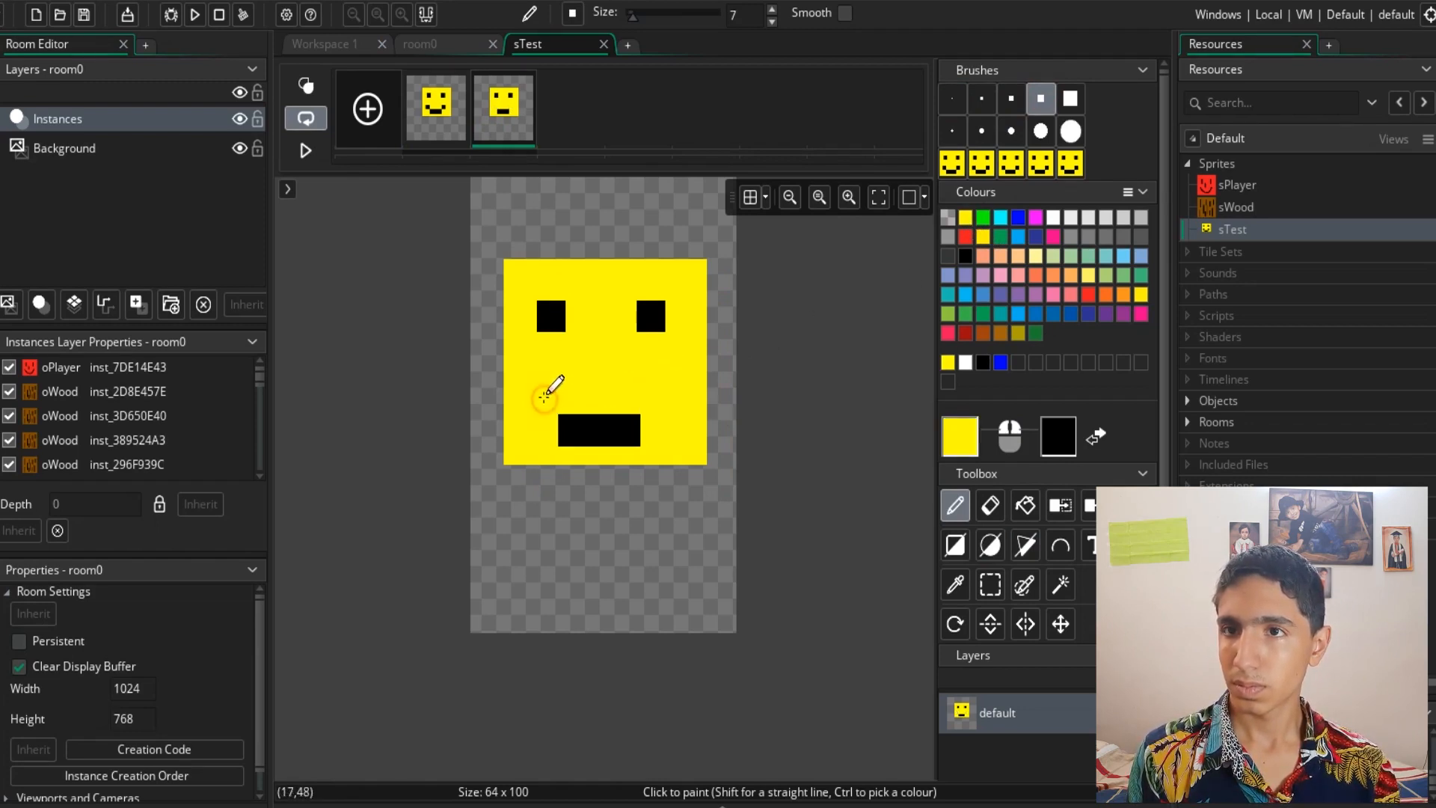
{"action": "left_click", "coordinate": [964, 257]}
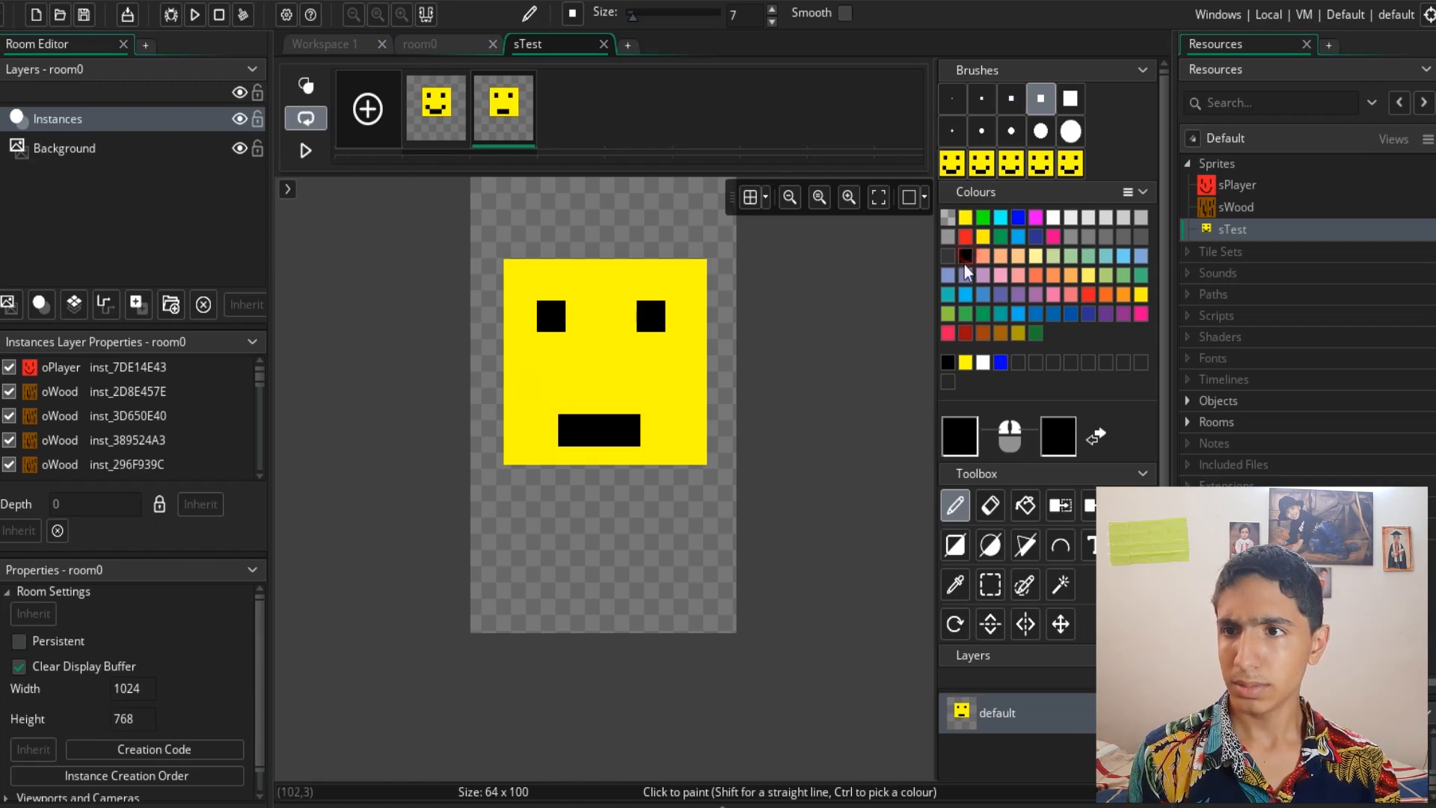
{"action": "left_click_drag", "start_coordinate": [648, 439], "coordinate": [666, 416]}
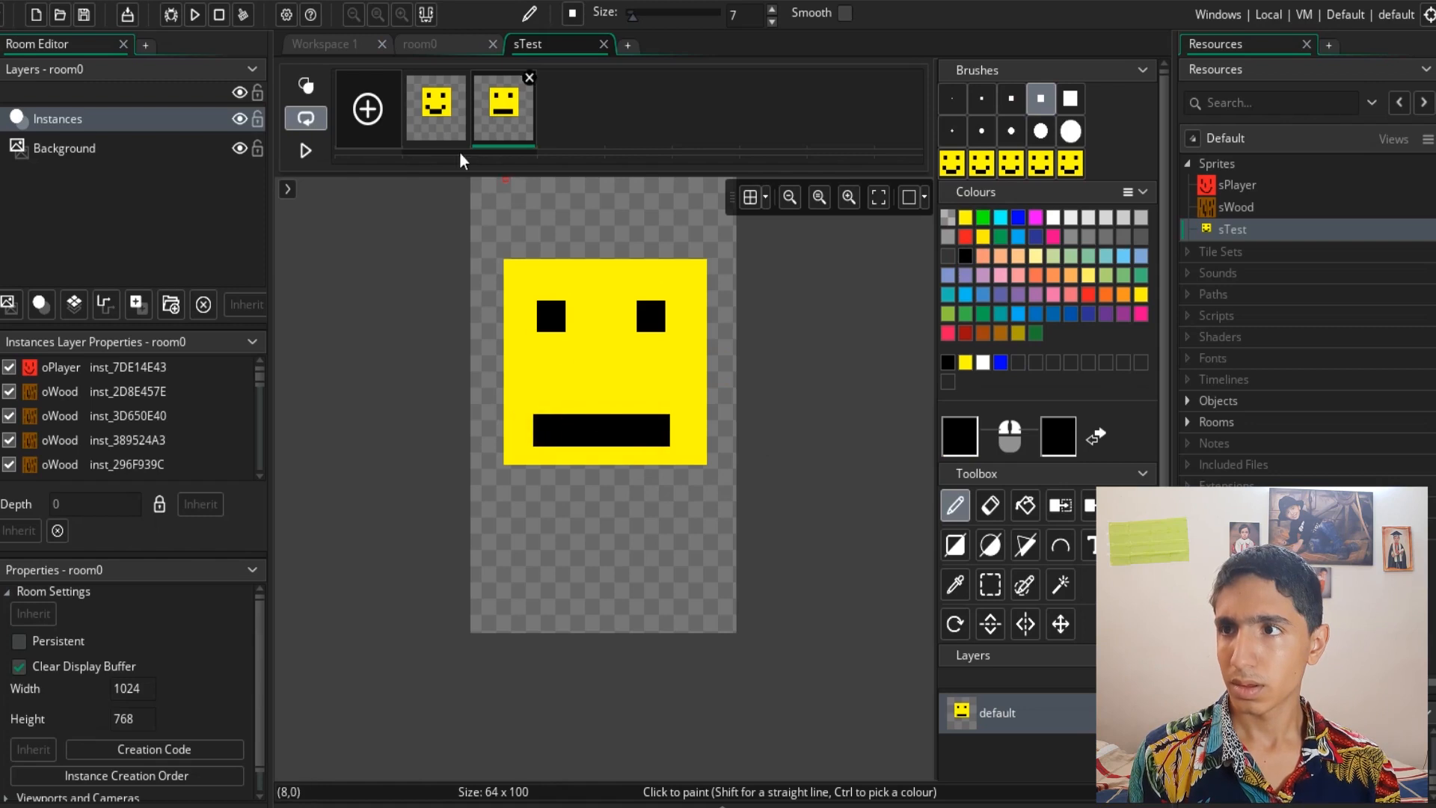
- Set the sprite's animation speed to 2 frames per second and play the two-frame preview
{"action": "left_click", "coordinate": [305, 149]}
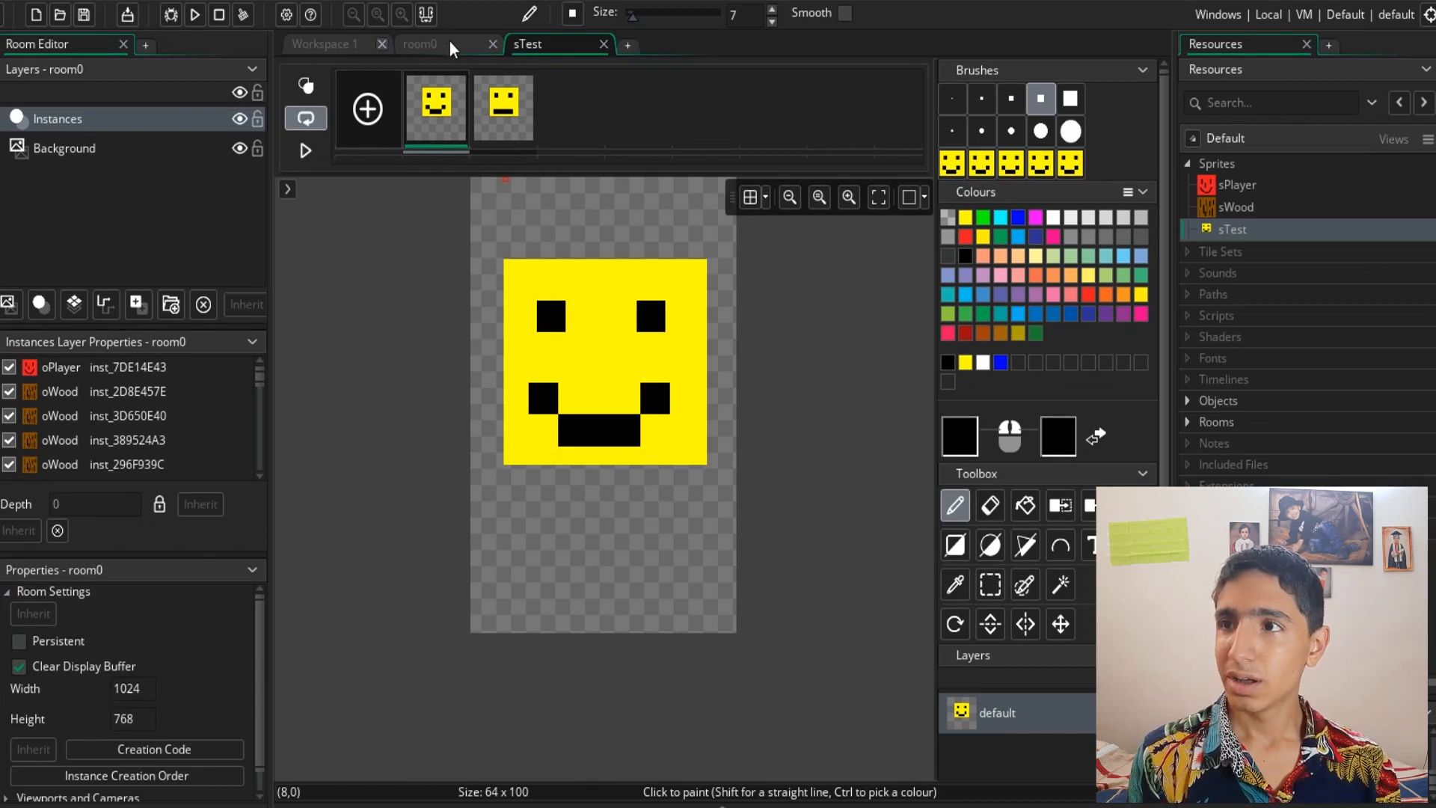
{"action": "left_click", "coordinate": [350, 44]}
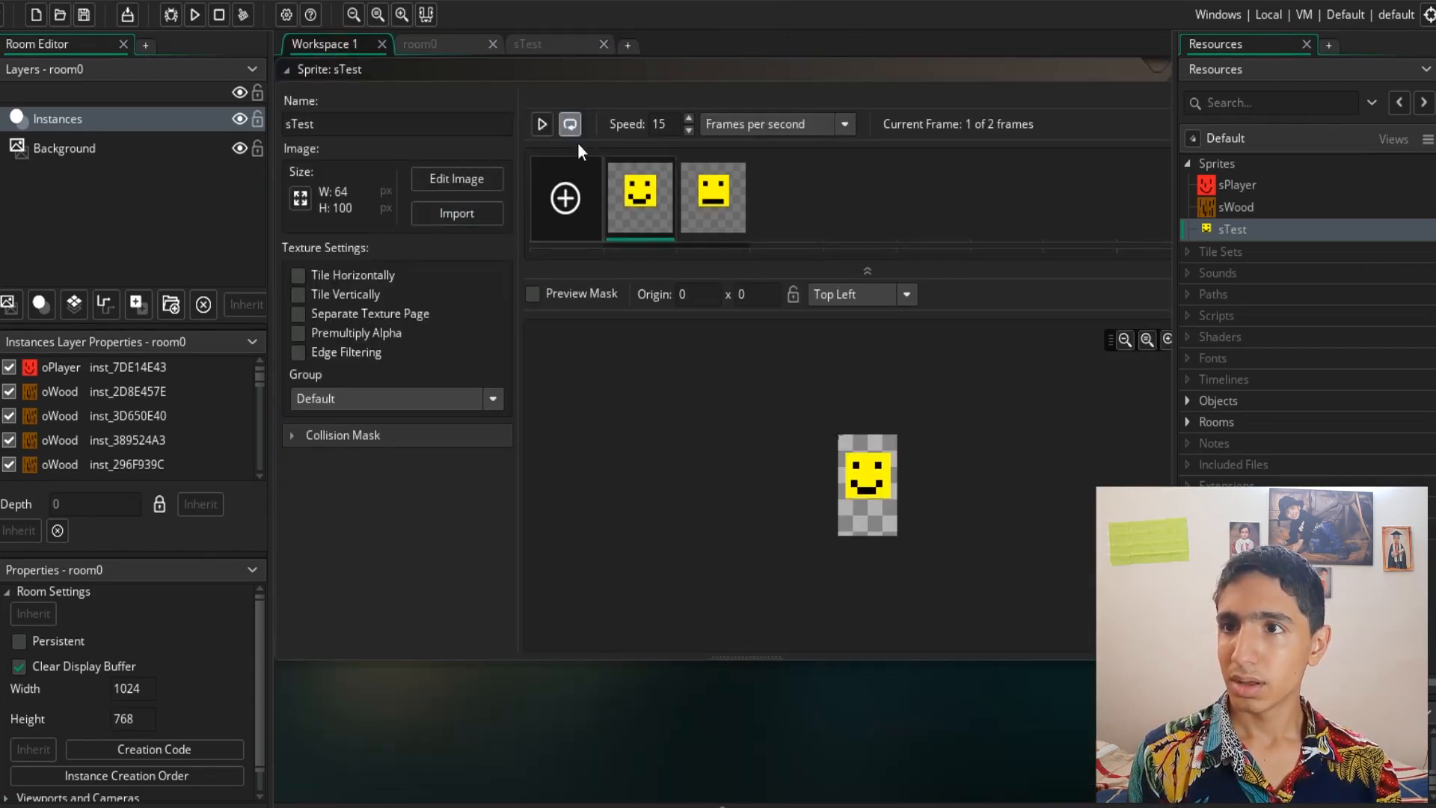
{"action": "left_click", "coordinate": [677, 124]}
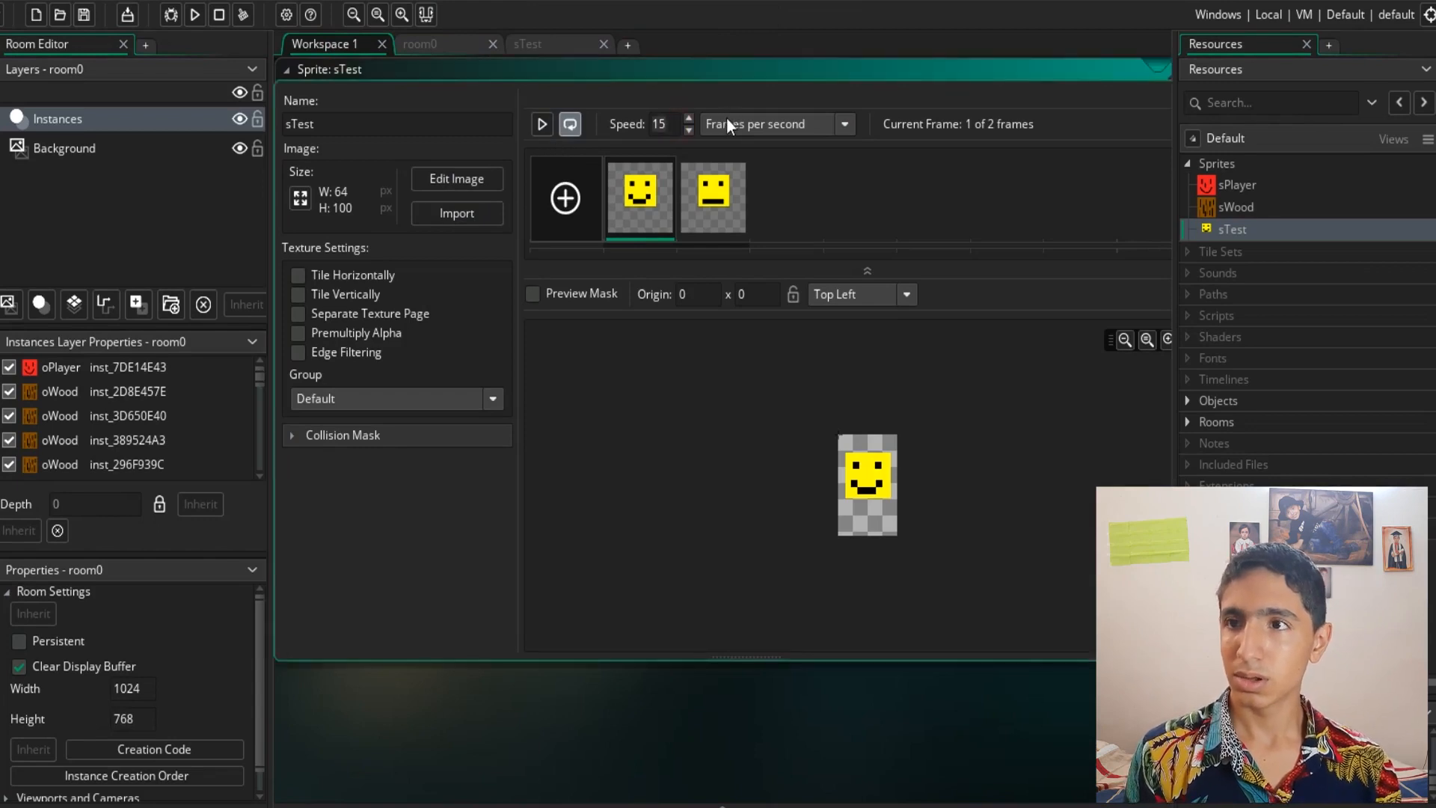
{"action": "left_click", "coordinate": [541, 124]}
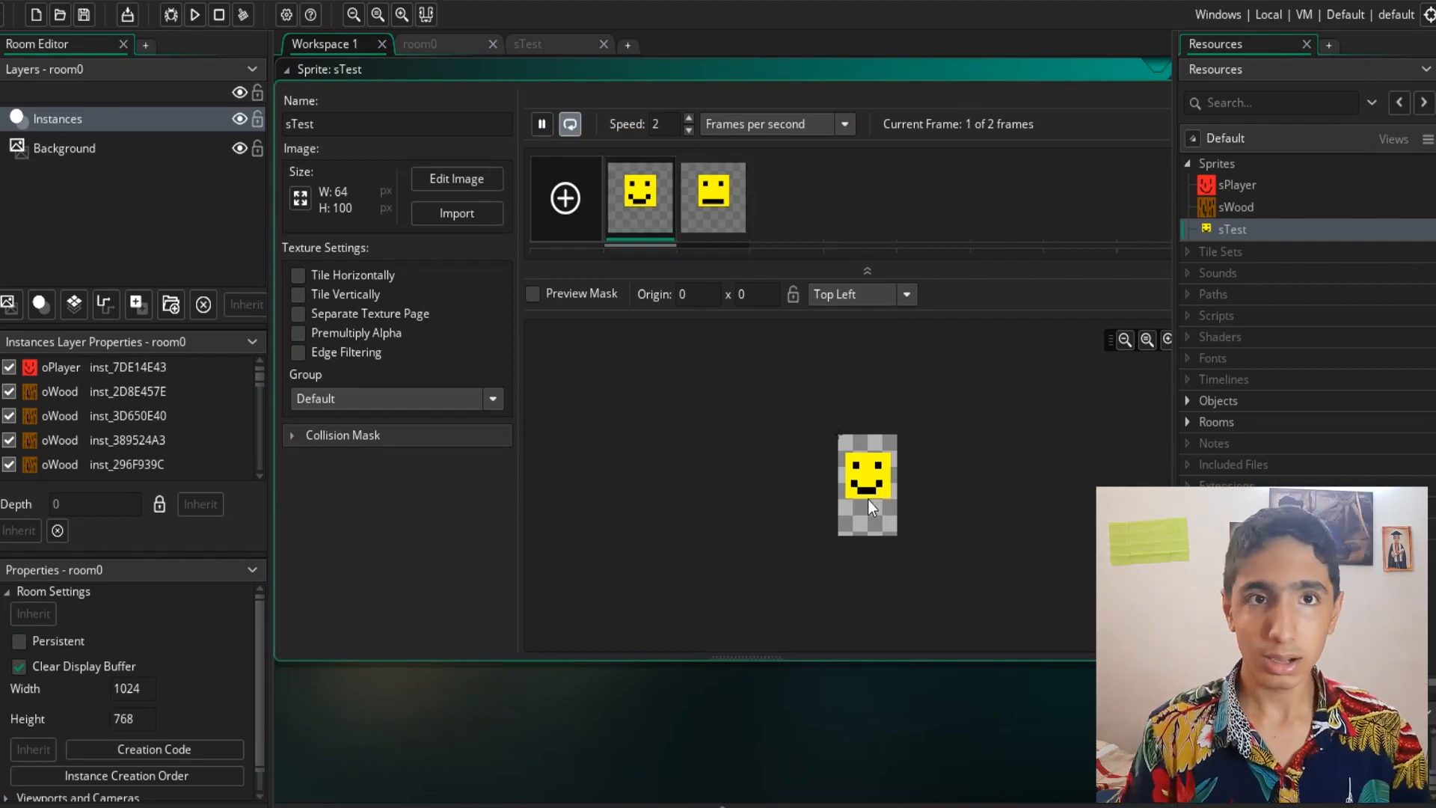
- Return to the sprite image editor and compare the two frames
{"action": "left_click", "coordinate": [531, 50]}
{"action": "key", "text": "f"}
{"action": "left_click", "coordinate": [597, 351]}
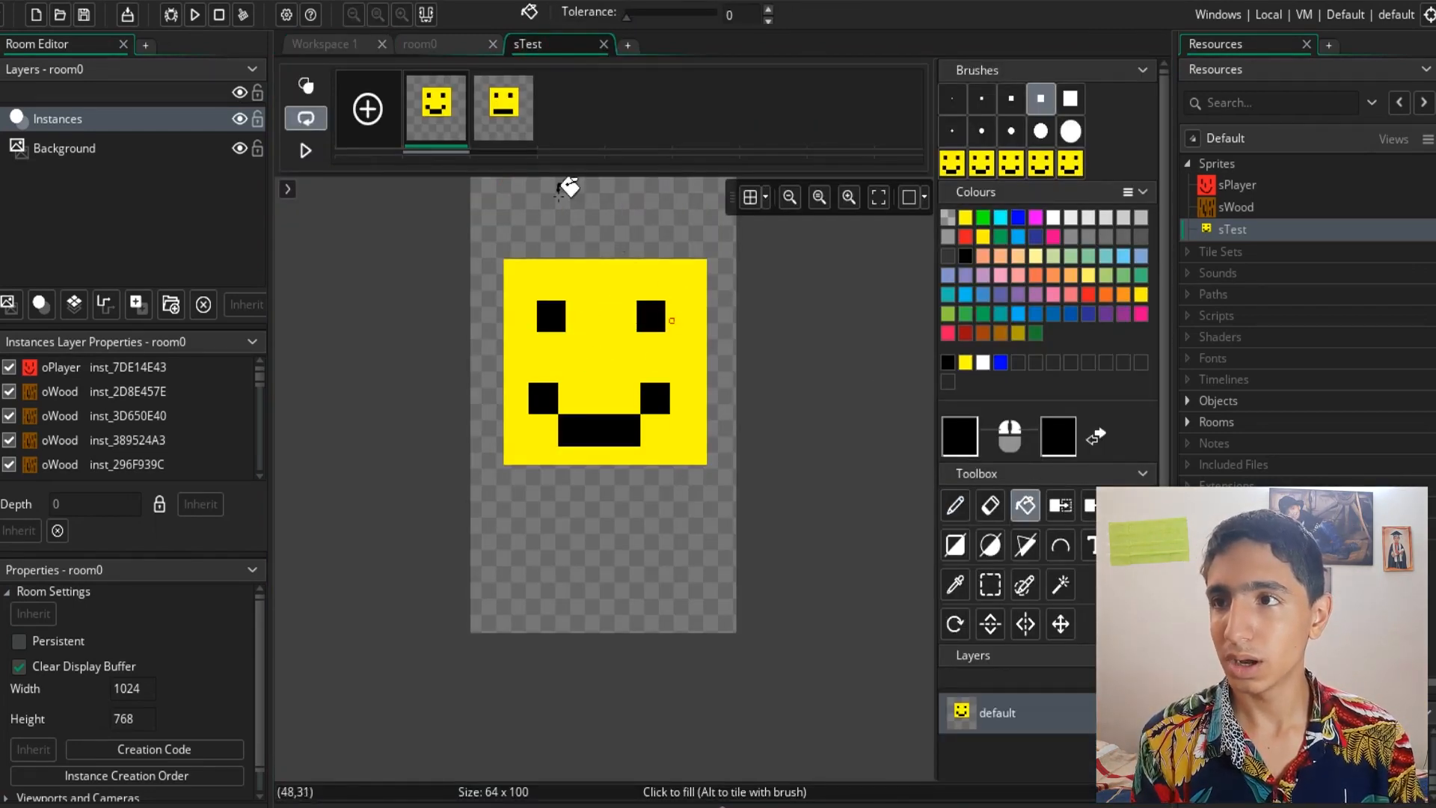
{"action": "left_click", "coordinate": [487, 115]}
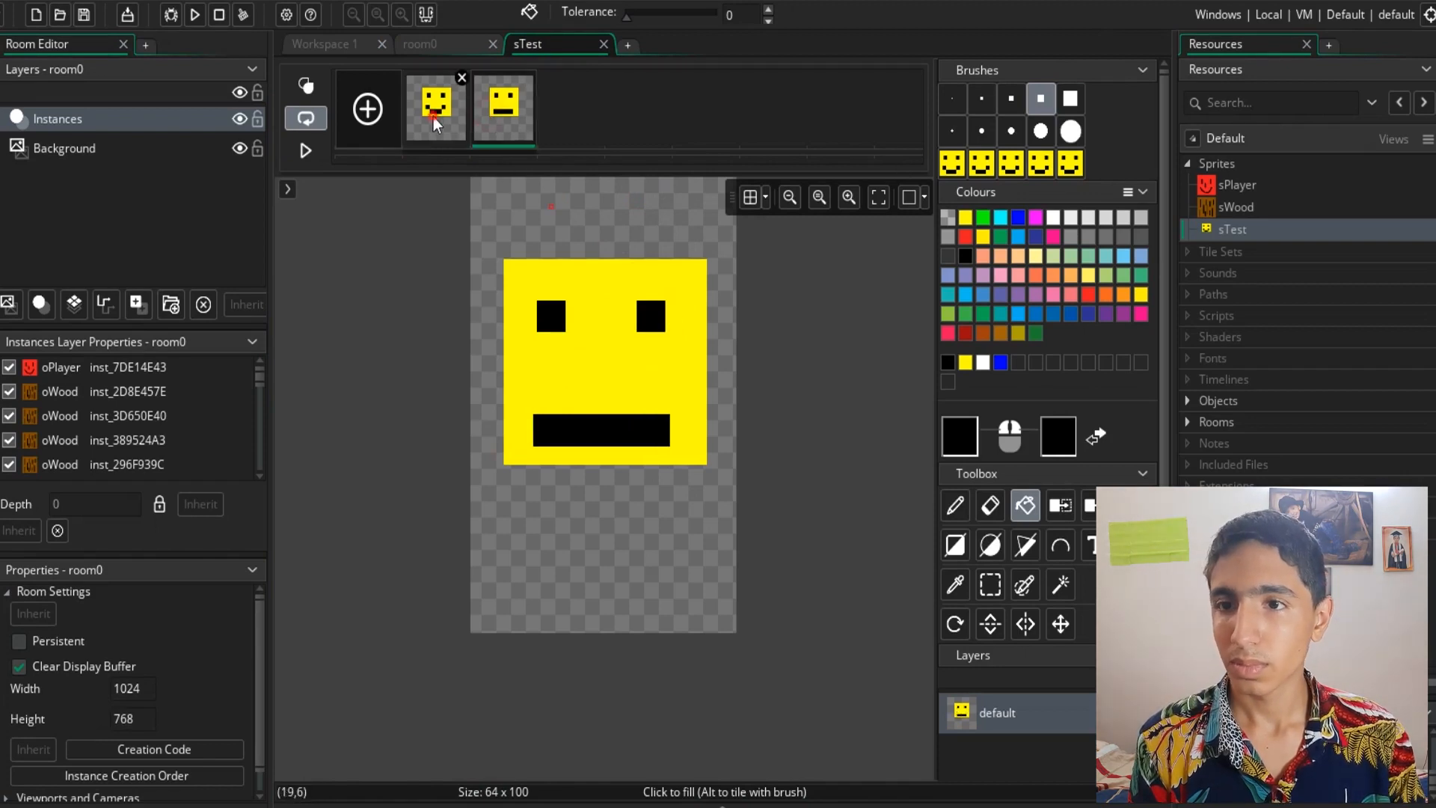
{"action": "left_click", "coordinate": [433, 117]}
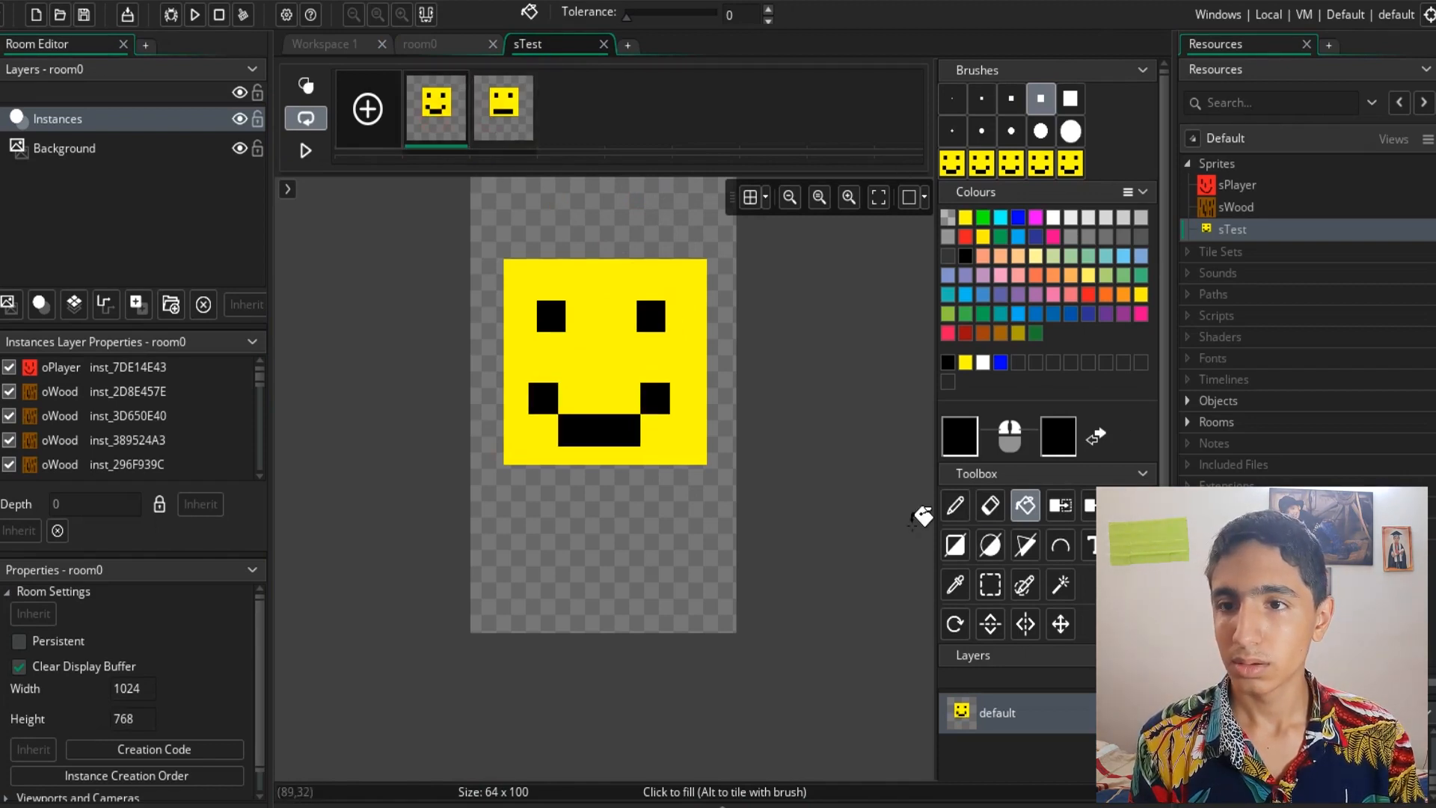
{"action": "left_click", "coordinate": [955, 505]}
{"action": "left_click", "coordinate": [583, 347]}
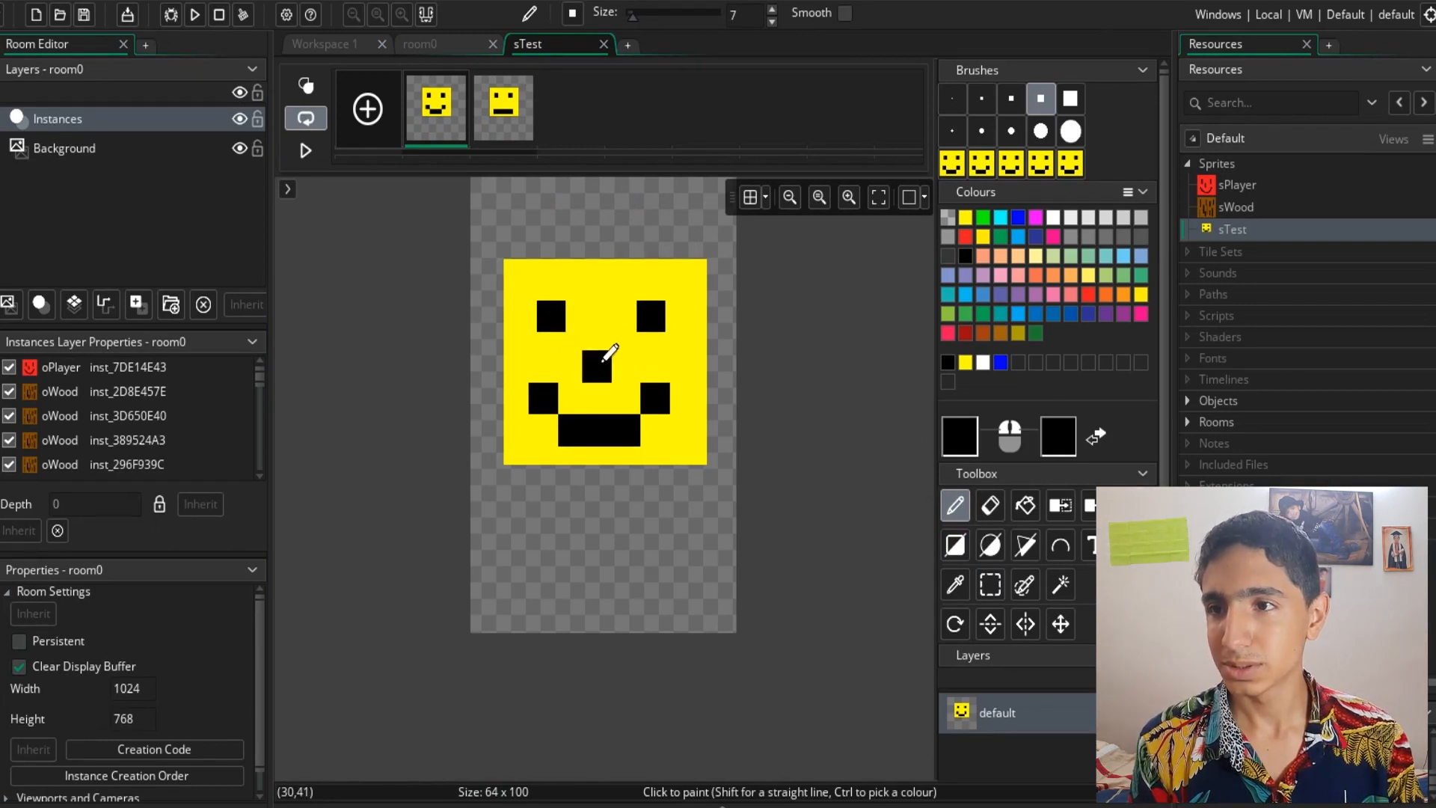
- Try drawing rectangle outlines around the face with the Rectangle tool at 3 pixels, undoing them
{"action": "left_click", "coordinate": [955, 544]}
{"action": "left_click_drag", "start_coordinate": [513, 331], "coordinate": [539, 364]}
{"action": "key", "text": "ctrl+z"}
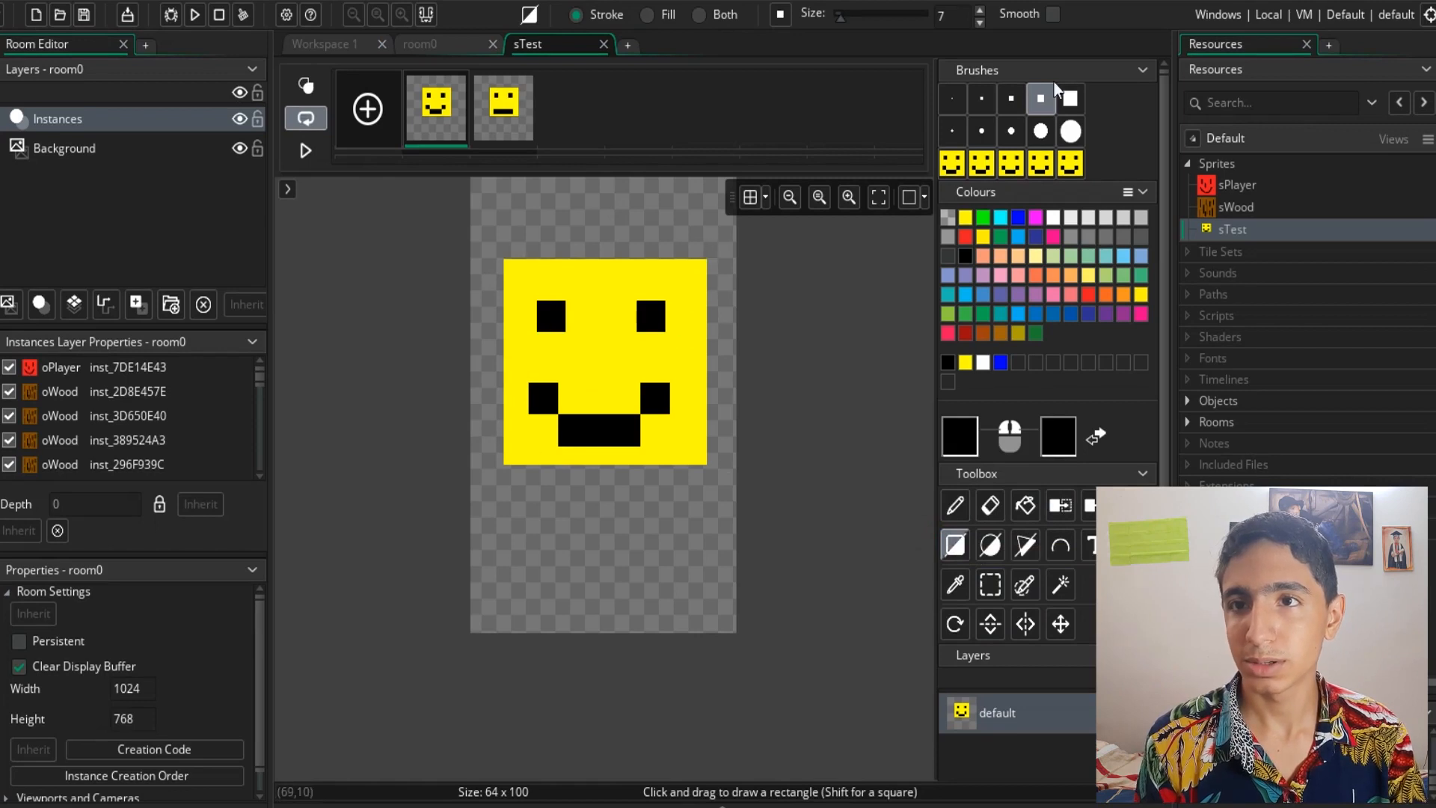
{"action": "left_click", "coordinate": [976, 104]}
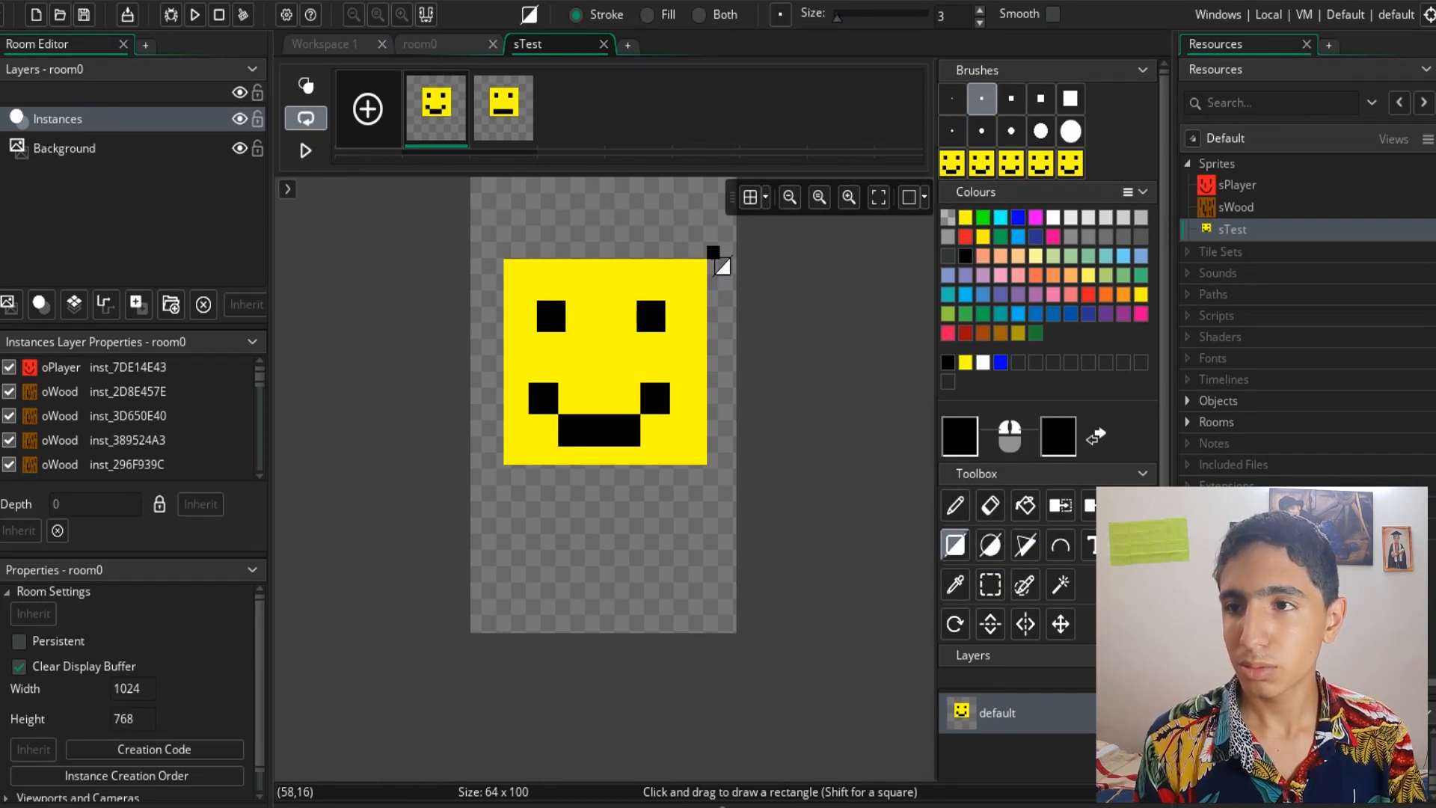
{"action": "mouse_move", "coordinate": [714, 254]}
{"action": "left_mouse_down"}
{"action": "mouse_move", "coordinate": [496, 495]}
{"action": "mouse_move", "coordinate": [500, 480]}
{"action": "left_mouse_up"}
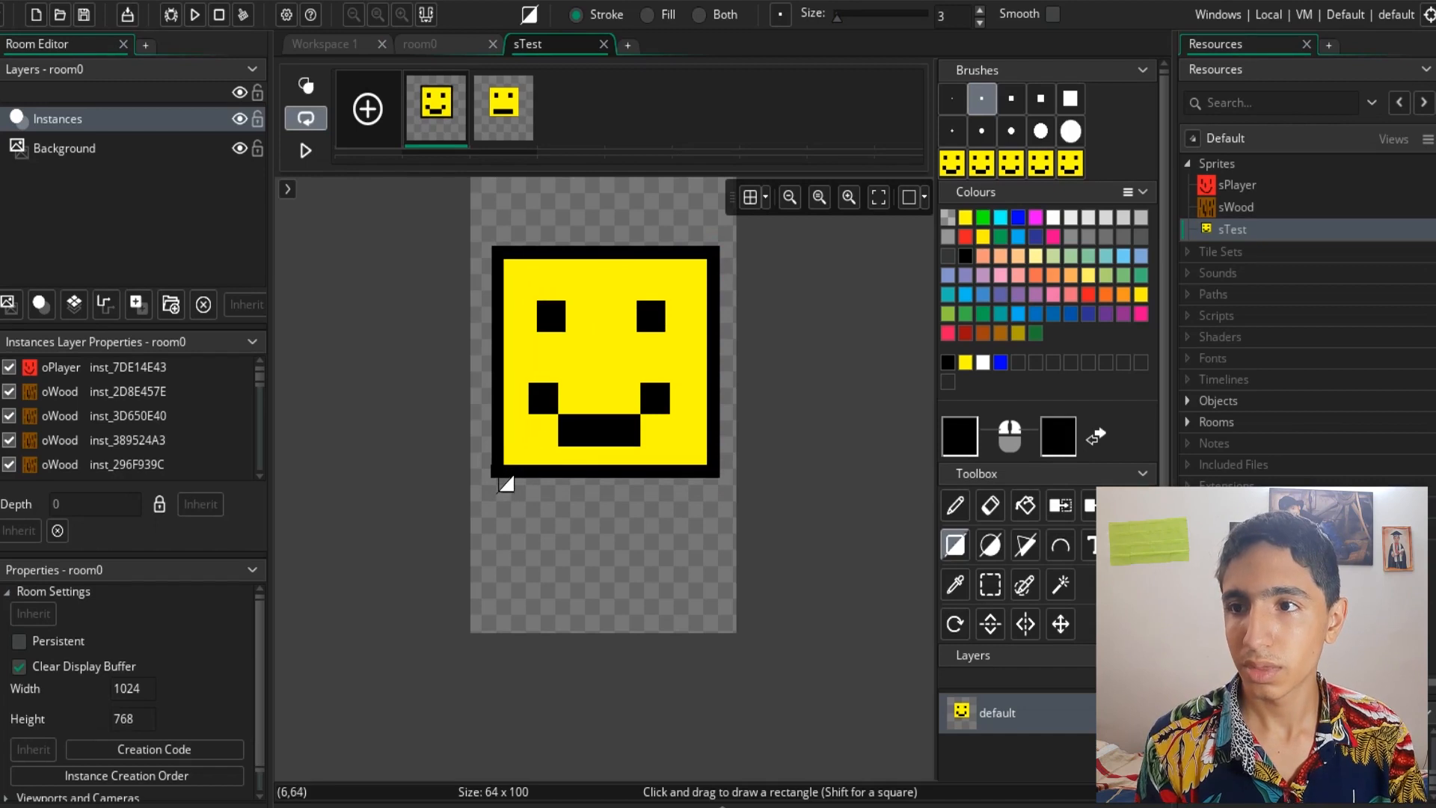
{"action": "key", "text": "ctrl+z"}
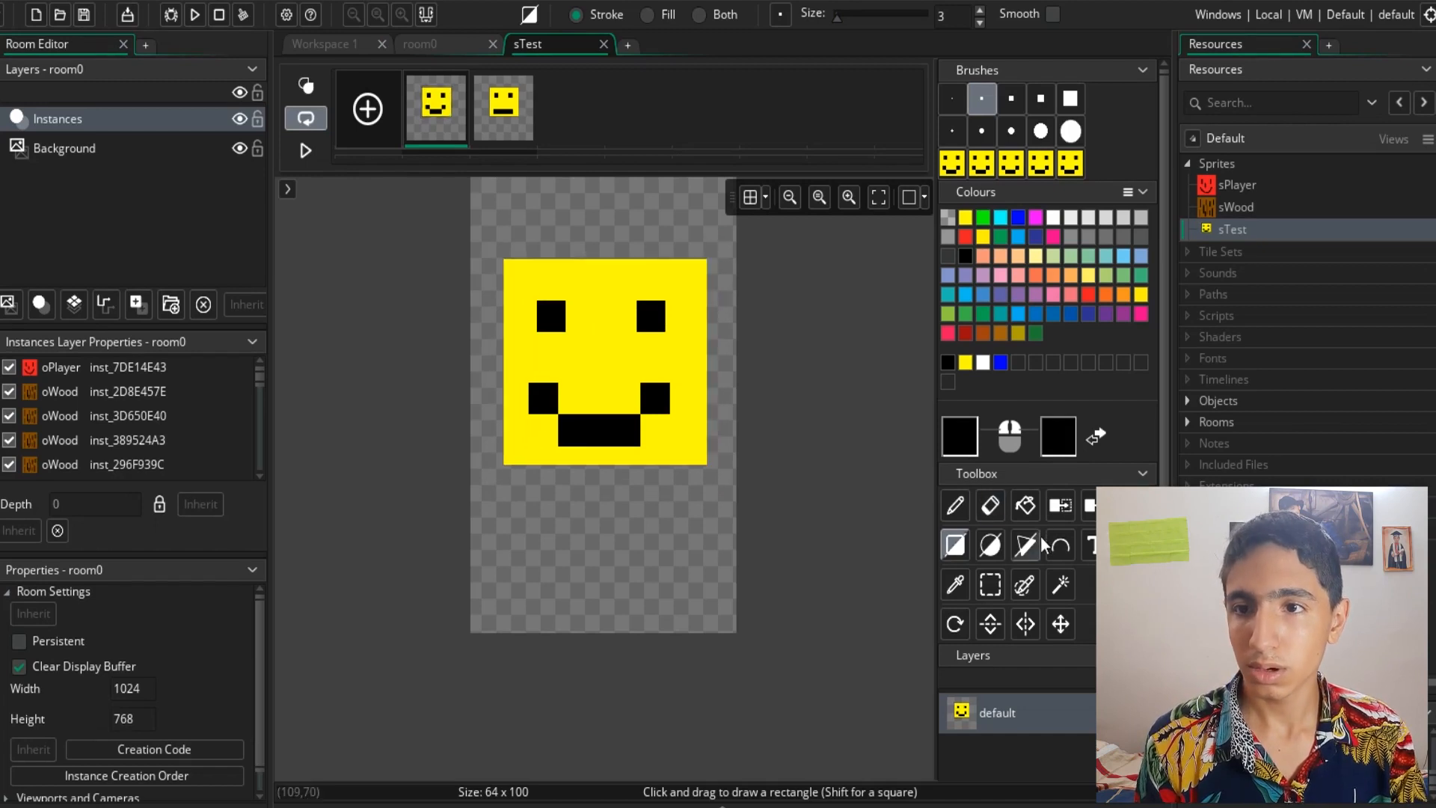
{"action": "left_click", "coordinate": [956, 505]}
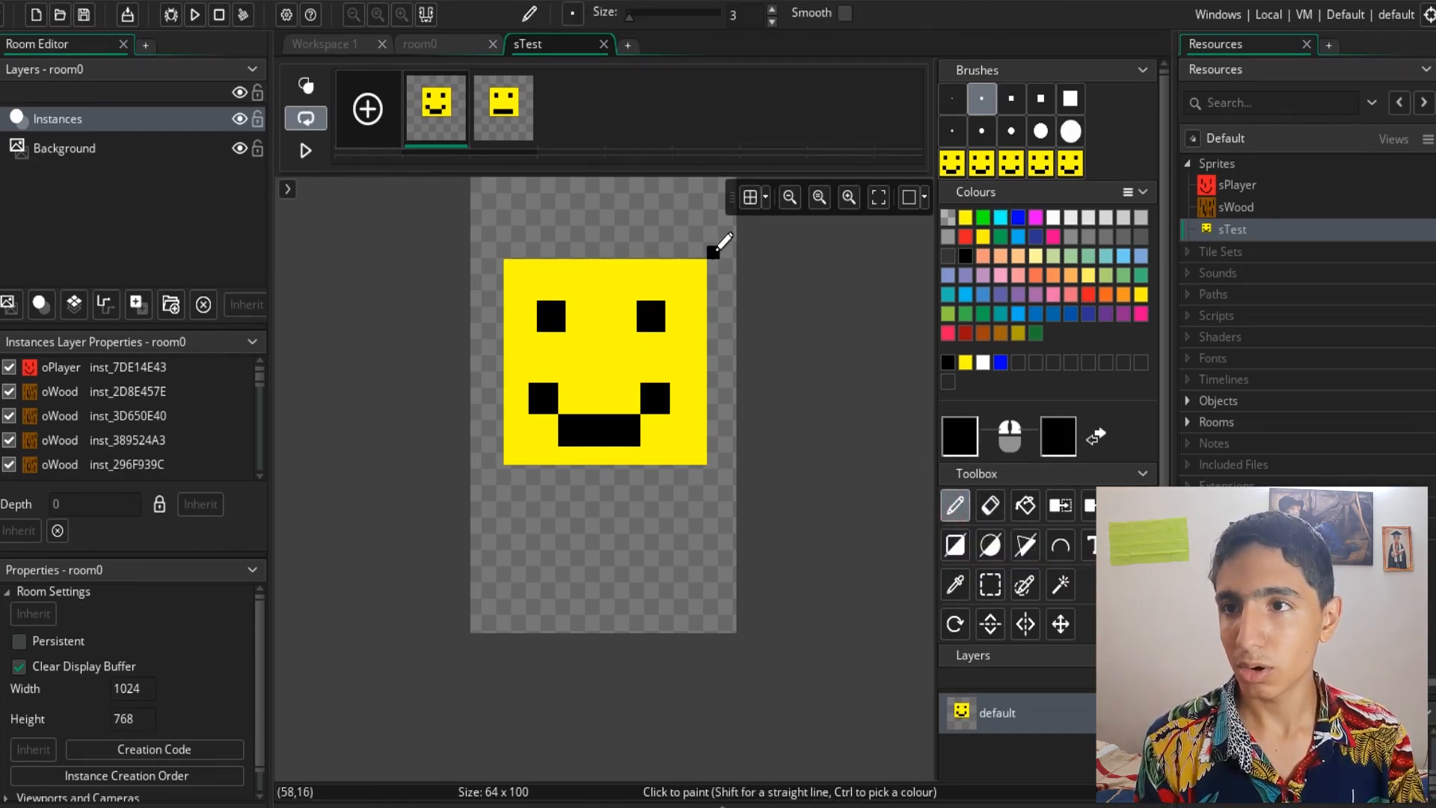
- Try more 3-pixel rectangle outlines around the face, first in black and then in green, undoing each one
{"action": "key", "text": "r"}
{"action": "left_click_drag", "start_coordinate": [715, 256], "coordinate": [503, 478]}
{"action": "key", "text": "ctrl+z"}
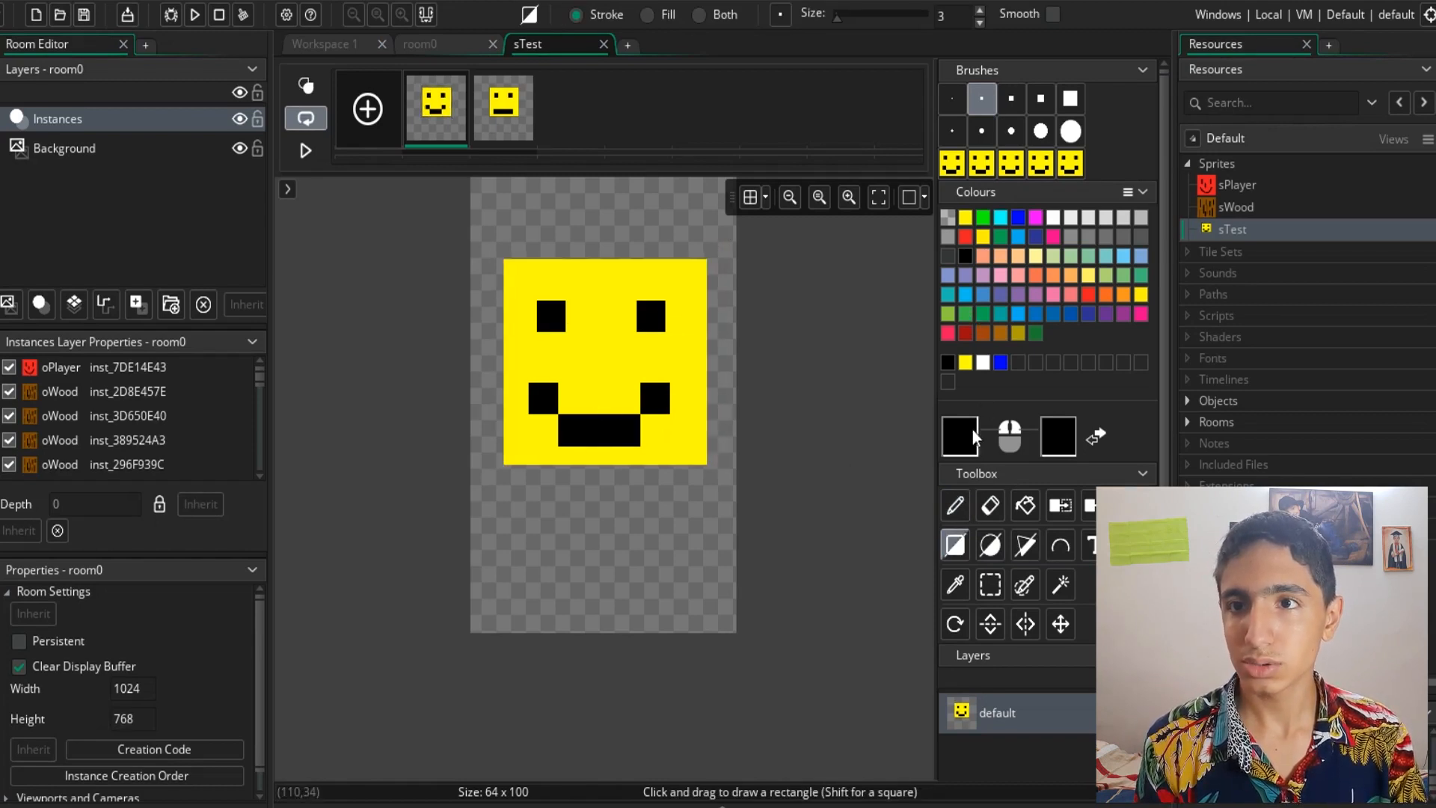
{"action": "left_click", "coordinate": [983, 217]}
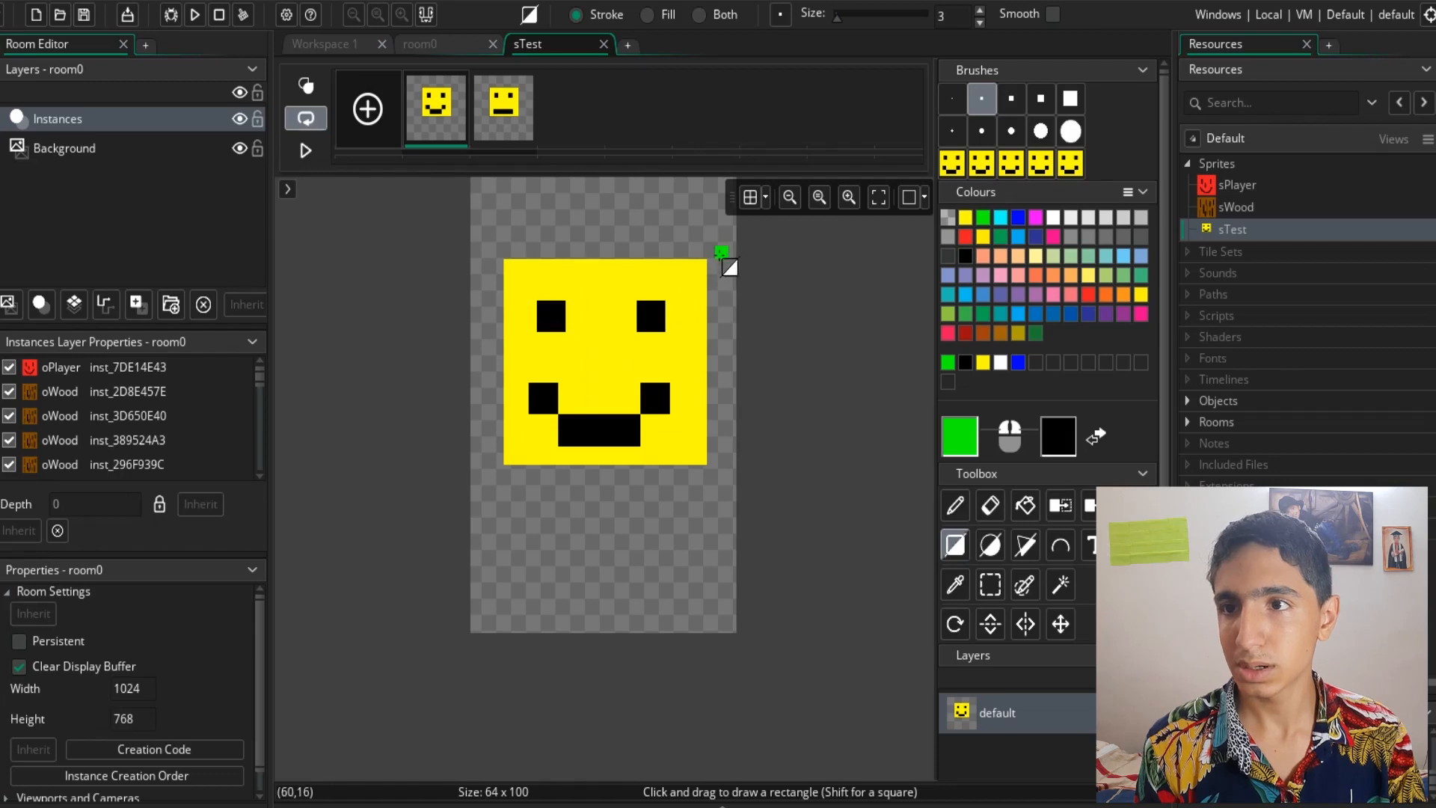
{"action": "mouse_move", "coordinate": [713, 253]}
{"action": "left_mouse_down"}
{"action": "mouse_move", "coordinate": [537, 453]}
{"action": "mouse_move", "coordinate": [494, 479]}
{"action": "left_mouse_up"}
{"action": "key", "text": "ctrl+z"}
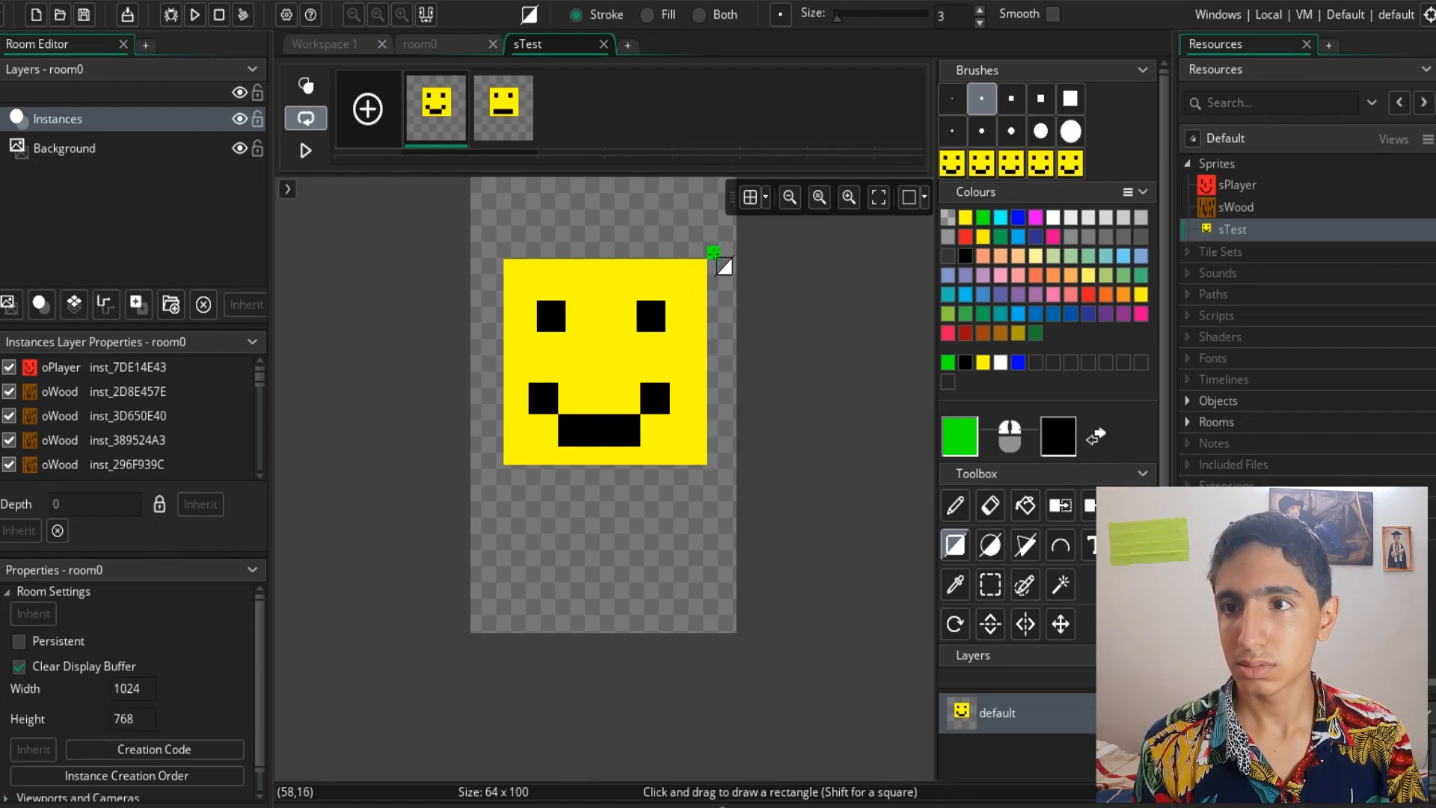
{"action": "mouse_move", "coordinate": [713, 253]}
{"action": "right_mouse_down"}
{"action": "mouse_move", "coordinate": [500, 429]}
{"action": "mouse_move", "coordinate": [501, 476]}
{"action": "right_mouse_up"}
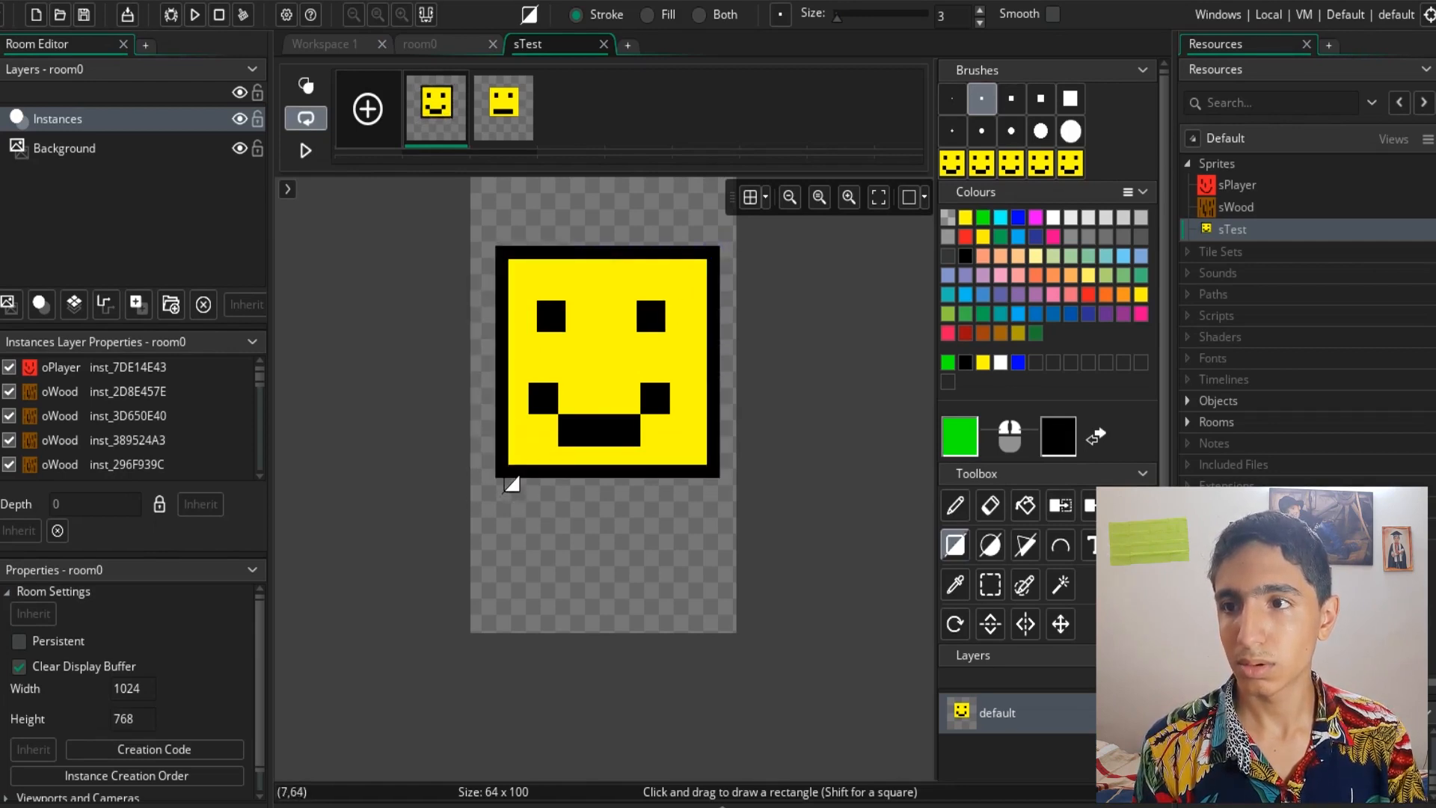
{"action": "key", "text": "ctrl+z"}
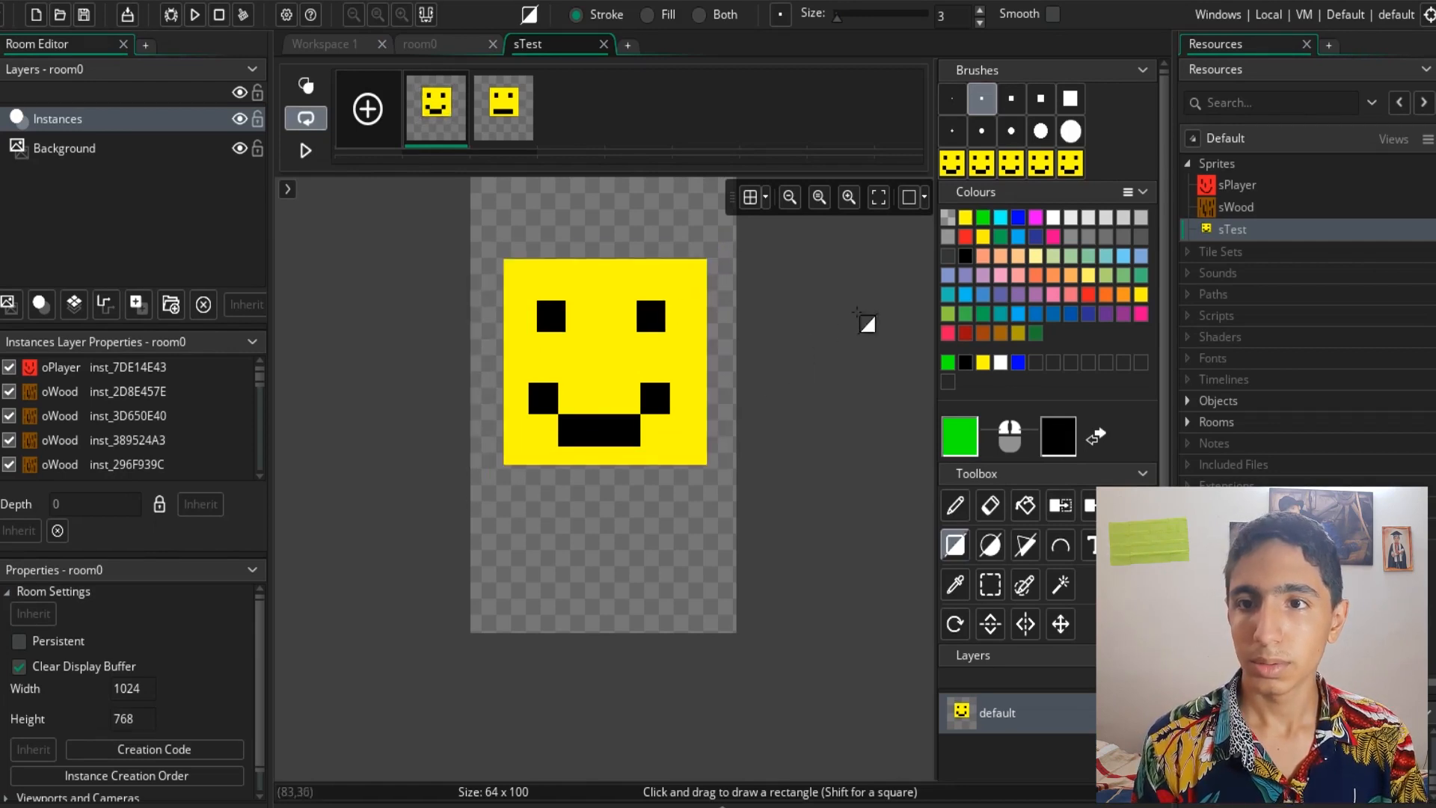
- Set the secondary drawing colour to red (FF0000)
{"action": "left_click", "coordinate": [1053, 443]}
{"action": "left_click_drag", "start_coordinate": [528, 277], "coordinate": [538, 106]}
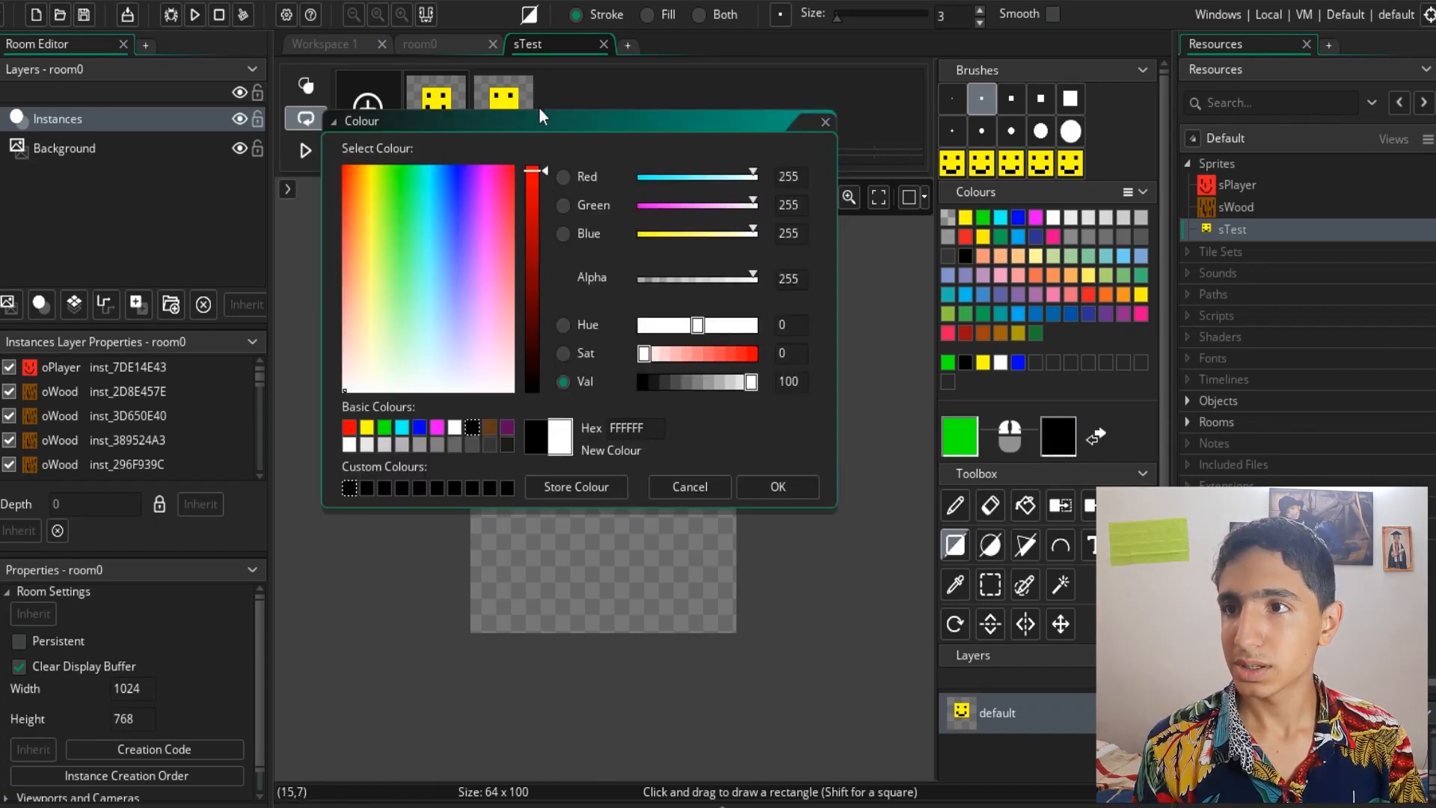
{"action": "left_click_drag", "start_coordinate": [502, 196], "coordinate": [567, 97]}
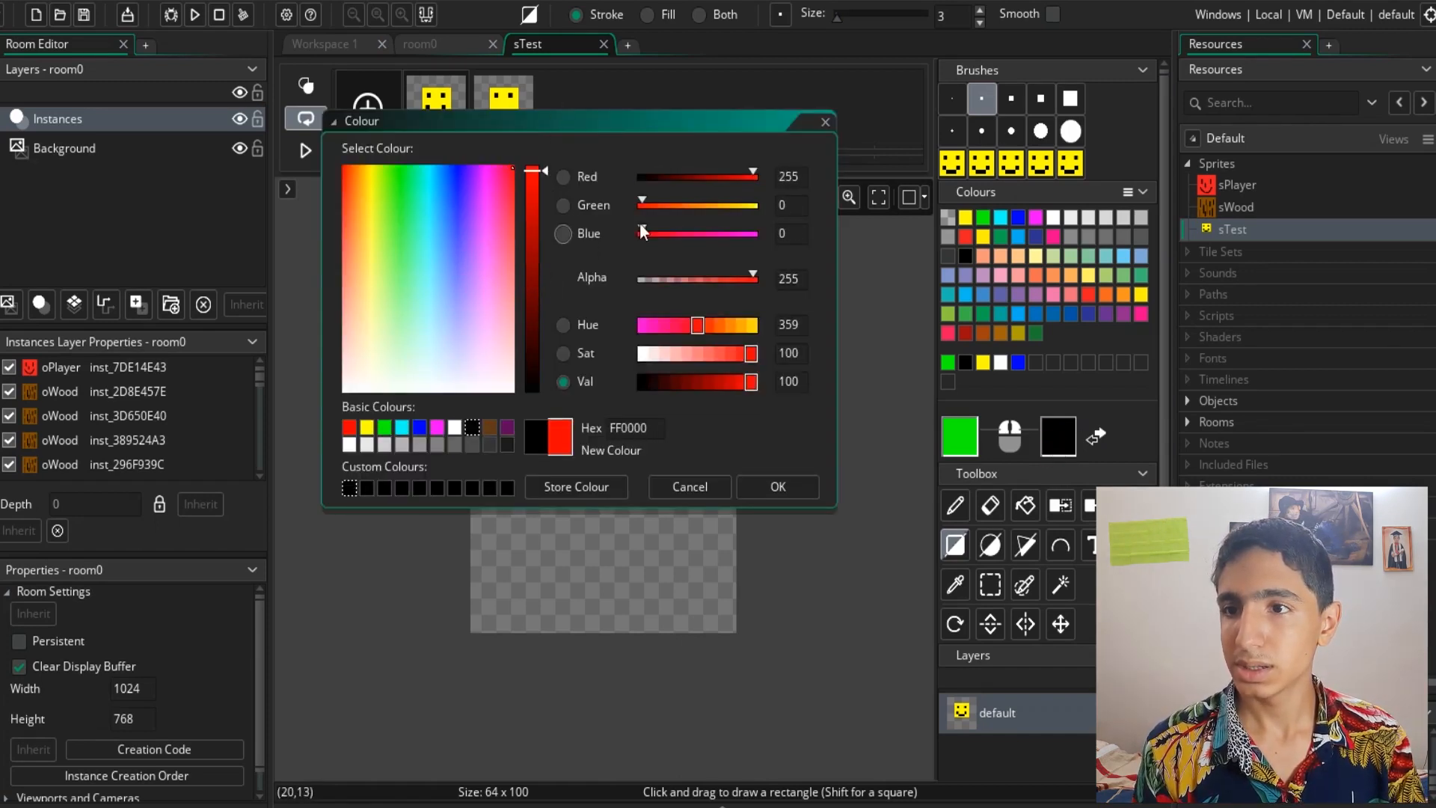
{"action": "left_click", "coordinate": [764, 485]}
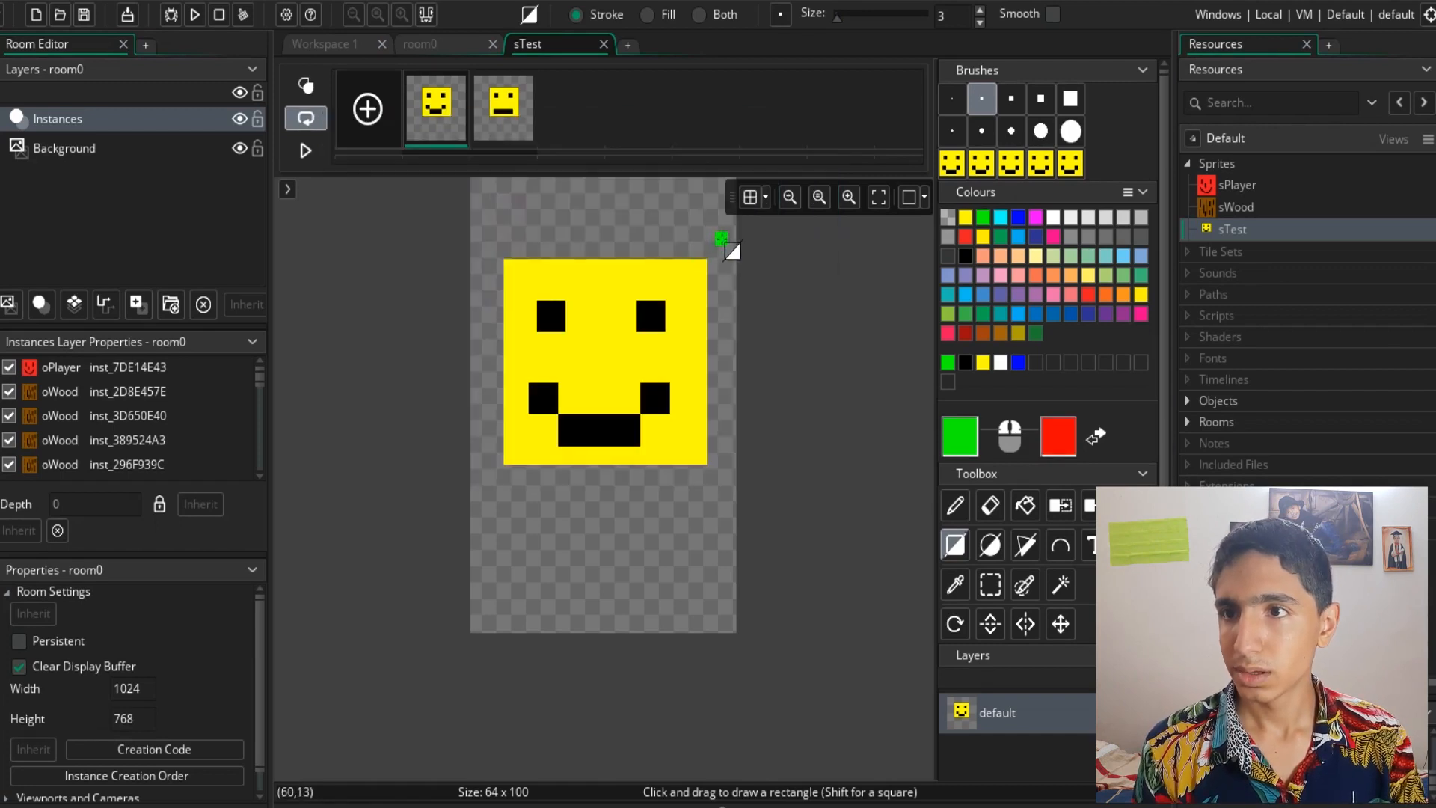
- Try green and red rectangle outlines around the face plus a few pencil strokes, undoing all of them
{"action": "left_click_drag", "start_coordinate": [720, 238], "coordinate": [486, 486]}
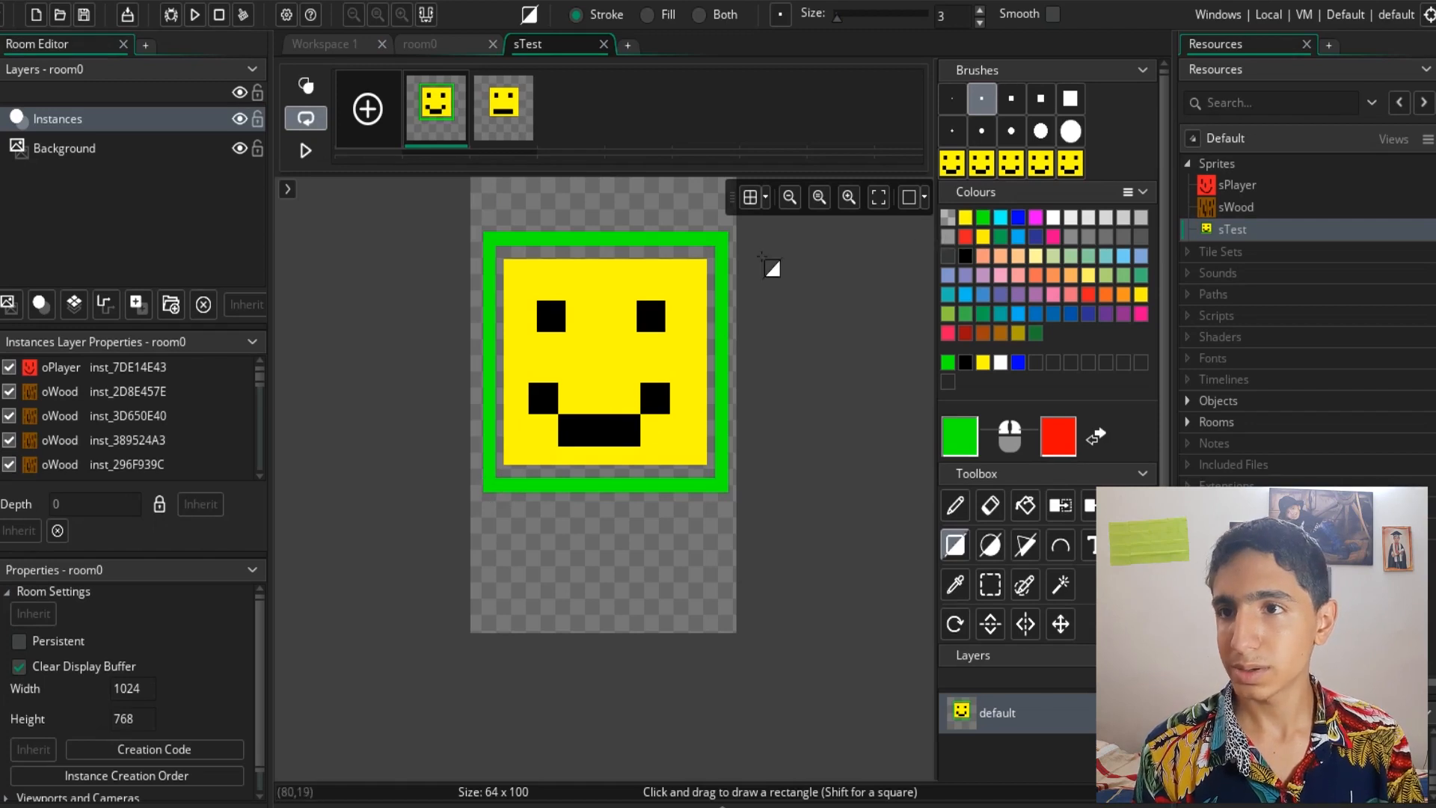
{"action": "right_click_drag", "start_coordinate": [712, 256], "coordinate": [499, 474]}
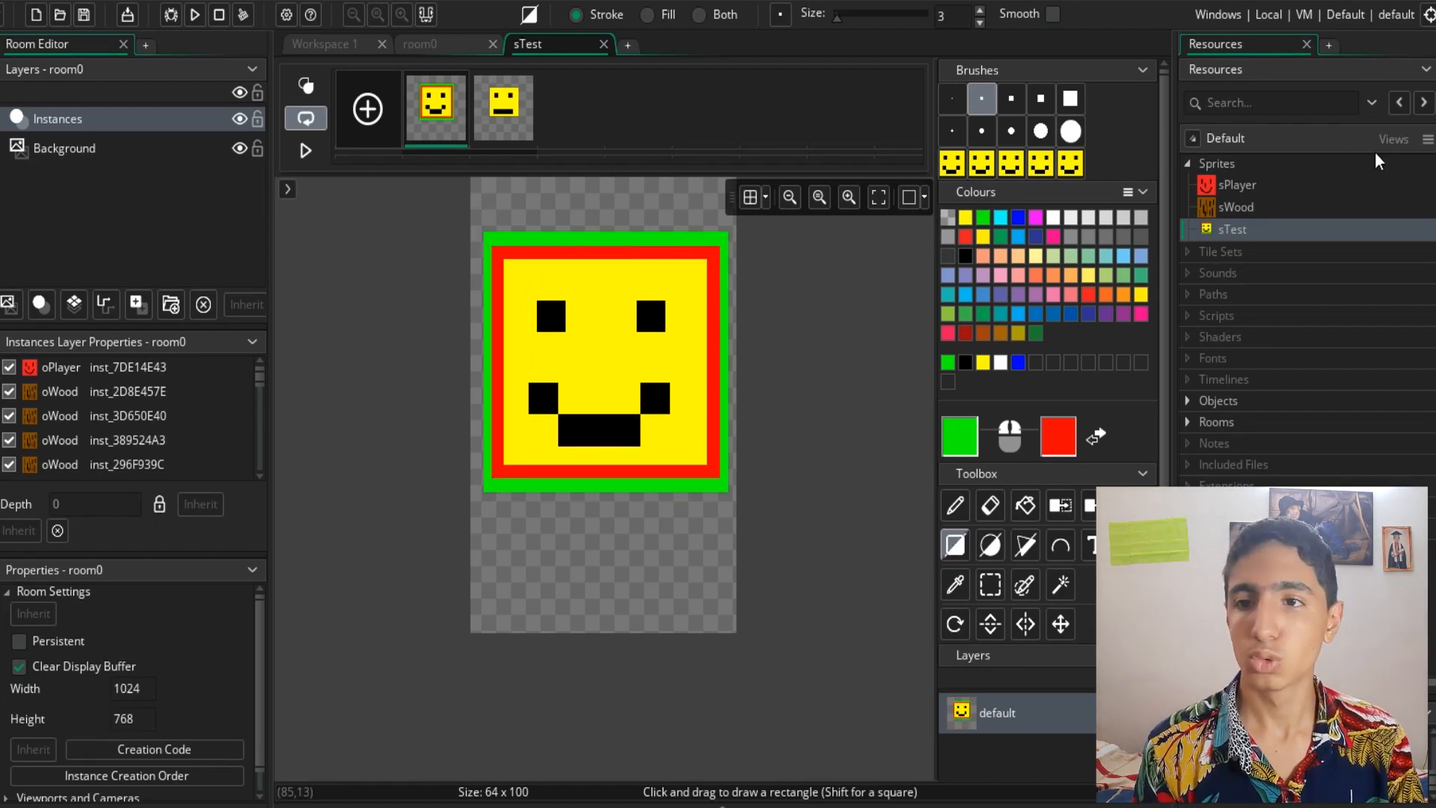
{"action": "left_click", "coordinate": [957, 506]}
{"action": "mouse_move", "coordinate": [594, 293]}
{"action": "left_mouse_down"}
{"action": "mouse_move", "coordinate": [624, 385]}
{"action": "mouse_move", "coordinate": [602, 344]}
{"action": "left_mouse_up"}
{"action": "right_click", "coordinate": [596, 338]}
{"action": "right_click_drag", "start_coordinate": [509, 320], "coordinate": [673, 382]}
{"action": "key", "text": "ctrl+z"}
{"action": "key", "text": "ctrl+z"}
{"action": "key", "text": "ctrl+z"}
{"action": "key", "text": "ctrl+z"}
{"action": "key", "text": "ctrl+z"}
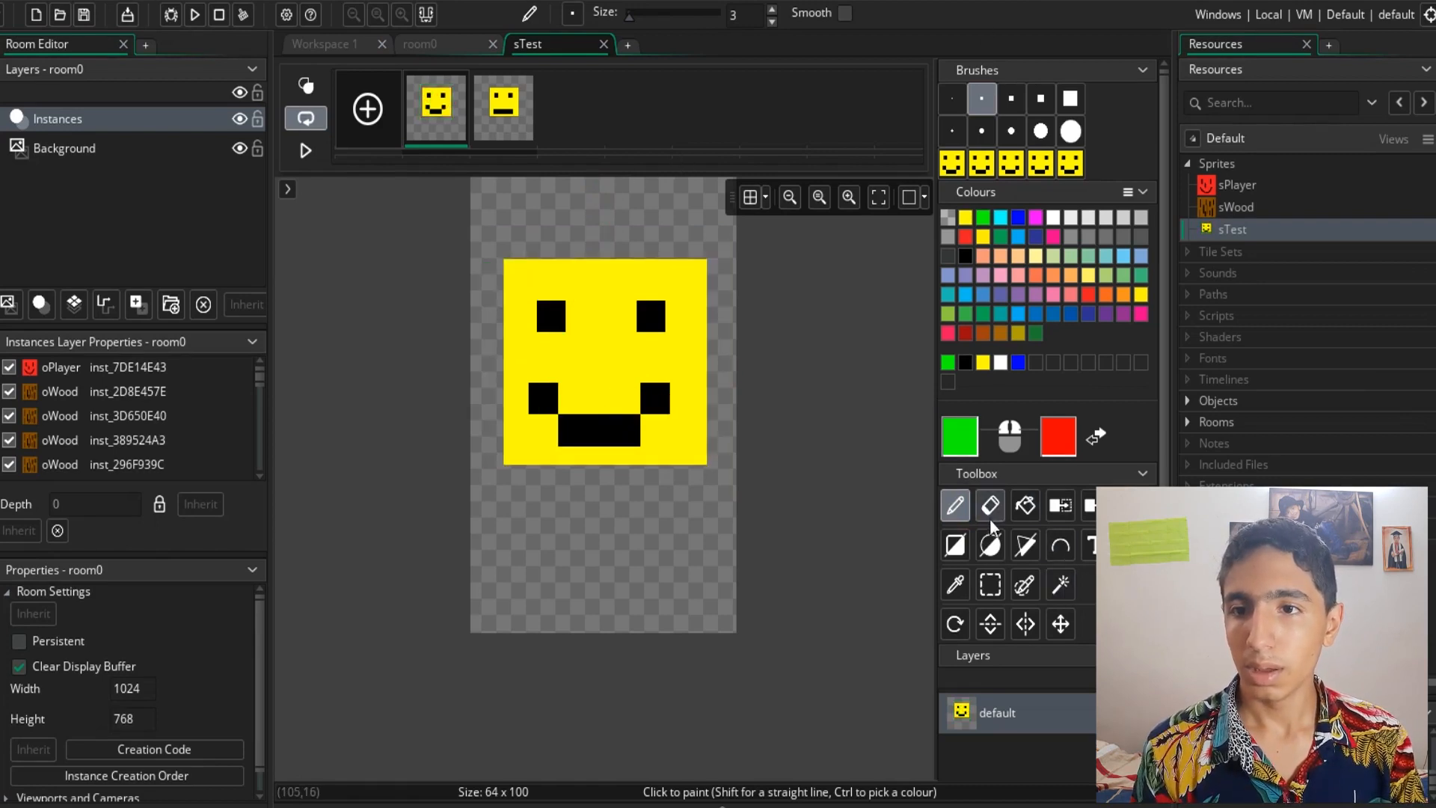
- Try drawing a green triangle across the face with the Polygon tool, undoing it
{"action": "left_click", "coordinate": [1025, 545]}
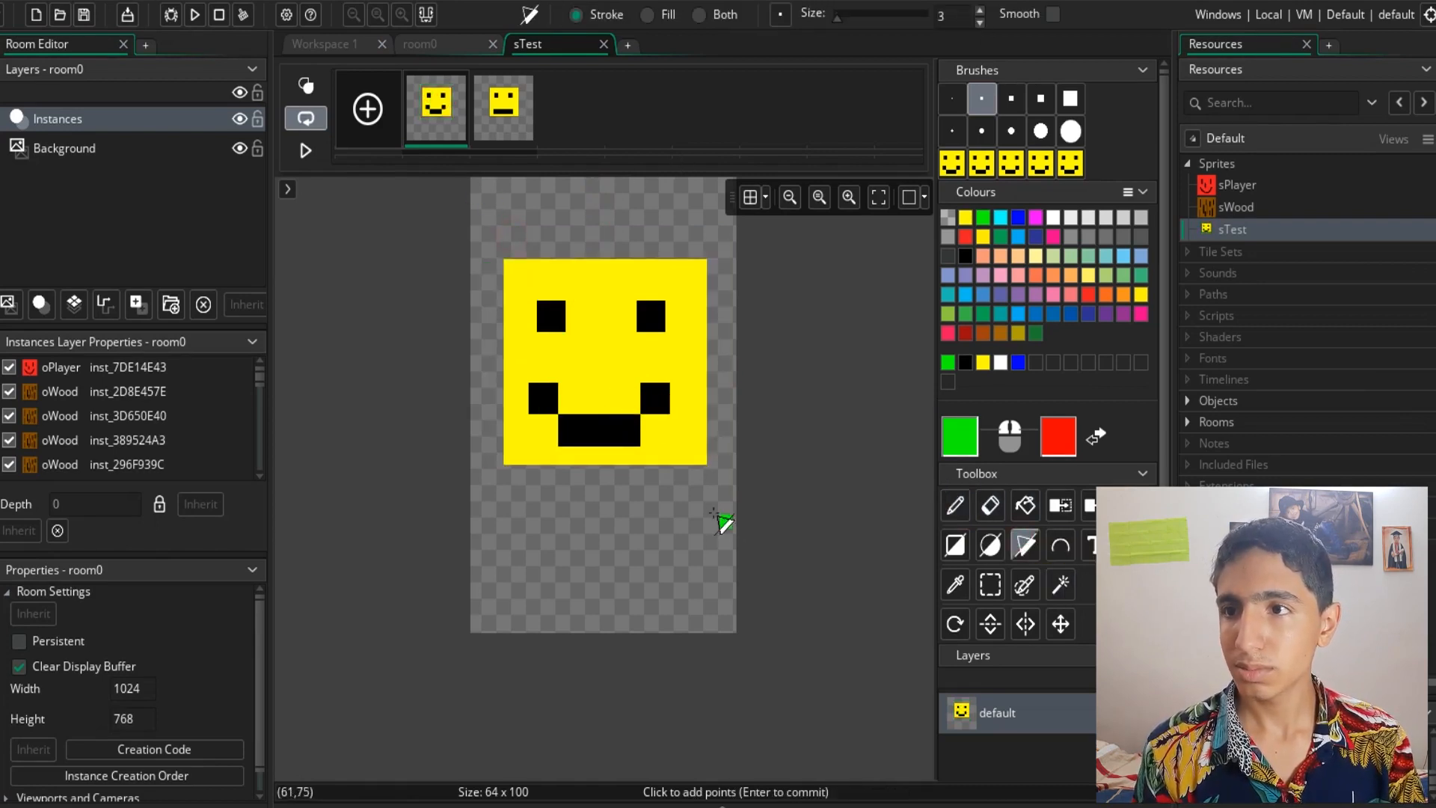
{"action": "left_click", "coordinate": [588, 298]}
{"action": "left_click", "coordinate": [593, 270]}
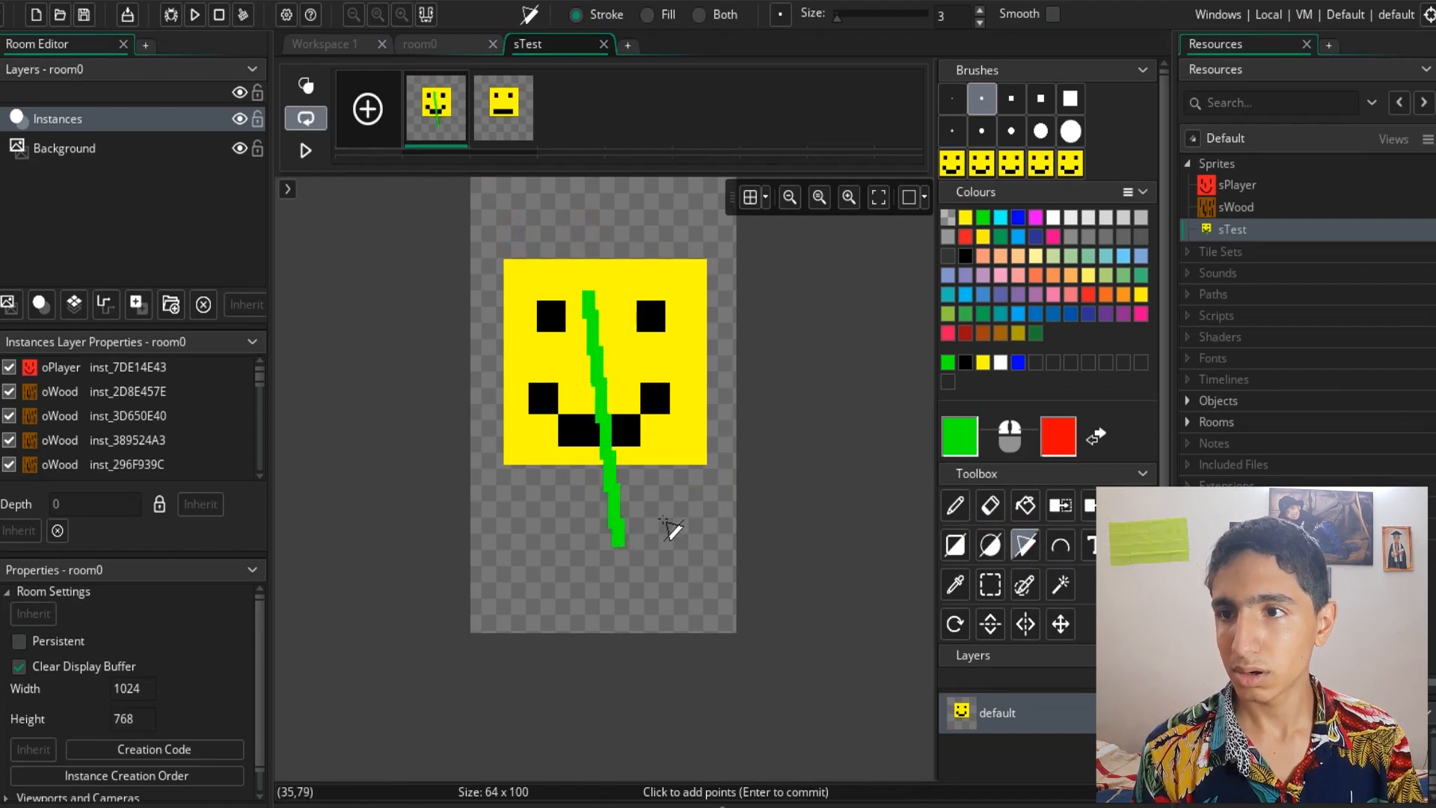
{"action": "left_click", "coordinate": [685, 493]}
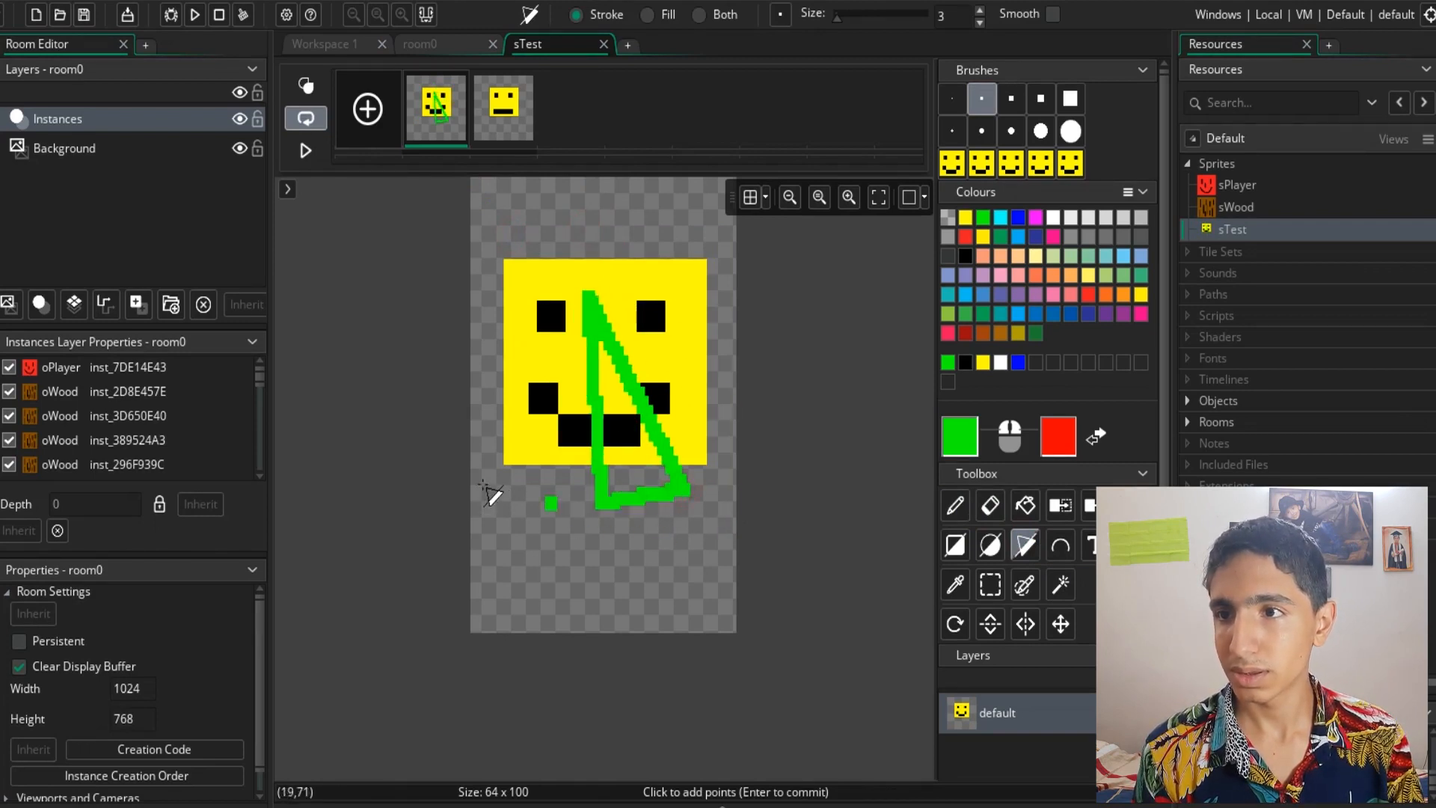
{"action": "left_click", "coordinate": [482, 491]}
{"action": "key", "text": "ctrl+z"}
{"action": "key", "text": "ctrl+z"}
{"action": "key", "text": "ctrl+z"}
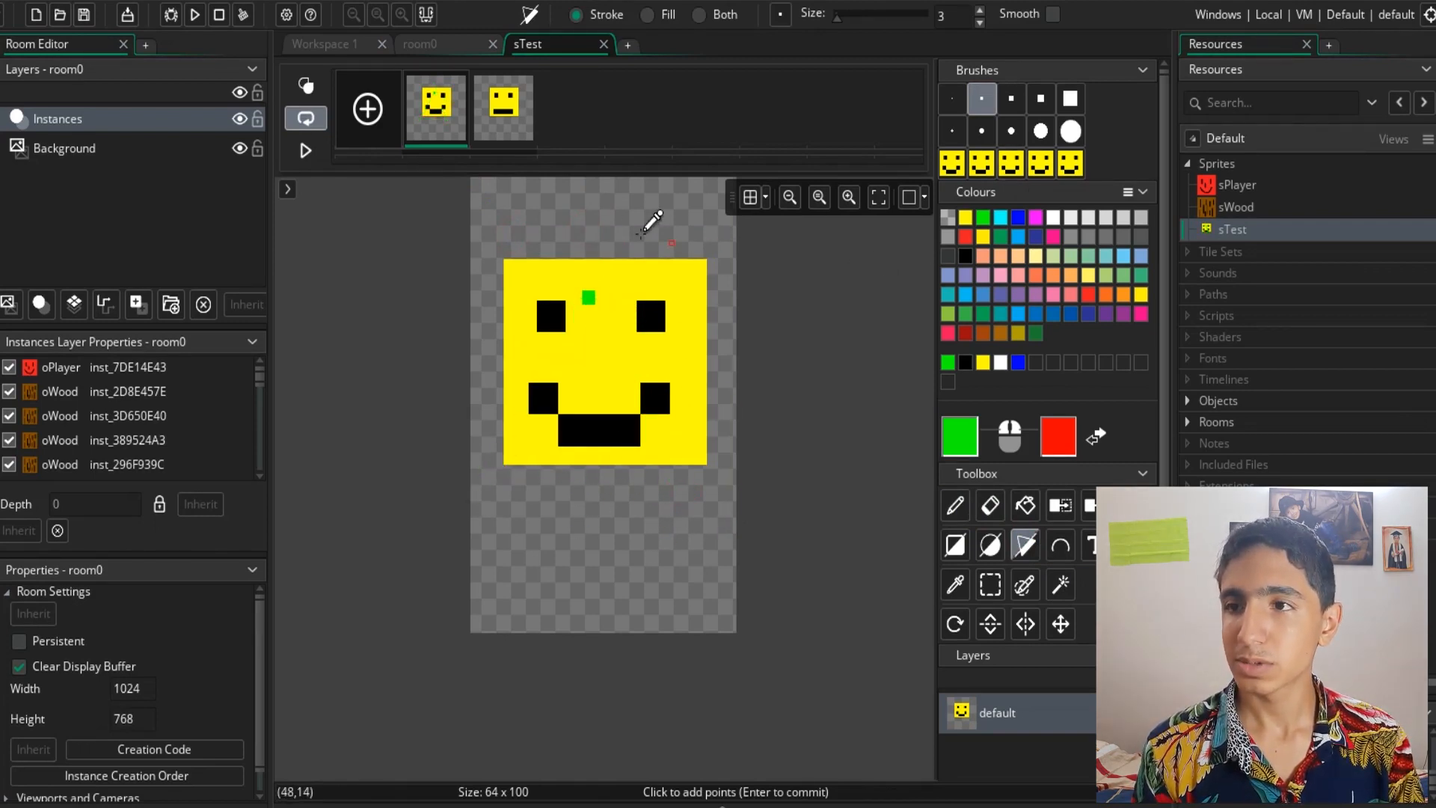
- Try more green polygons with the Polygon tool, a triangle and then a corner-to-corner shape around the face, undoing them
{"action": "left_click", "coordinate": [701, 494]}
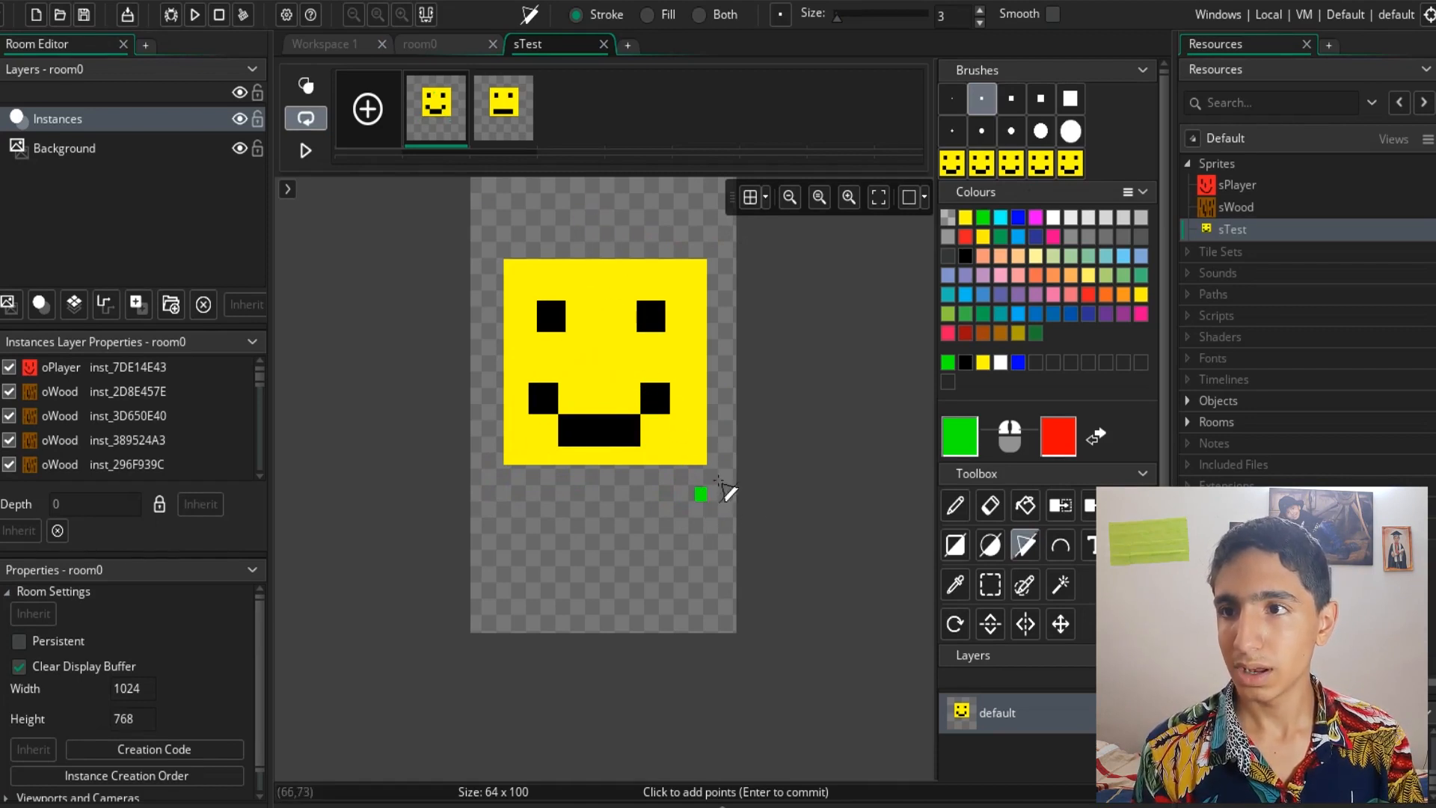
{"action": "left_click", "coordinate": [597, 238]}
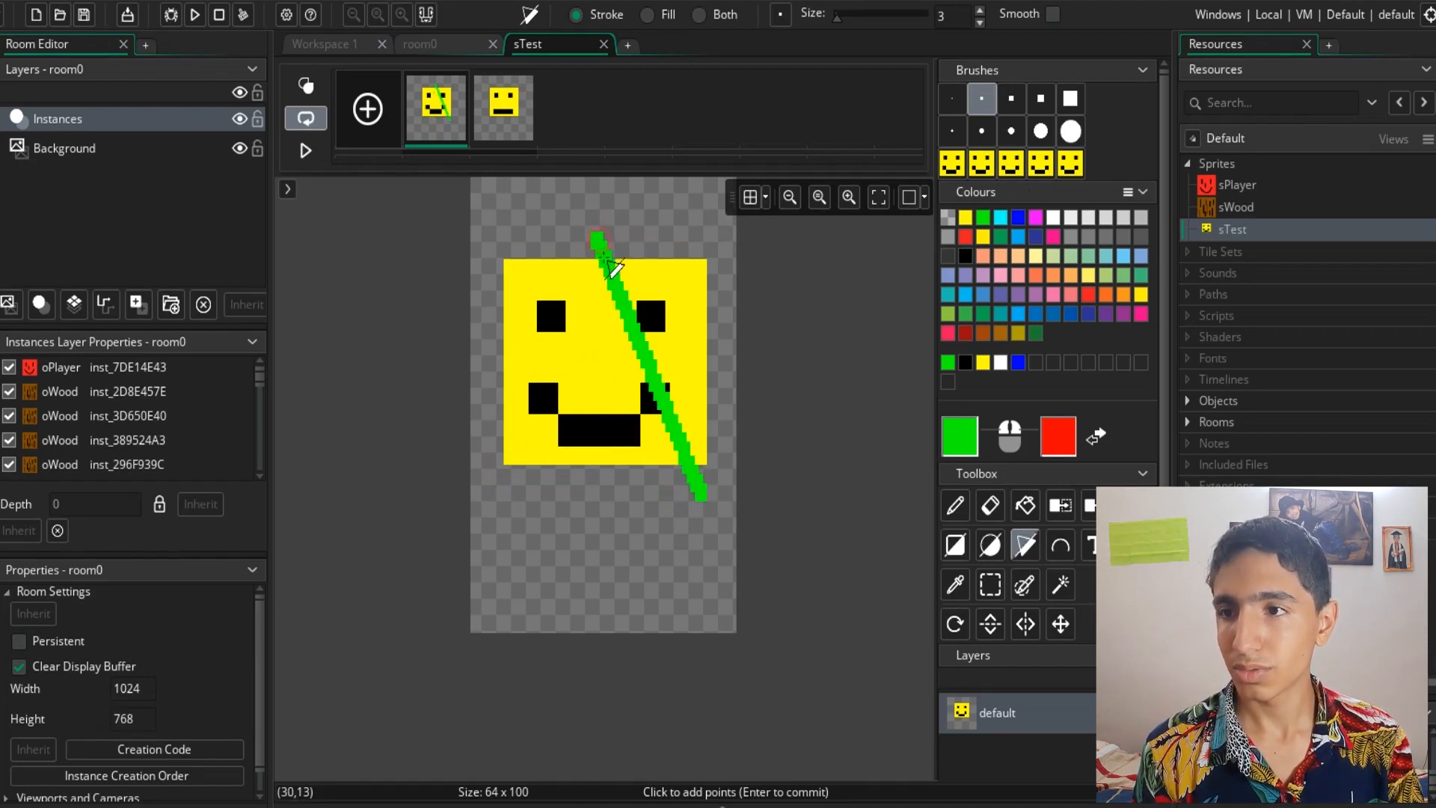
{"action": "left_click", "coordinate": [484, 511]}
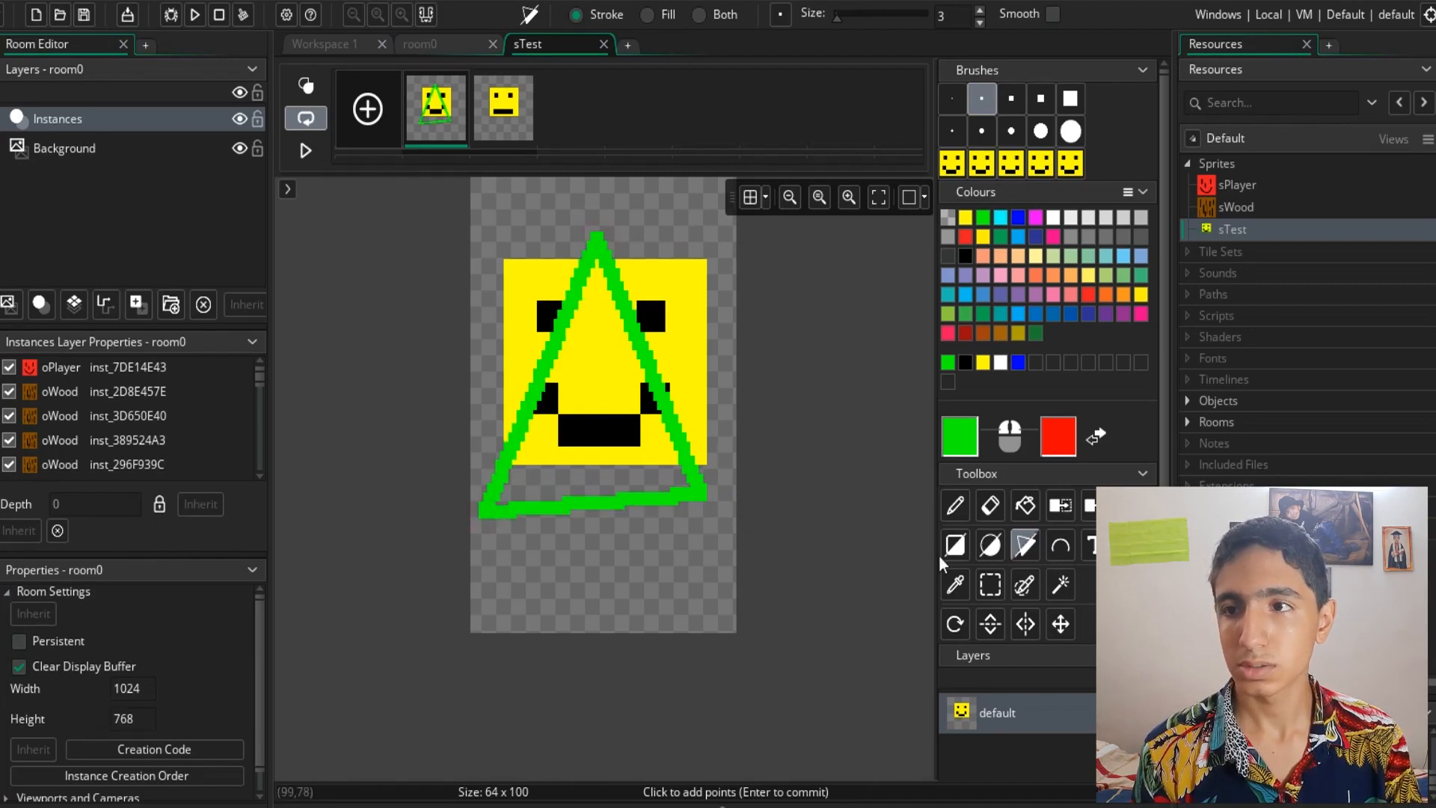
{"action": "key", "text": "ctrl+z"}
{"action": "key", "text": "ctrl+z"}
{"action": "key", "text": "ctrl+z"}
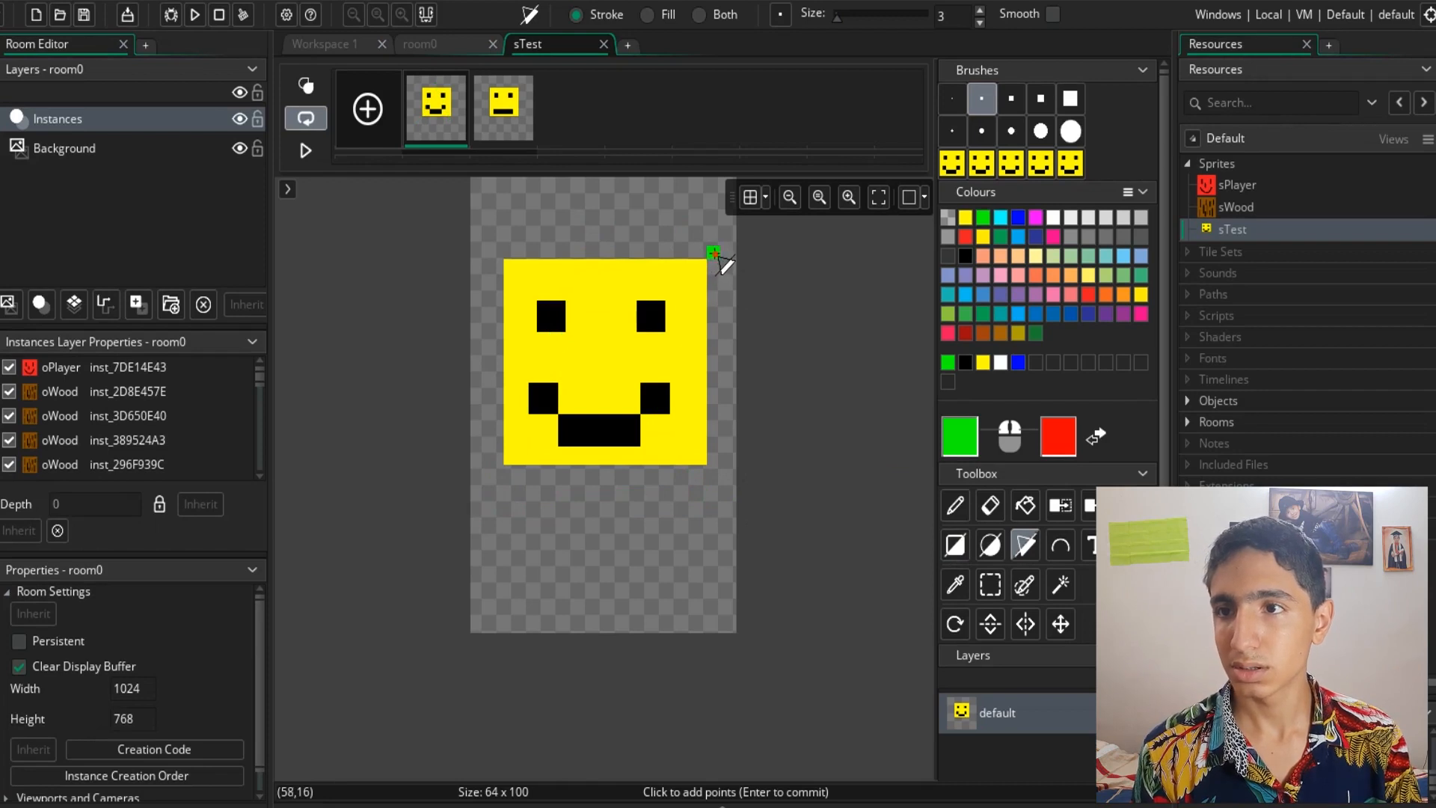
{"action": "left_click", "coordinate": [714, 253]}
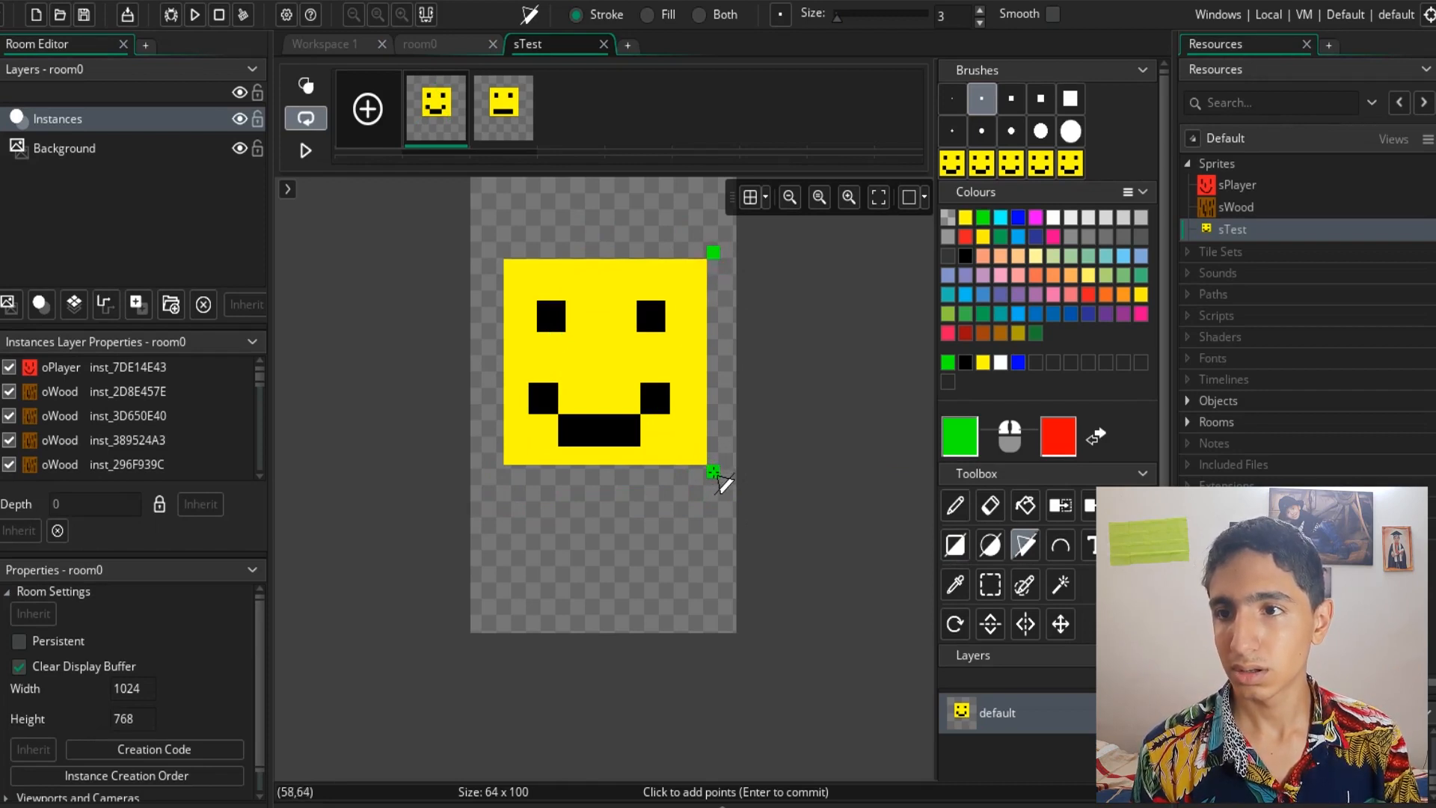
{"action": "left_click", "coordinate": [713, 471]}
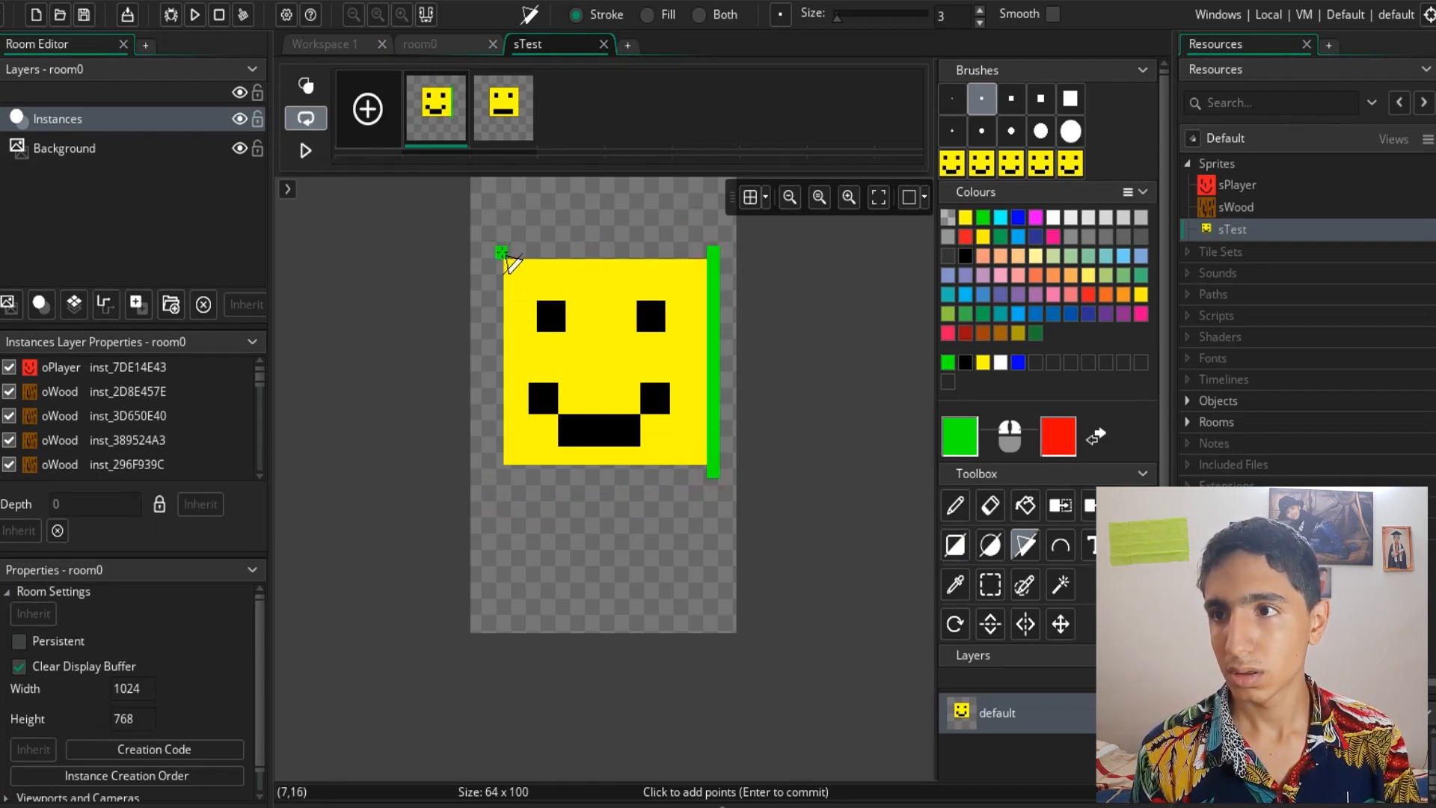
{"action": "left_click", "coordinate": [502, 253]}
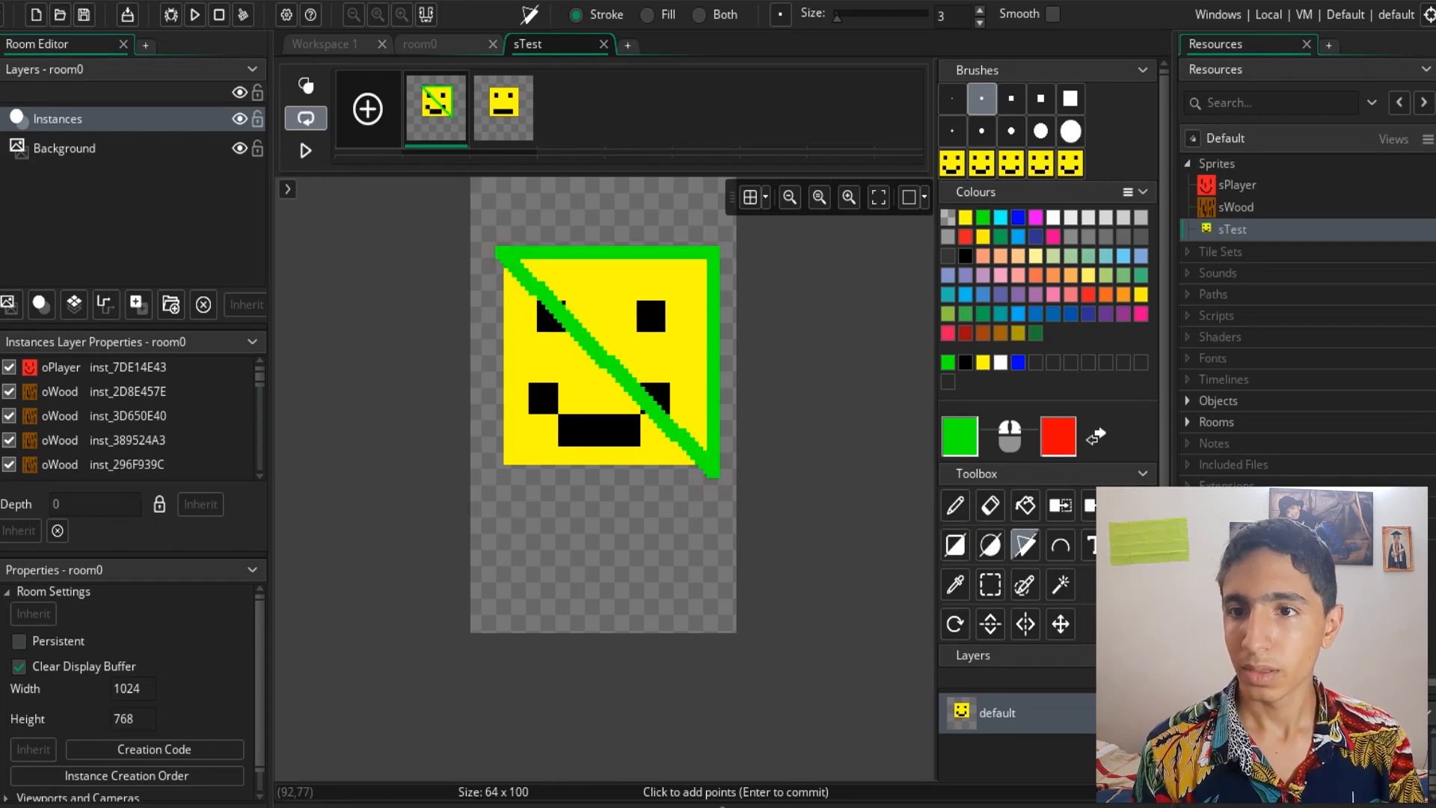
{"action": "key", "text": "ctrl+z"}
- Switch to the Ellipse tool without committing the polygon and try a green circle around the face, undoing it
{"action": "left_click", "coordinate": [992, 544]}
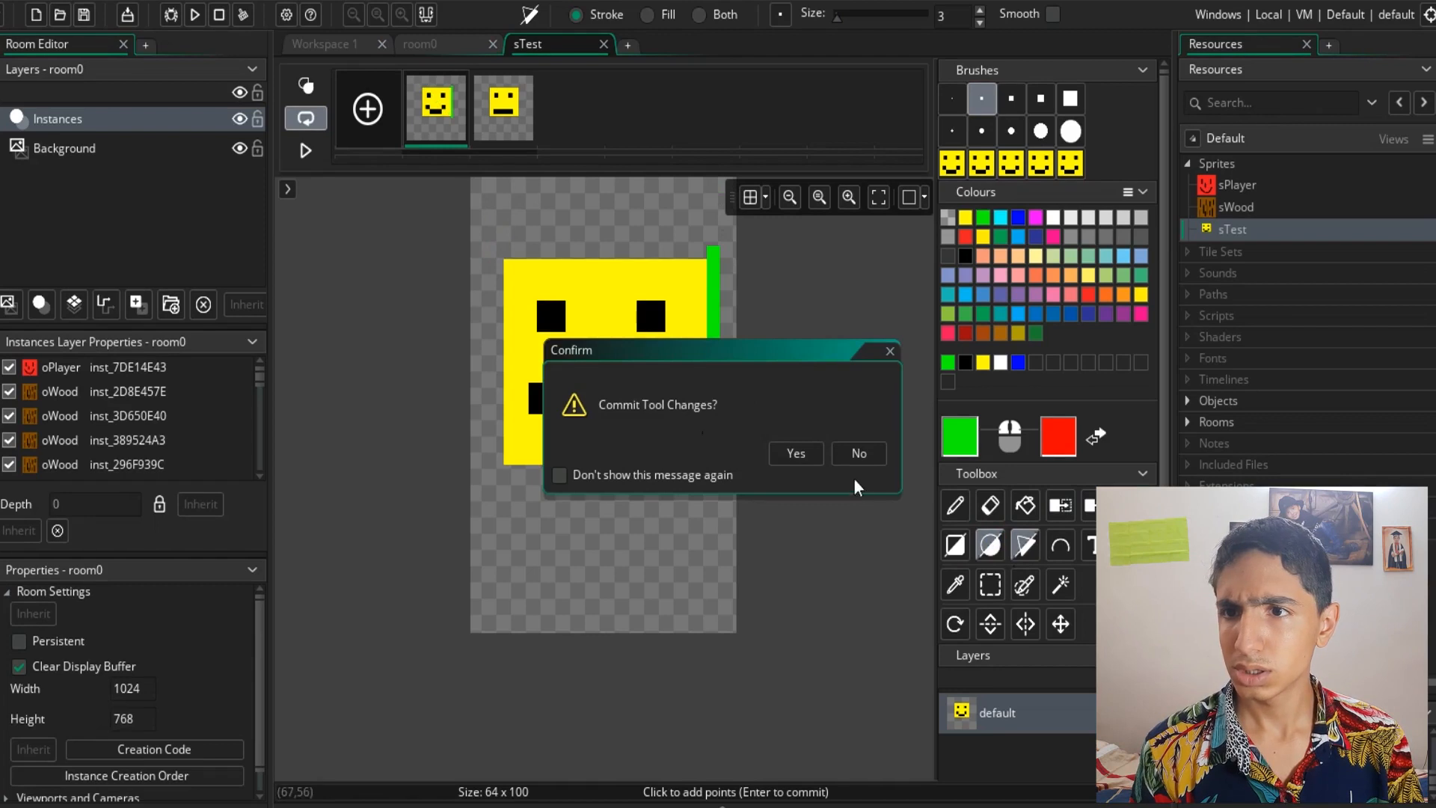
{"action": "left_click", "coordinate": [859, 453]}
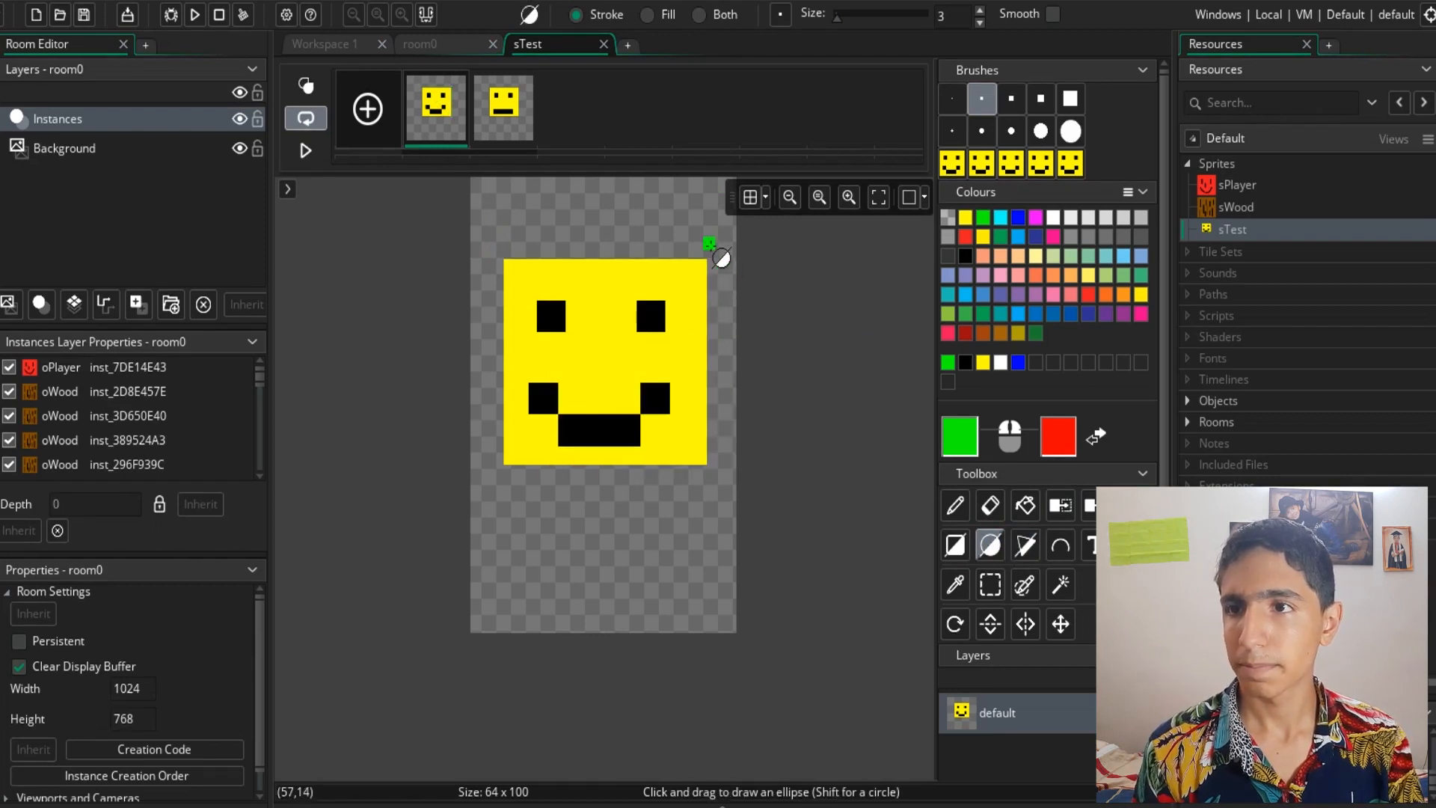
{"action": "left_click_drag", "start_coordinate": [714, 251], "coordinate": [507, 486]}
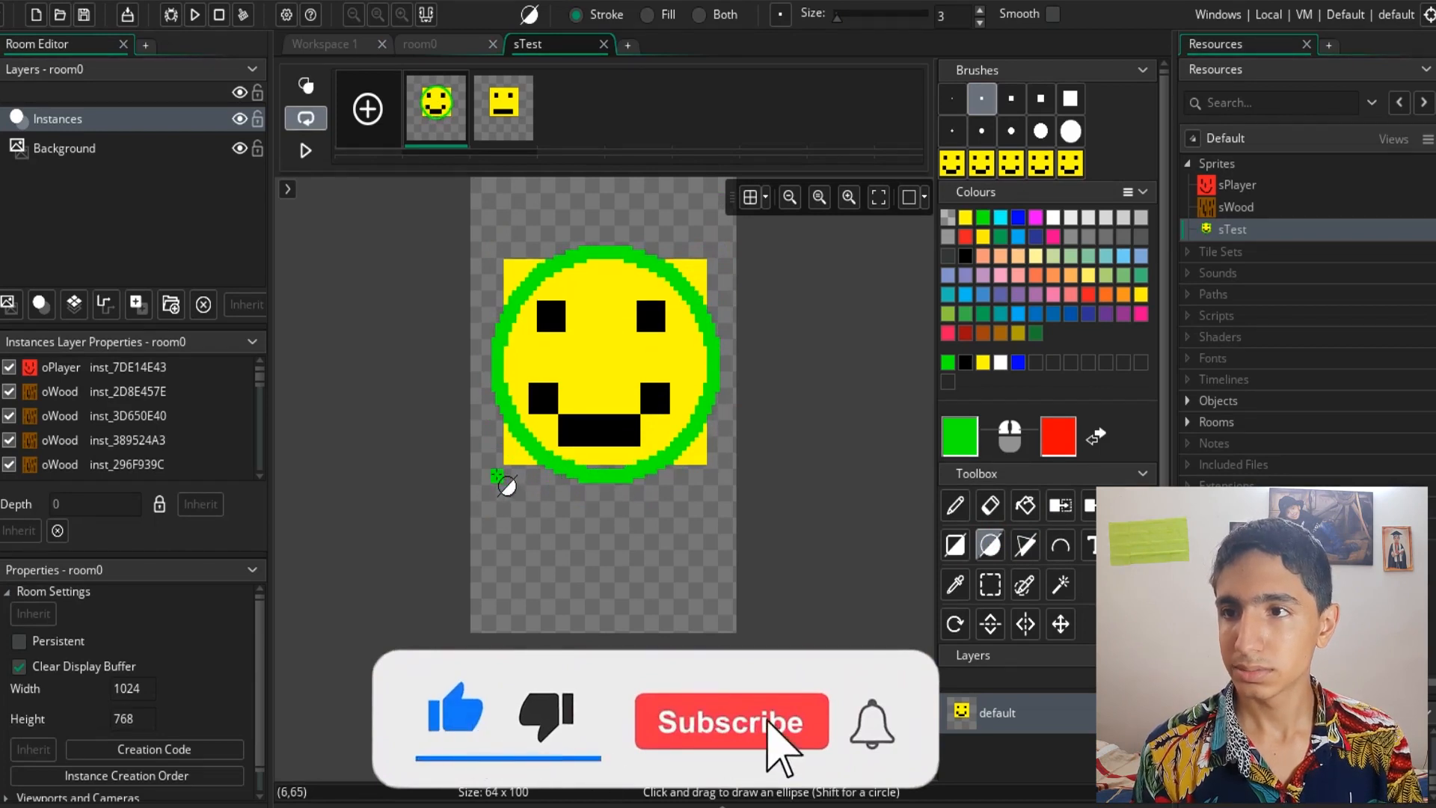
{"action": "key", "text": "ctrl+z"}
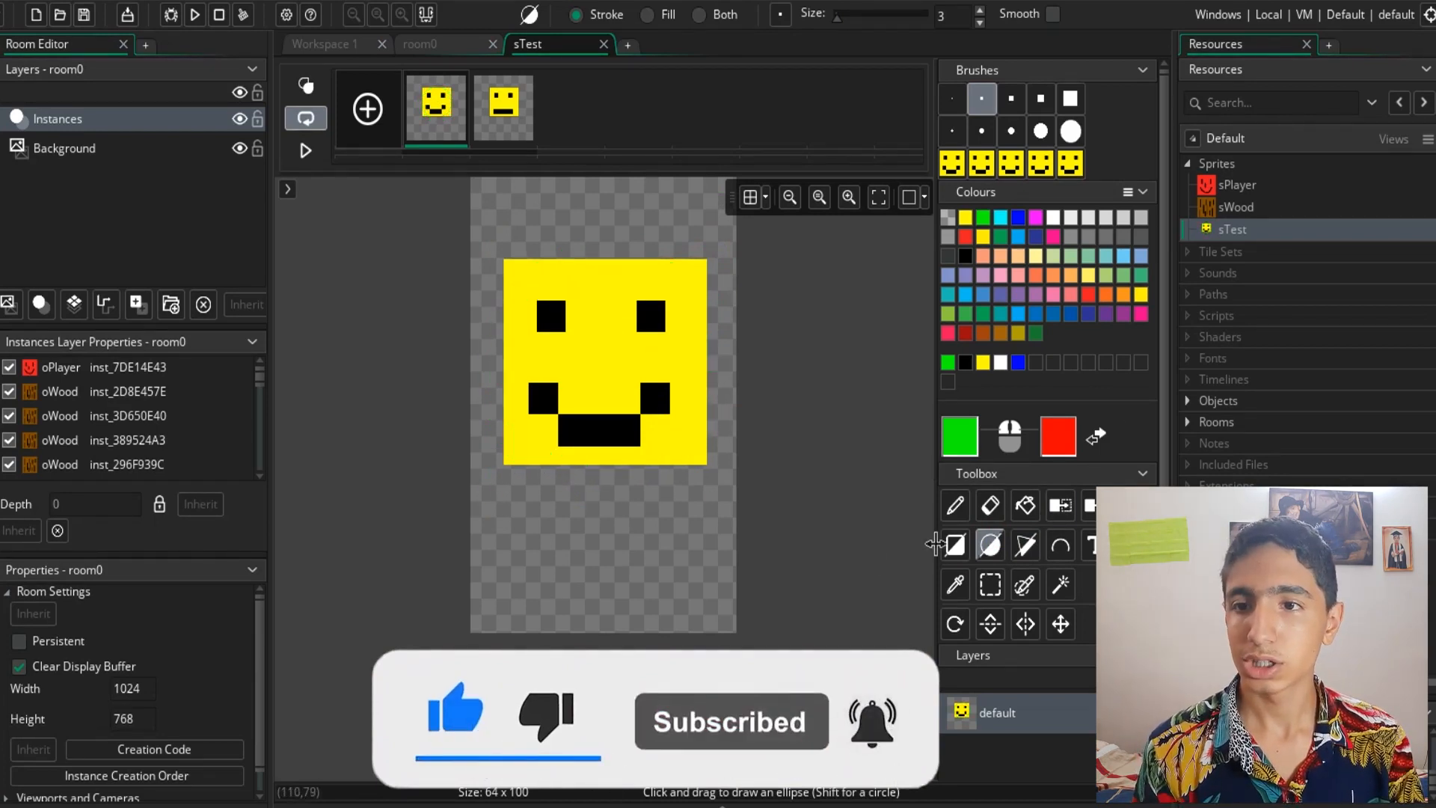
- Switch the Rectangle tool to fill mode and try a filled green rectangle over the face, undoing it
{"action": "left_click", "coordinate": [957, 552]}
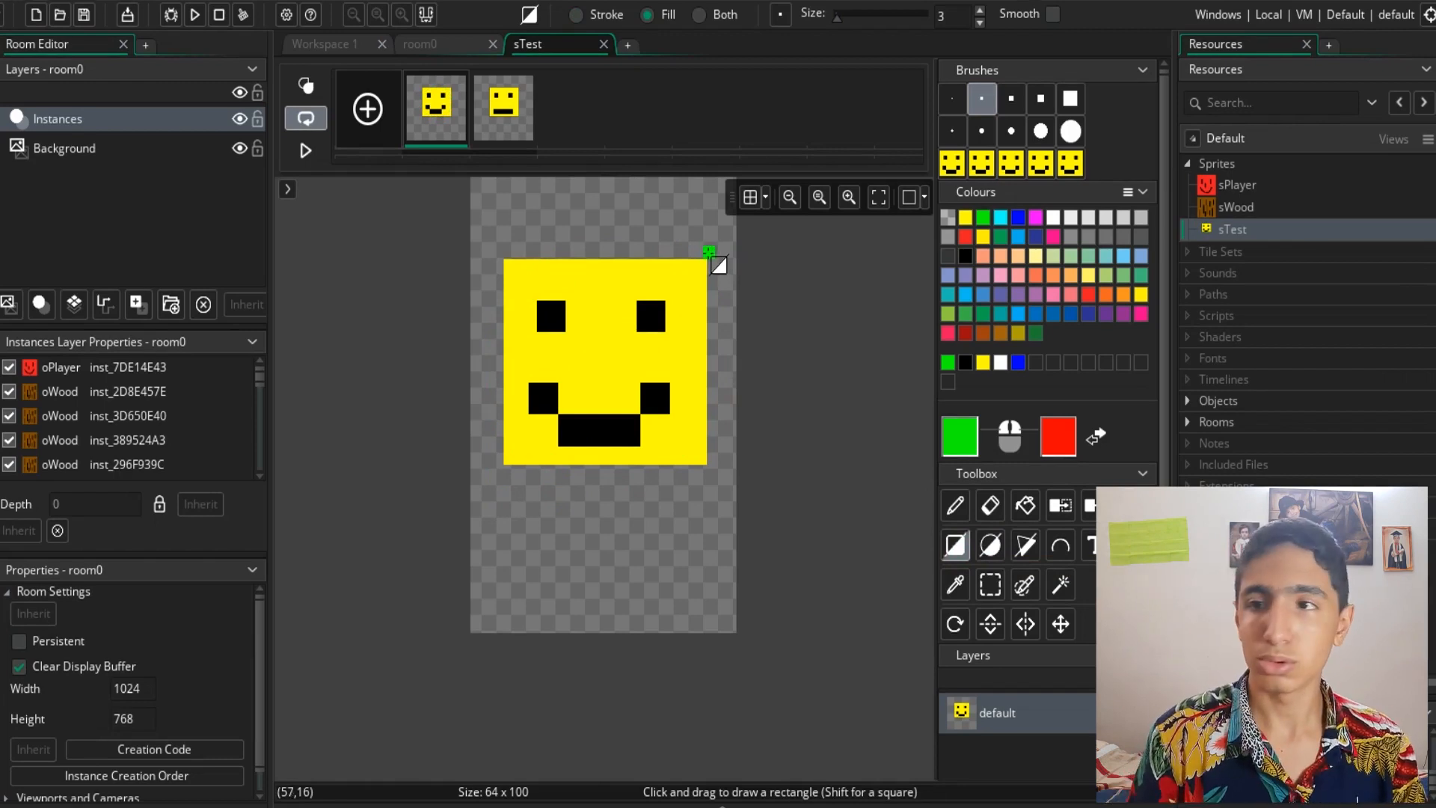
{"action": "left_click_drag", "start_coordinate": [710, 251], "coordinate": [495, 486]}
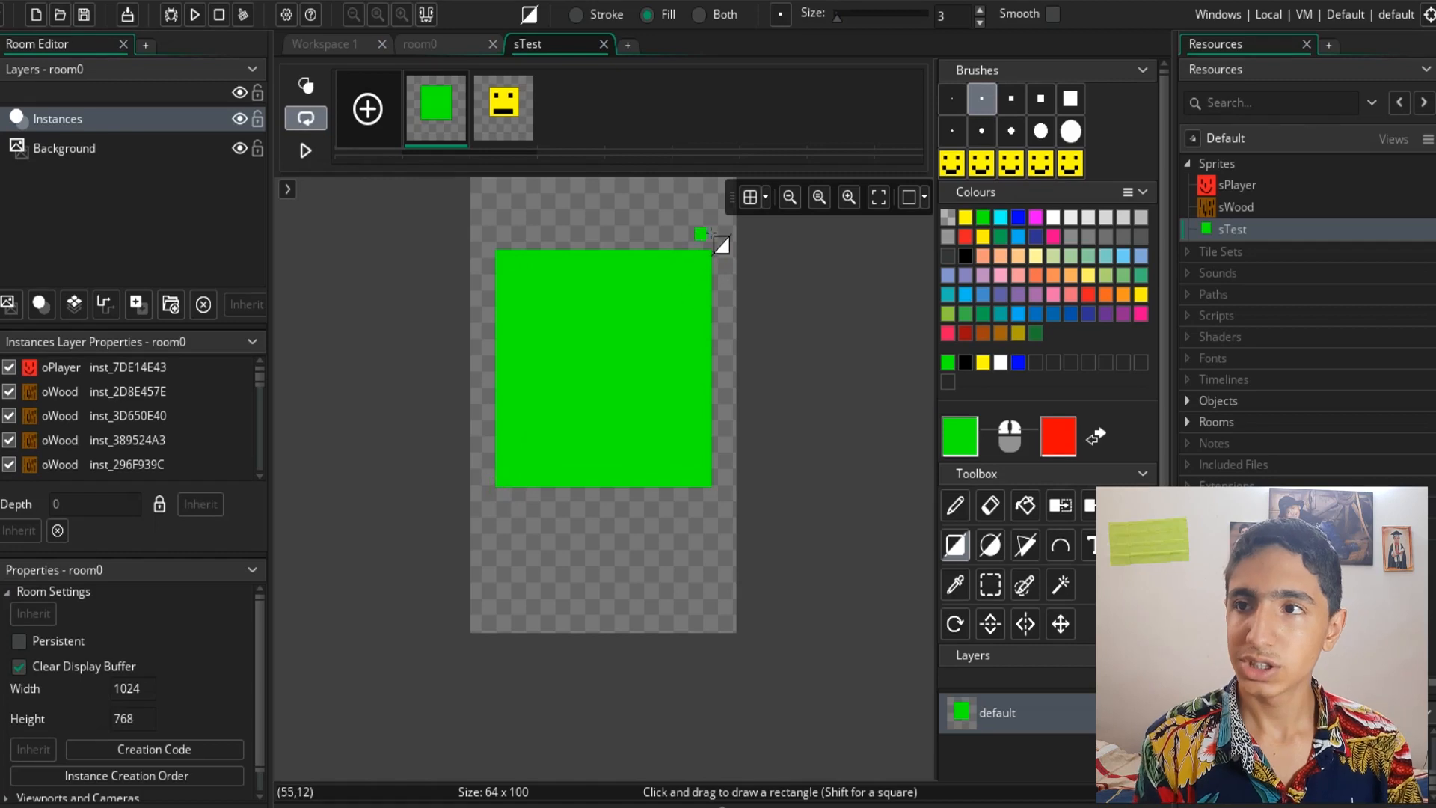
{"action": "key", "text": "ctrl+z"}
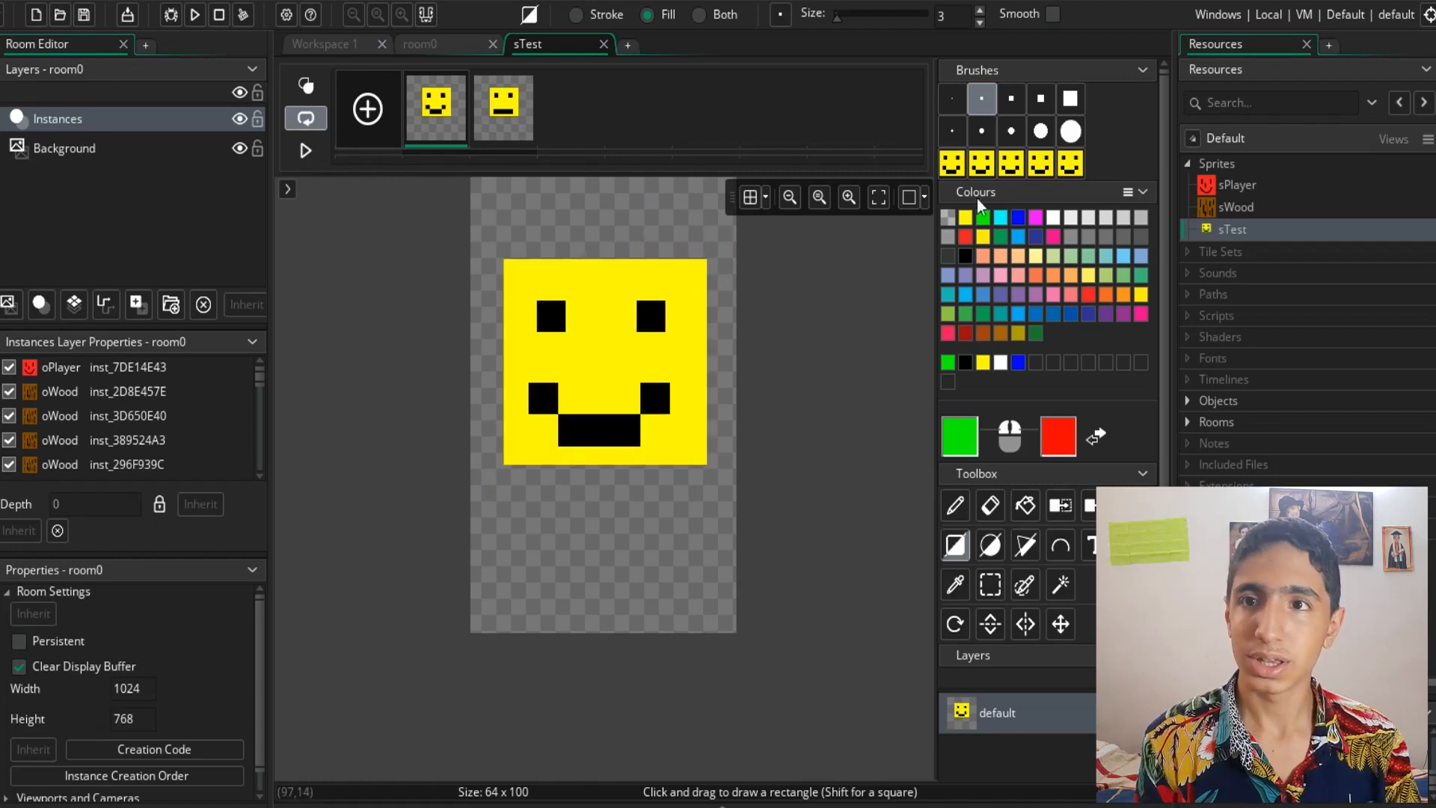
- Select the 7-pixel square brush and try a small filled rectangle and green pencil strokes, undoing them
{"action": "left_click", "coordinate": [1037, 98]}
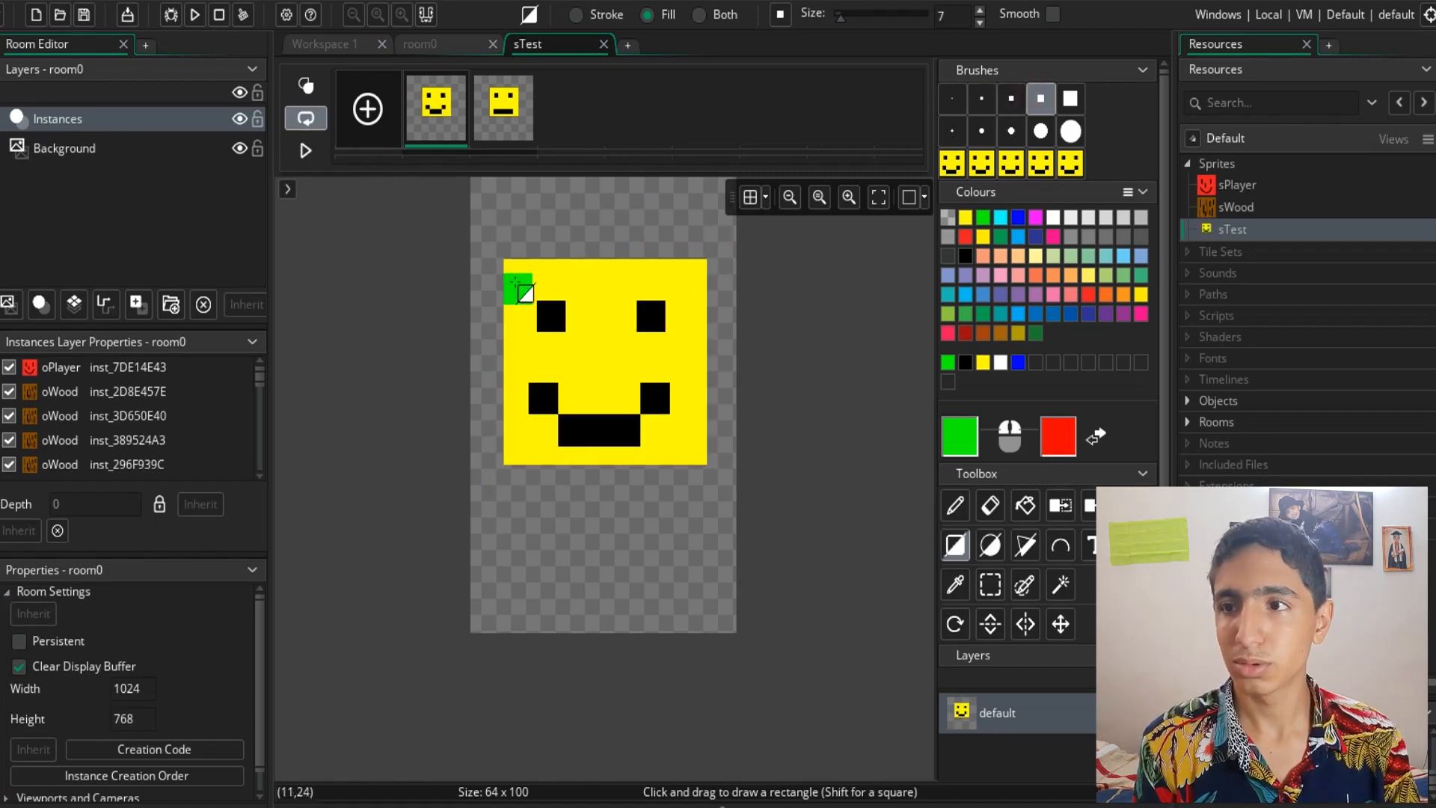
{"action": "mouse_move", "coordinate": [512, 278]}
{"action": "left_mouse_down"}
{"action": "mouse_move", "coordinate": [698, 343]}
{"action": "mouse_move", "coordinate": [636, 435]}
{"action": "left_mouse_up"}
{"action": "key", "text": "ctrl+z"}
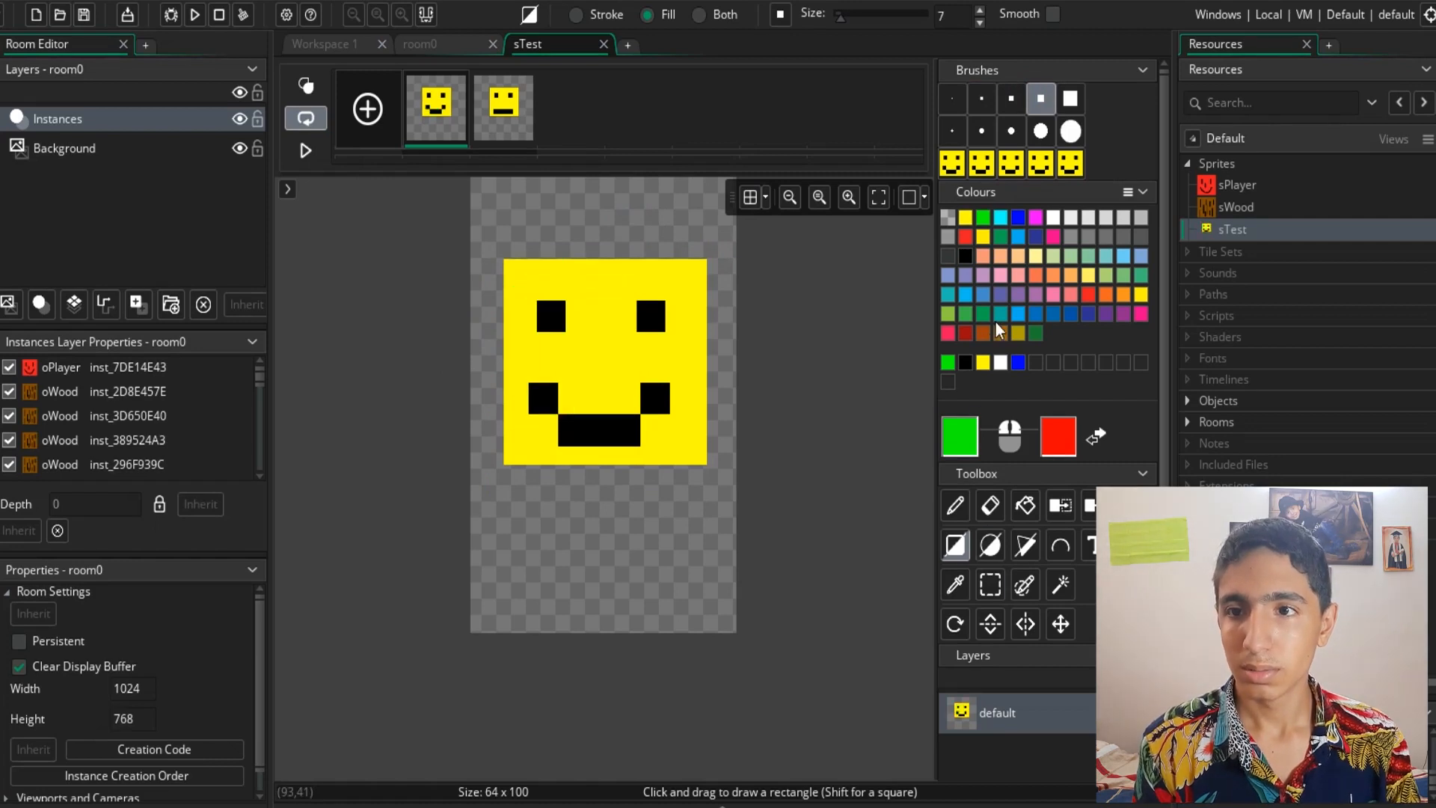
{"action": "left_click", "coordinate": [954, 507]}
{"action": "left_click", "coordinate": [517, 278]}
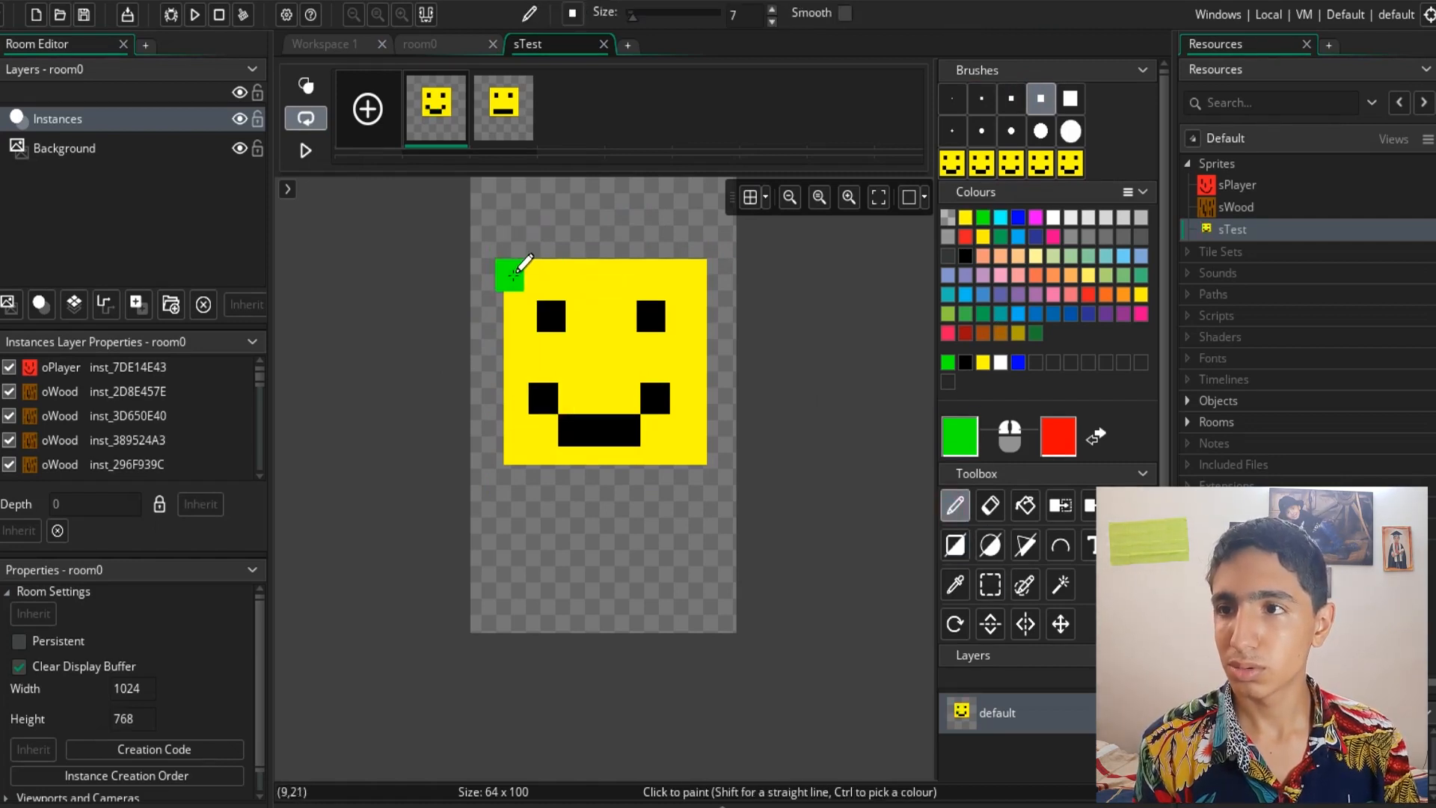
{"action": "mouse_move", "coordinate": [617, 279]}
{"action": "left_mouse_down"}
{"action": "mouse_move", "coordinate": [564, 326]}
{"action": "mouse_move", "coordinate": [629, 377]}
{"action": "left_mouse_up"}
{"action": "key", "text": "ctrl+z"}
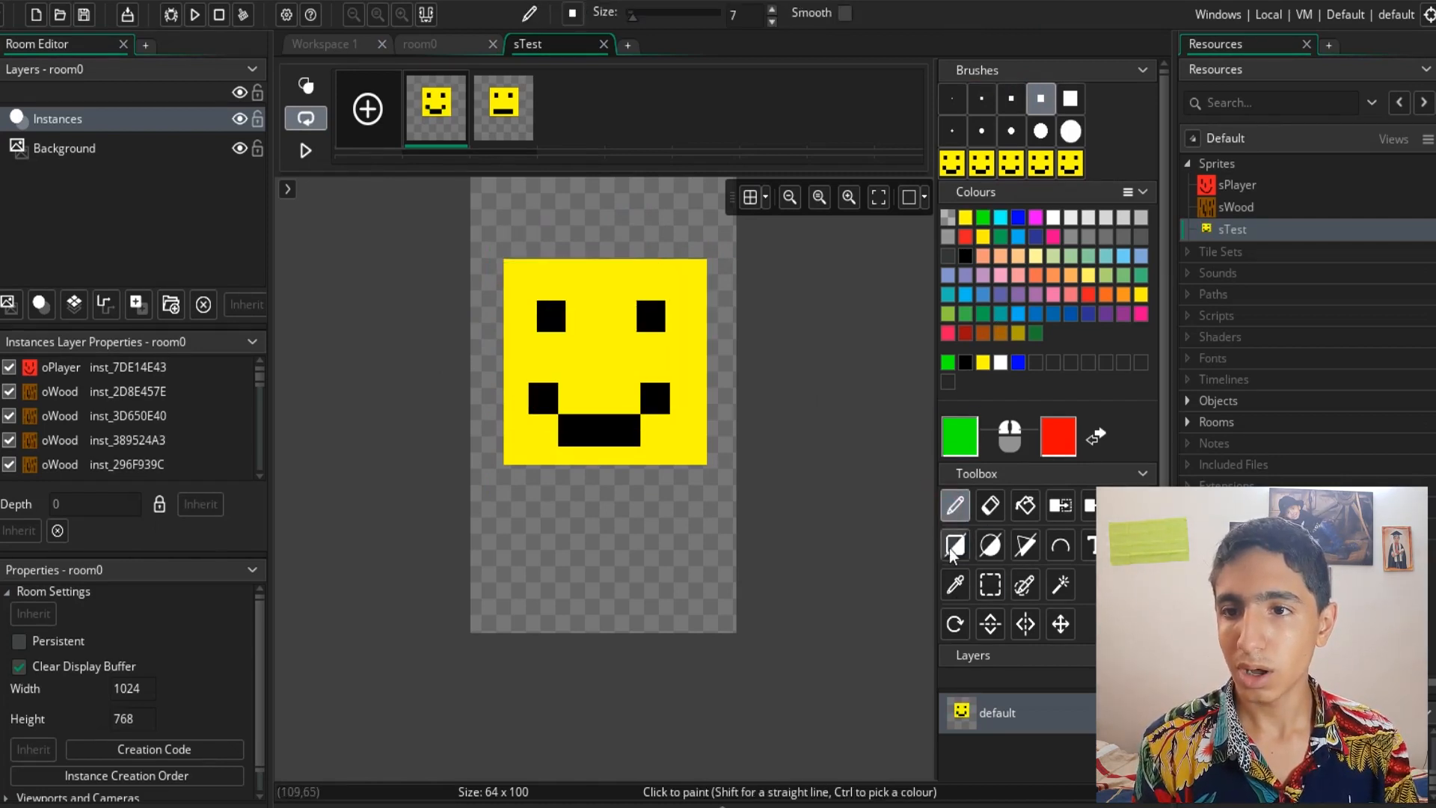
- Try another filled green rectangle over the whole face with the 7-pixel brush, undoing it
{"action": "left_click", "coordinate": [957, 561]}
{"action": "left_click_drag", "start_coordinate": [701, 274], "coordinate": [486, 501]}
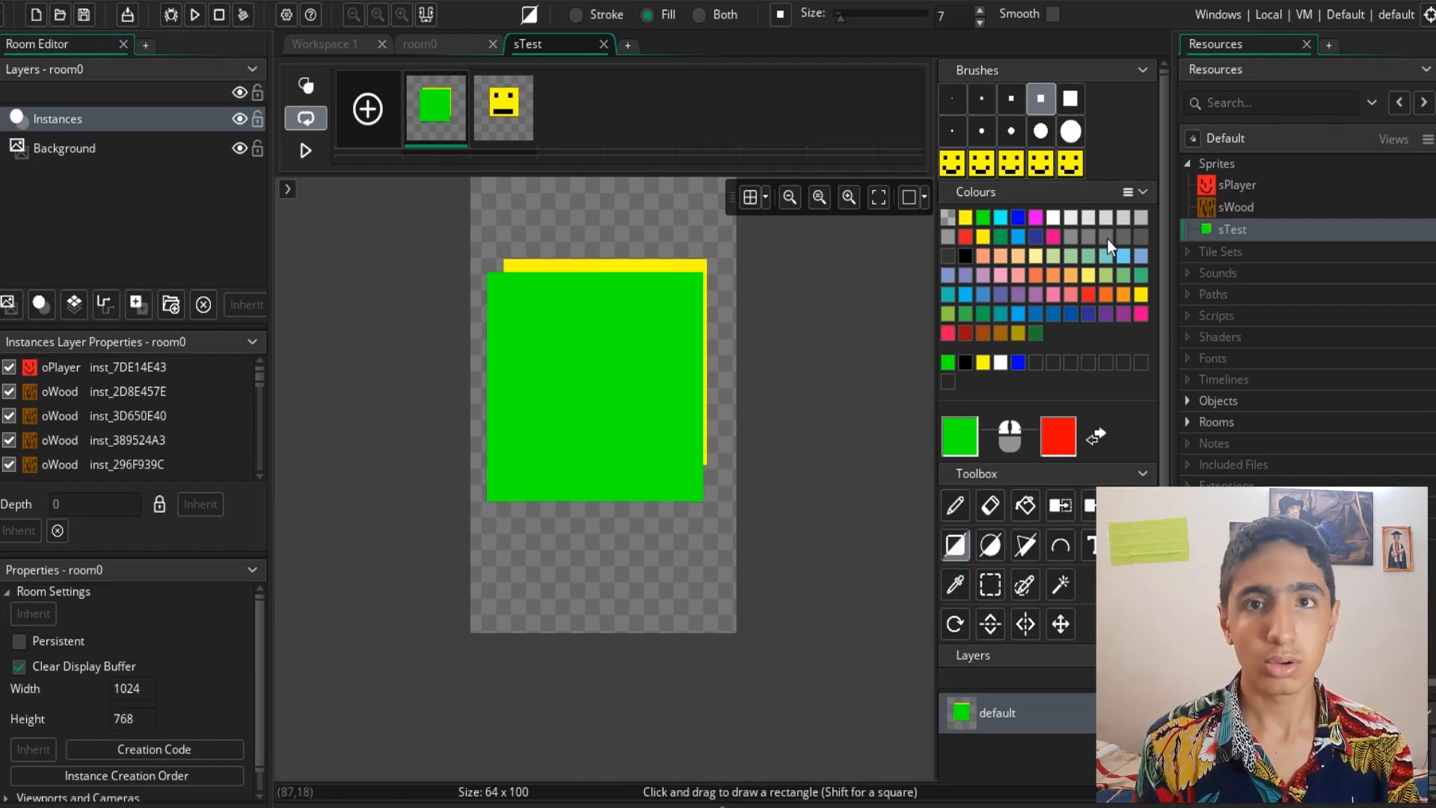
{"action": "key", "text": "ctrl+z"}
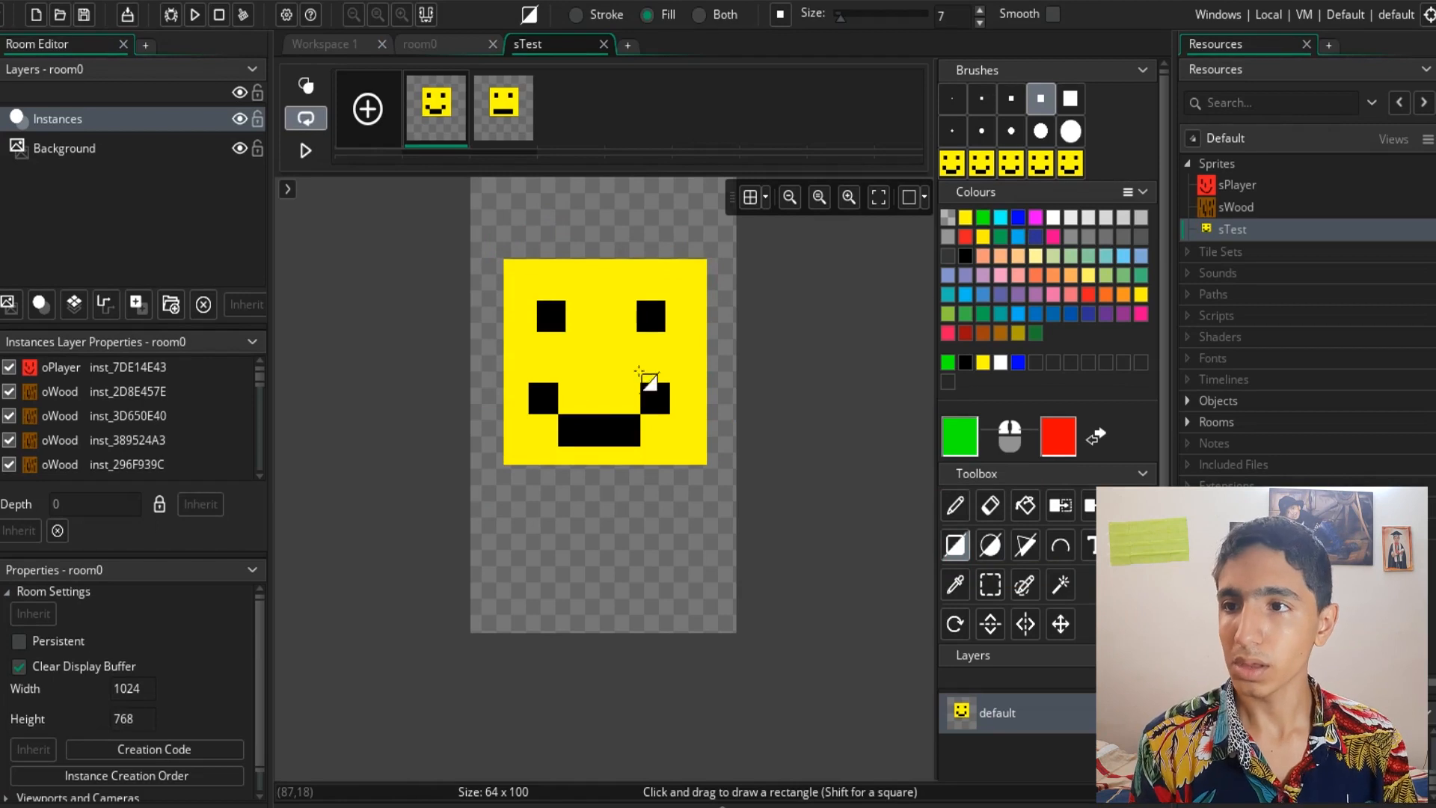
{"action": "left_click", "coordinate": [1061, 546]}
{"action": "mouse_move", "coordinate": [493, 269]}
{"action": "left_mouse_down"}
{"action": "mouse_move", "coordinate": [688, 216]}
{"action": "mouse_move", "coordinate": [718, 378]}
{"action": "mouse_move", "coordinate": [655, 503]}
{"action": "left_mouse_up"}
{"action": "left_click_drag", "start_coordinate": [658, 239], "coordinate": [654, 180]}
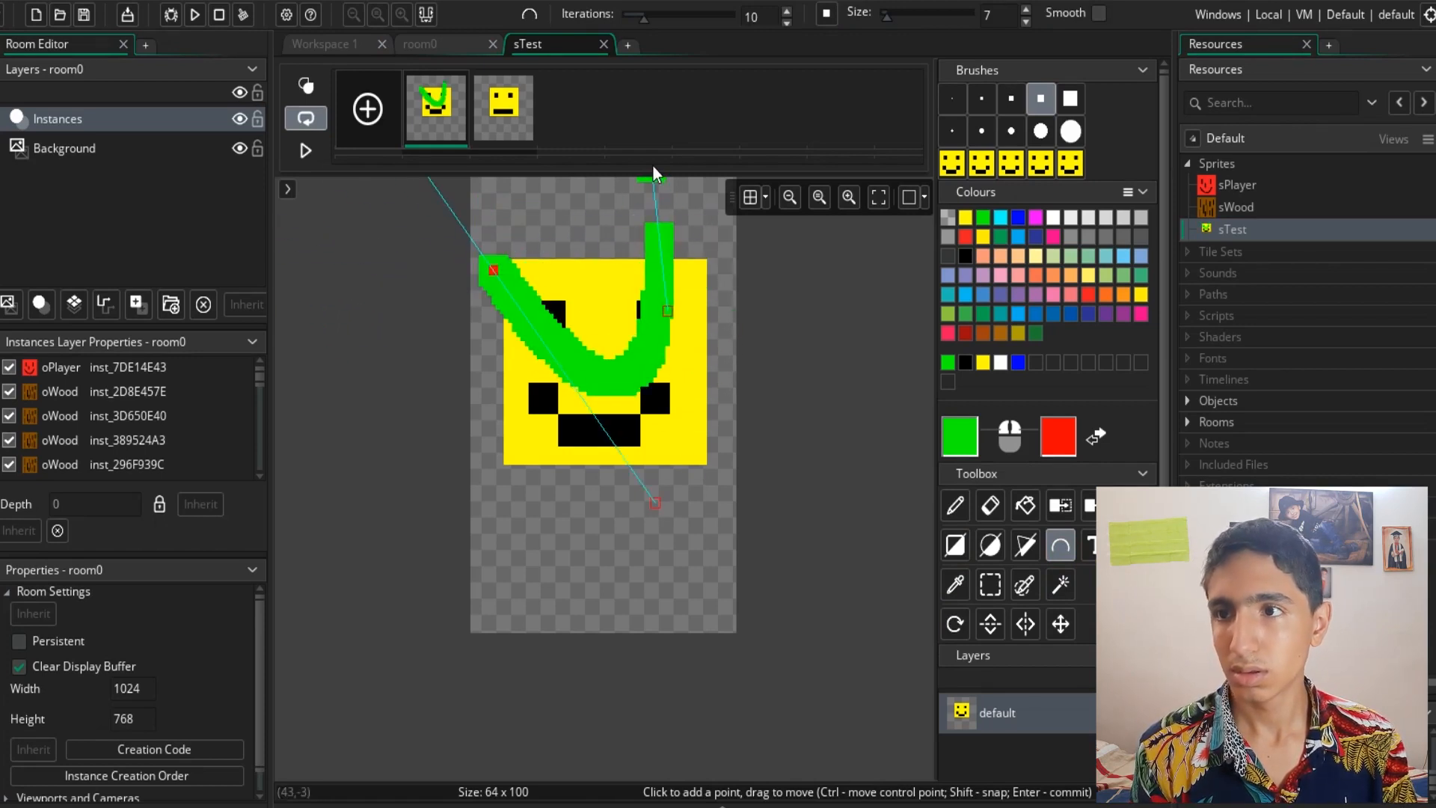
{"action": "left_click", "coordinate": [666, 311]}
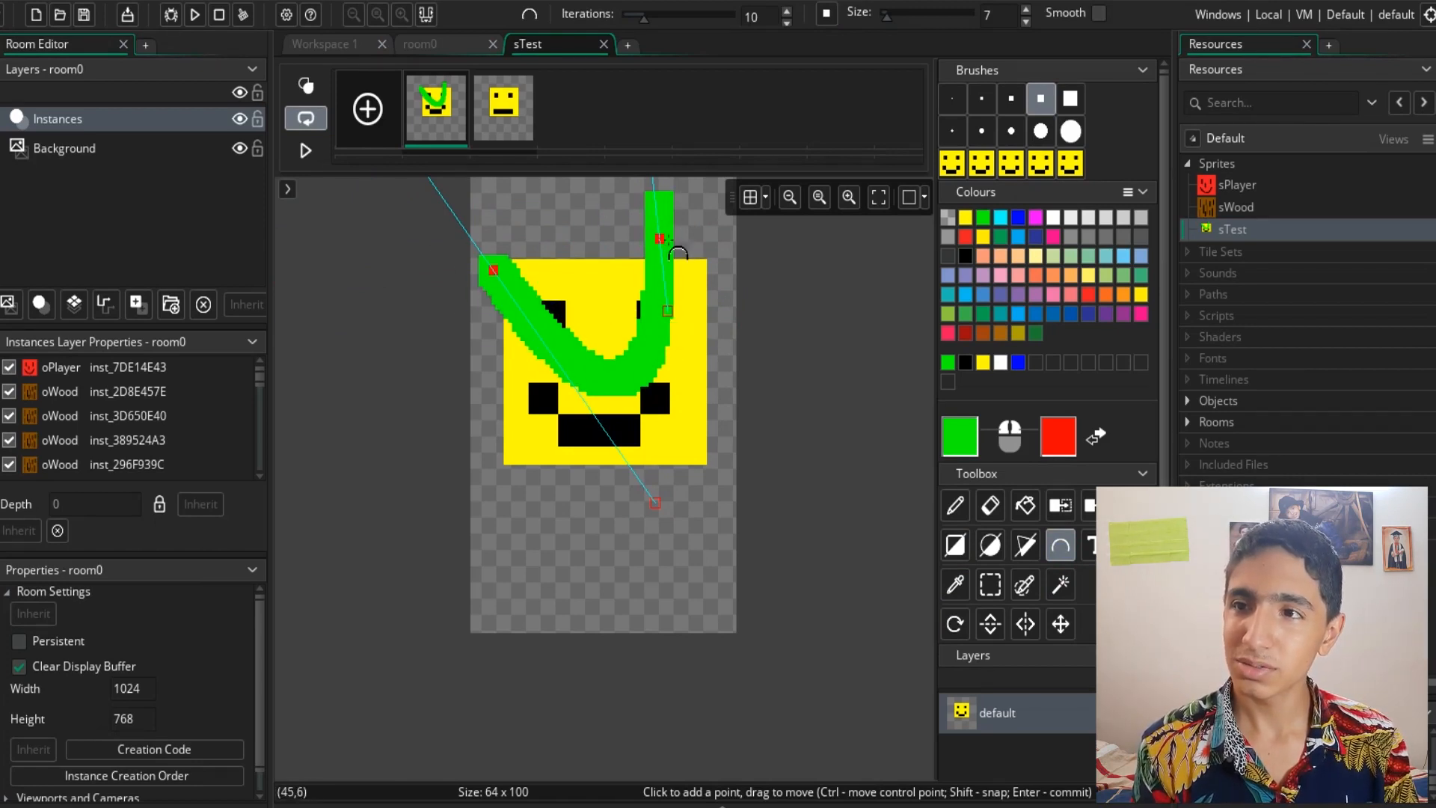
{"action": "key", "text": "Escape"}
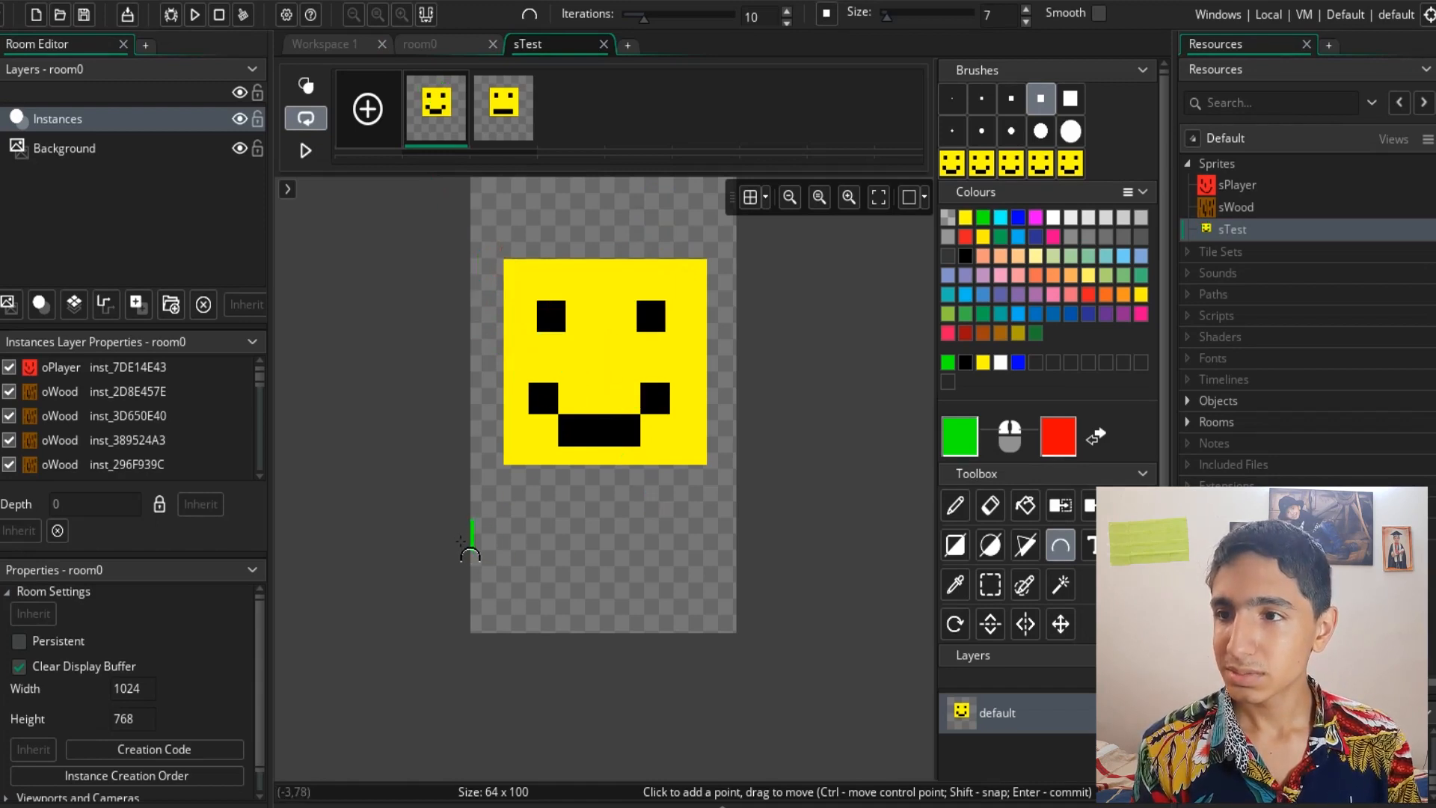
- Try another green curve with the Curve tool arching over the face, undoing it
{"action": "left_click_drag", "start_coordinate": [518, 539], "coordinate": [385, 324]}
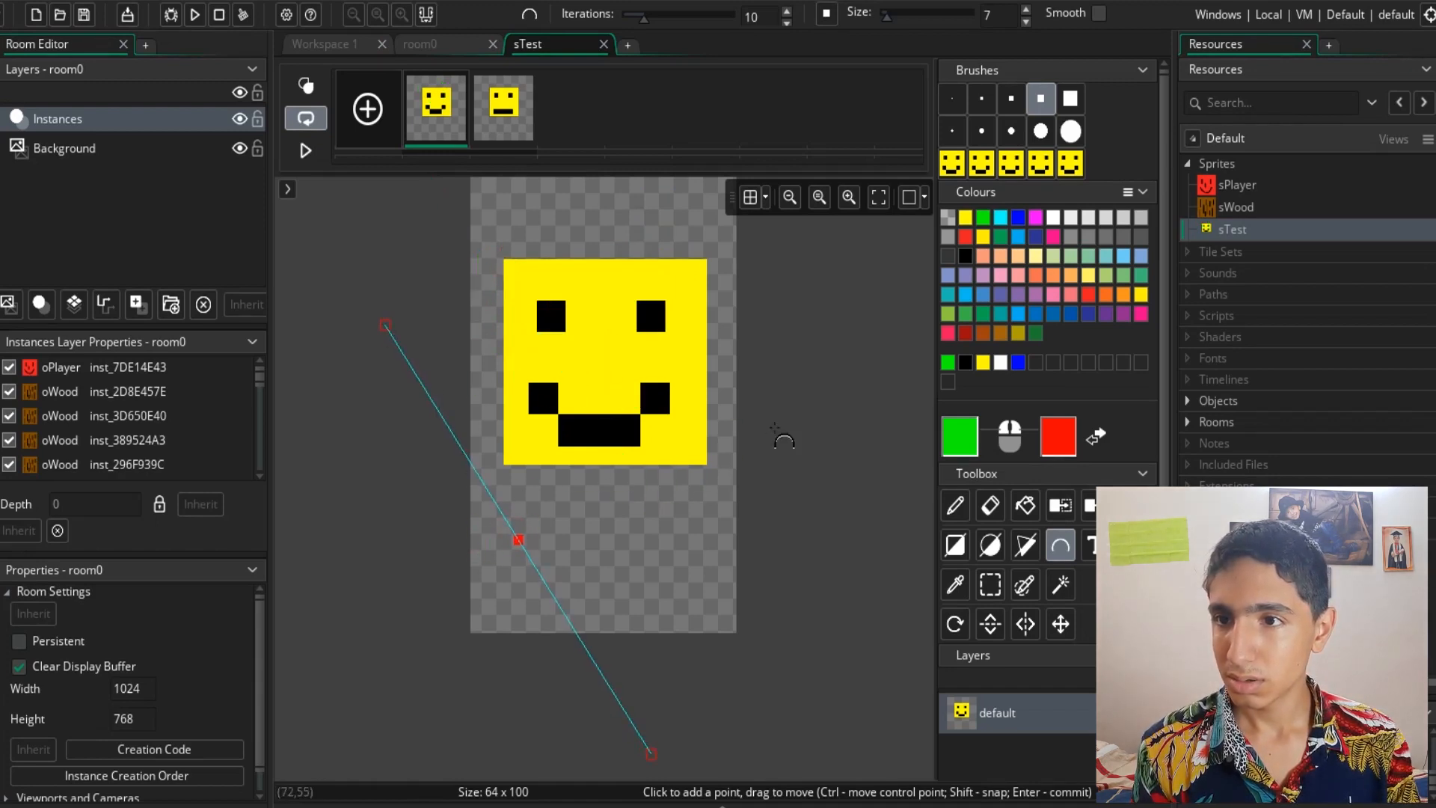
{"action": "left_click_drag", "start_coordinate": [724, 423], "coordinate": [815, 806]}
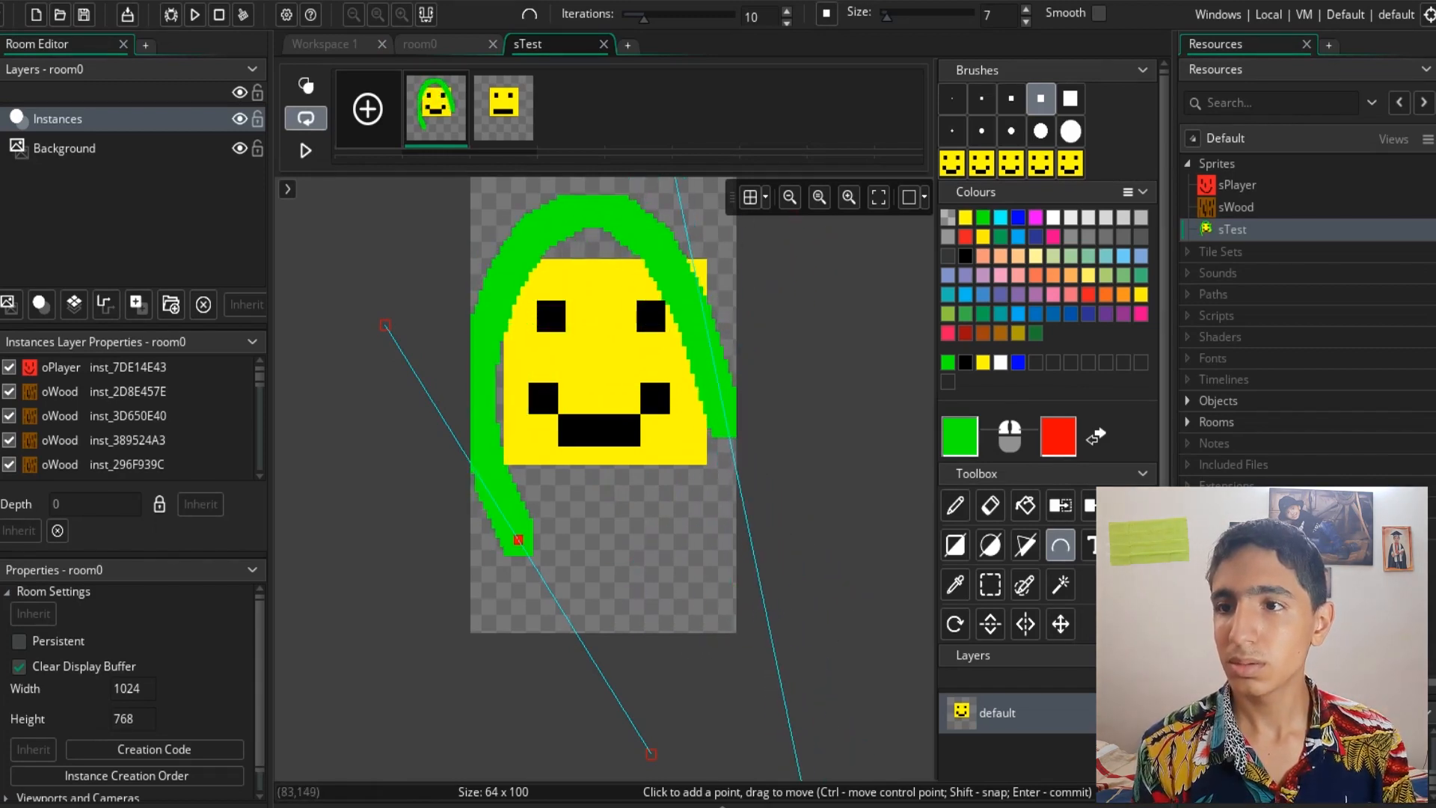
{"action": "key", "text": "ctrl+z"}
{"action": "key", "text": "ctrl+z"}
{"action": "key", "text": "ctrl+z"}
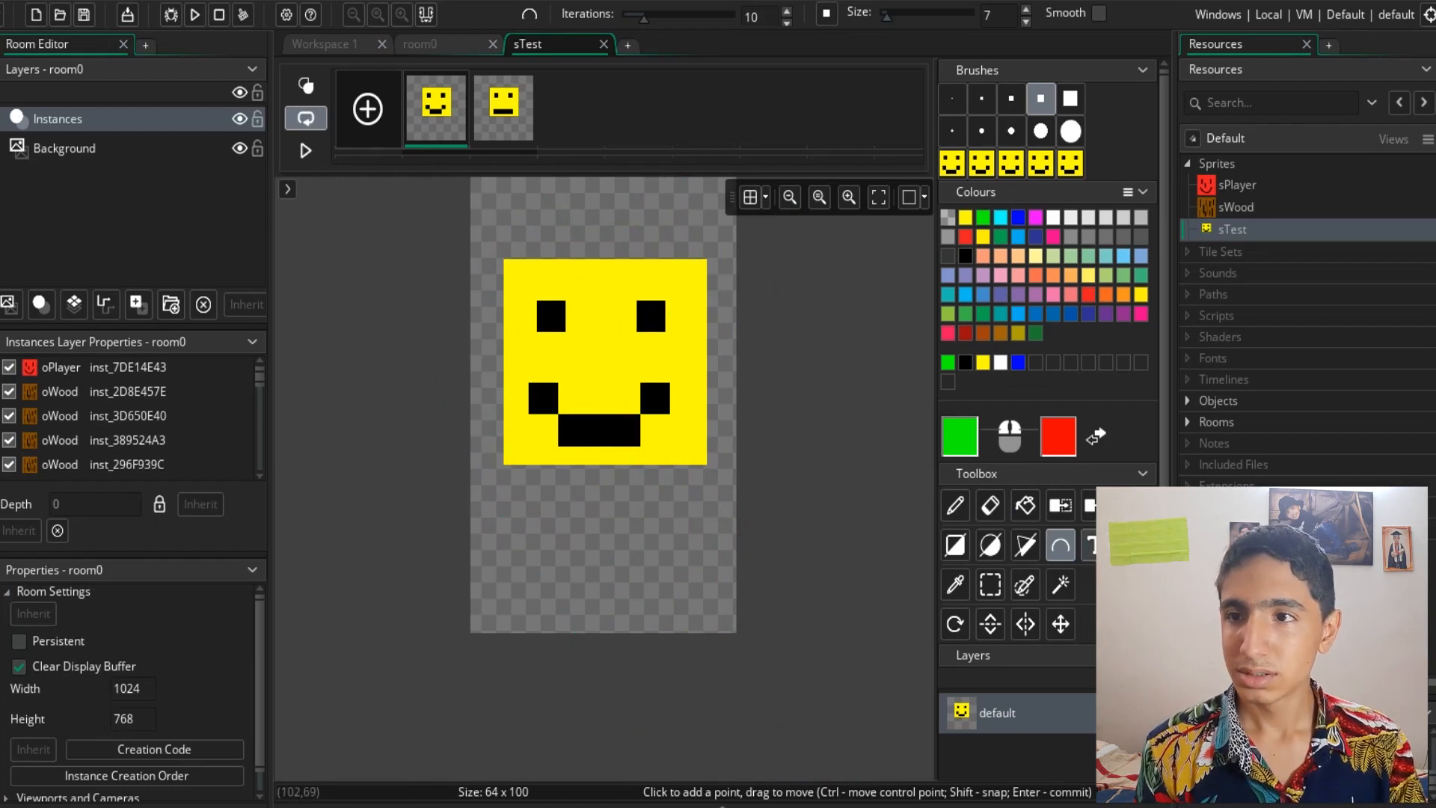
- Try adding the text "salam" on the face's left eye with the Text tool
{"action": "left_click", "coordinate": [1094, 544]}
{"action": "left_click", "coordinate": [795, 451]}
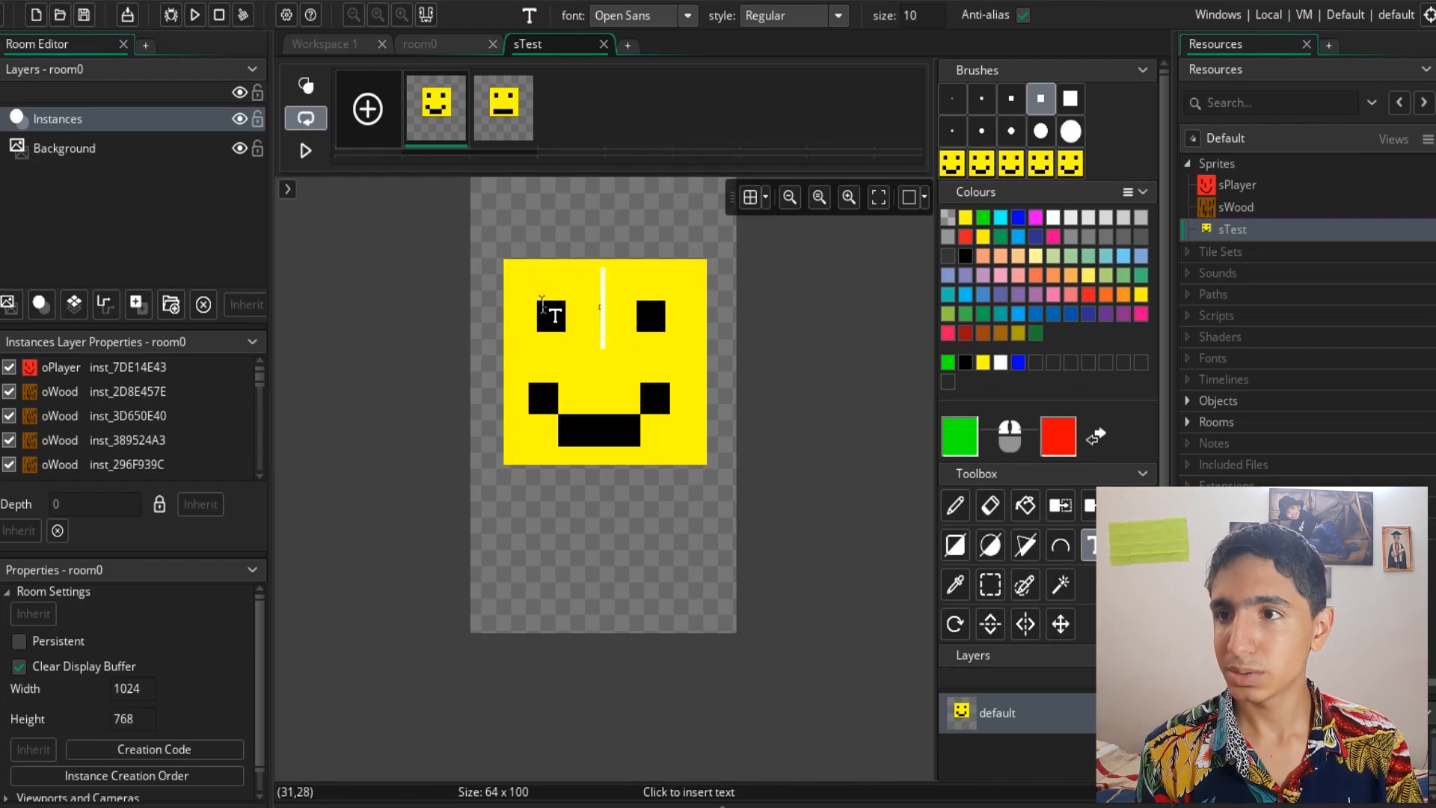
{"action": "left_click", "coordinate": [545, 333]}
{"action": "type", "text": "salam"}
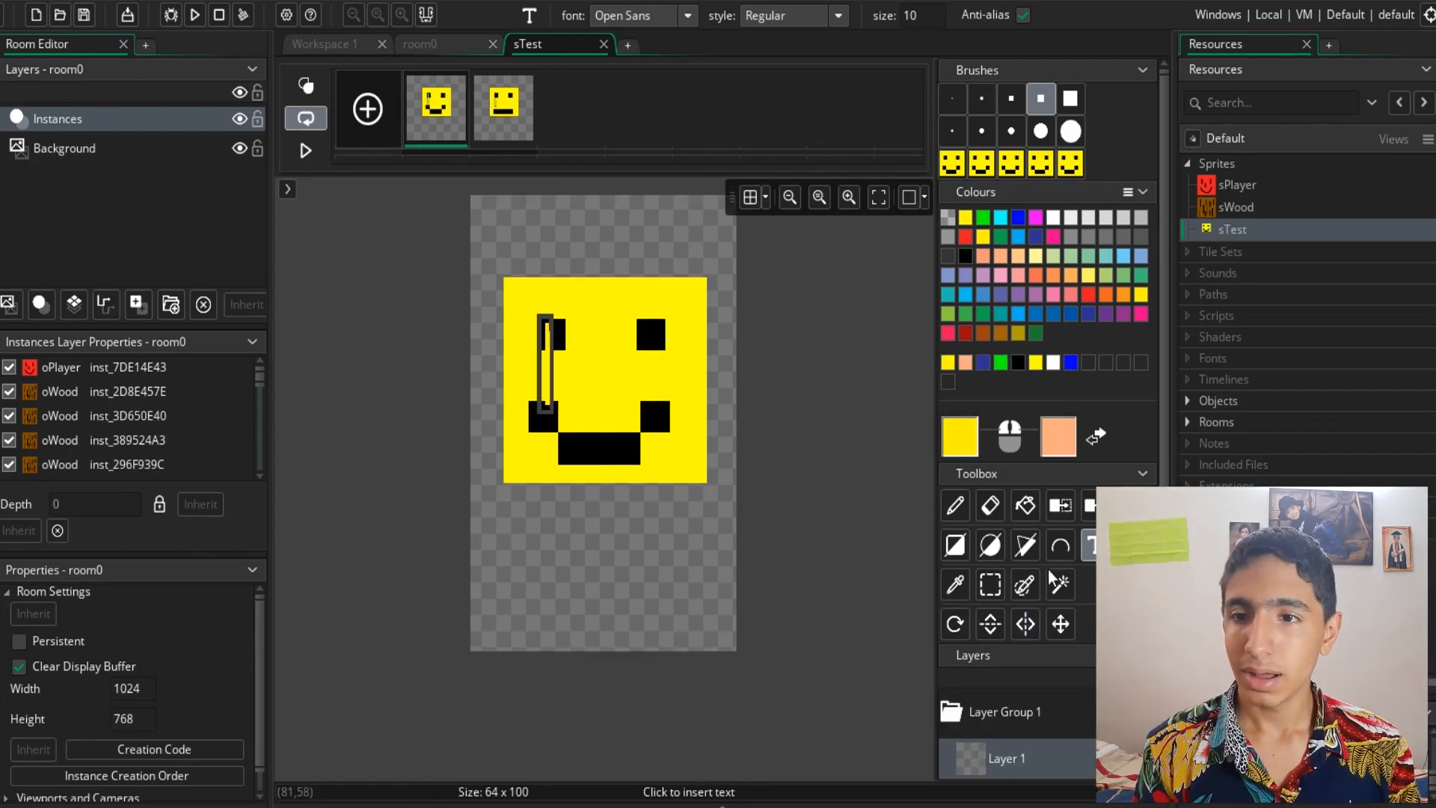
- Pick colours from the face with the Colour Picker, ending with yellow as primary and black as secondary
{"action": "left_click", "coordinate": [955, 584]}
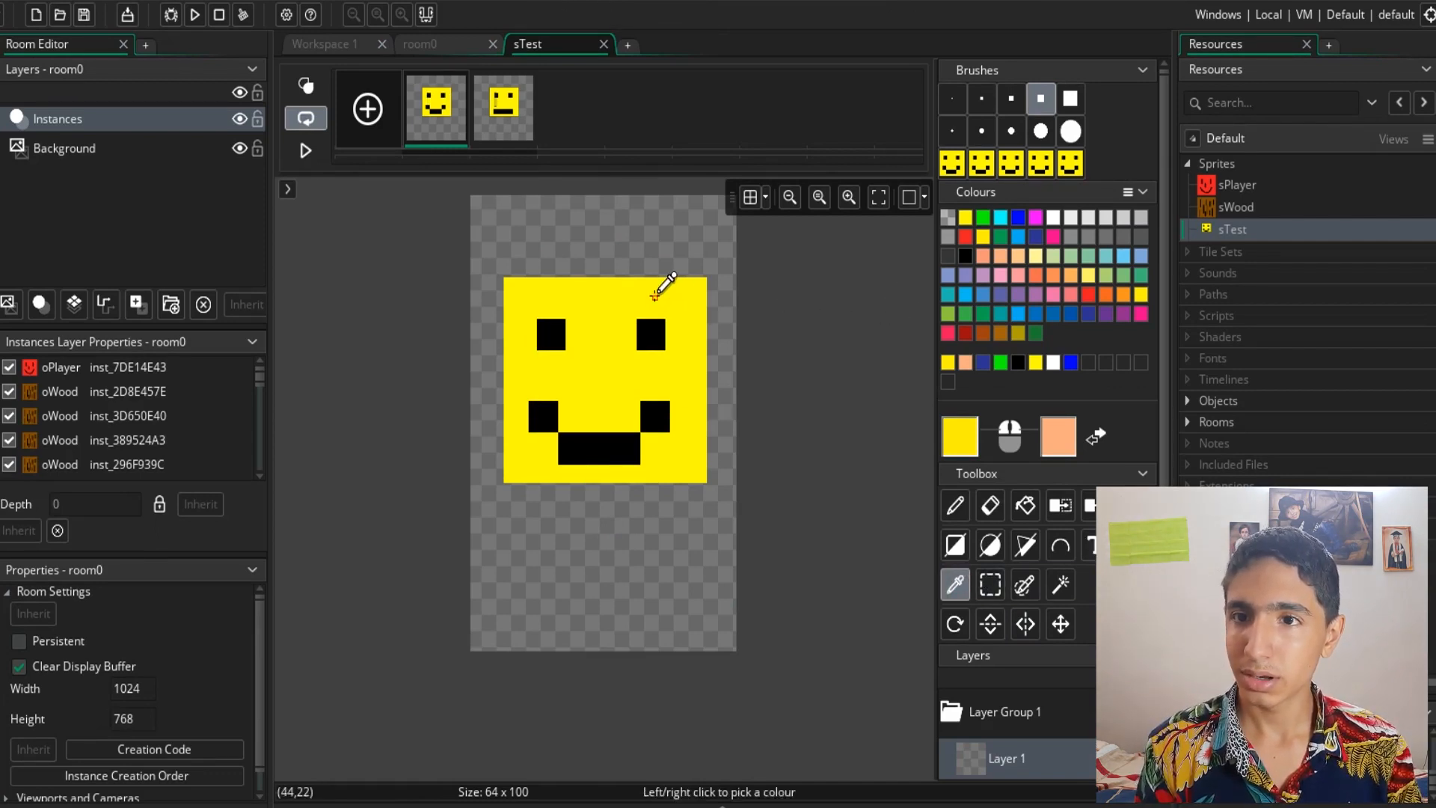
{"action": "right_click", "coordinate": [590, 315]}
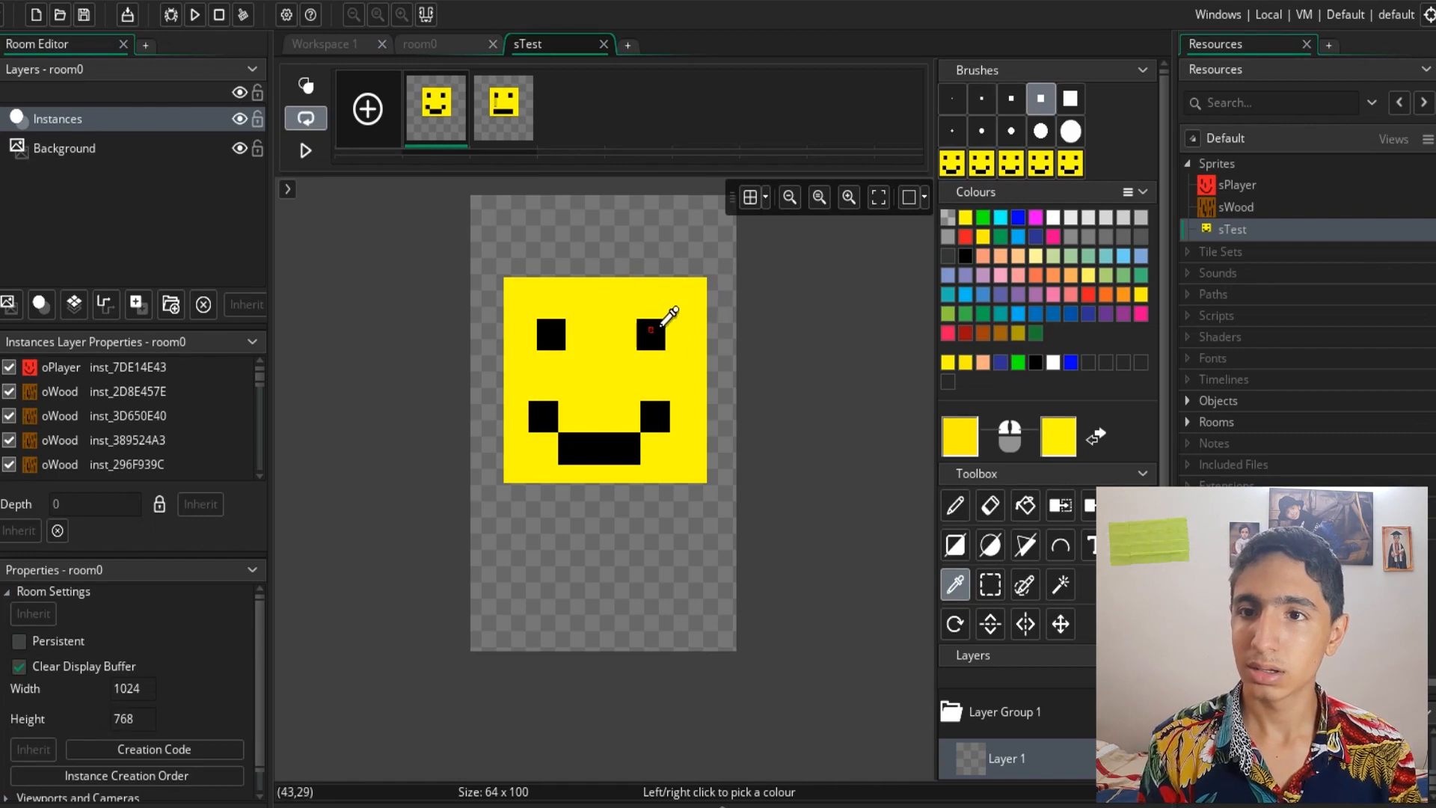
{"action": "left_click", "coordinate": [651, 329]}
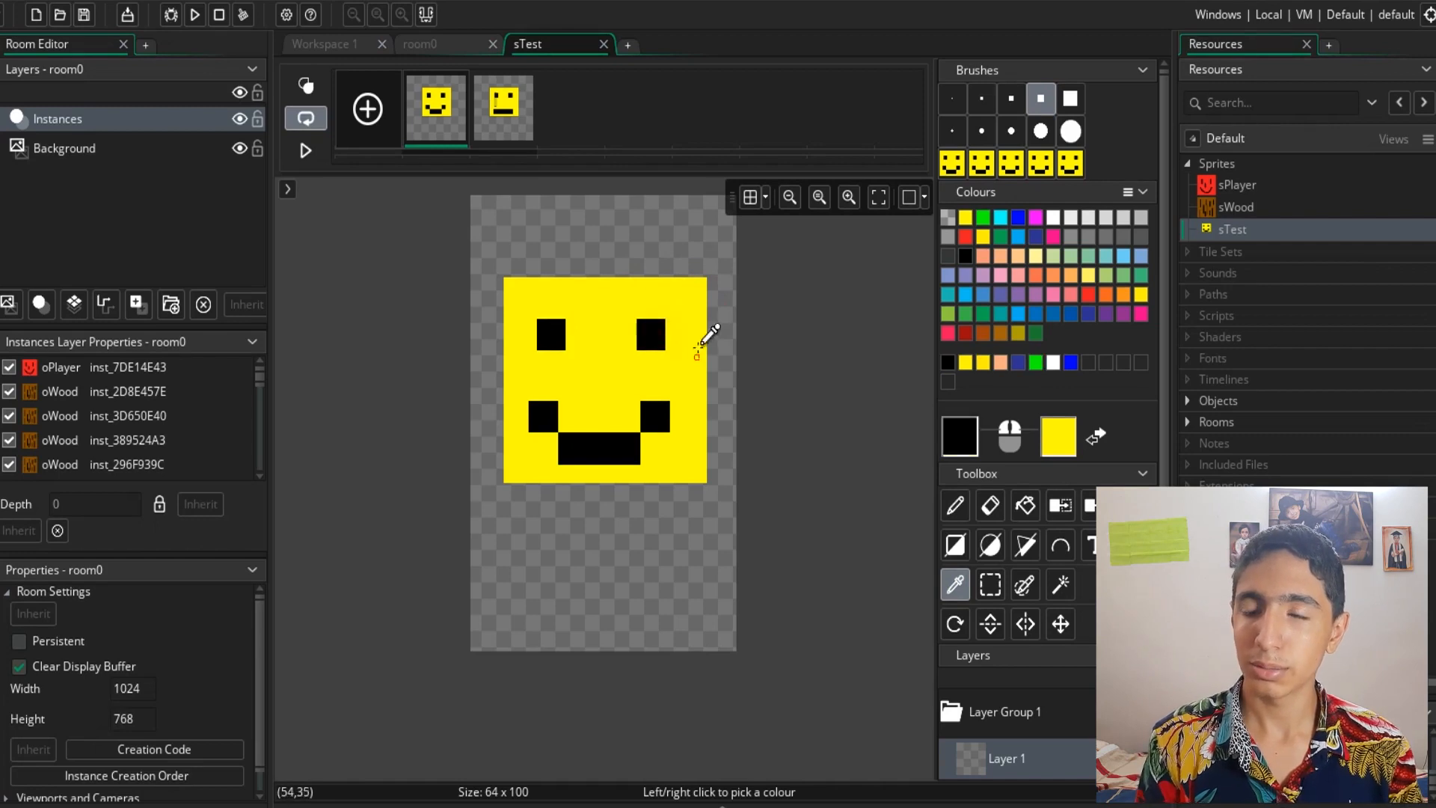
{"action": "right_click", "coordinate": [686, 305]}
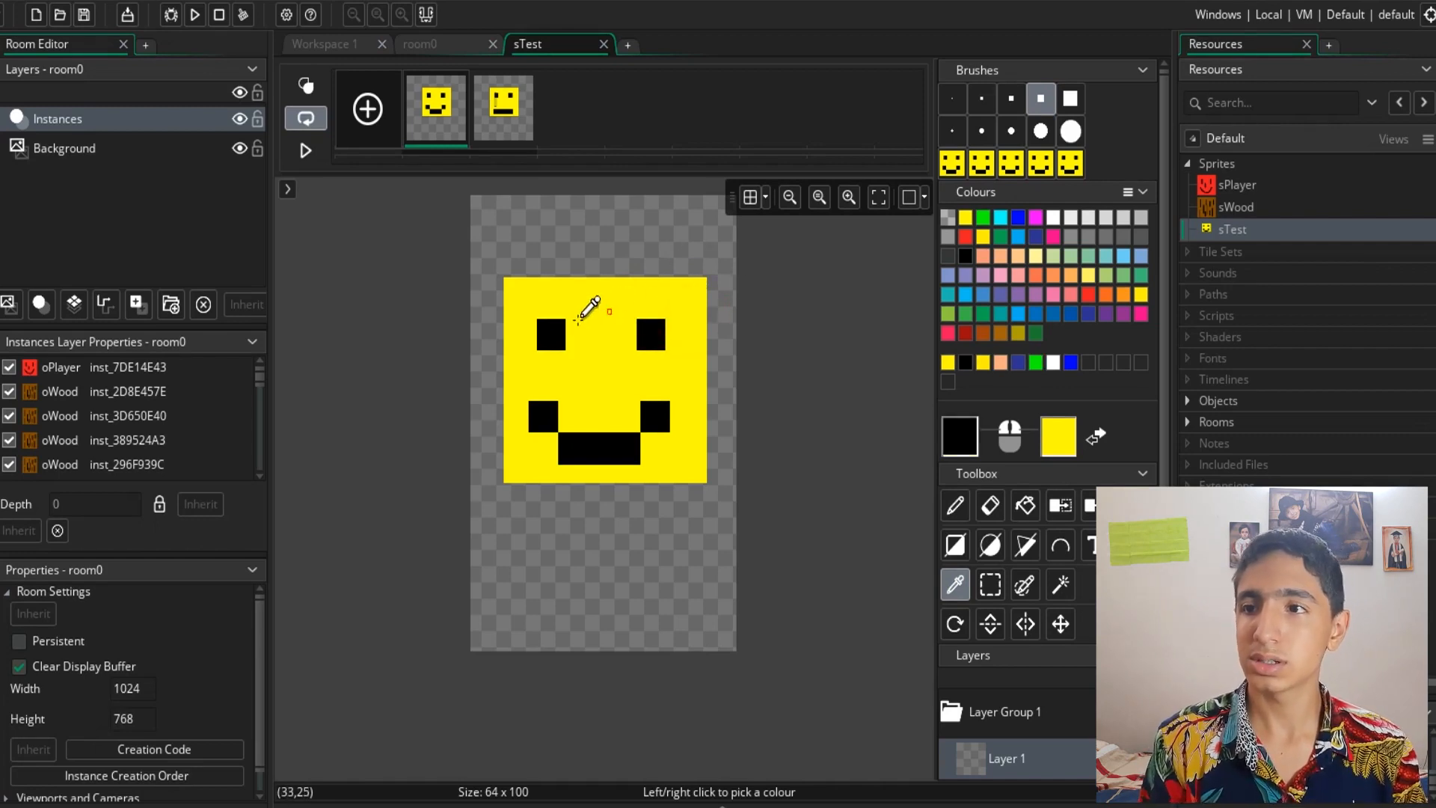
{"action": "right_click", "coordinate": [651, 340]}
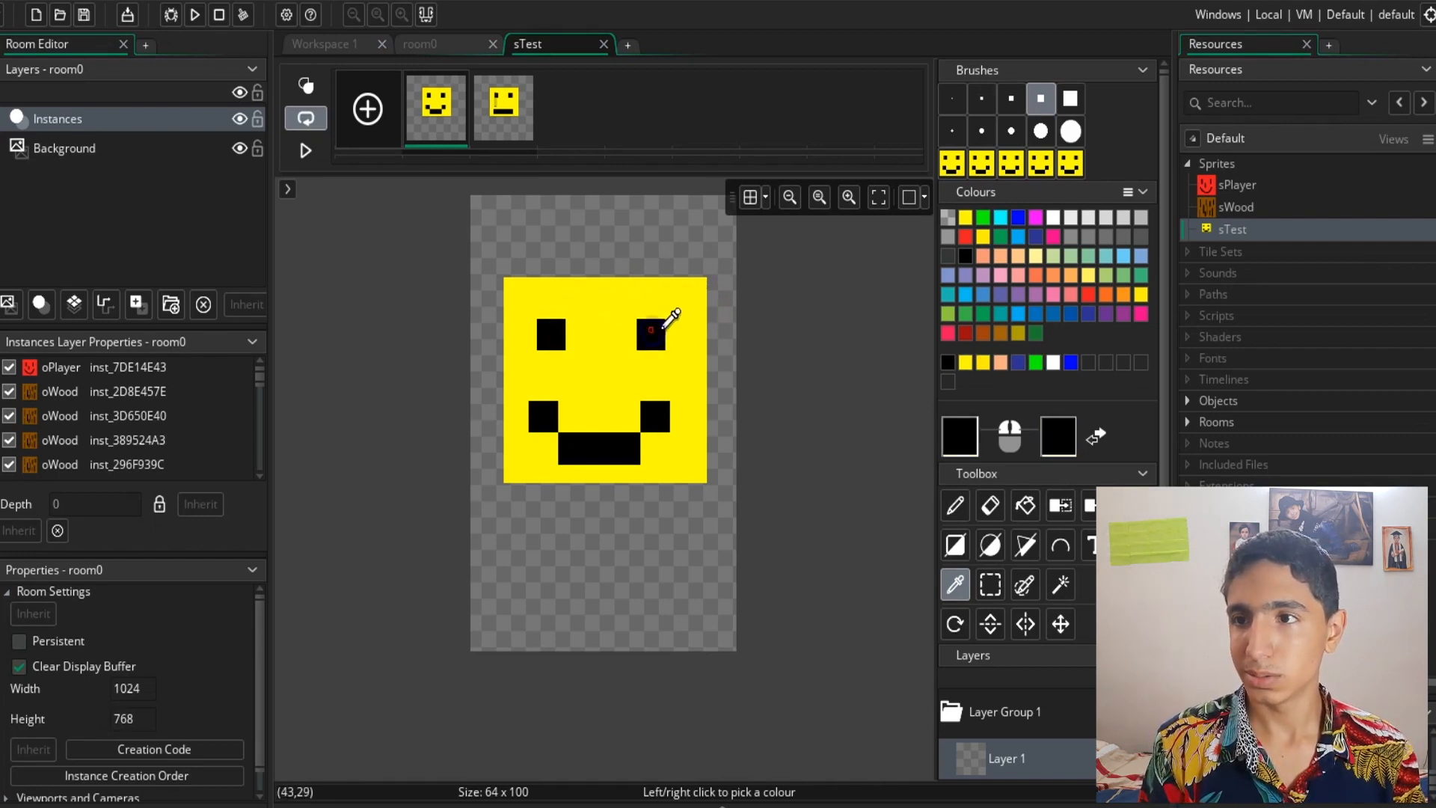
{"action": "left_click", "coordinate": [573, 302]}
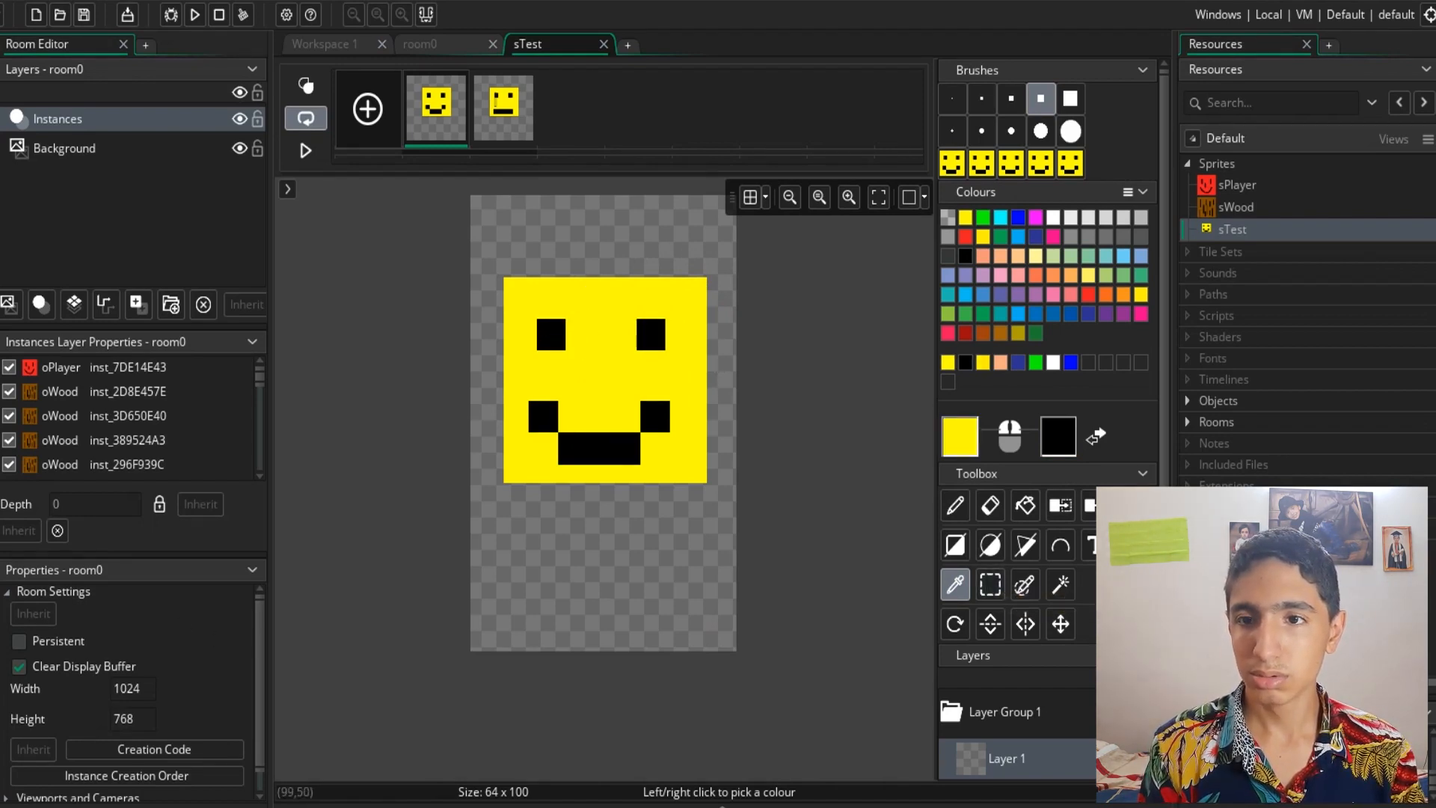
- Try a paint selection near the sprite's top-left corner, previewing frame 2 before returning to frame 1
{"action": "left_click", "coordinate": [1034, 584]}
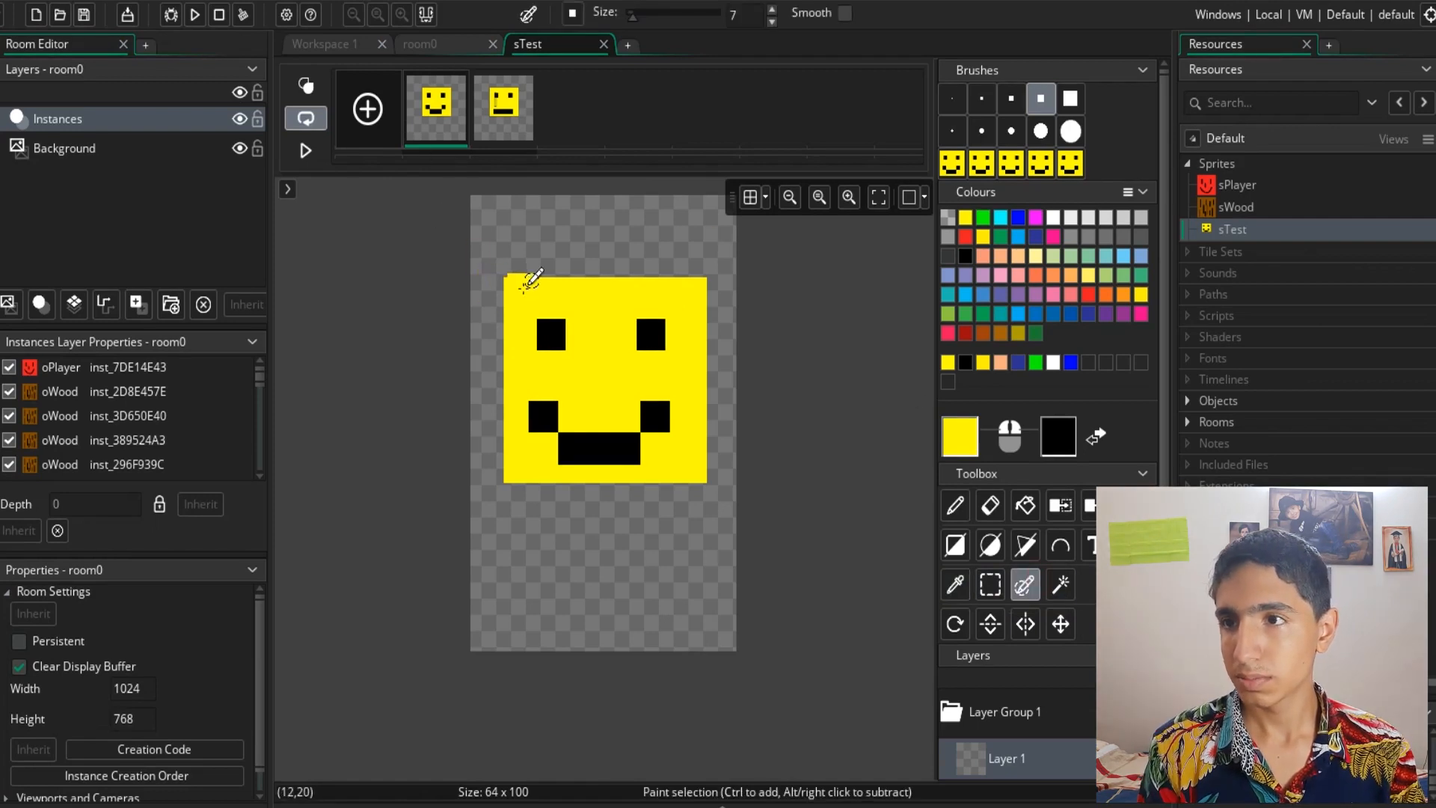
{"action": "mouse_move", "coordinate": [528, 285]}
{"action": "left_mouse_down"}
{"action": "mouse_move", "coordinate": [692, 286]}
{"action": "mouse_move", "coordinate": [694, 442]}
{"action": "mouse_move", "coordinate": [680, 458]}
{"action": "mouse_move", "coordinate": [696, 434]}
{"action": "mouse_move", "coordinate": [702, 456]}
{"action": "mouse_move", "coordinate": [523, 455]}
{"action": "mouse_move", "coordinate": [539, 311]}
{"action": "left_mouse_up"}
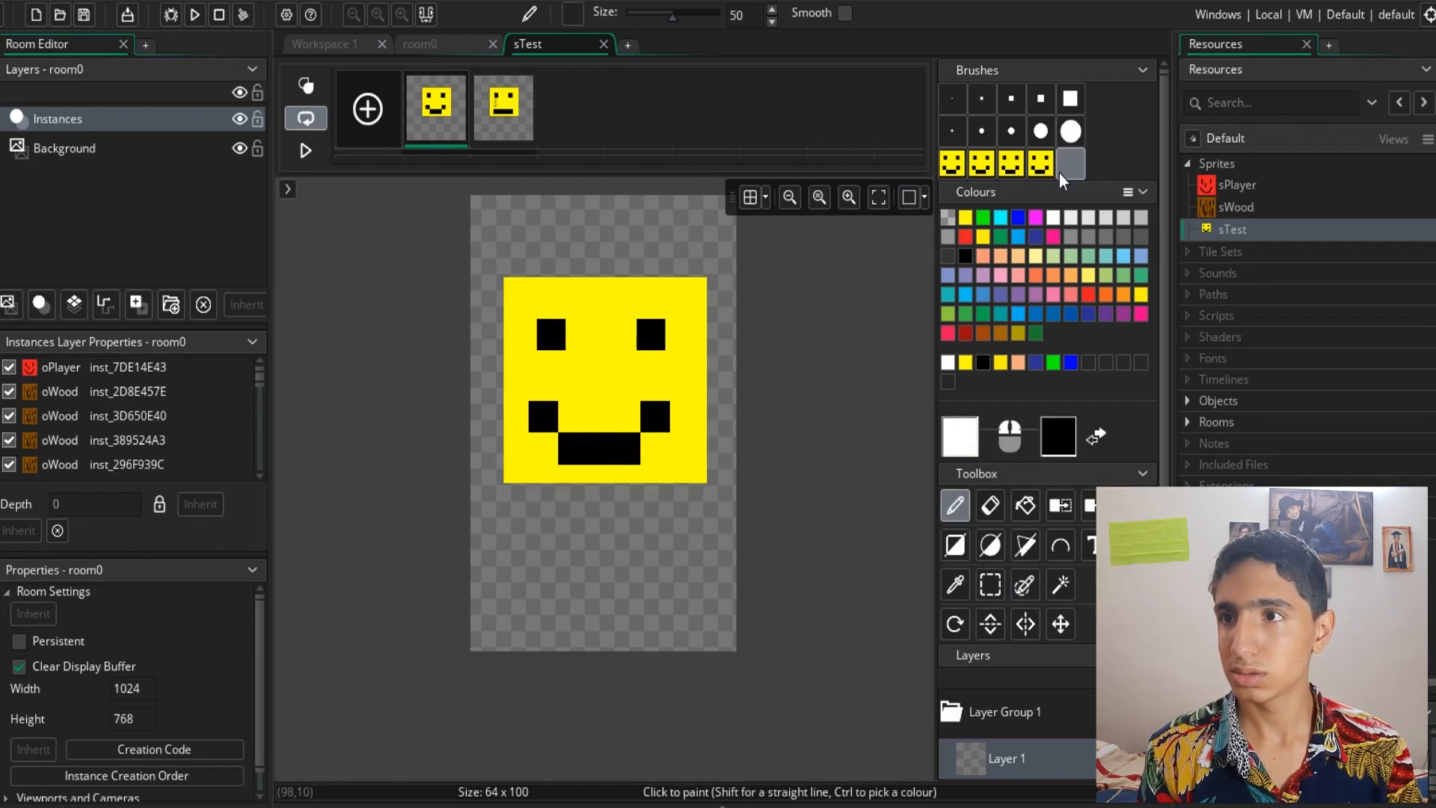
{"action": "left_click", "coordinate": [479, 119]}
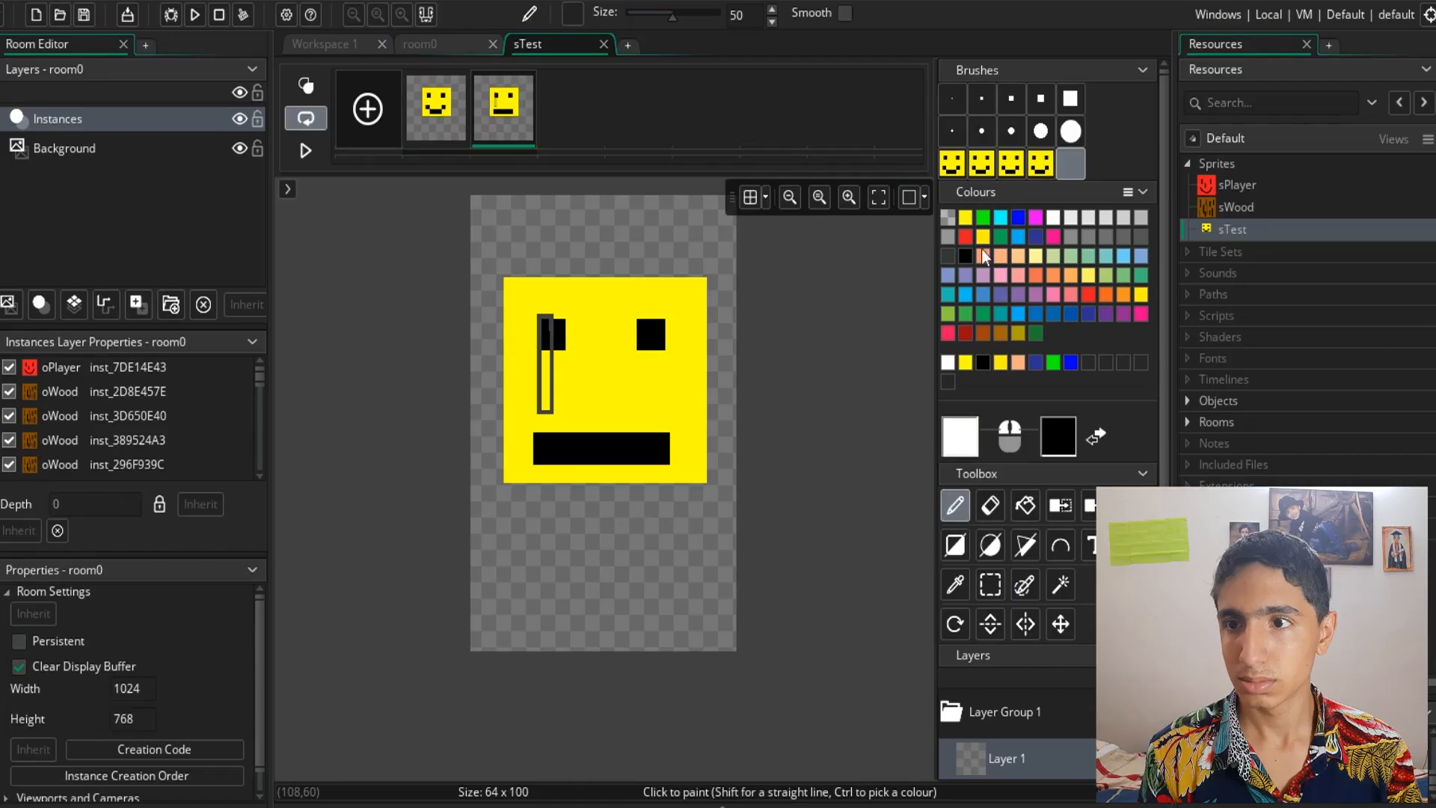
{"action": "left_click", "coordinate": [605, 584]}
{"action": "left_click", "coordinate": [436, 108]}
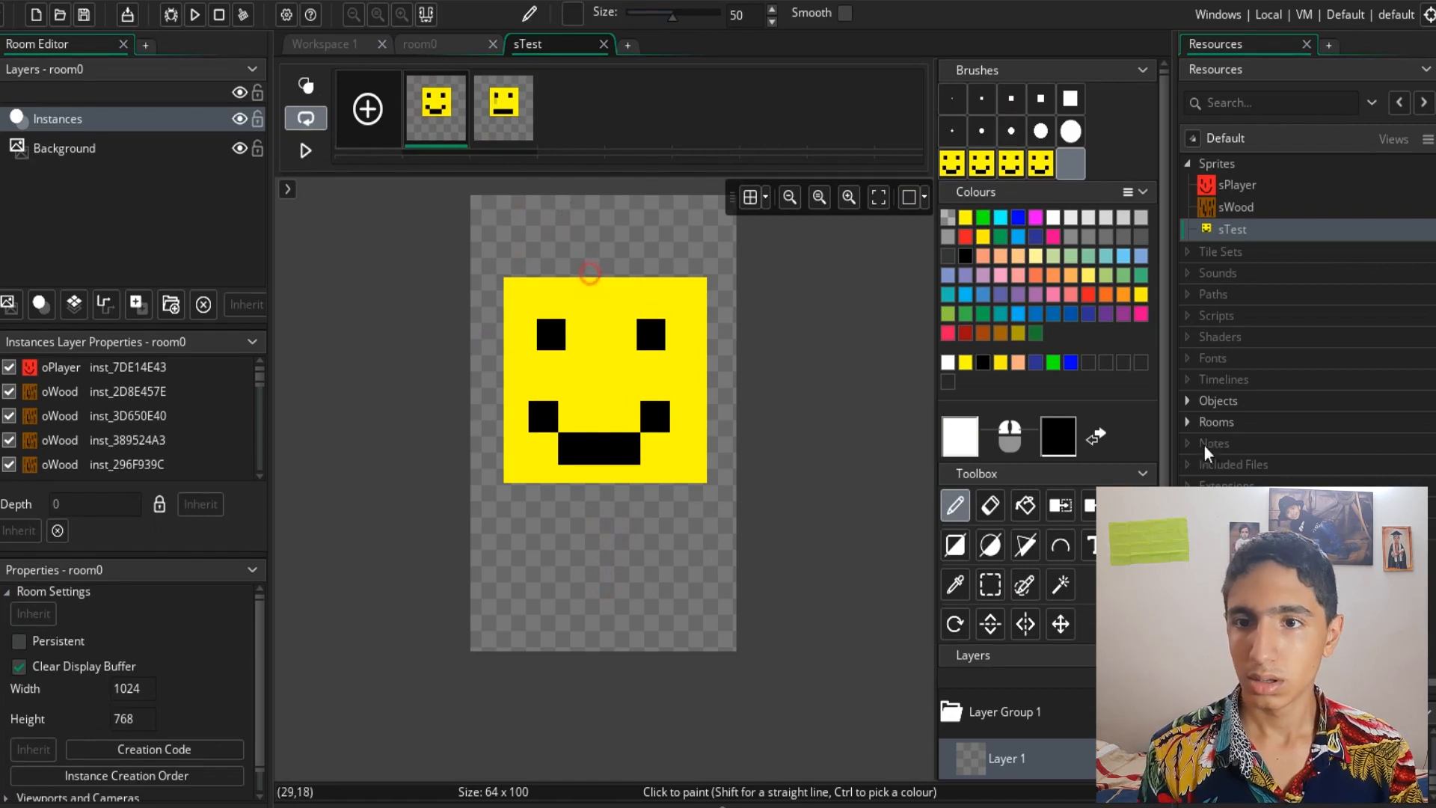
- Paint a selection around the left eye with the 3-pixel brush and turn it into a custom brush
{"action": "left_click", "coordinate": [1024, 584]}
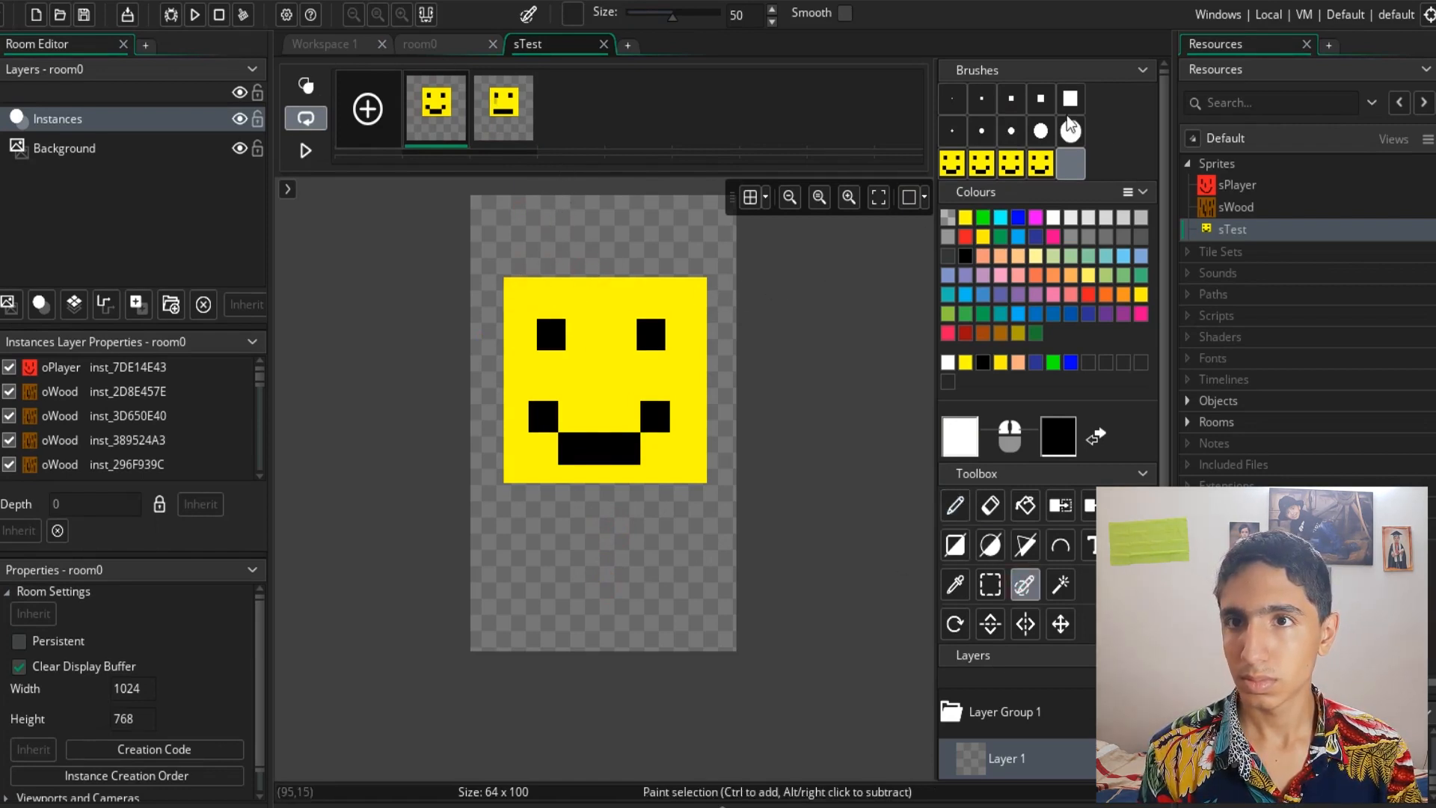
{"action": "left_click", "coordinate": [981, 98]}
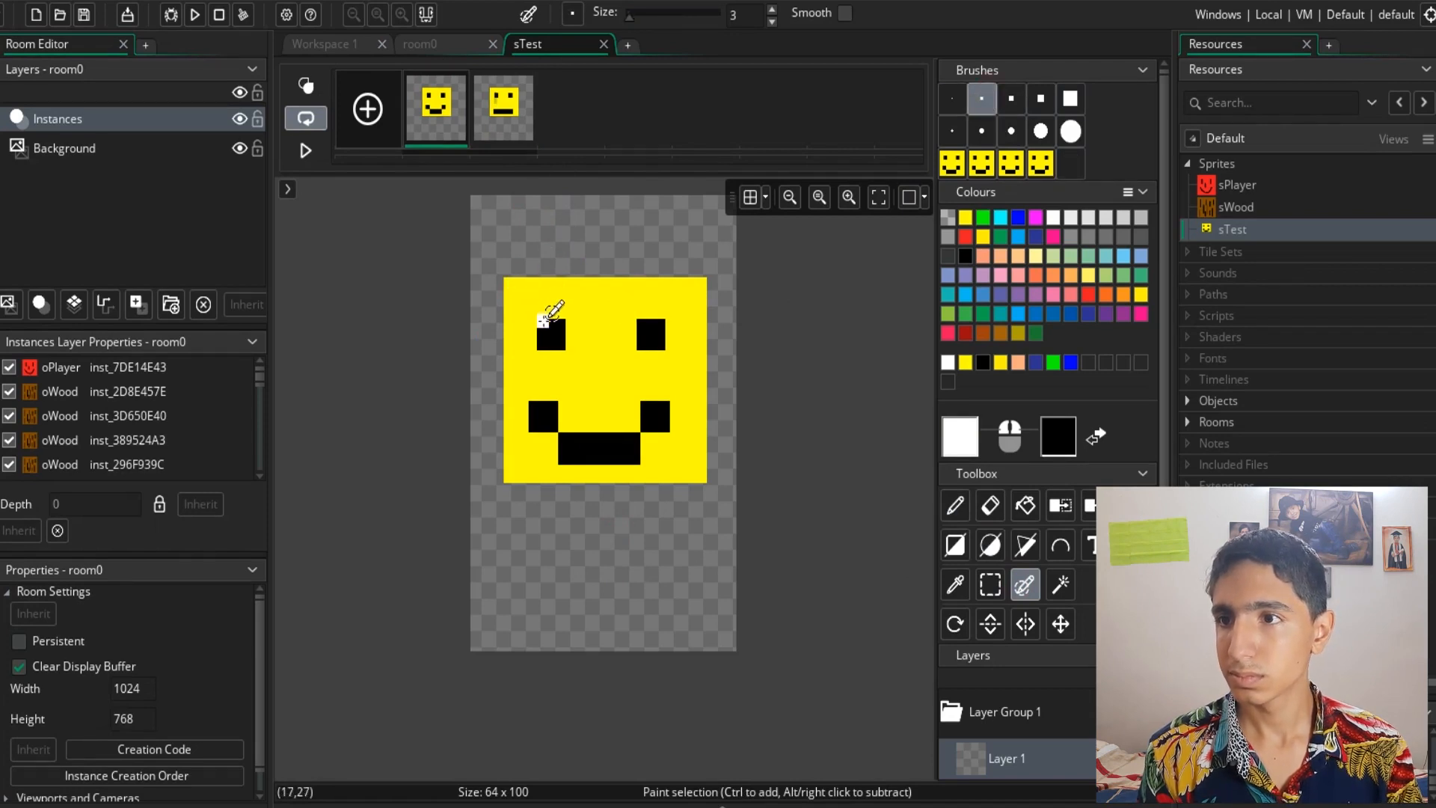
{"action": "mouse_move", "coordinate": [544, 323]}
{"action": "left_mouse_down"}
{"action": "mouse_move", "coordinate": [565, 319]}
{"action": "mouse_move", "coordinate": [545, 312]}
{"action": "mouse_move", "coordinate": [551, 330]}
{"action": "left_mouse_up"}
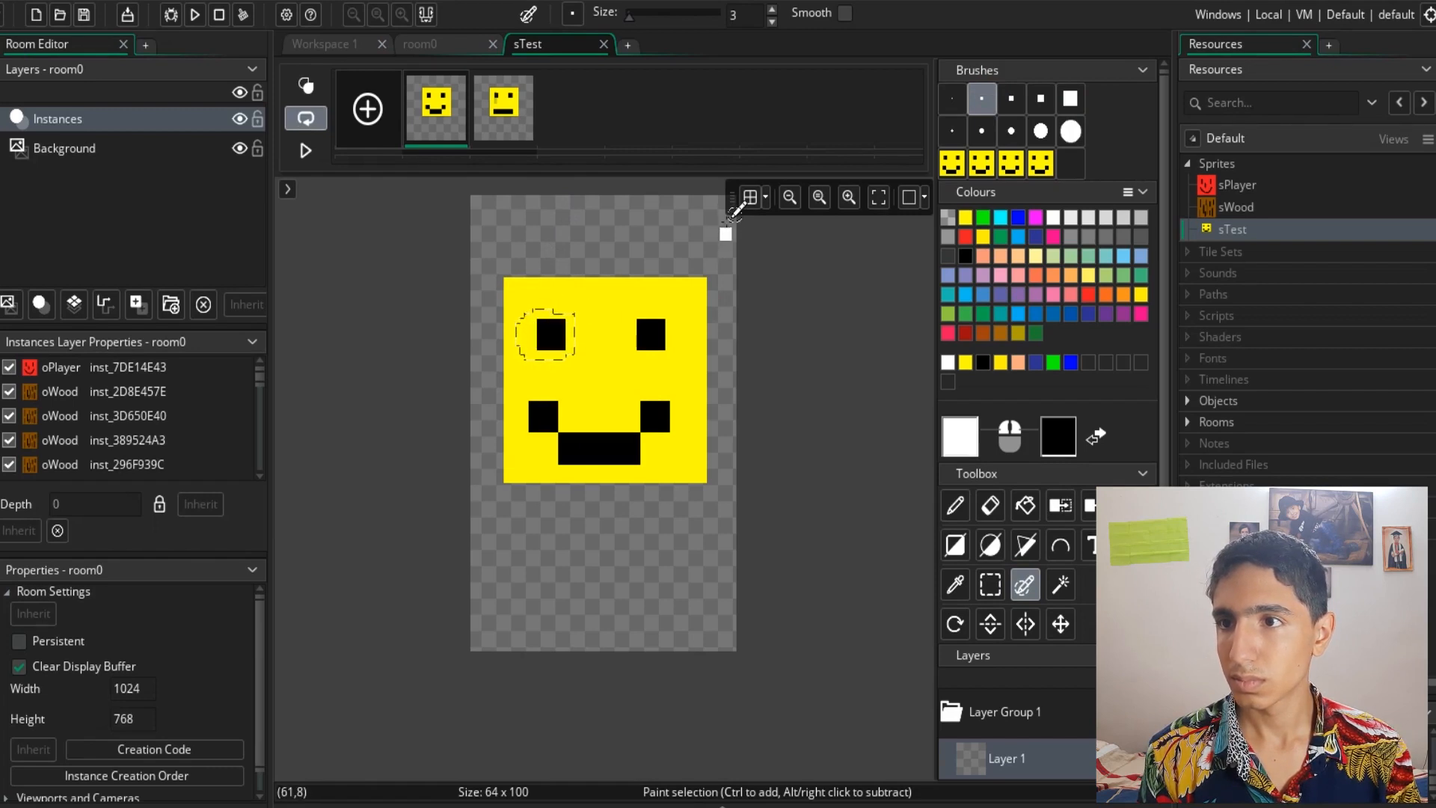
{"action": "key", "text": "ctrl+b"}
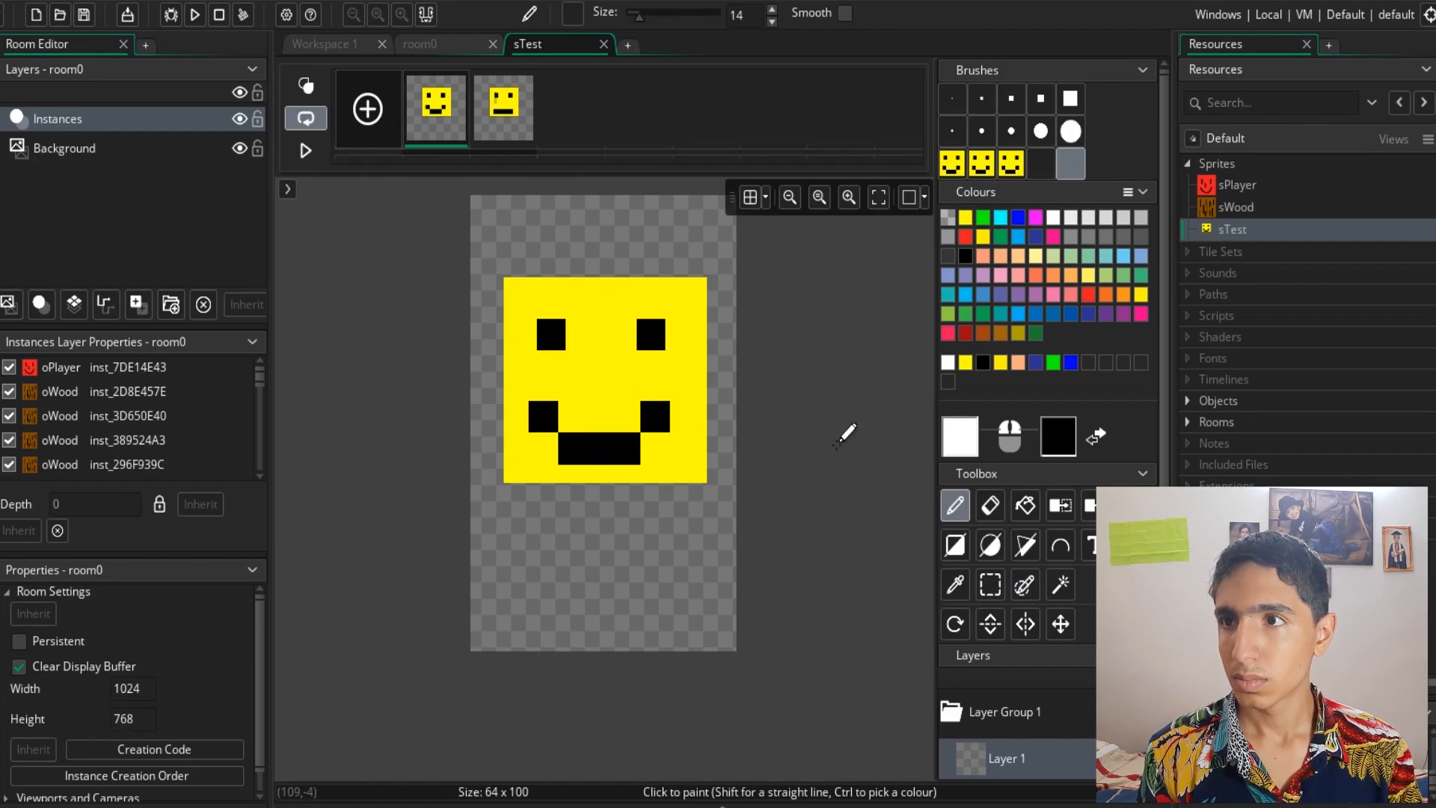
- Preview frame 2, return to frame 1 and set the primary colour to black
{"action": "left_click", "coordinate": [511, 105]}
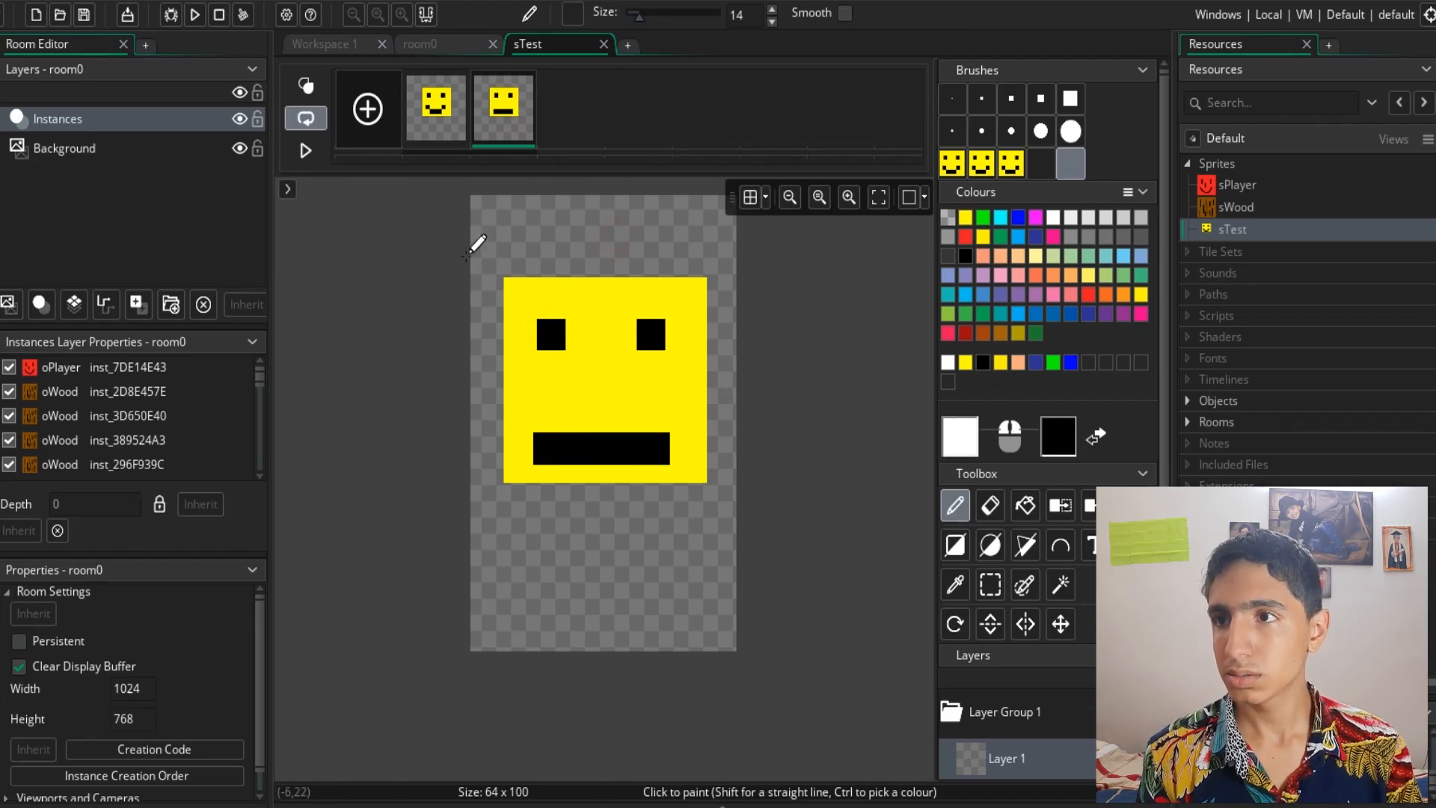
{"action": "left_click", "coordinate": [434, 126]}
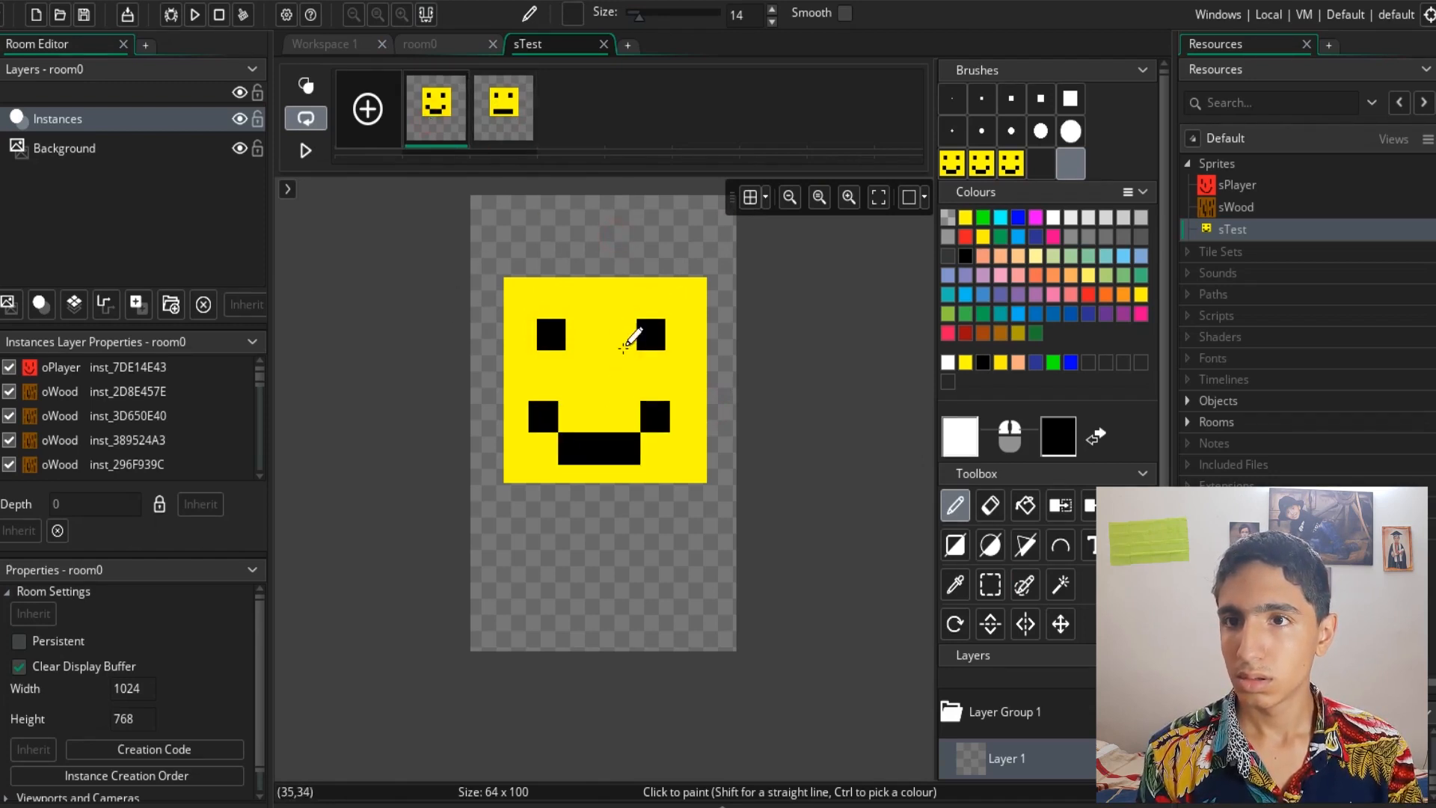
{"action": "left_click", "coordinate": [964, 256]}
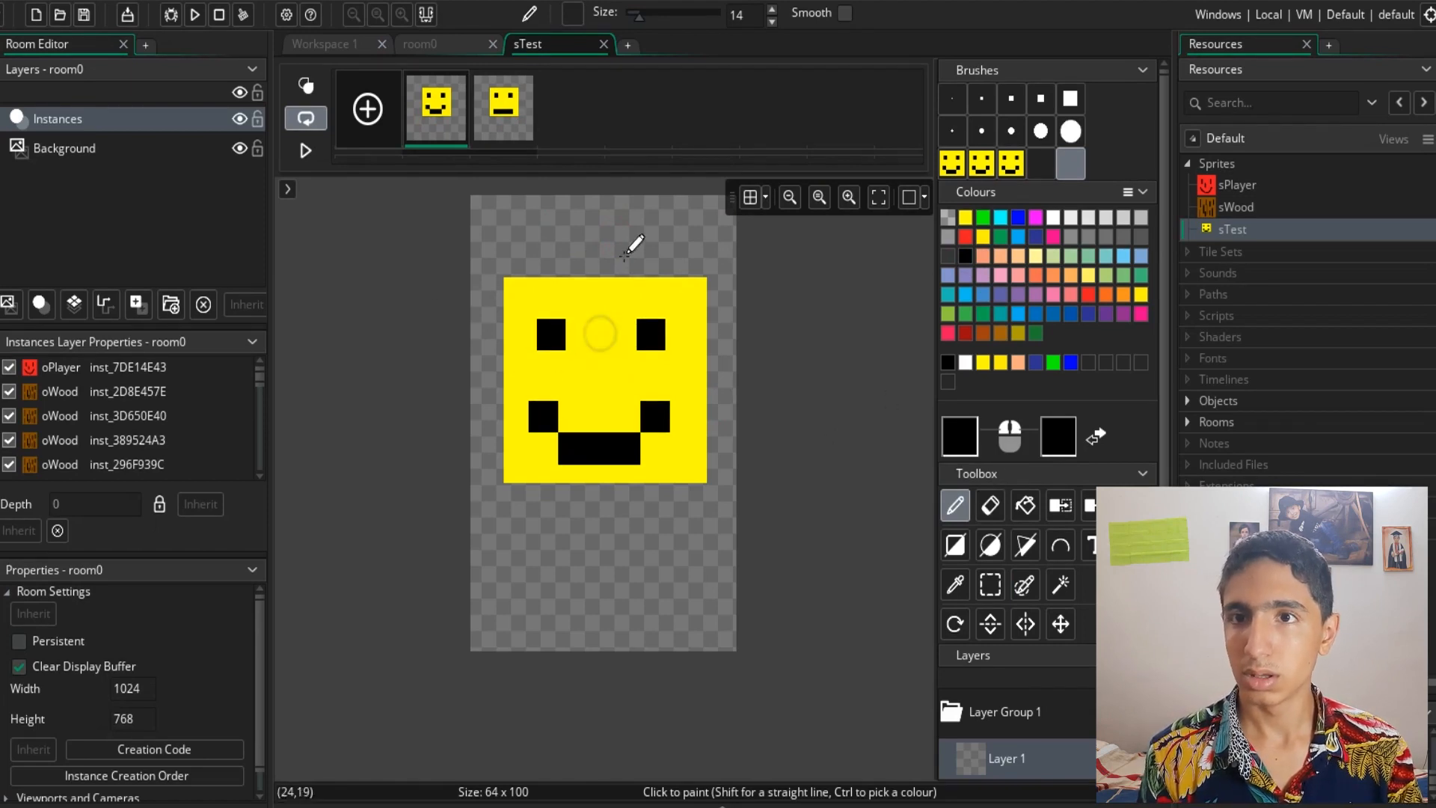
- Select the canvas area with the Magic Wand tool at tolerance 0
{"action": "left_click", "coordinate": [1026, 588]}
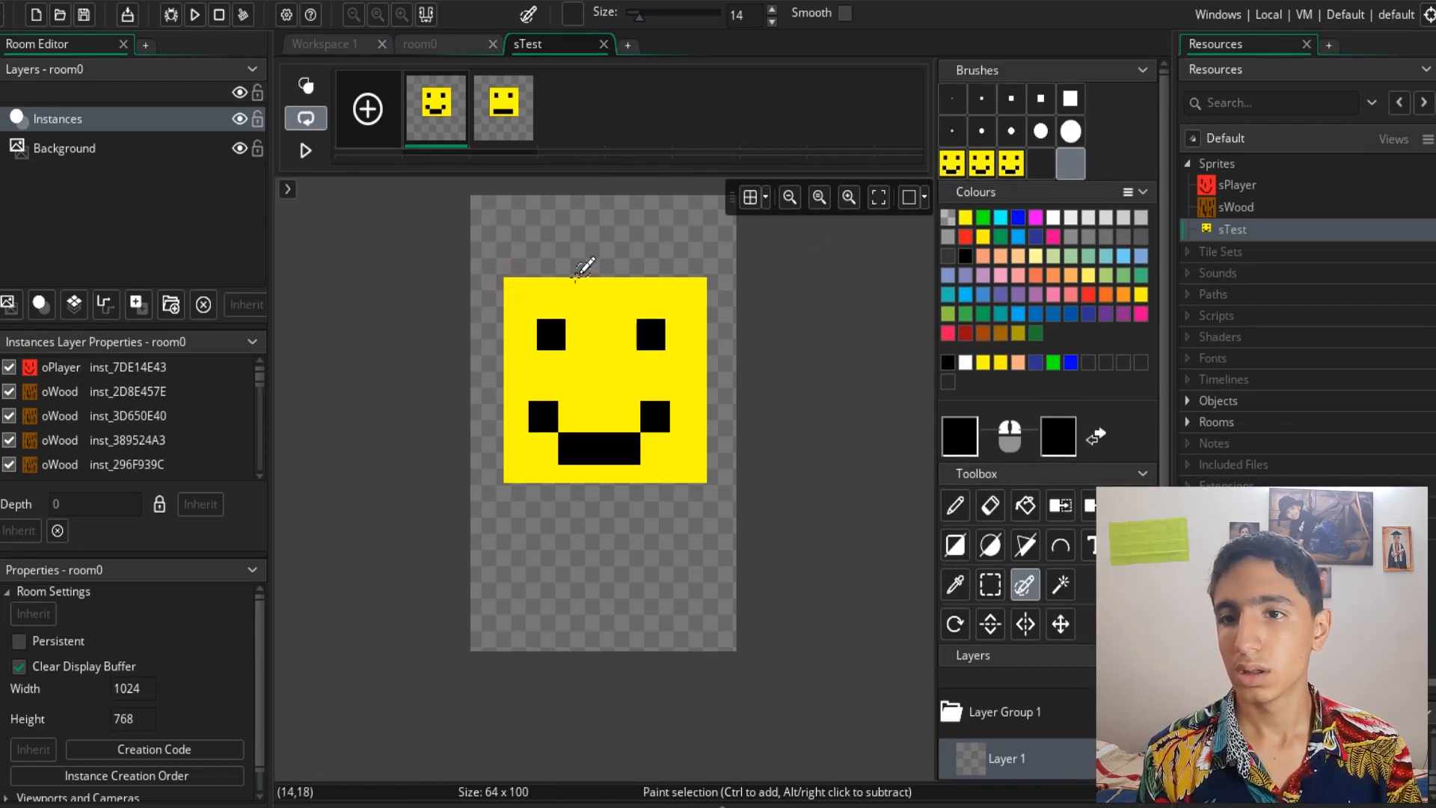
{"action": "left_click", "coordinate": [1060, 584]}
{"action": "left_click", "coordinate": [596, 474]}
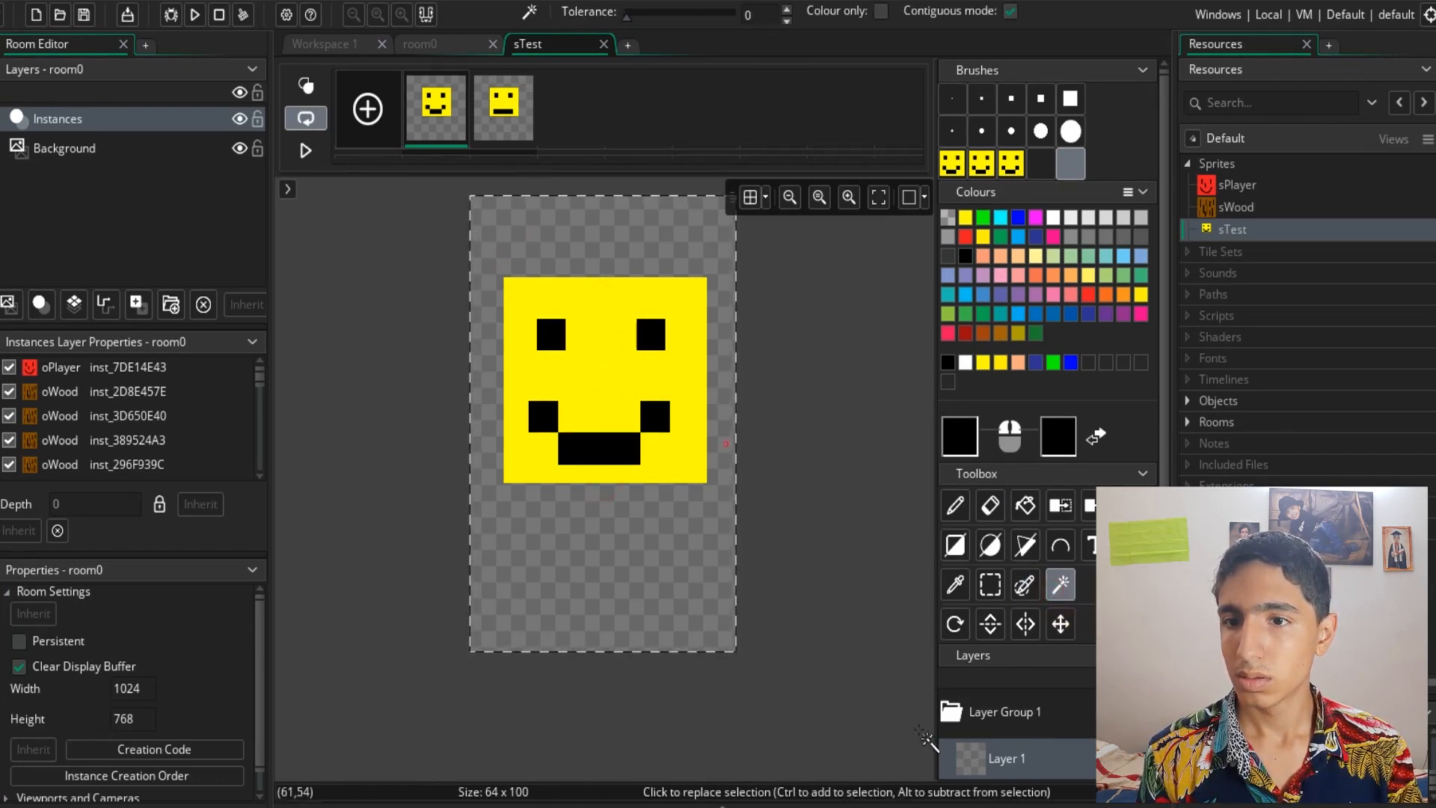
{"action": "scroll", "coordinate": [1026, 726], "scroll_direction": "down", "scroll_amount": 3}
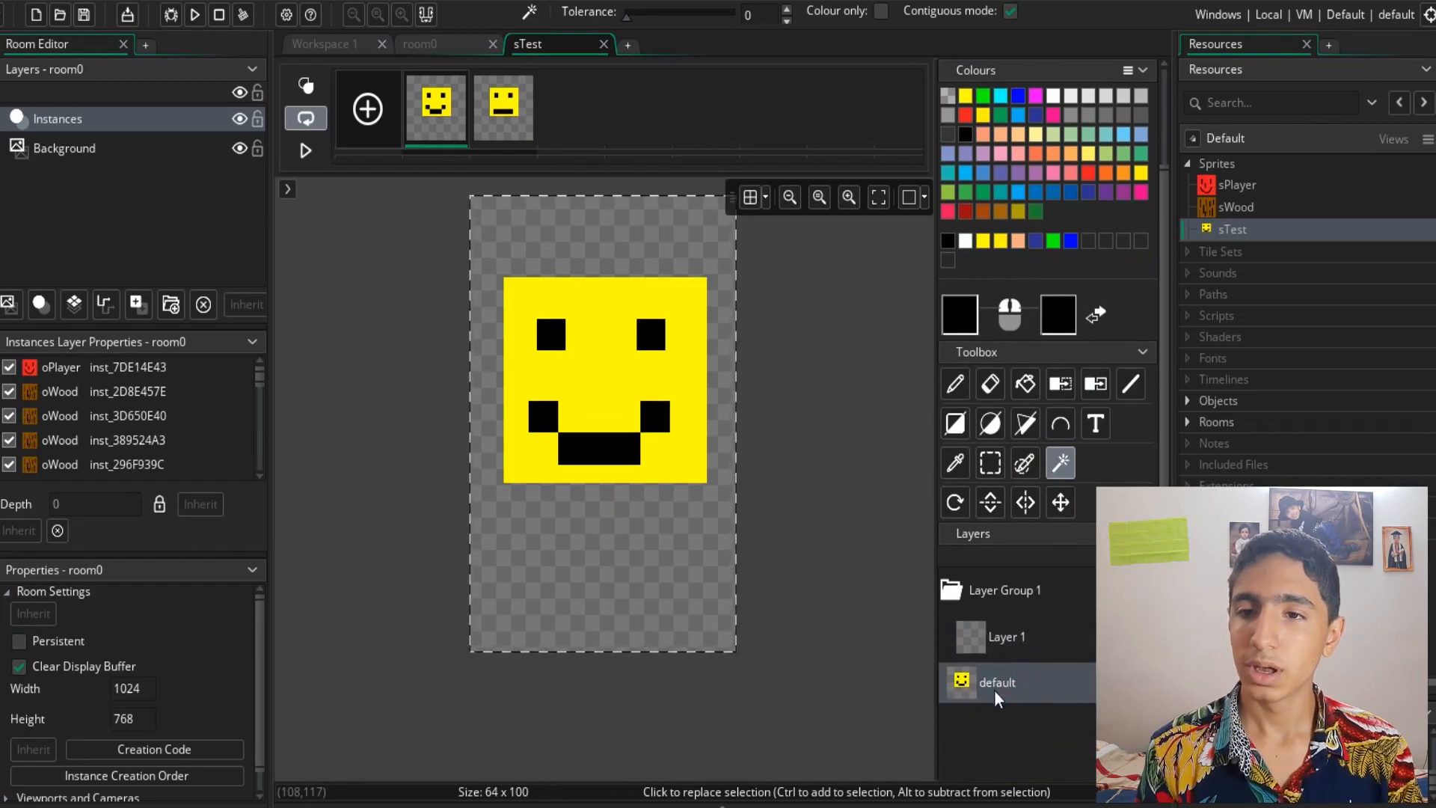
{"action": "scroll", "coordinate": [994, 688], "scroll_direction": "up", "scroll_amount": 3}
- Add an empty third frame to the sprite and return to frame 1
{"action": "left_click", "coordinate": [379, 133]}
{"action": "left_click", "coordinate": [430, 114]}
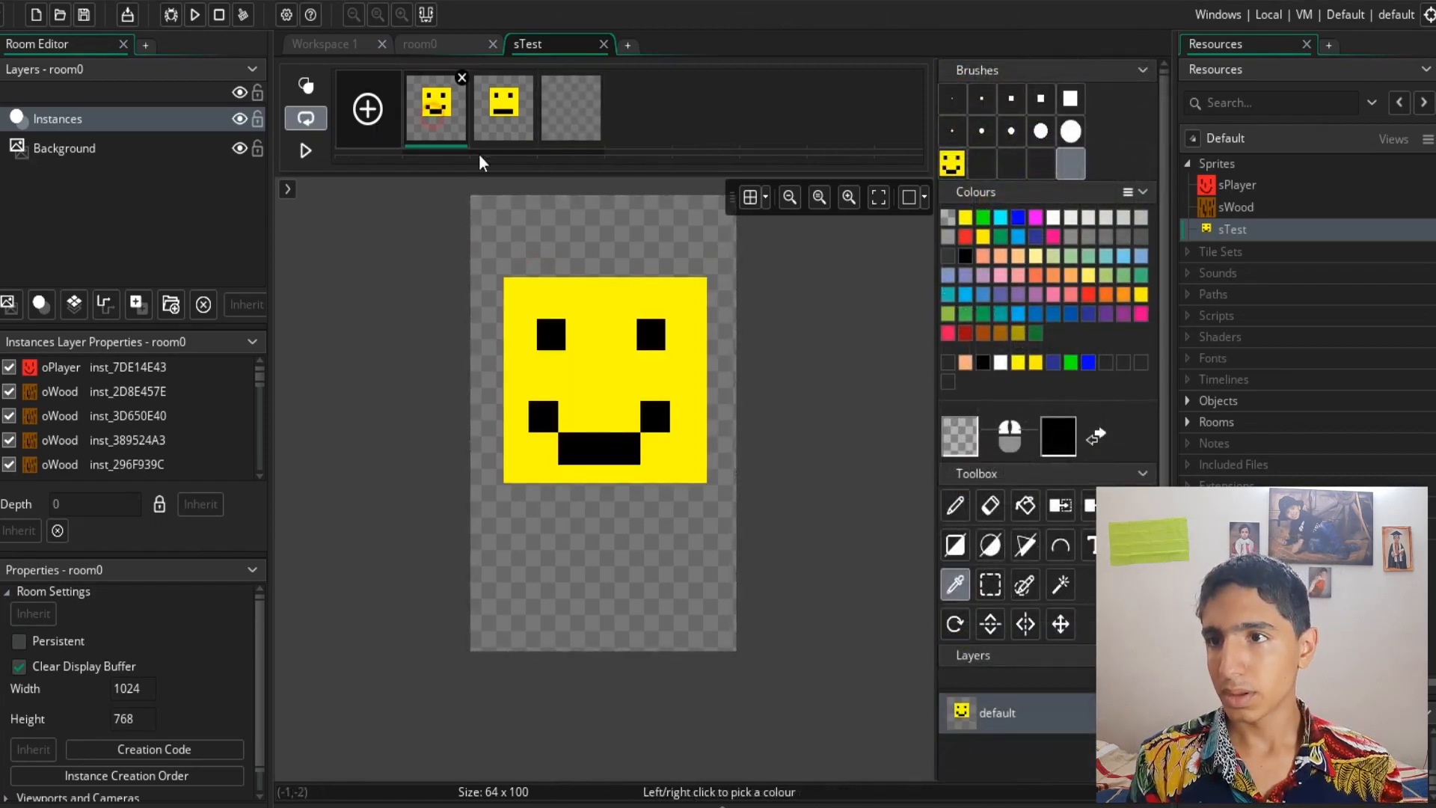
- Pick yellow from the face and try a small pencil stroke above it, undoing the stroke
{"action": "left_click", "coordinate": [696, 311]}
{"action": "left_click", "coordinate": [955, 506]}
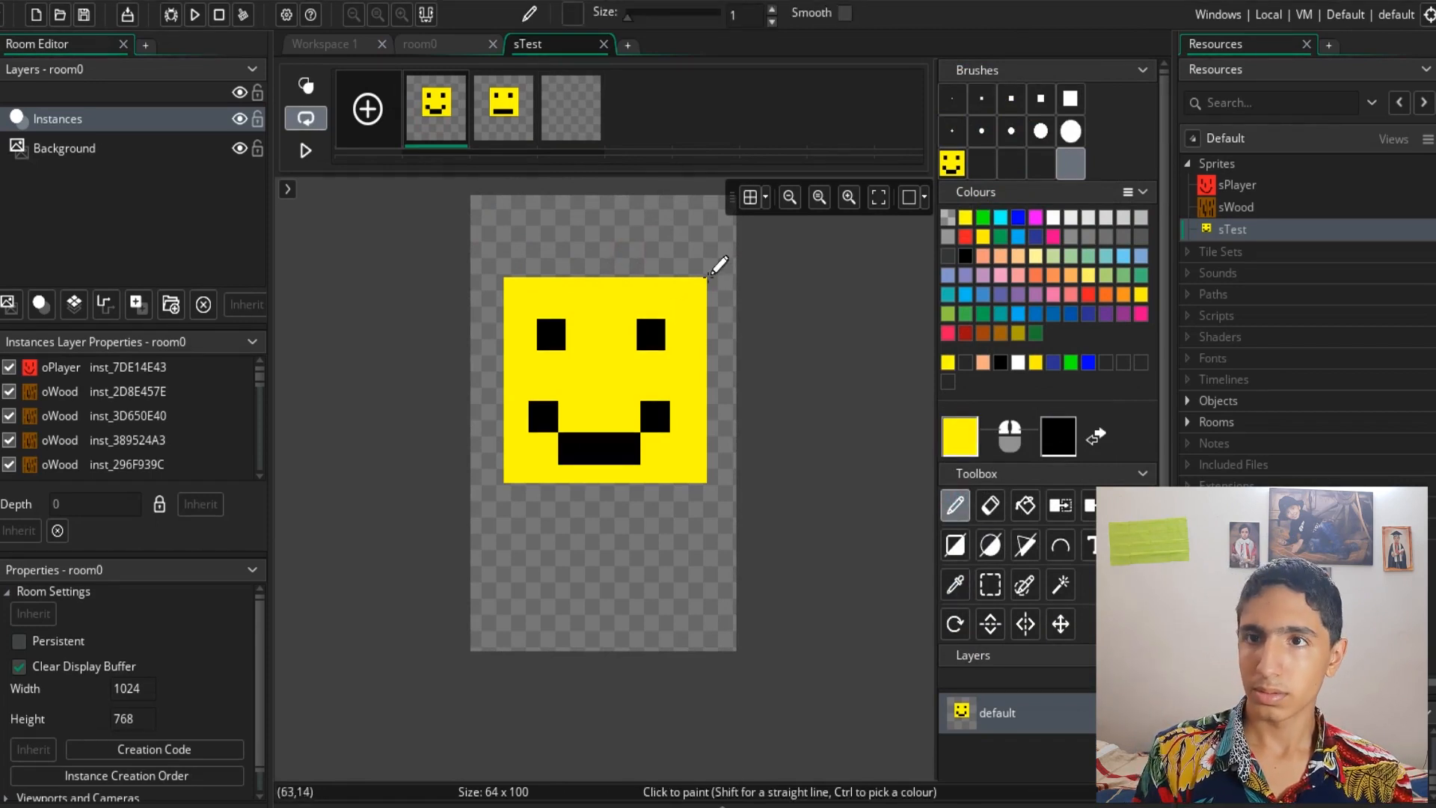
{"action": "left_click", "coordinate": [981, 98]}
{"action": "mouse_move", "coordinate": [524, 271]}
{"action": "left_mouse_down"}
{"action": "mouse_move", "coordinate": [533, 252]}
{"action": "mouse_move", "coordinate": [609, 275]}
{"action": "left_mouse_up"}
{"action": "key", "text": "ctrl+z"}
- Try the captured custom brushes, then switch back to the 1-pixel brush
{"action": "left_click", "coordinate": [1068, 170]}
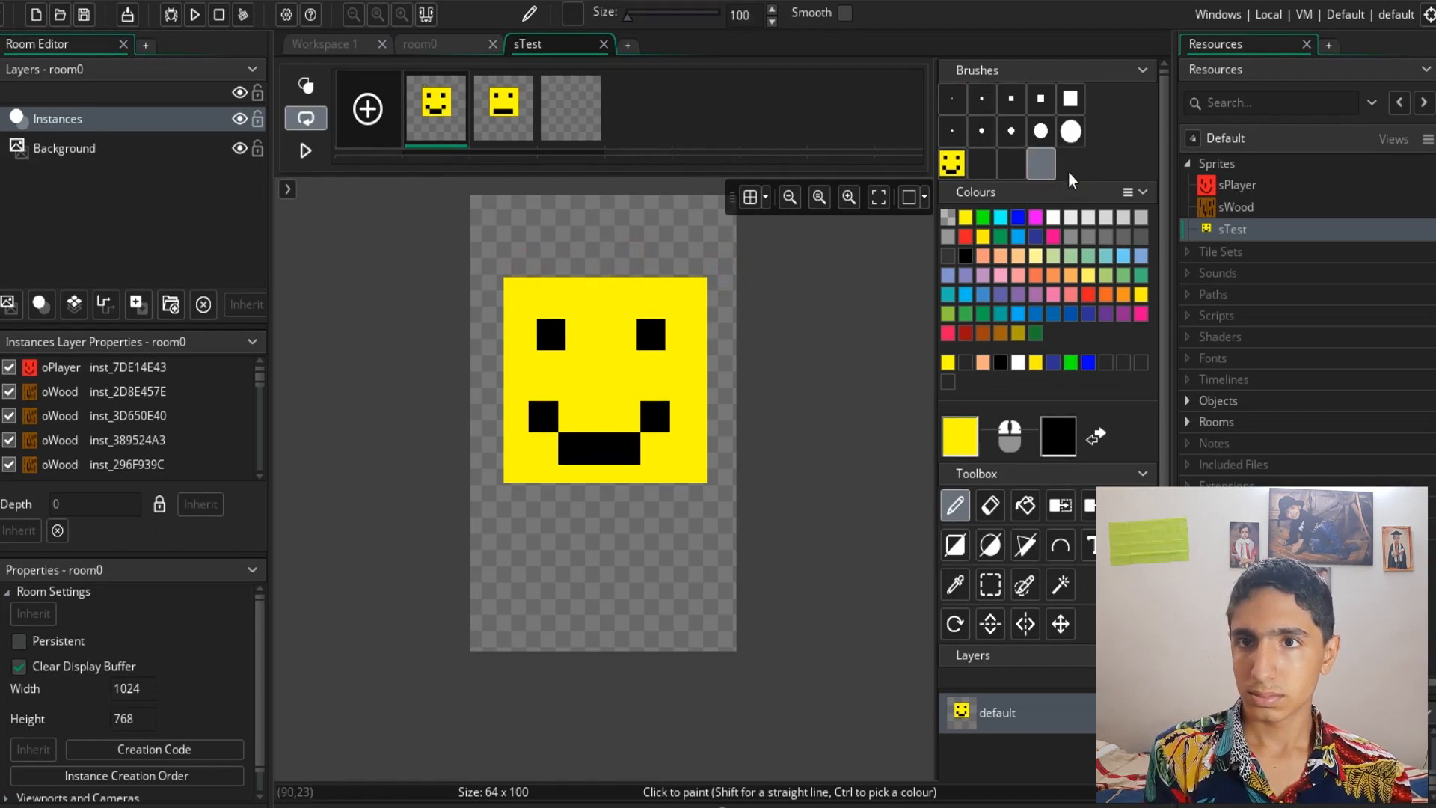
{"action": "left_click", "coordinate": [951, 163]}
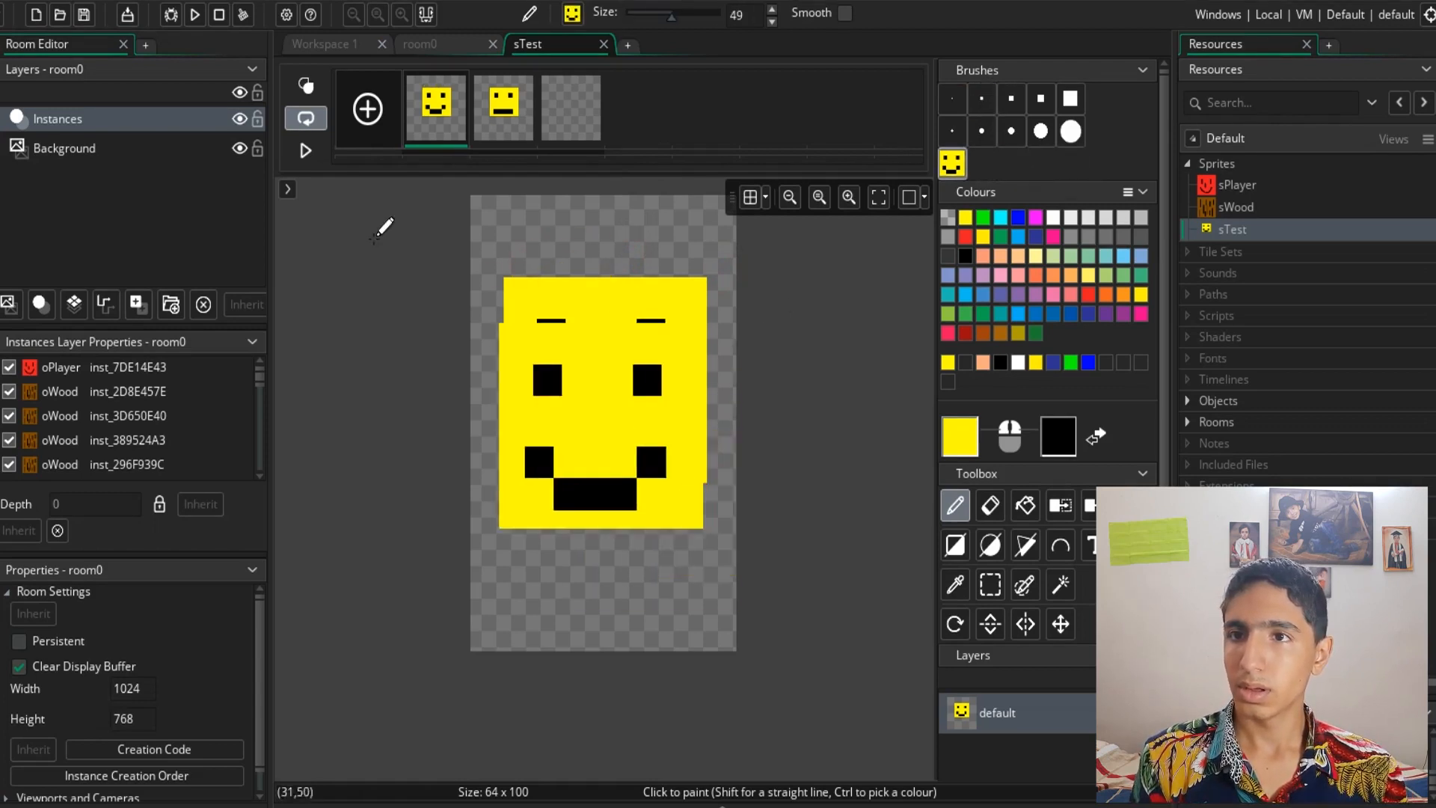
{"action": "left_click", "coordinate": [962, 163]}
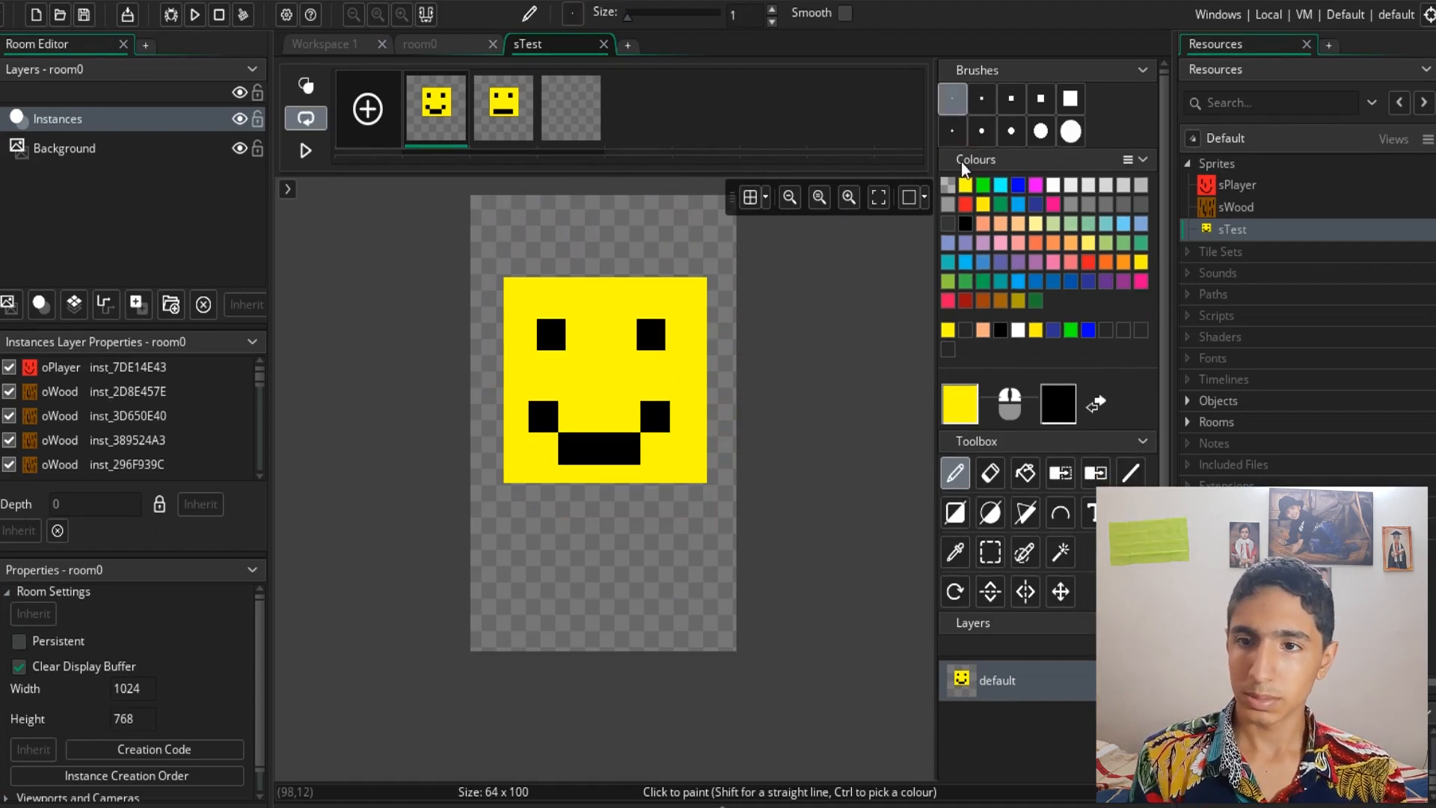
- Add a new layer above the default layer
{"action": "scroll", "coordinate": [1052, 702], "scroll_direction": "down", "scroll_amount": 3}
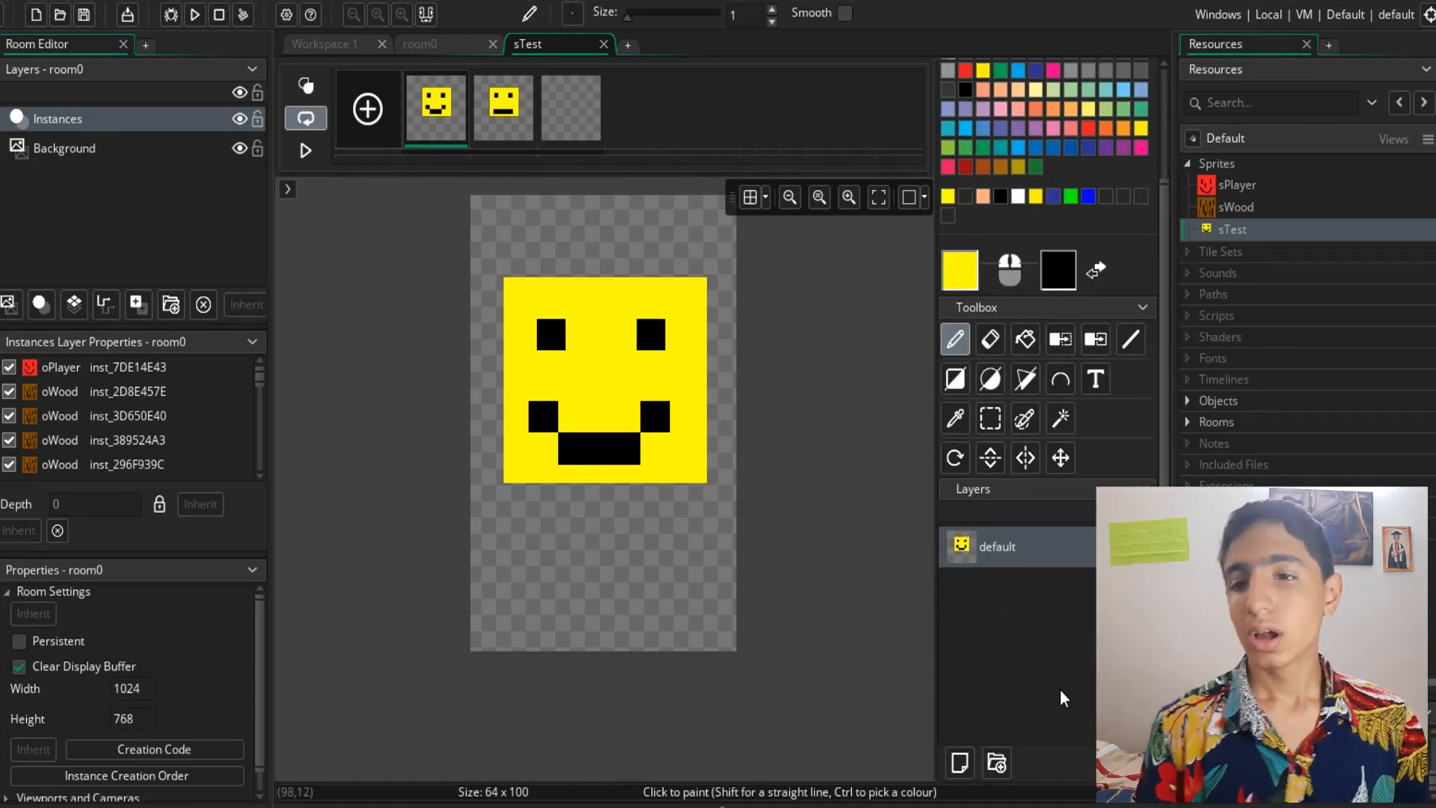
{"action": "left_click", "coordinate": [959, 761]}
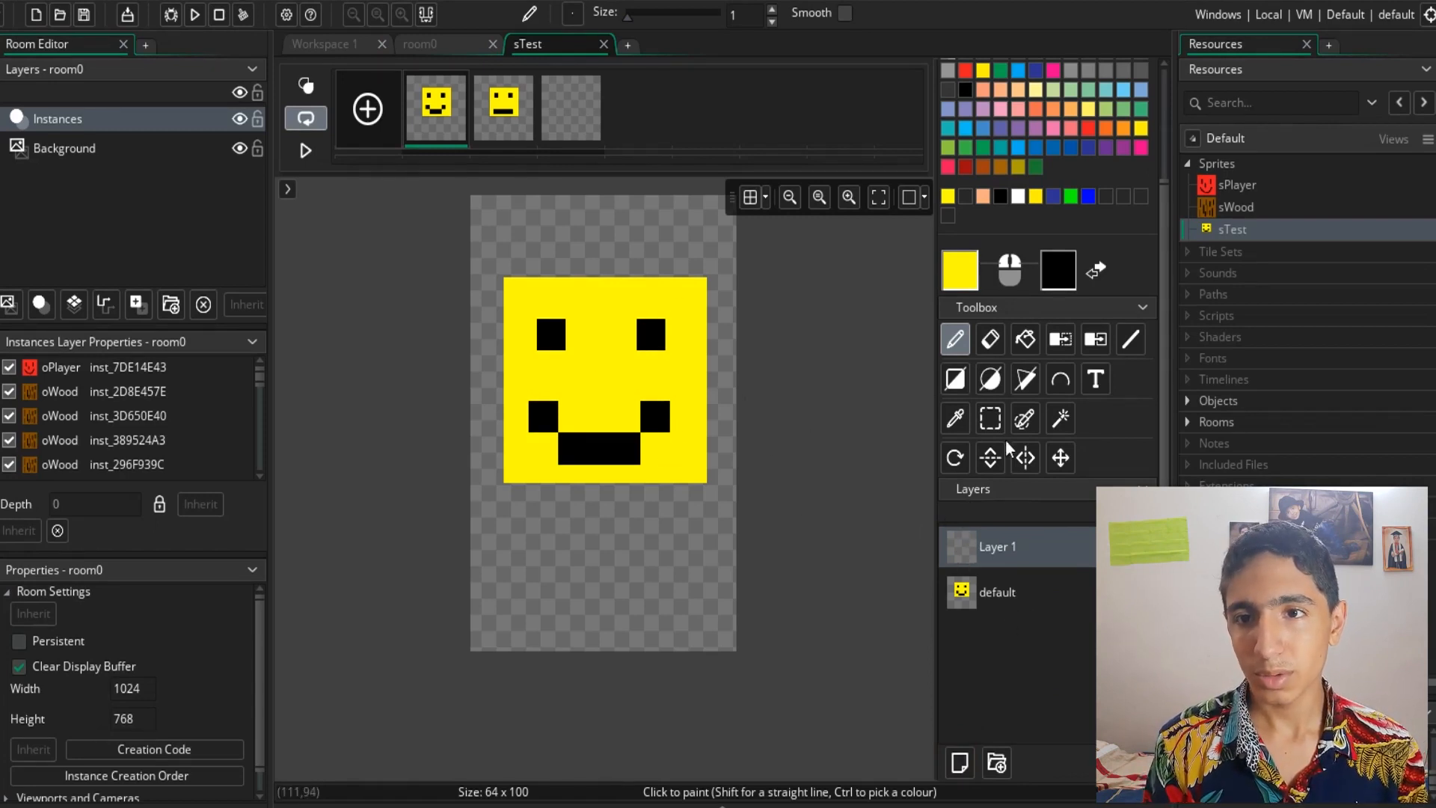
- Select the default layer and paint a selection around the face's left eye with the paint selection tool
{"action": "left_click", "coordinate": [1063, 421]}
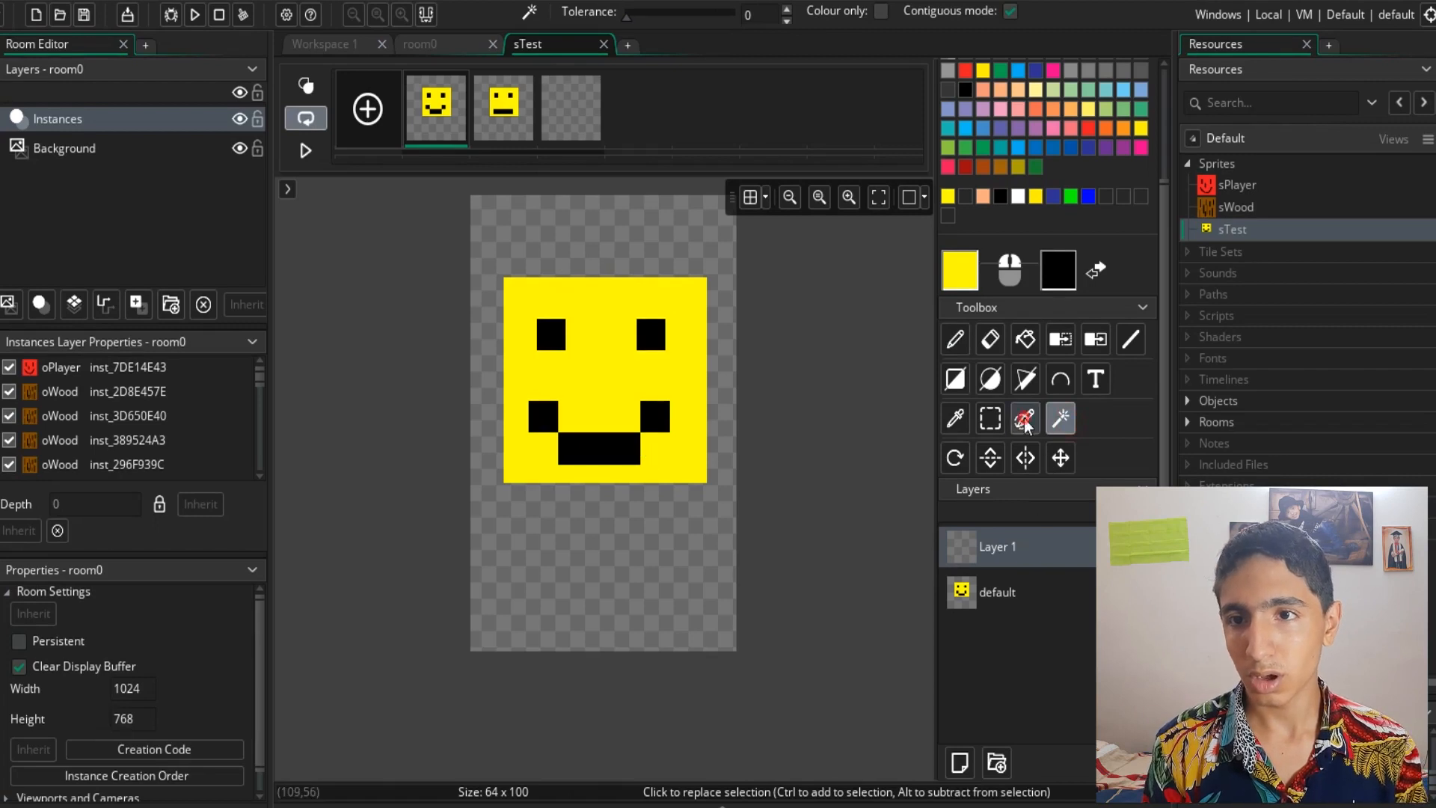
{"action": "left_click", "coordinate": [992, 419]}
{"action": "left_click", "coordinate": [1011, 591]}
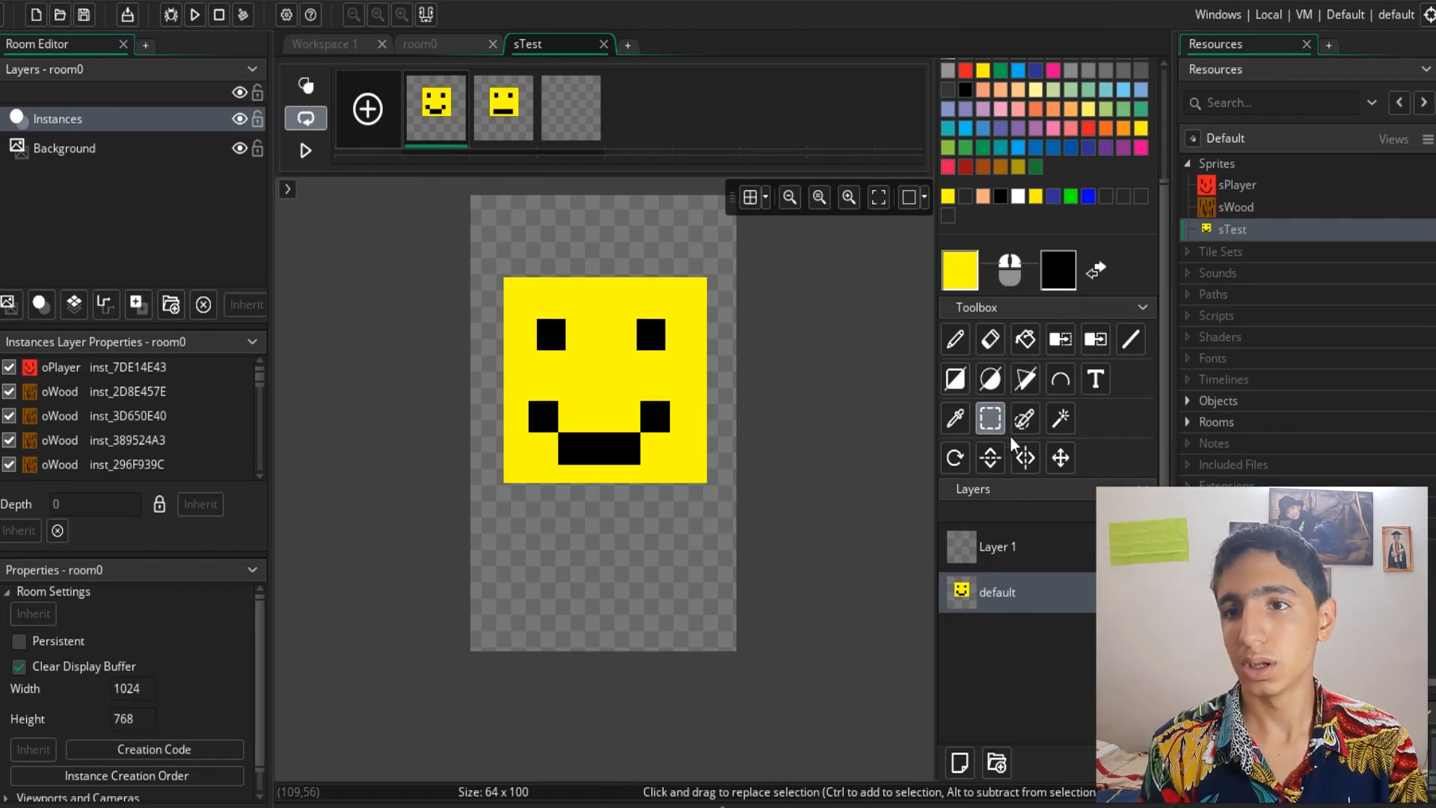
{"action": "left_click", "coordinate": [1025, 419]}
{"action": "mouse_move", "coordinate": [523, 290]}
{"action": "left_mouse_down"}
{"action": "mouse_move", "coordinate": [580, 295]}
{"action": "mouse_move", "coordinate": [587, 311]}
{"action": "mouse_move", "coordinate": [494, 356]}
{"action": "mouse_move", "coordinate": [548, 297]}
{"action": "left_mouse_up"}
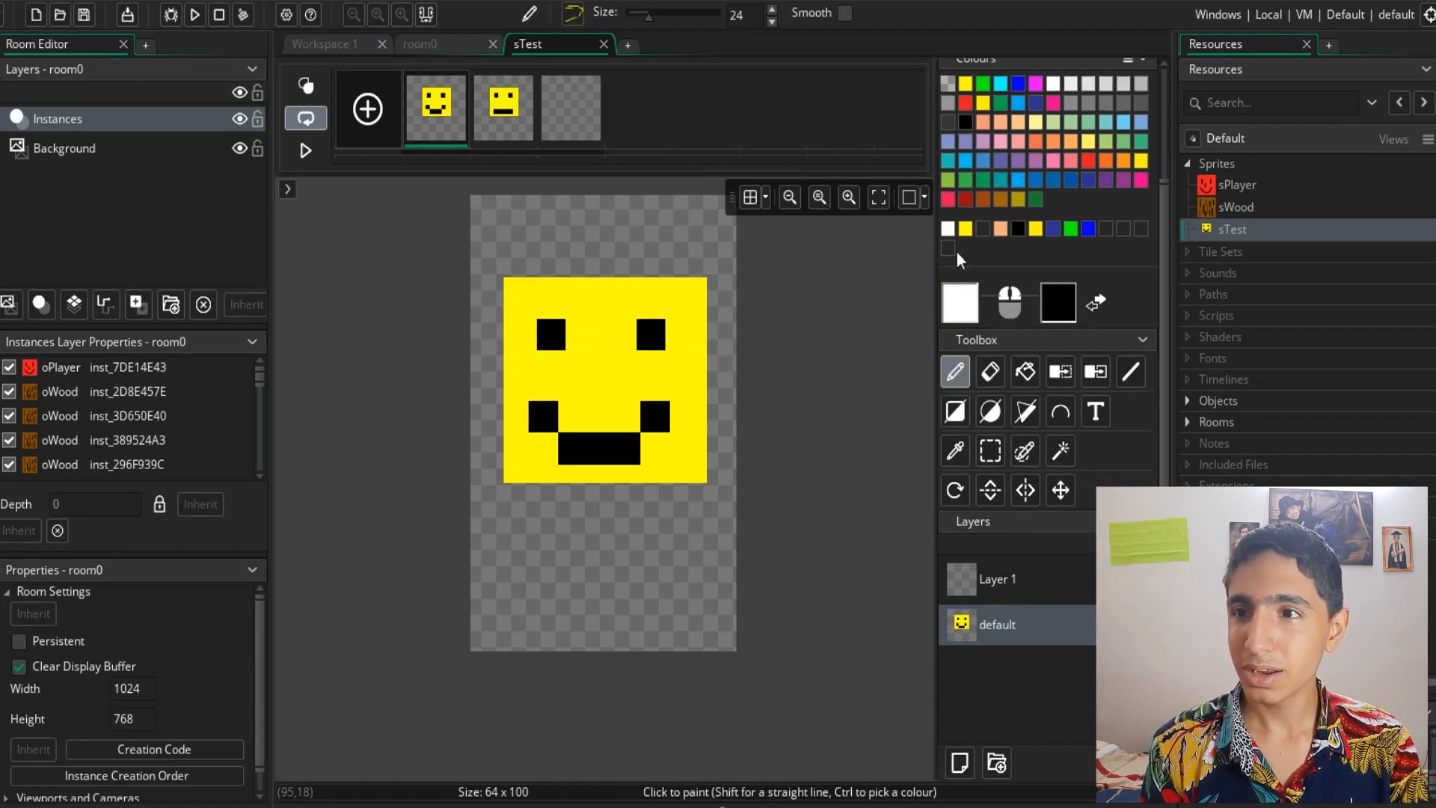
{"action": "mouse_move", "coordinate": [722, 359]}
{"action": "left_mouse_down"}
{"action": "mouse_move", "coordinate": [718, 266]}
{"action": "mouse_move", "coordinate": [658, 209]}
{"action": "left_mouse_up"}
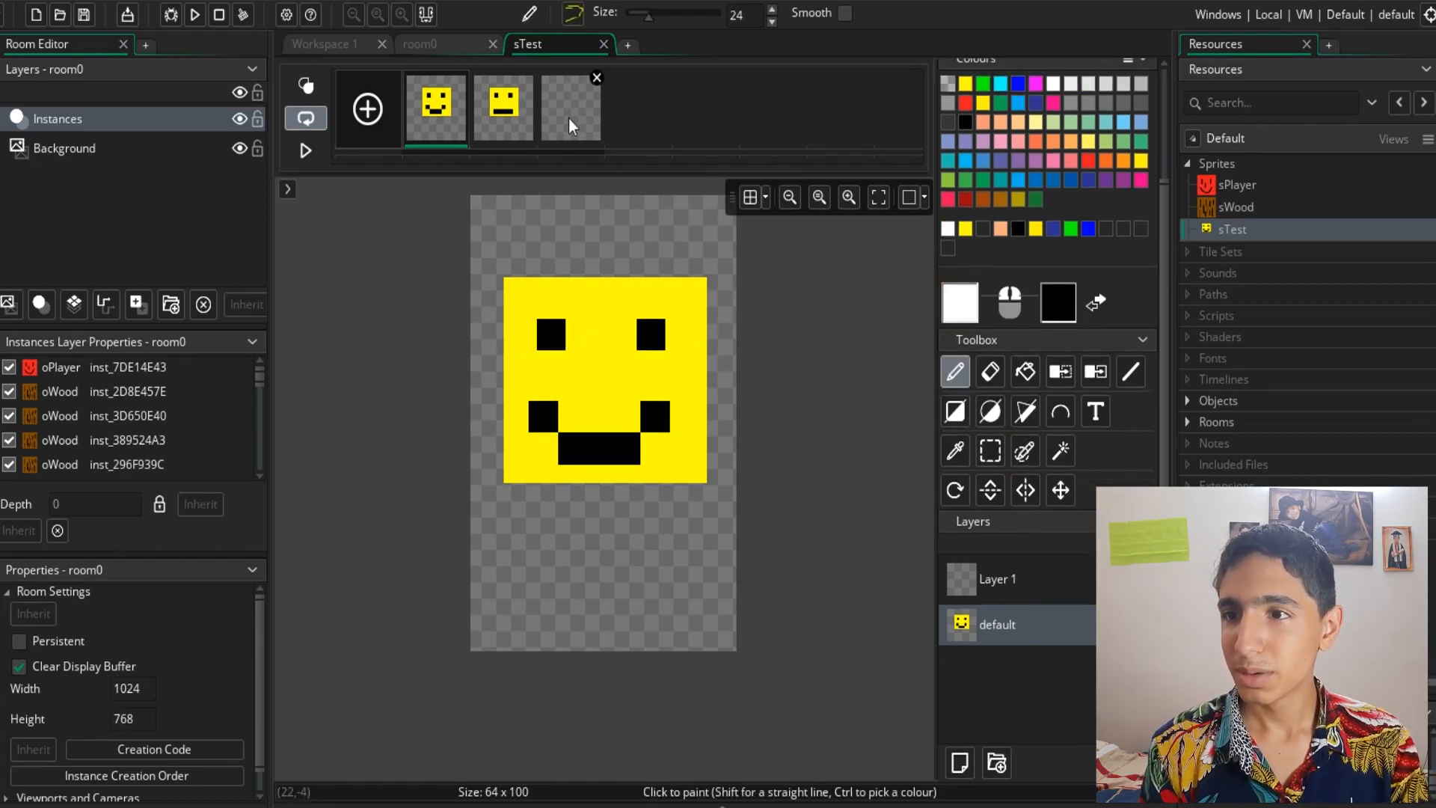
- Paint strokes with the captured brush on frame 3, undoing them
{"action": "left_click", "coordinate": [571, 109]}
{"action": "left_click_drag", "start_coordinate": [570, 269], "coordinate": [585, 337]}
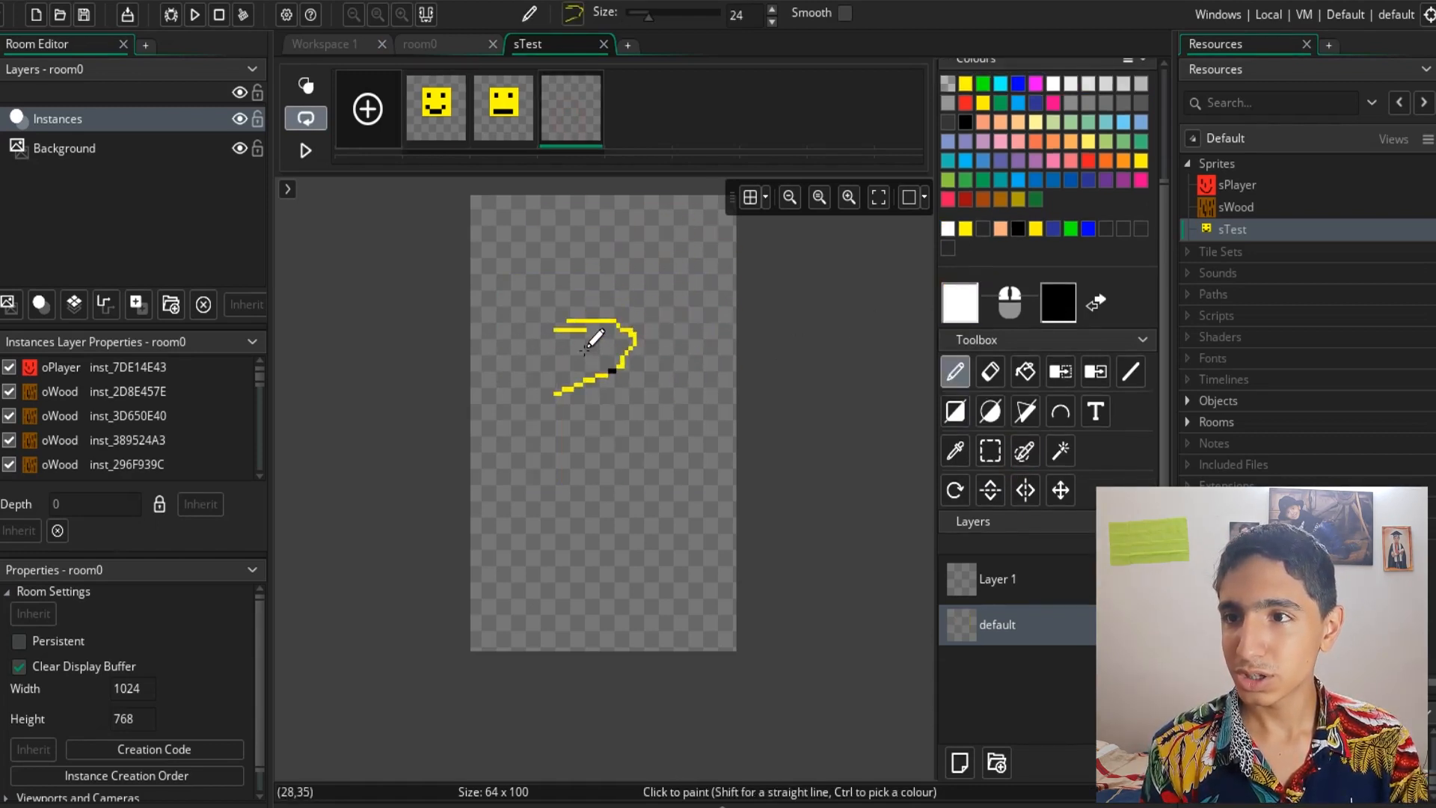
{"action": "mouse_move", "coordinate": [594, 470]}
{"action": "left_mouse_down"}
{"action": "mouse_move", "coordinate": [503, 373]}
{"action": "mouse_move", "coordinate": [670, 407]}
{"action": "mouse_move", "coordinate": [535, 464]}
{"action": "mouse_move", "coordinate": [576, 449]}
{"action": "mouse_move", "coordinate": [710, 554]}
{"action": "left_mouse_up"}
{"action": "key", "text": "ctrl+z"}
{"action": "key", "text": "ctrl+z"}
{"action": "key", "text": "ctrl+z"}
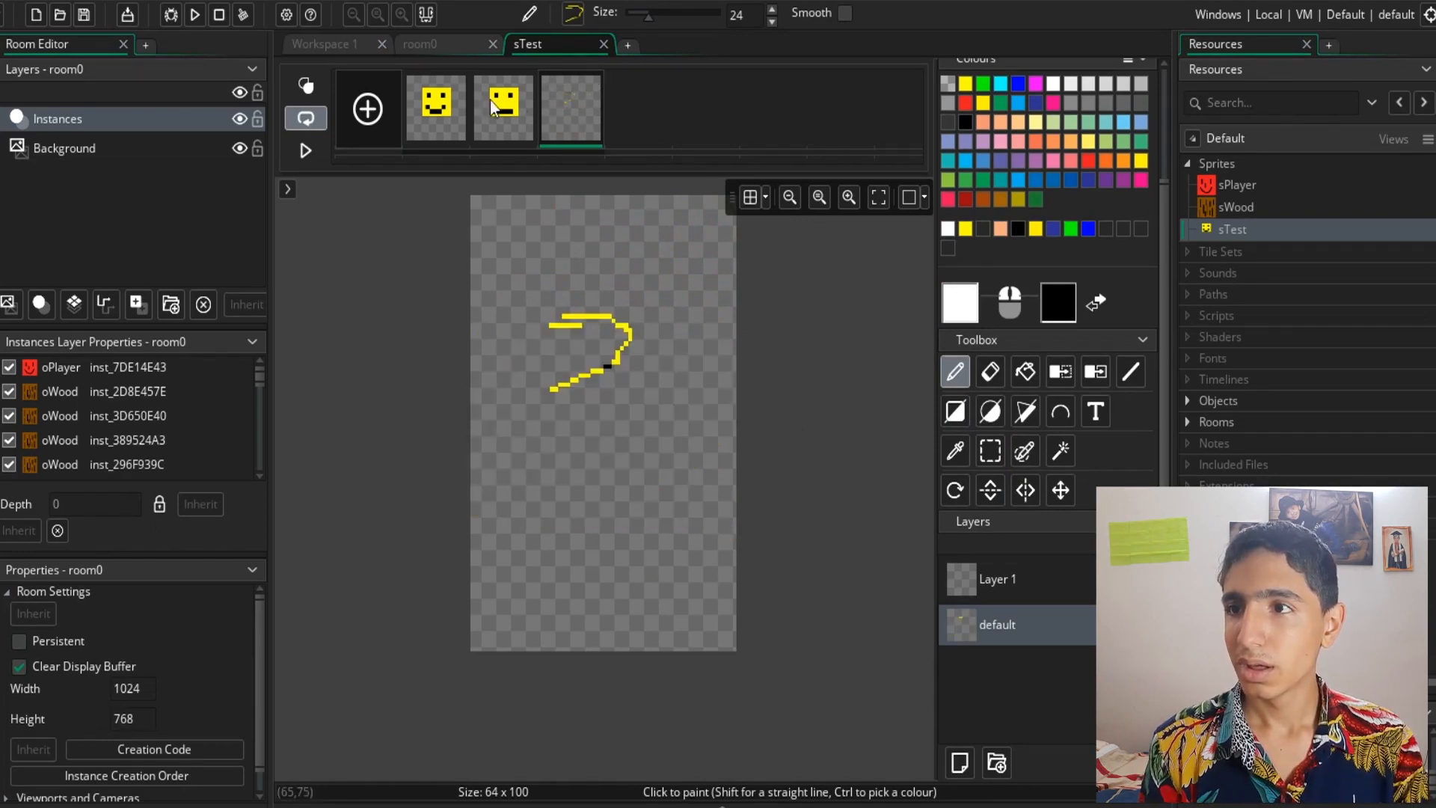
- Copy the yellow face with the magic wand and stamp it onto frame 3, undoing the stamp
{"action": "left_click", "coordinate": [437, 122]}
{"action": "left_click", "coordinate": [1057, 454]}
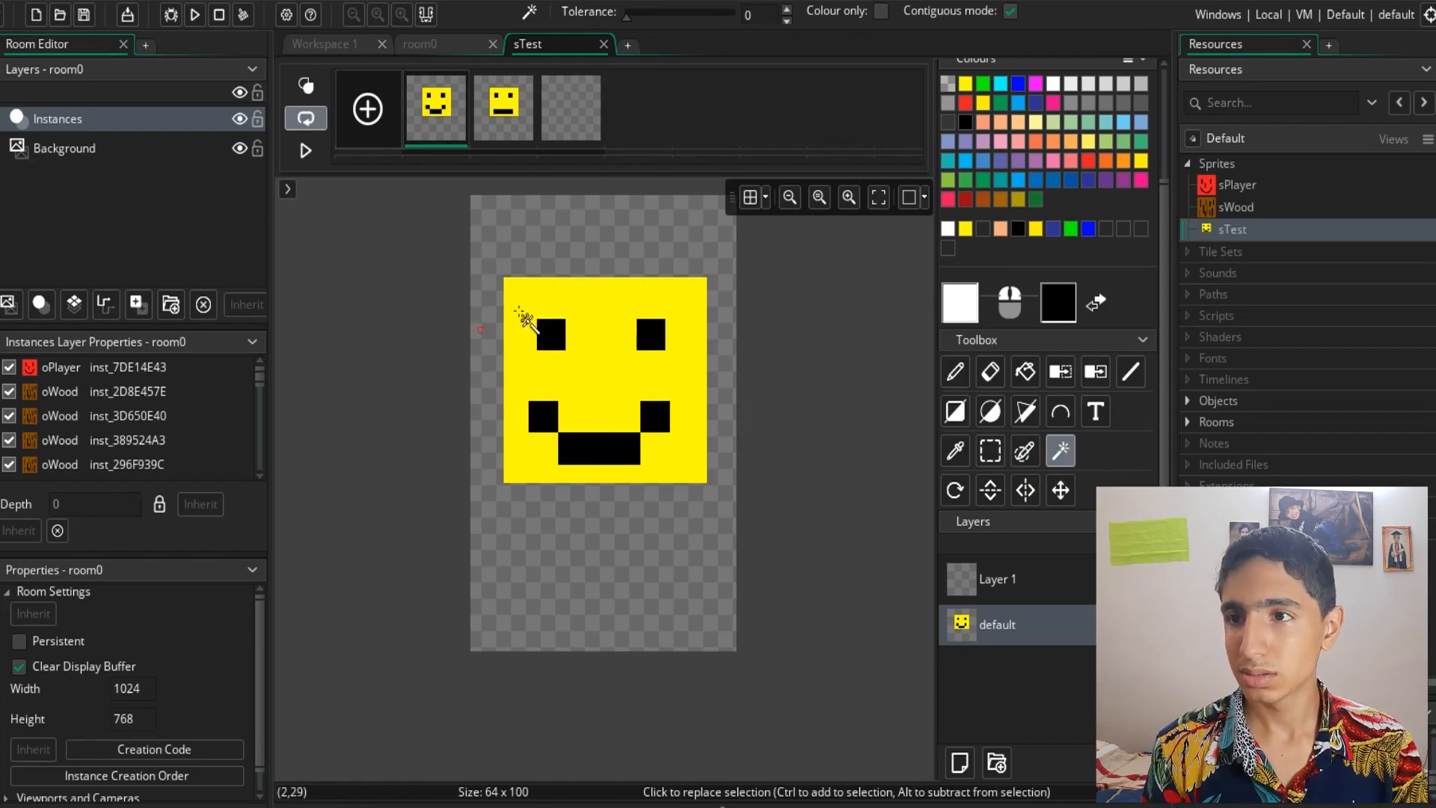
{"action": "left_click", "coordinate": [598, 360]}
{"action": "key", "text": "ctrl+c"}
{"action": "left_click", "coordinate": [560, 139]}
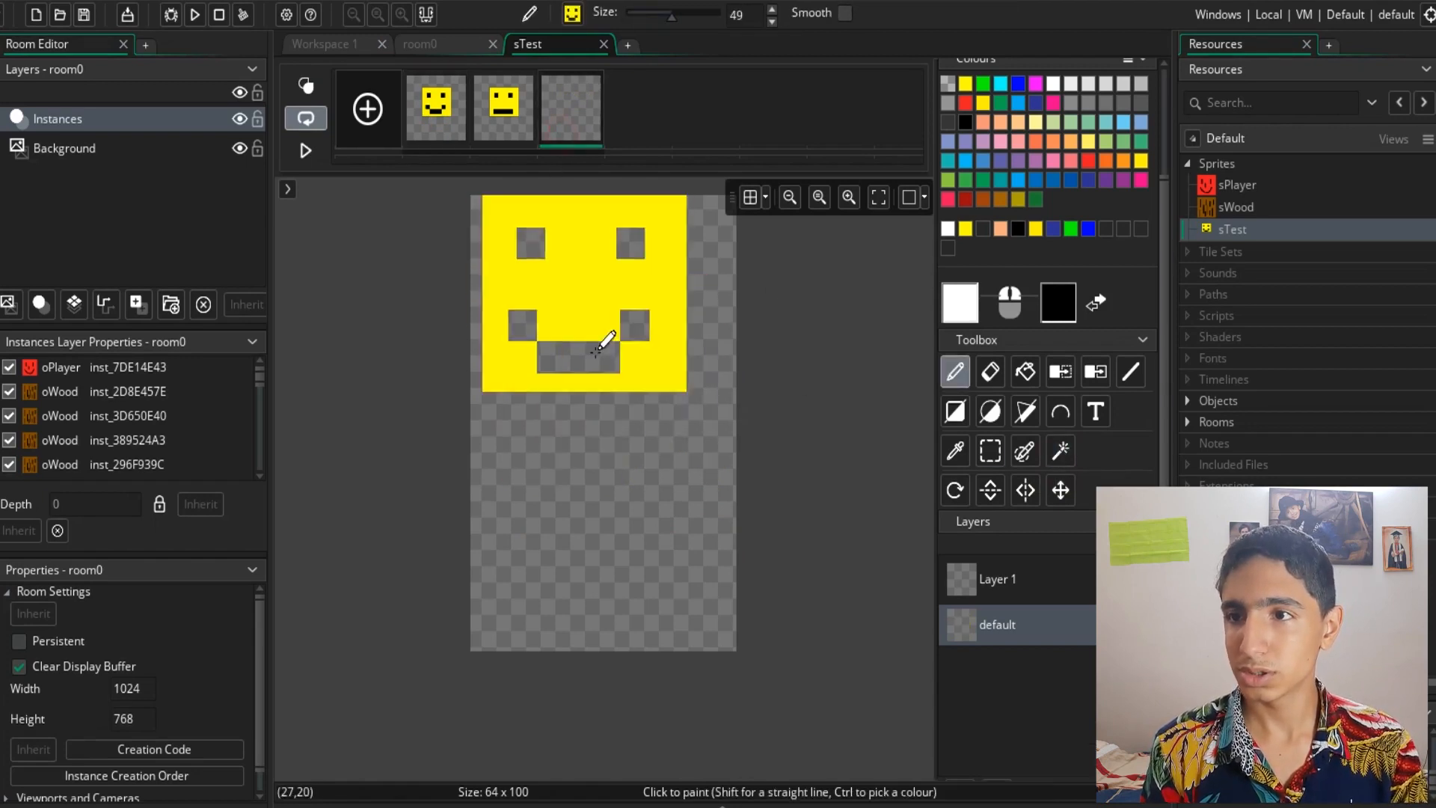
{"action": "left_click", "coordinate": [612, 423]}
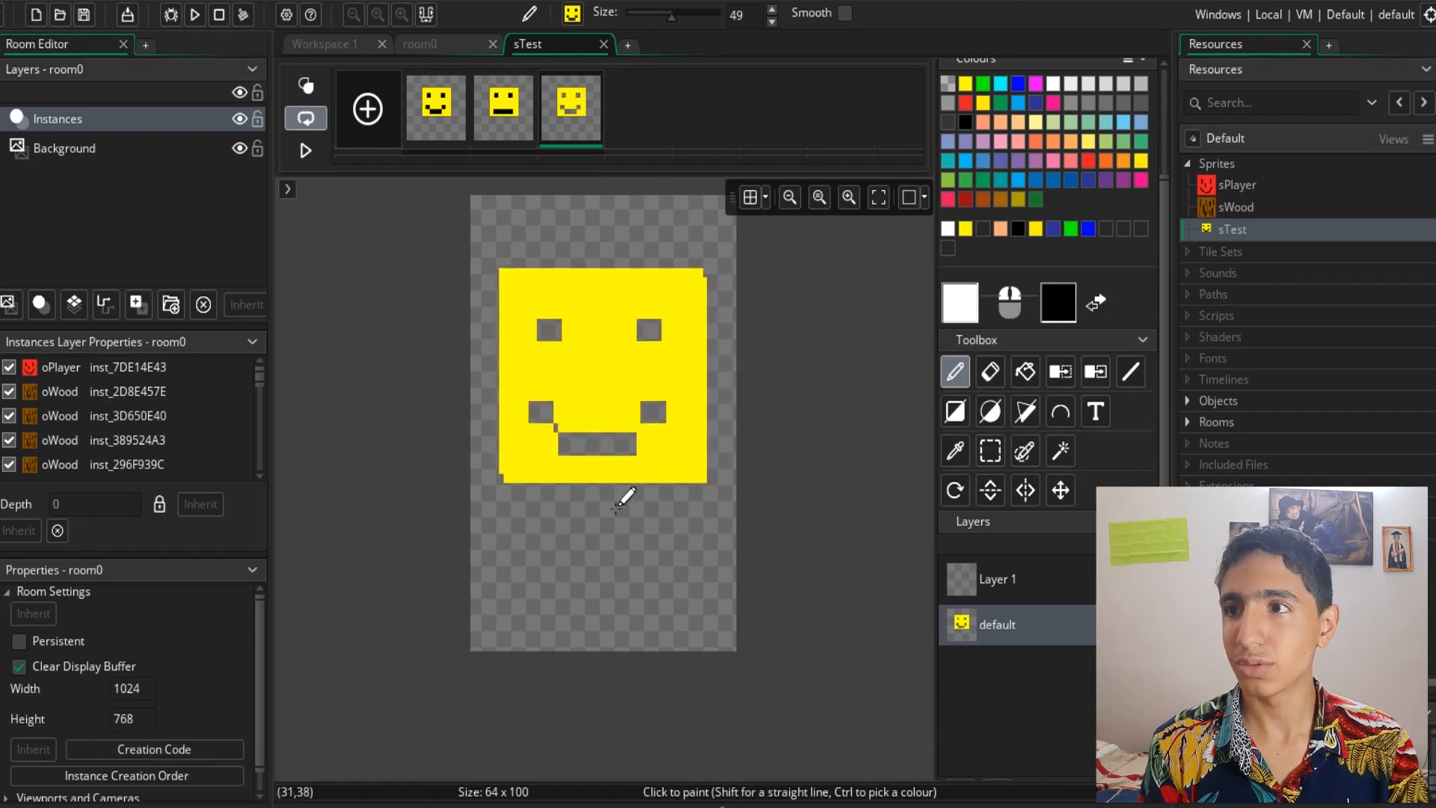
{"action": "key", "text": "ctrl+z"}
- Select the face's black eyes and mouth with the magic wand, stamp them onto frame 3, and undo it
{"action": "left_click", "coordinate": [452, 119]}
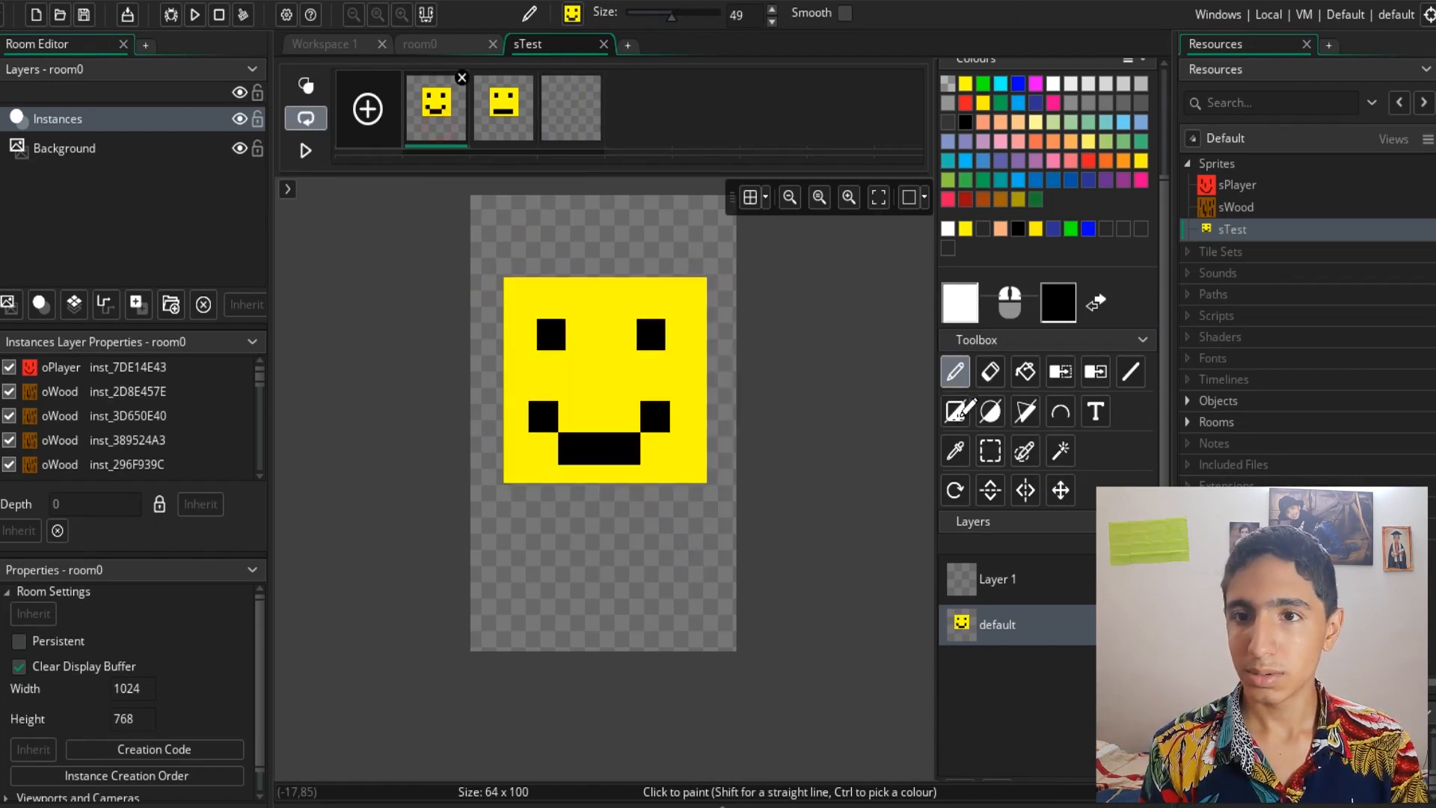
{"action": "left_click", "coordinate": [1063, 460]}
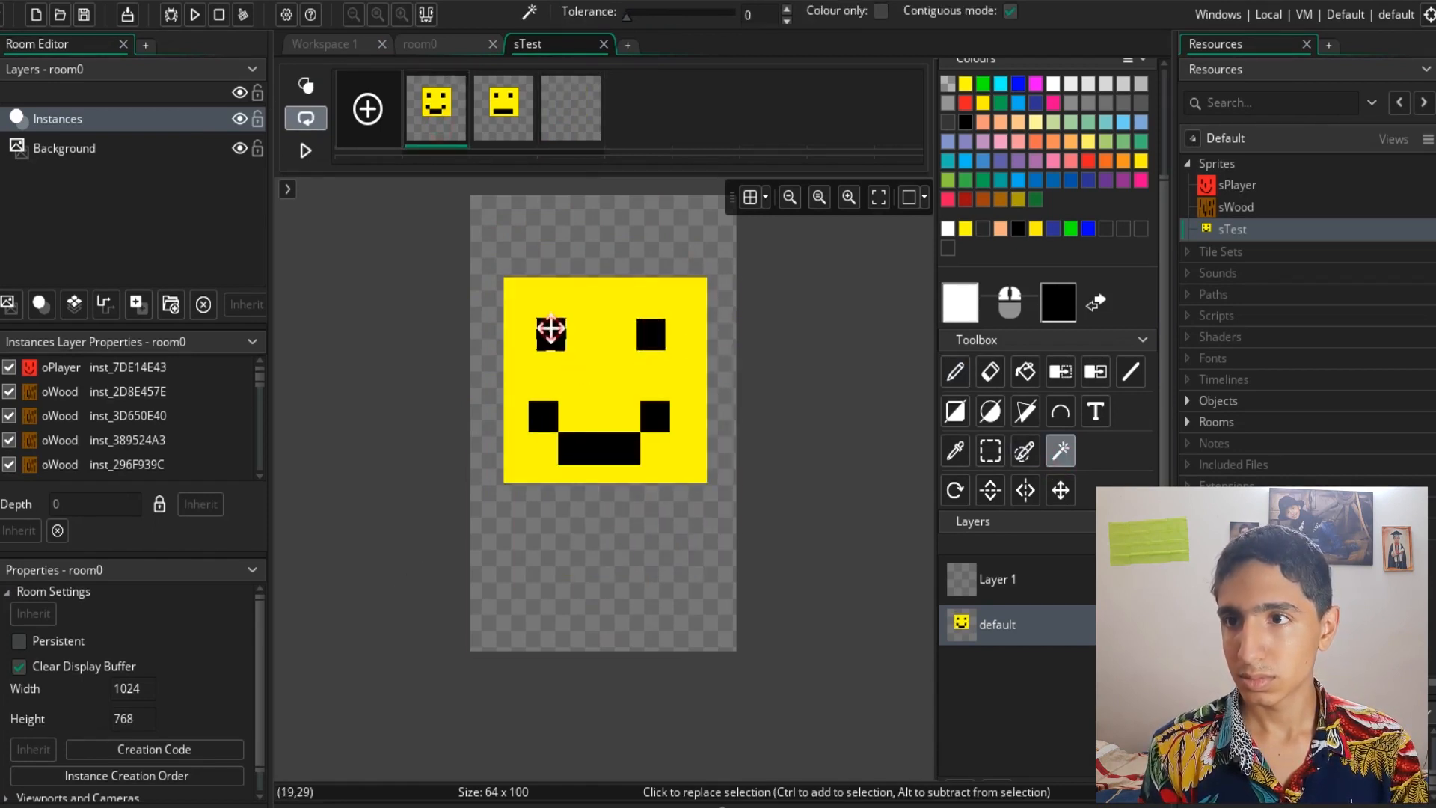
{"action": "left_click", "coordinate": [651, 333]}
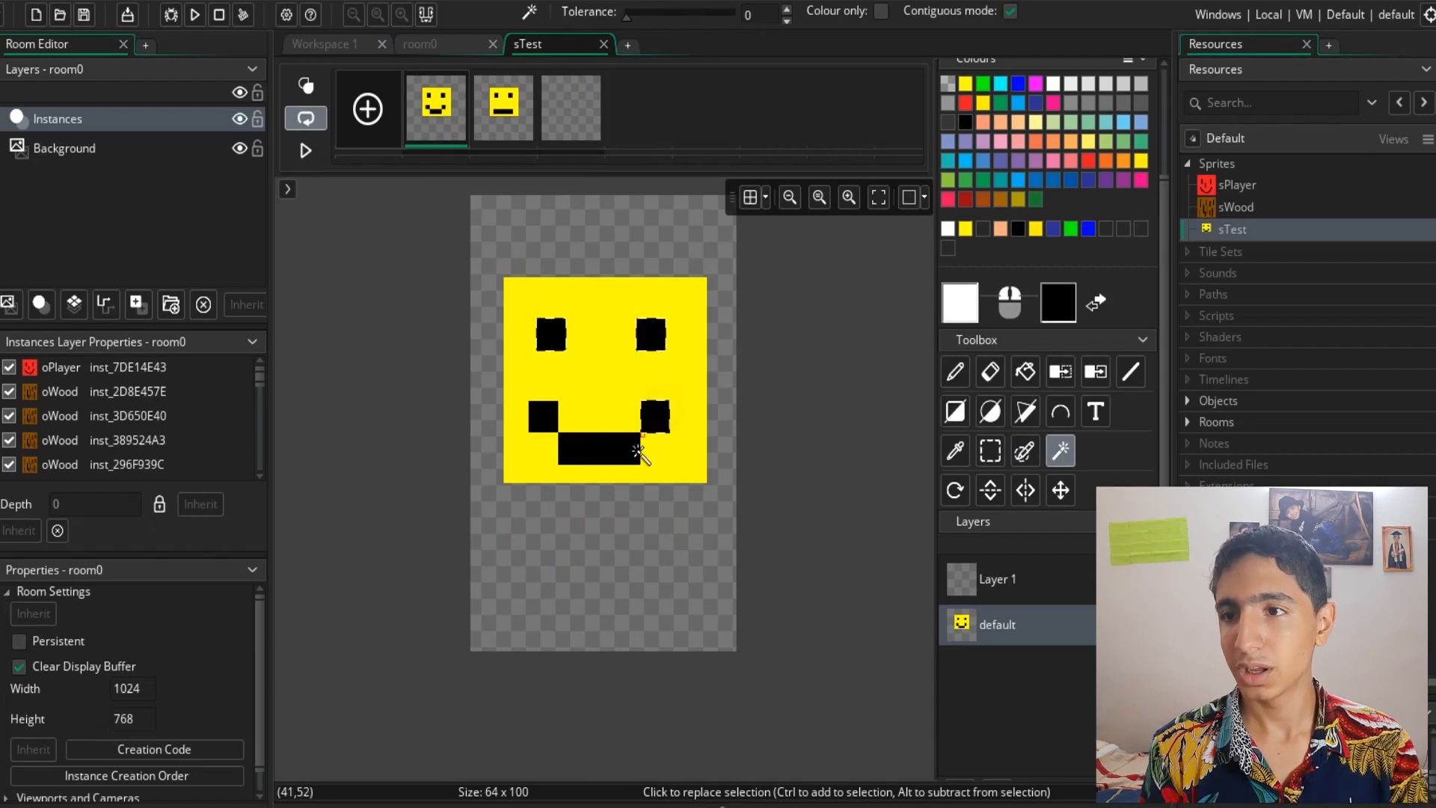
{"action": "left_click", "coordinate": [544, 419]}
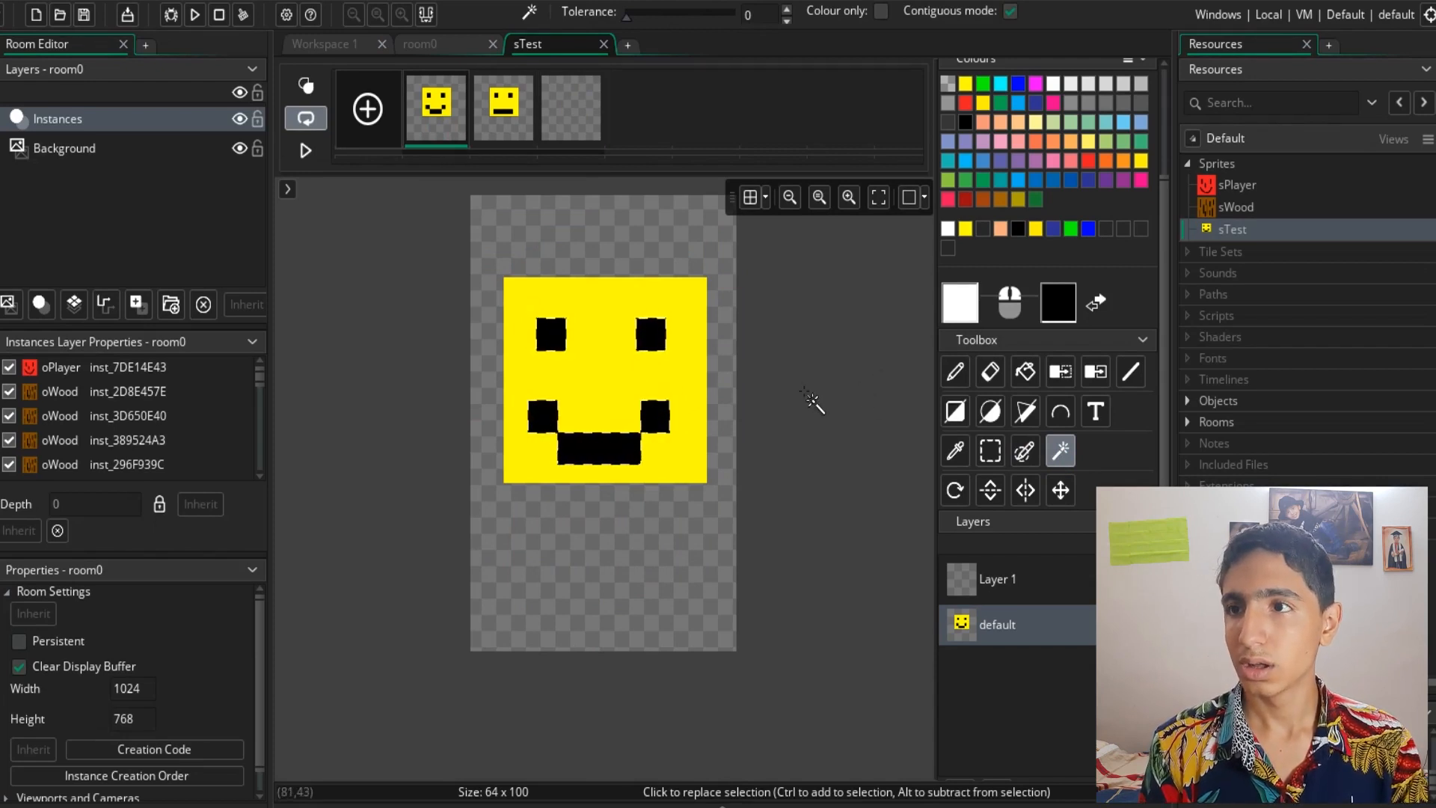
{"action": "key", "text": "d"}
{"action": "left_click", "coordinate": [566, 133]}
{"action": "left_click", "coordinate": [602, 390]}
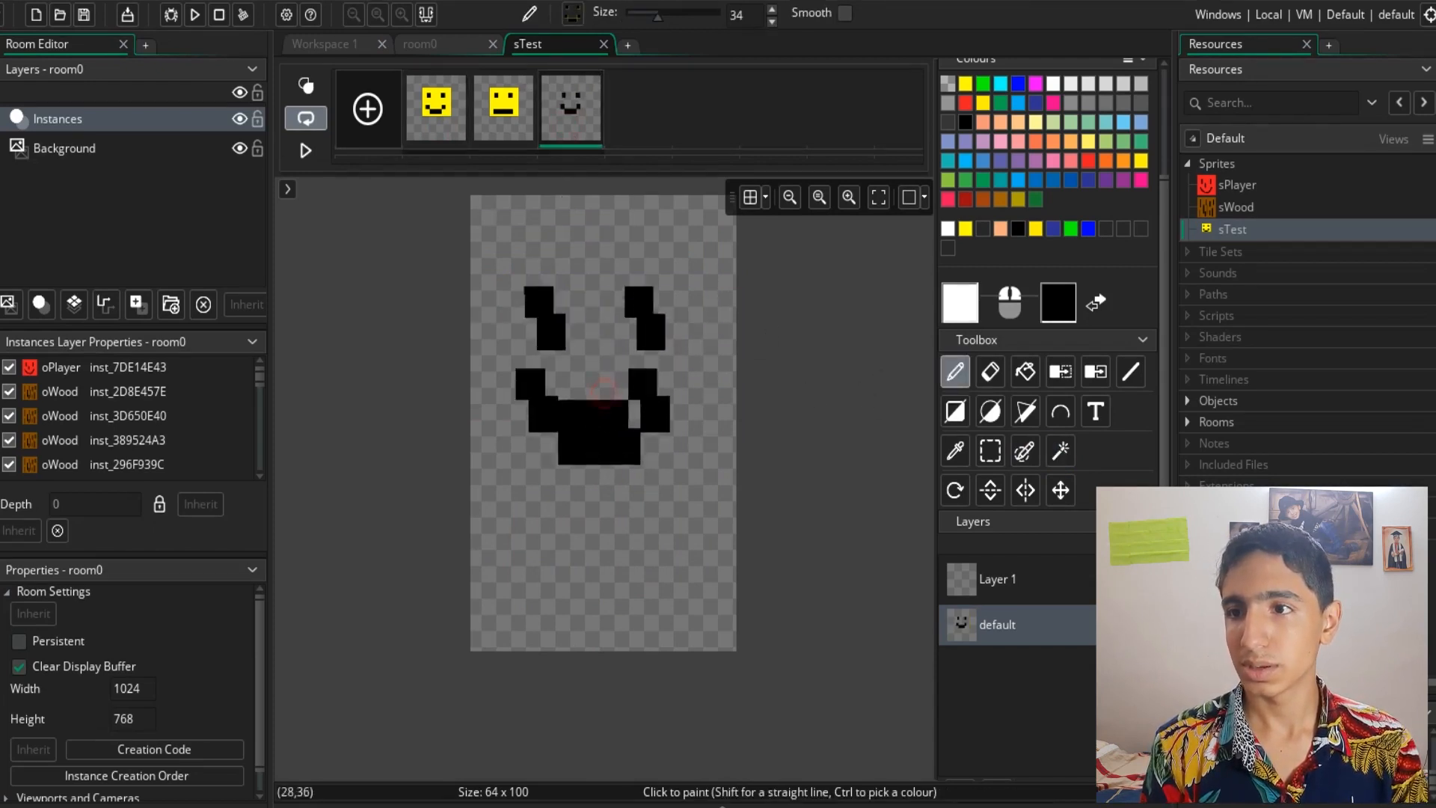
{"action": "key", "text": "ctrl+z"}
- Try rotating the current brush about 76 degrees with the Rotate tool on frame 1
{"action": "left_click", "coordinate": [431, 134]}
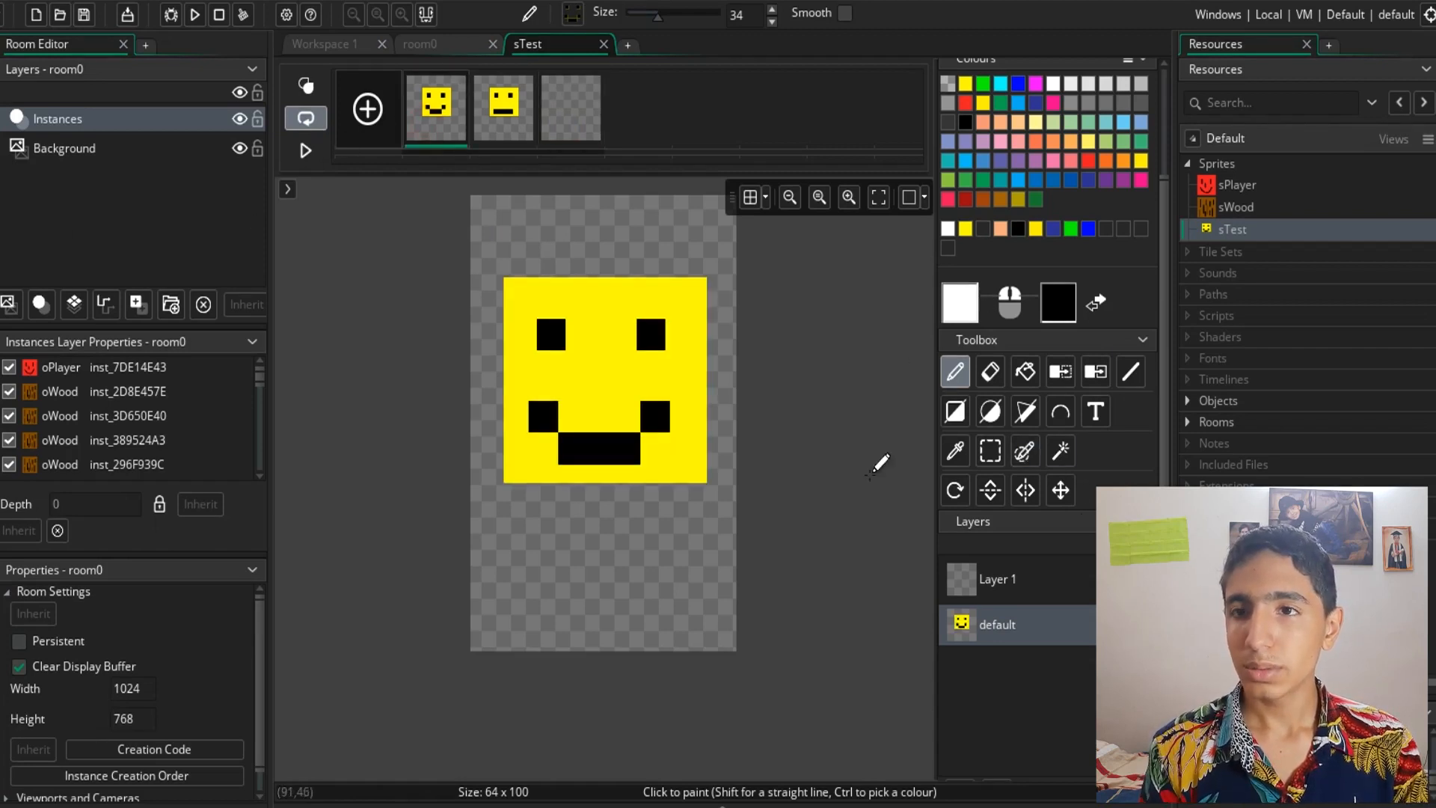
{"action": "left_click", "coordinate": [954, 491]}
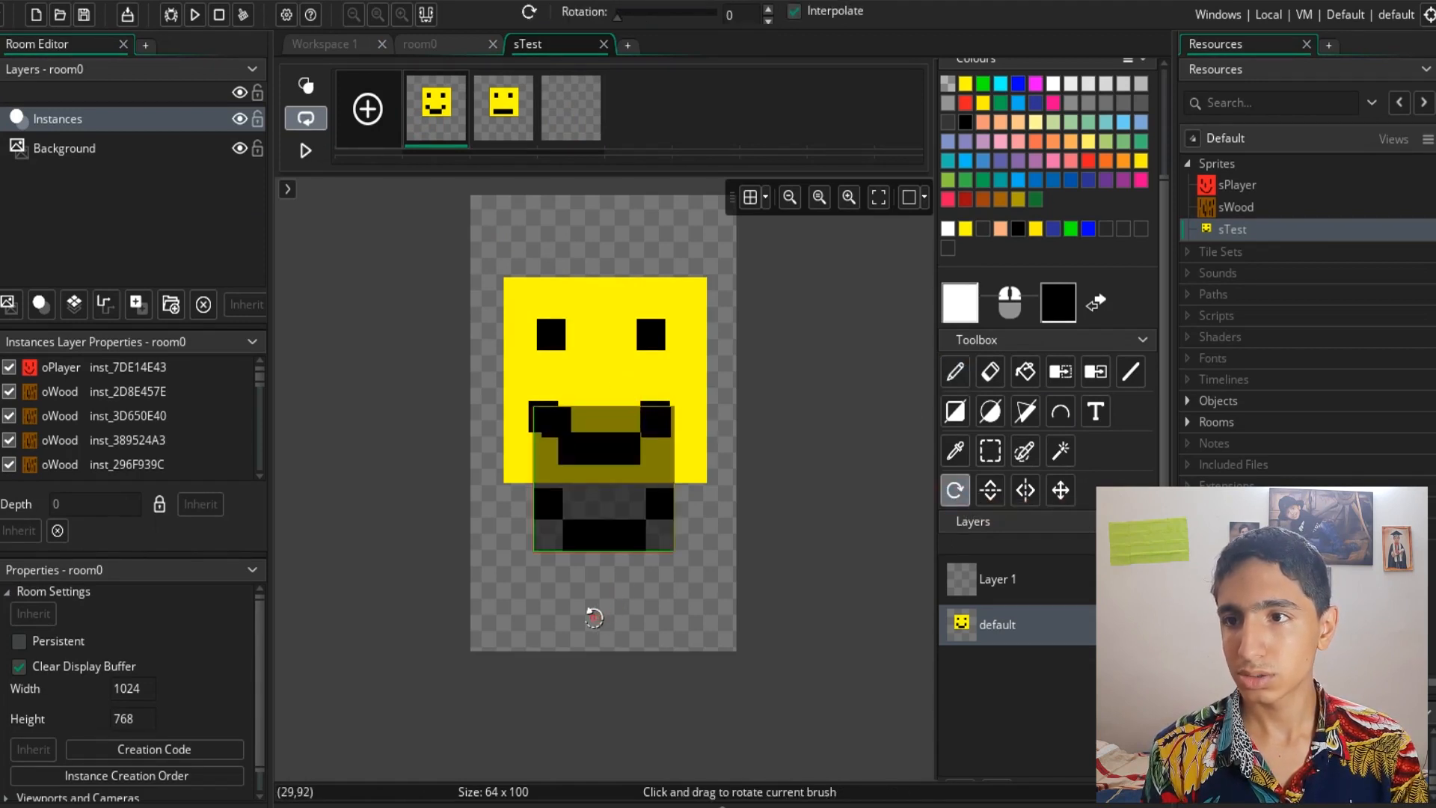
{"action": "mouse_move", "coordinate": [594, 618]}
{"action": "left_mouse_down"}
{"action": "mouse_move", "coordinate": [702, 577]}
{"action": "mouse_move", "coordinate": [634, 628]}
{"action": "mouse_move", "coordinate": [683, 676]}
{"action": "mouse_move", "coordinate": [731, 571]}
{"action": "mouse_move", "coordinate": [875, 357]}
{"action": "left_mouse_up"}
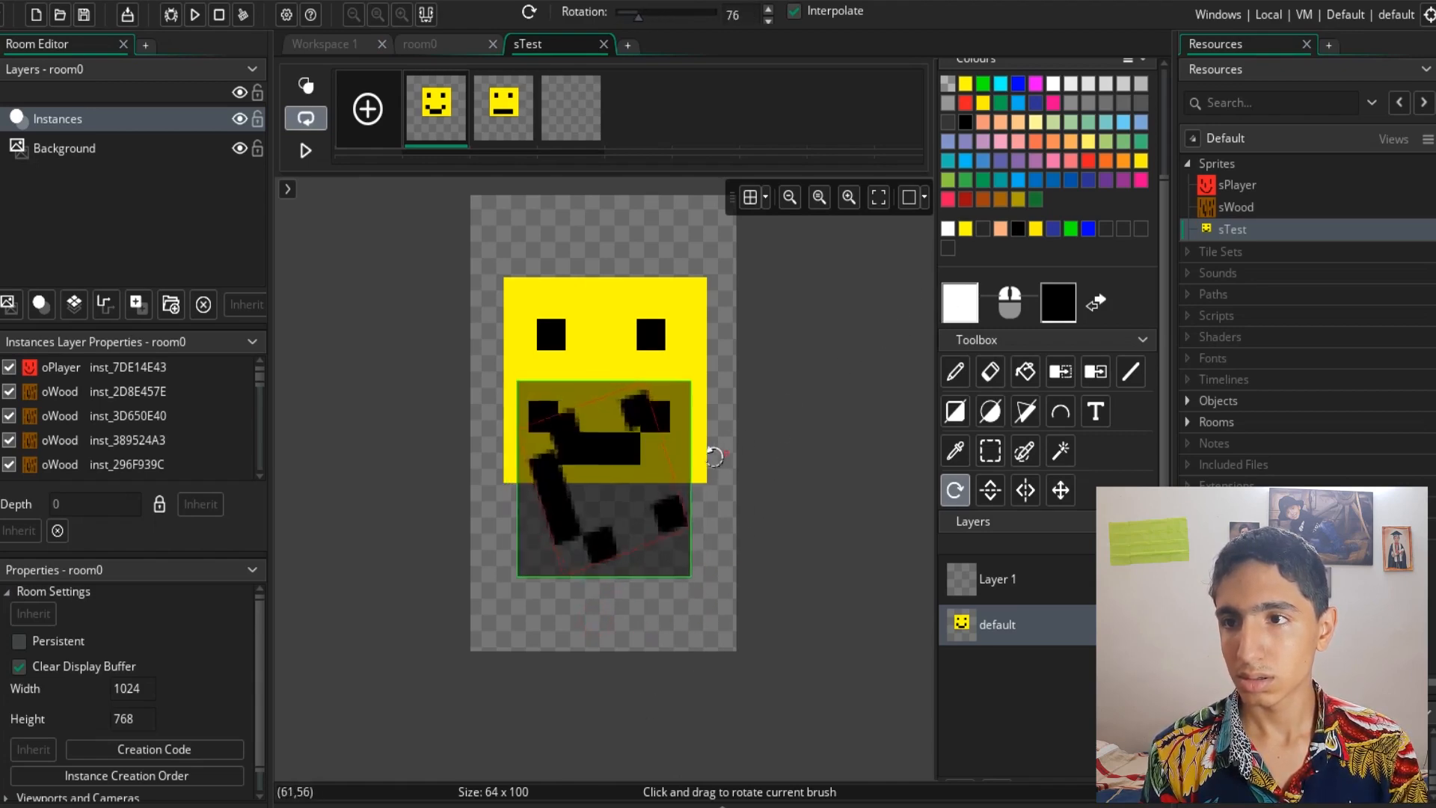
{"action": "left_click_drag", "start_coordinate": [715, 456], "coordinate": [593, 541]}
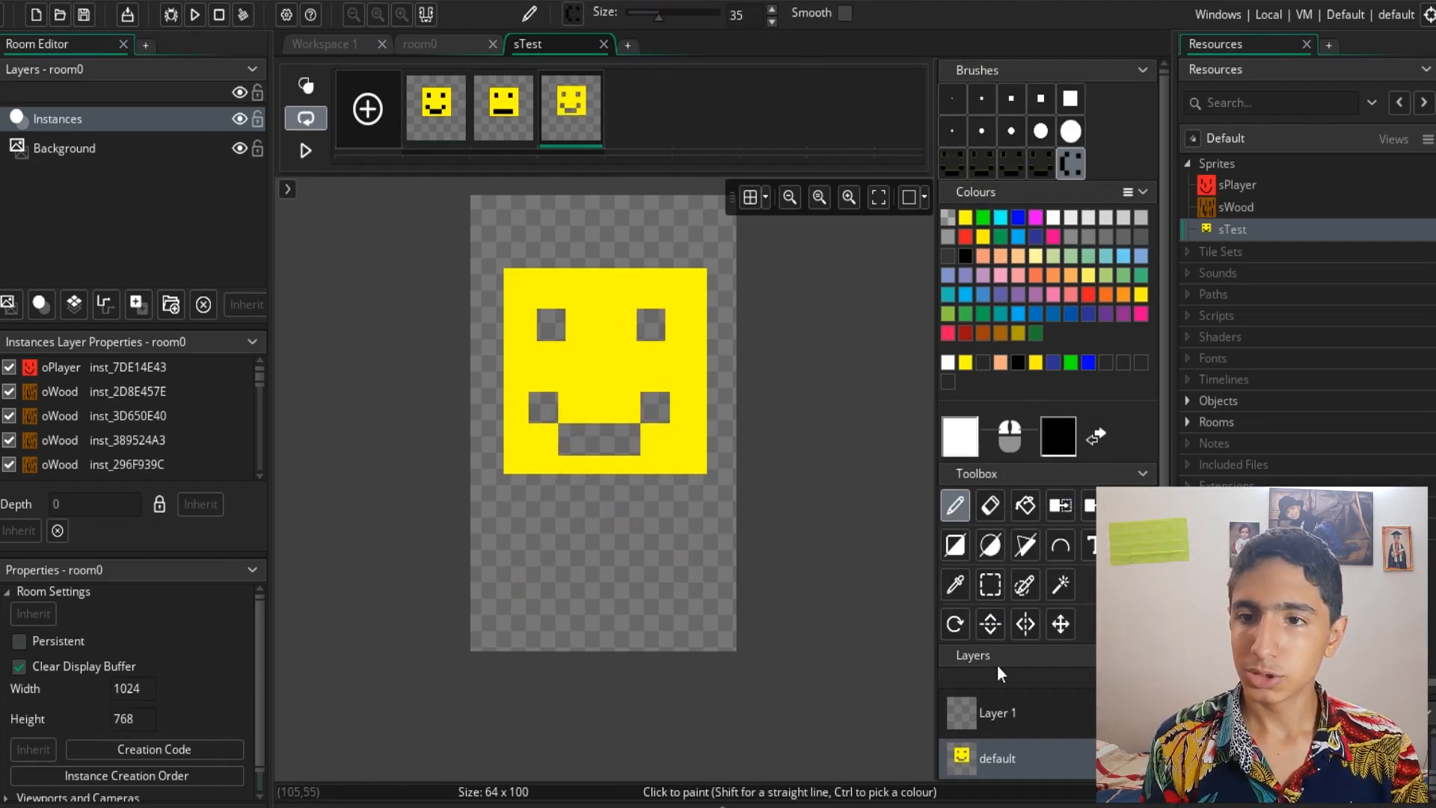
- Rotate the brush to about 88.5 degrees and stamp it onto frame 3, undoing the stamp
{"action": "left_click", "coordinate": [954, 623]}
{"action": "mouse_move", "coordinate": [566, 443]}
{"action": "left_mouse_down"}
{"action": "mouse_move", "coordinate": [551, 567]}
{"action": "mouse_move", "coordinate": [580, 676]}
{"action": "mouse_move", "coordinate": [380, 581]}
{"action": "mouse_move", "coordinate": [435, 545]}
{"action": "mouse_move", "coordinate": [401, 551]}
{"action": "left_mouse_up"}
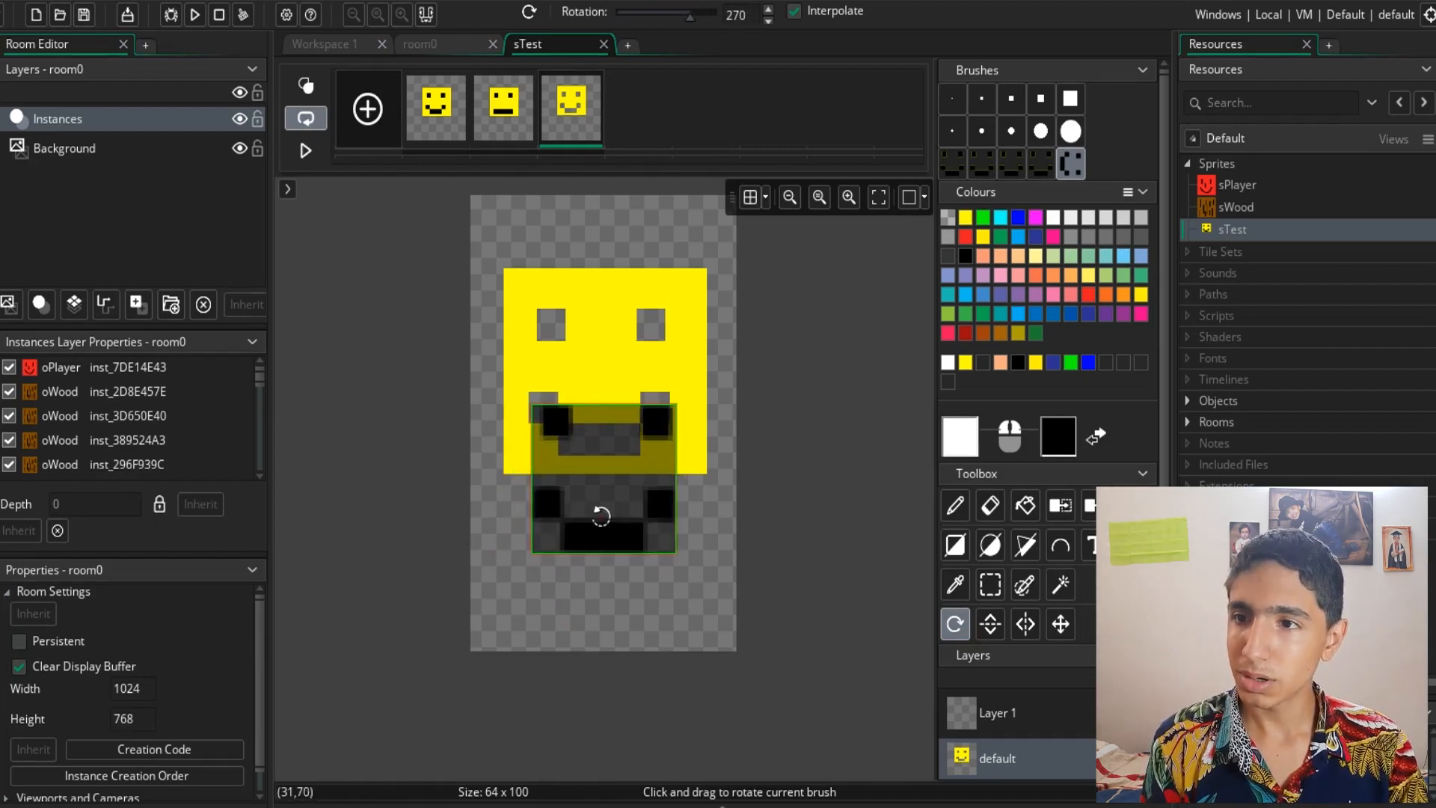
{"action": "mouse_move", "coordinate": [551, 514]}
{"action": "left_mouse_down"}
{"action": "mouse_move", "coordinate": [561, 599]}
{"action": "mouse_move", "coordinate": [753, 599]}
{"action": "mouse_move", "coordinate": [880, 646]}
{"action": "left_mouse_up"}
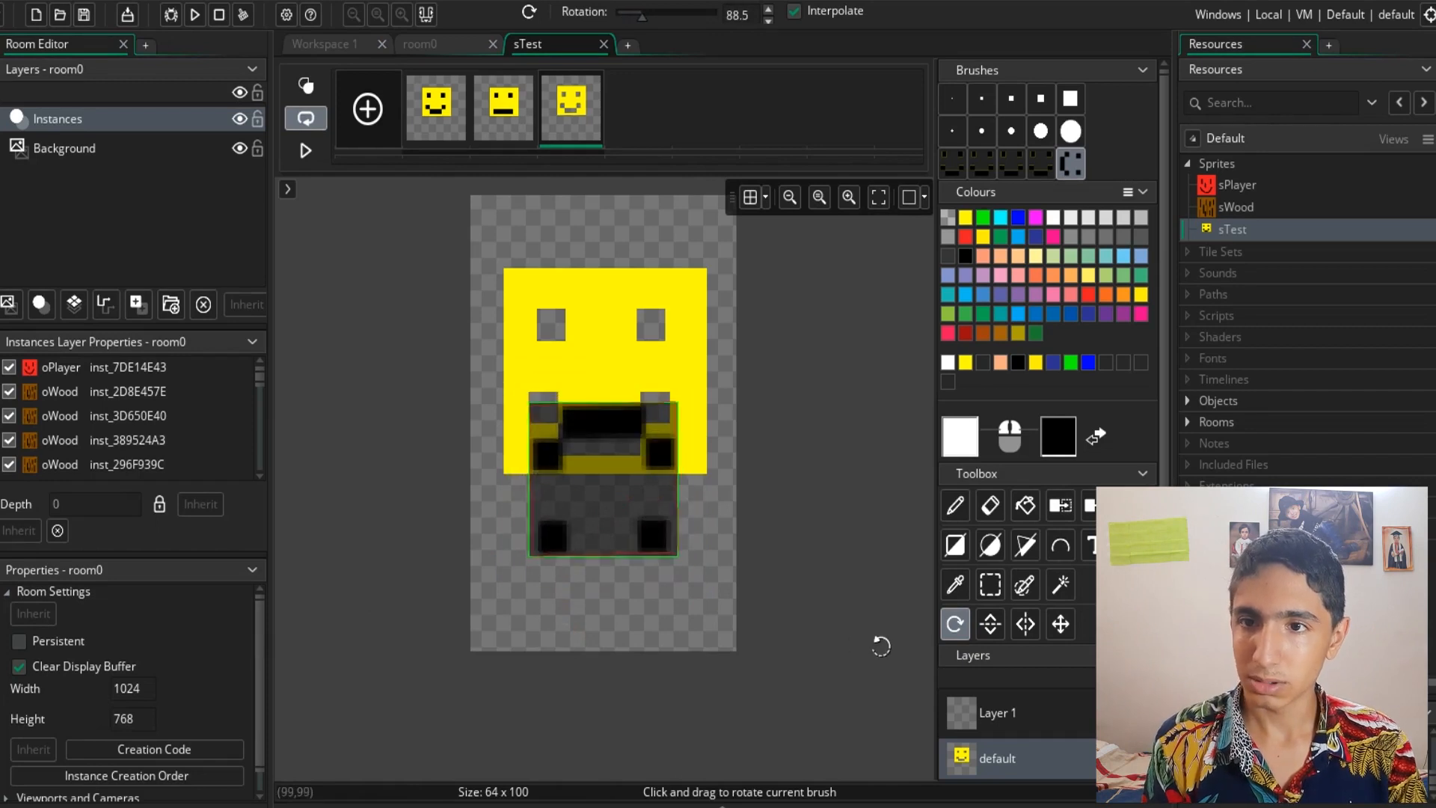
{"action": "left_click", "coordinate": [958, 515]}
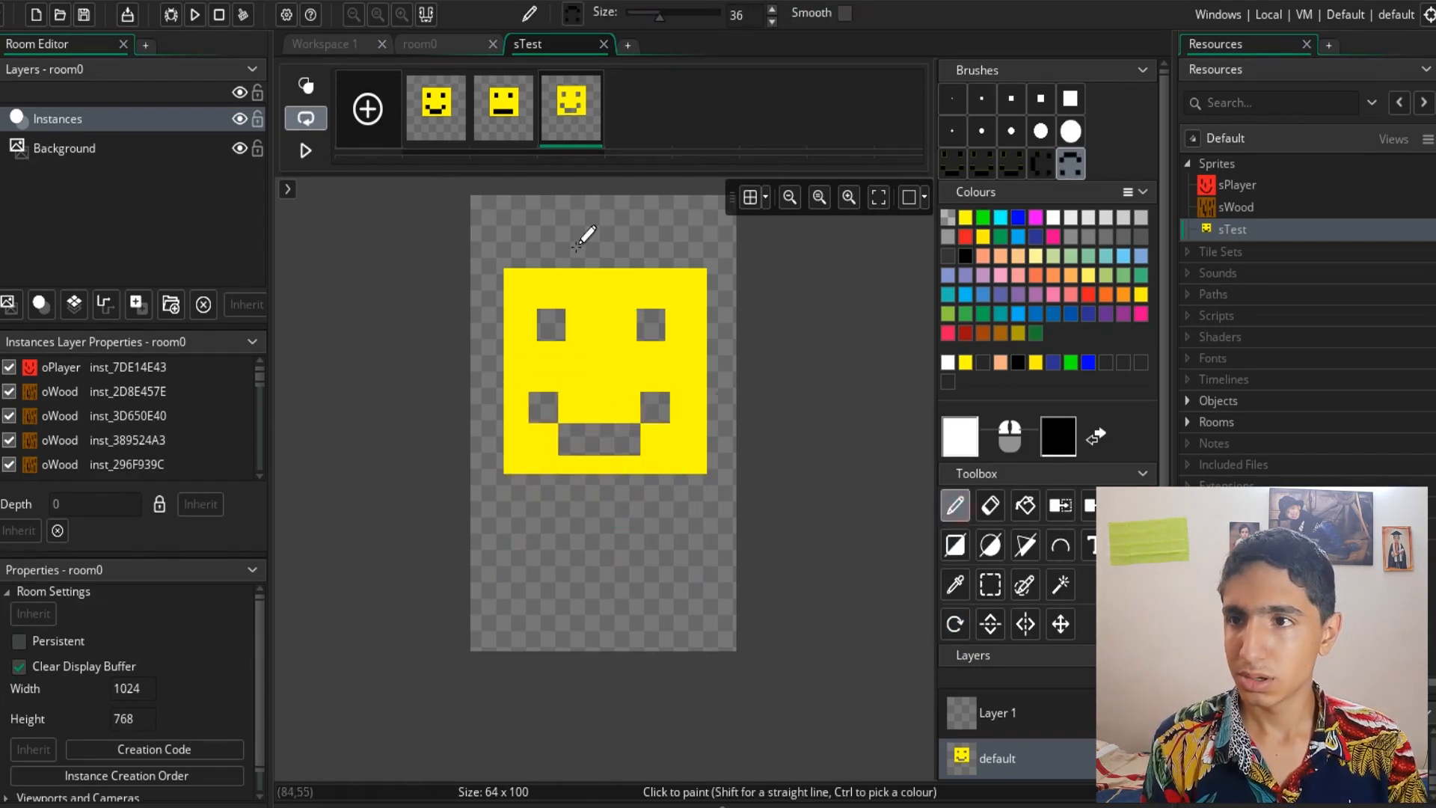
{"action": "left_click", "coordinate": [603, 377]}
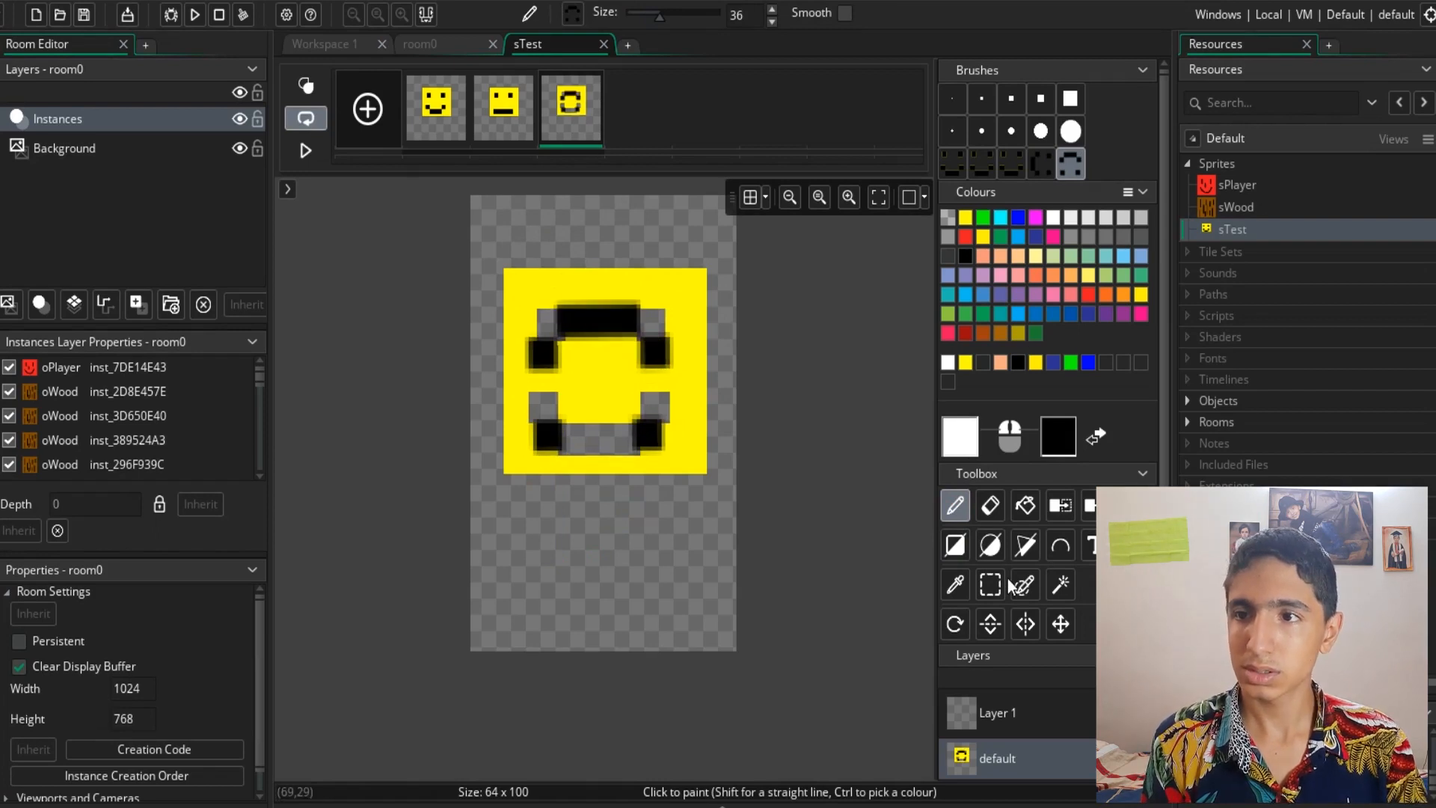
{"action": "key", "text": "ctrl+z"}
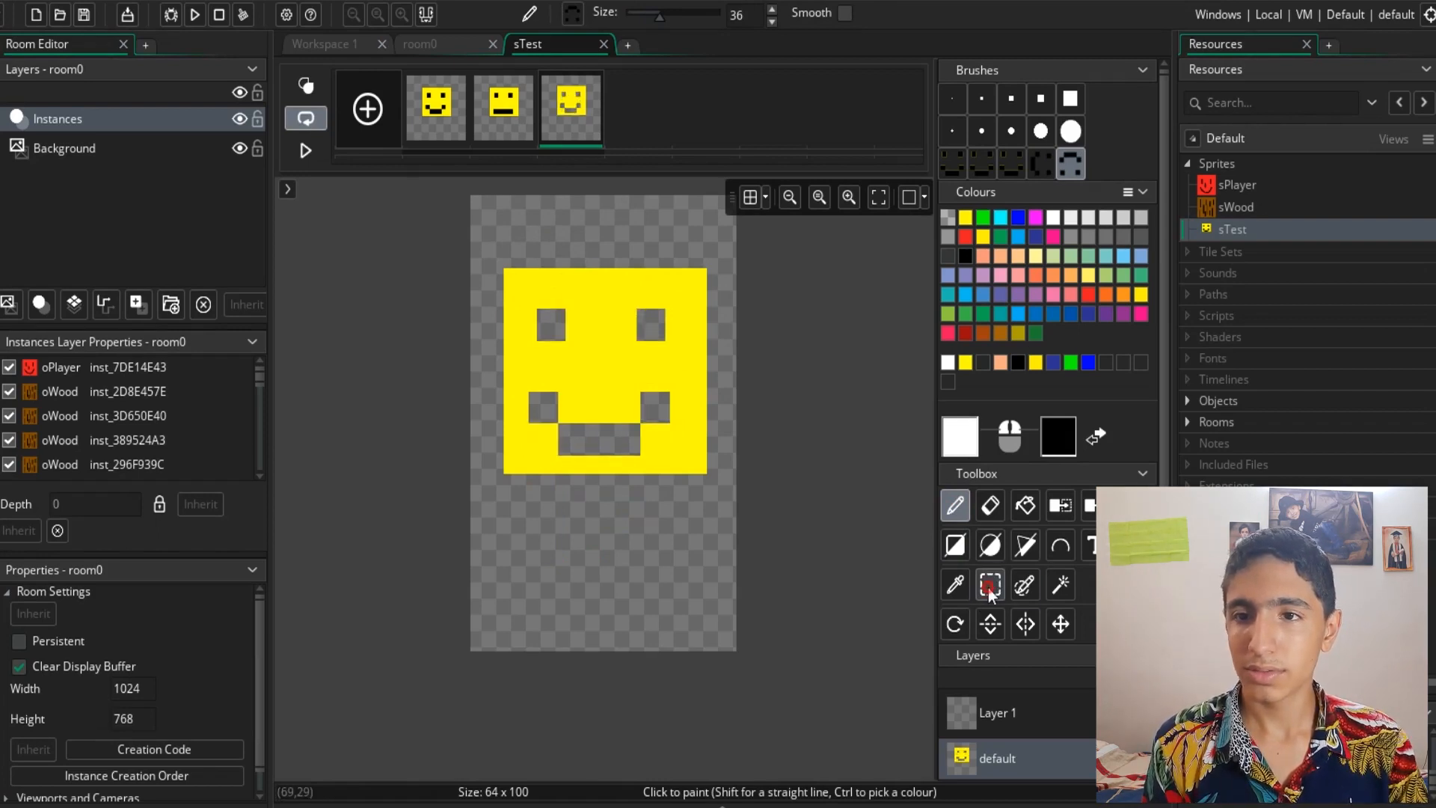
- Pick a captured custom brush and flip it vertically twice
{"action": "left_click", "coordinate": [989, 588]}
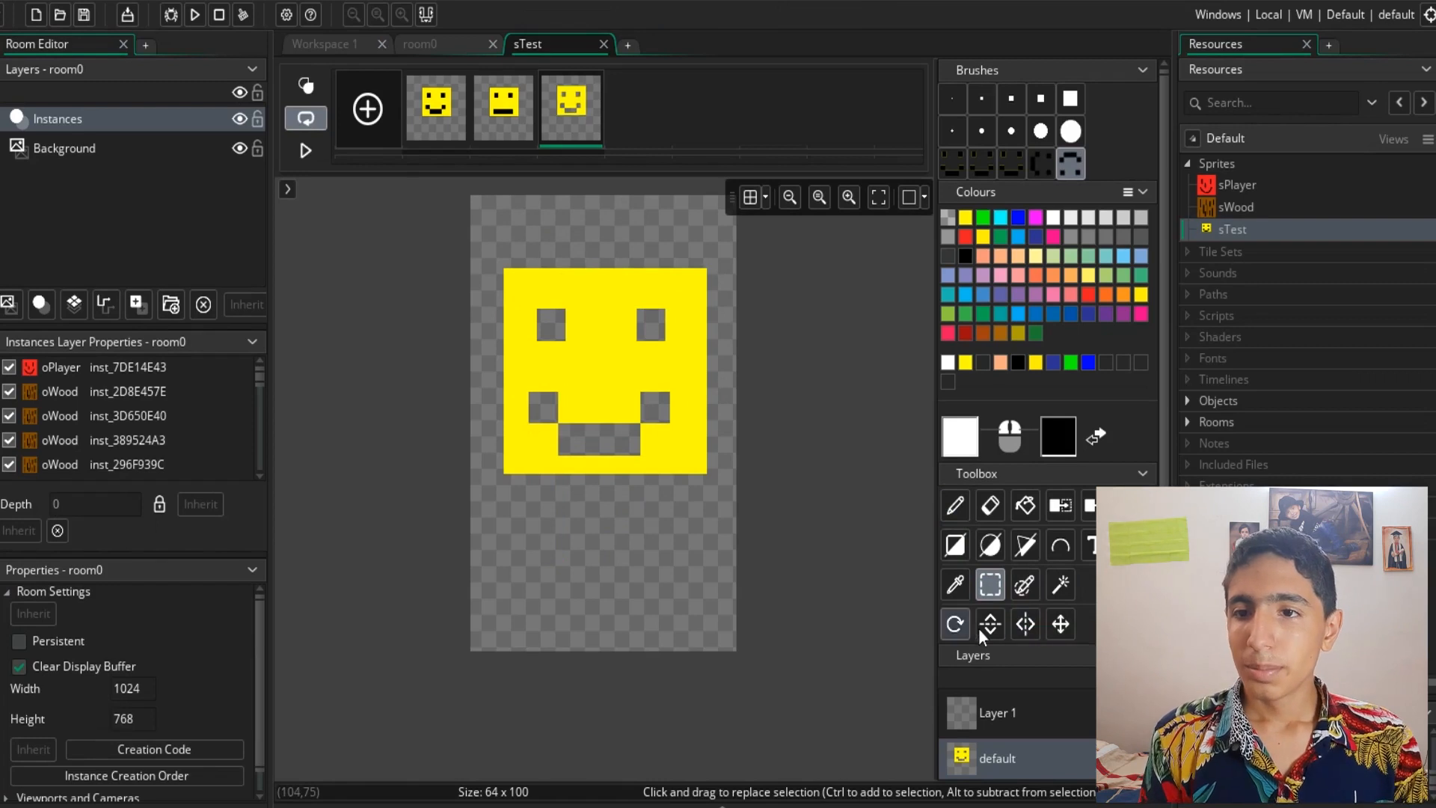
{"action": "left_click", "coordinate": [958, 516]}
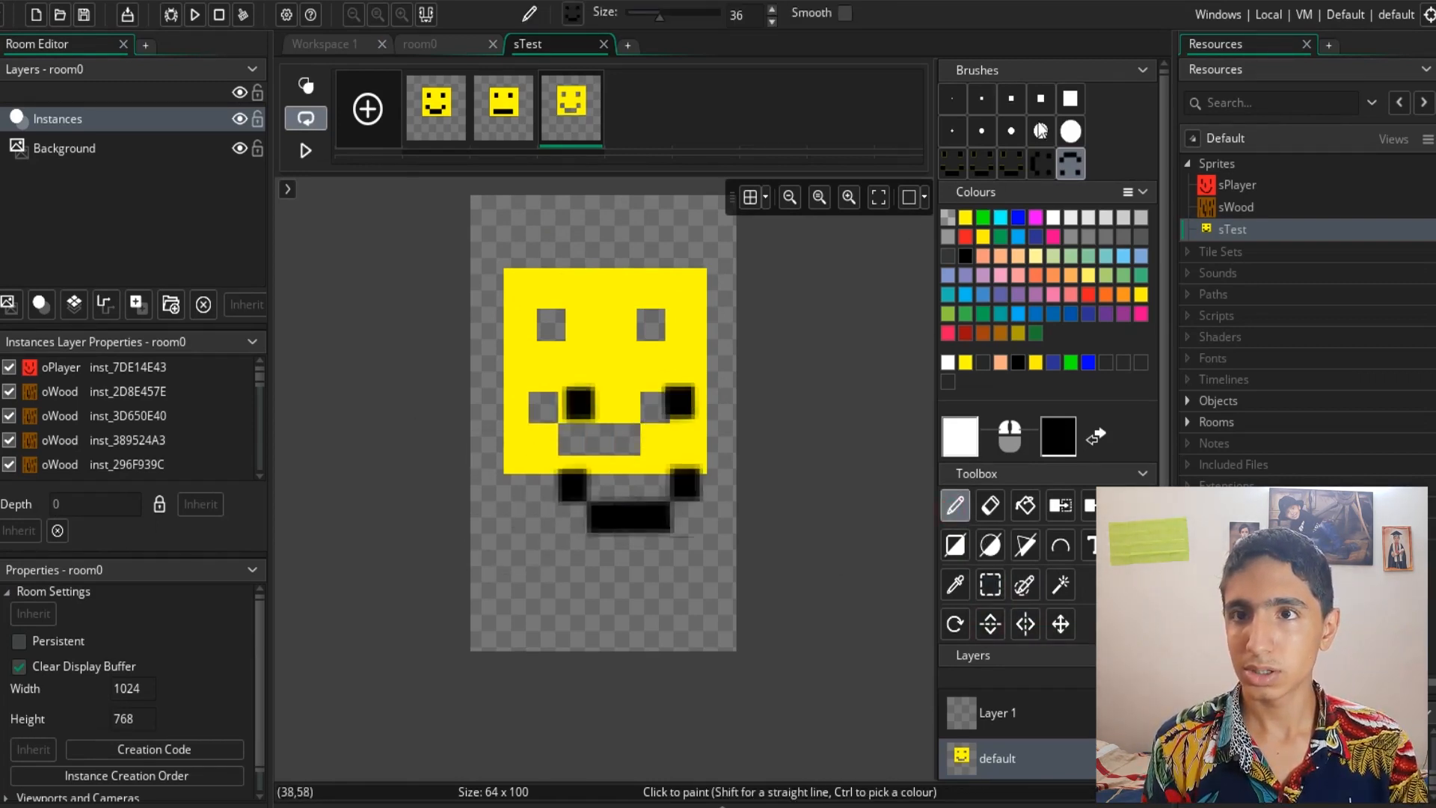
{"action": "left_click", "coordinate": [981, 163]}
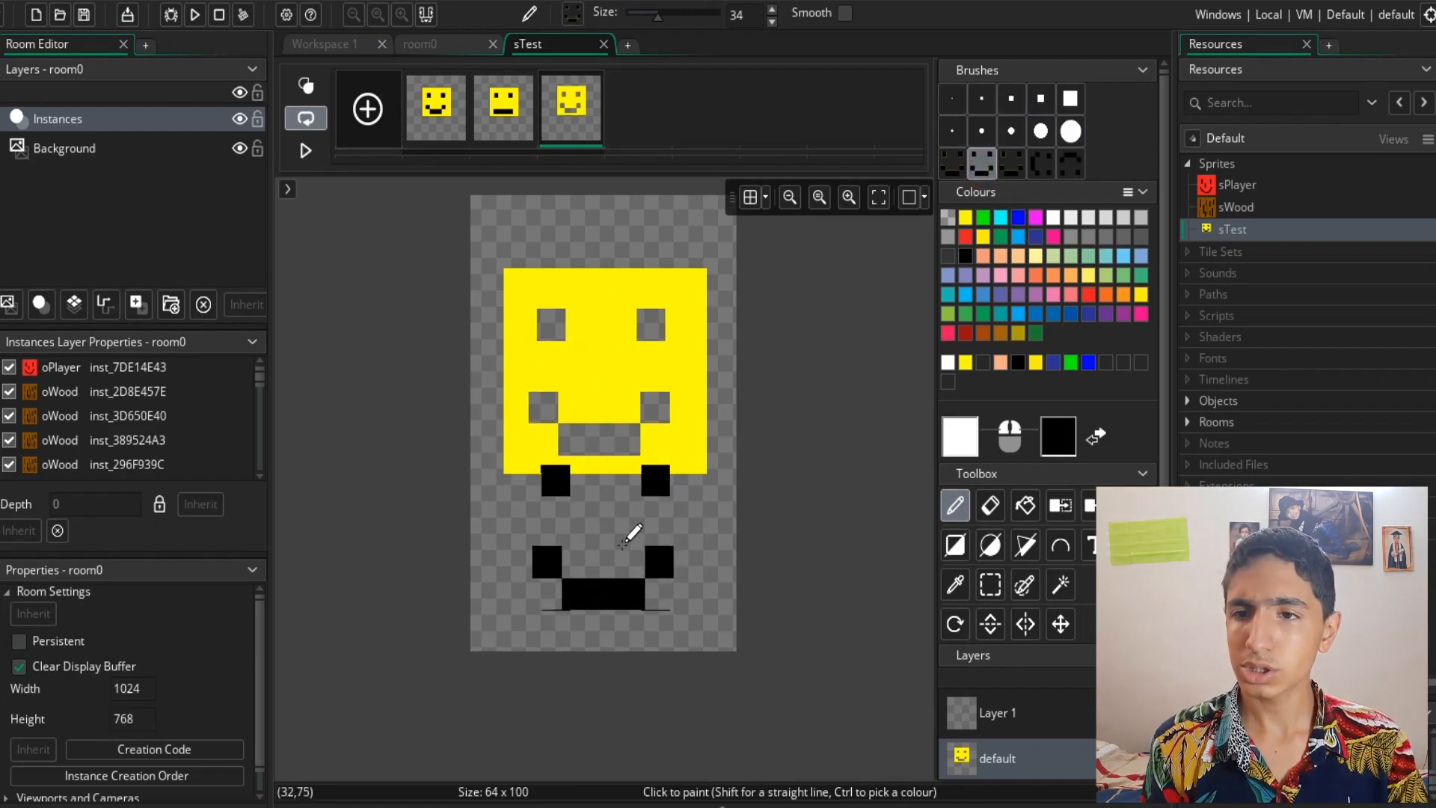
{"action": "left_click", "coordinate": [989, 624]}
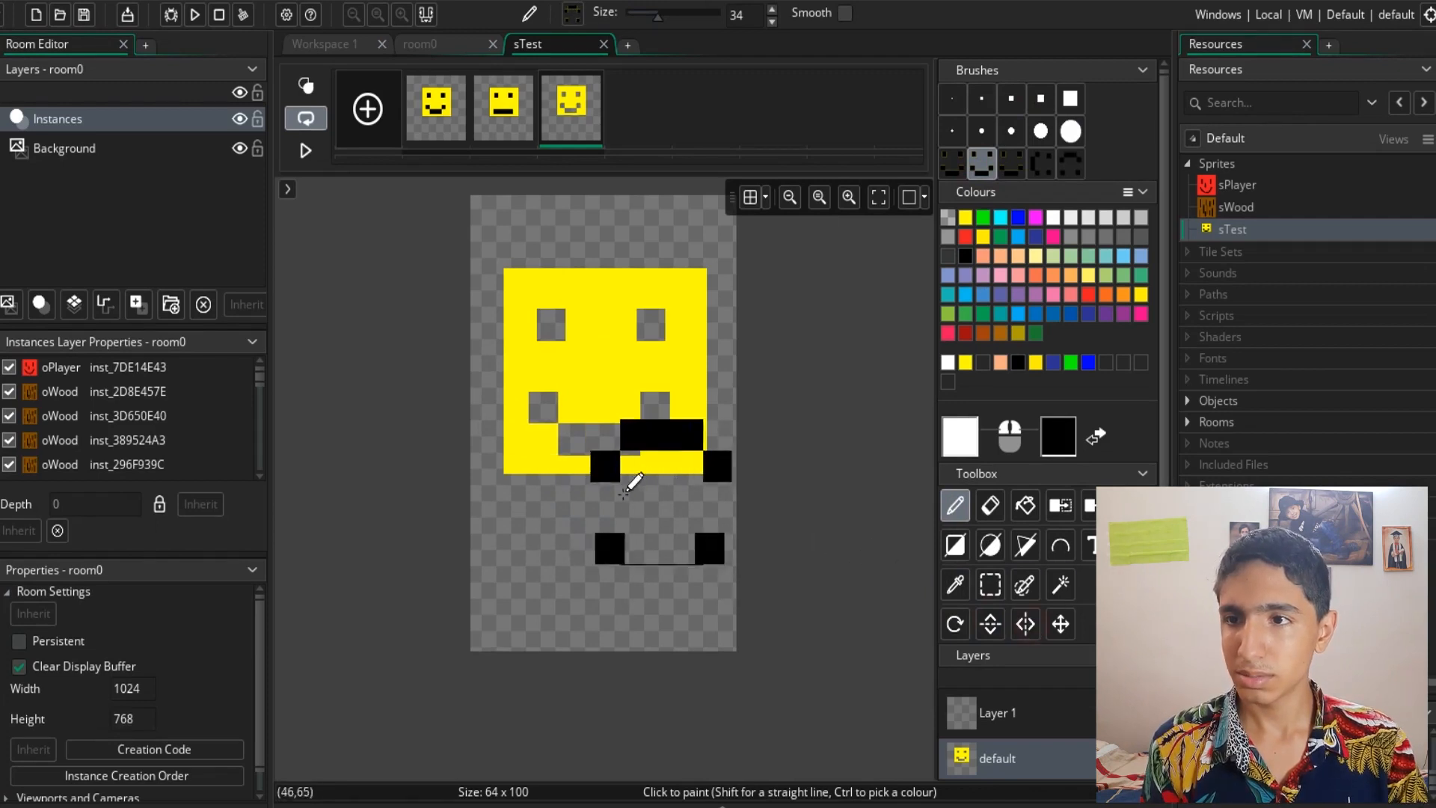
{"action": "left_click", "coordinate": [990, 624]}
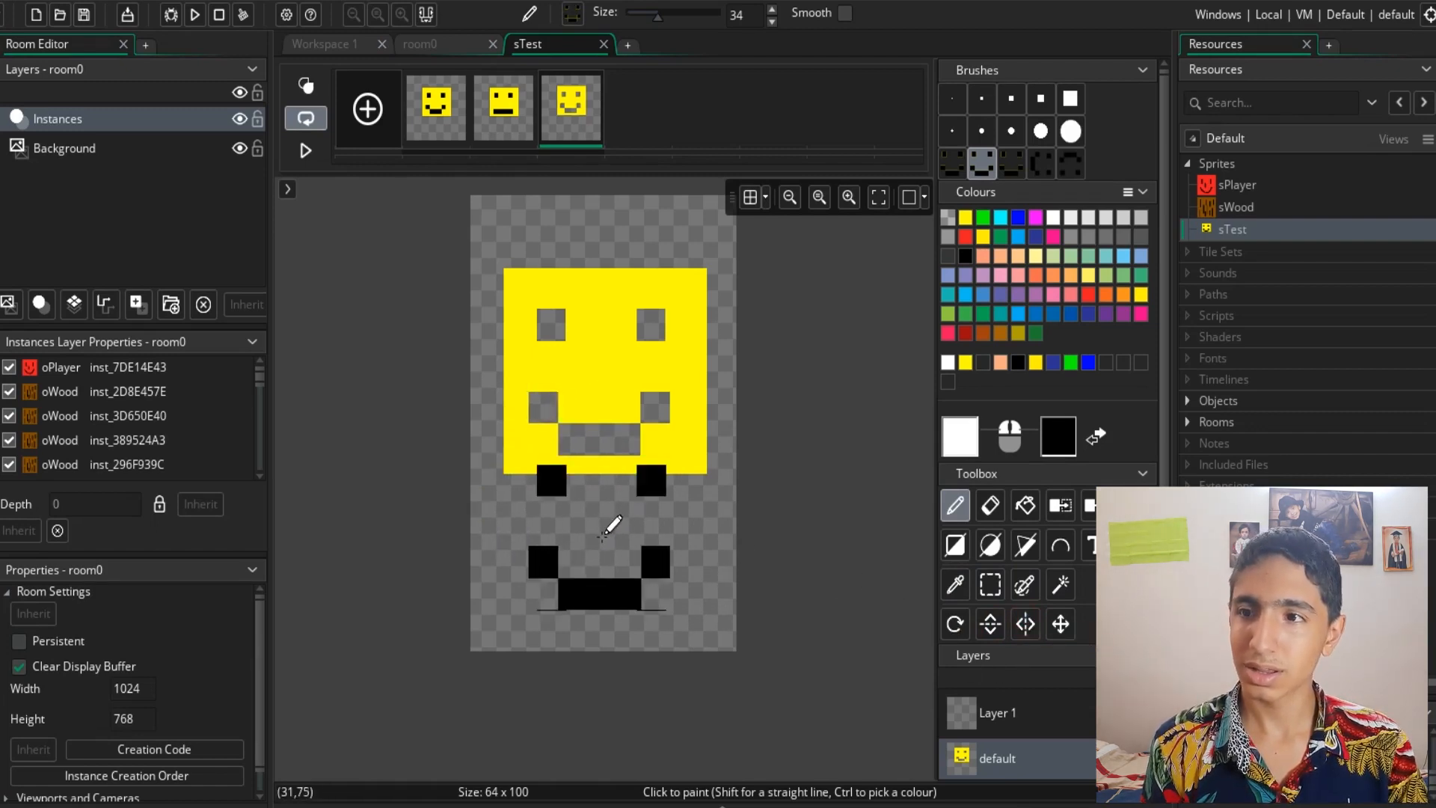
{"action": "left_click", "coordinate": [611, 540]}
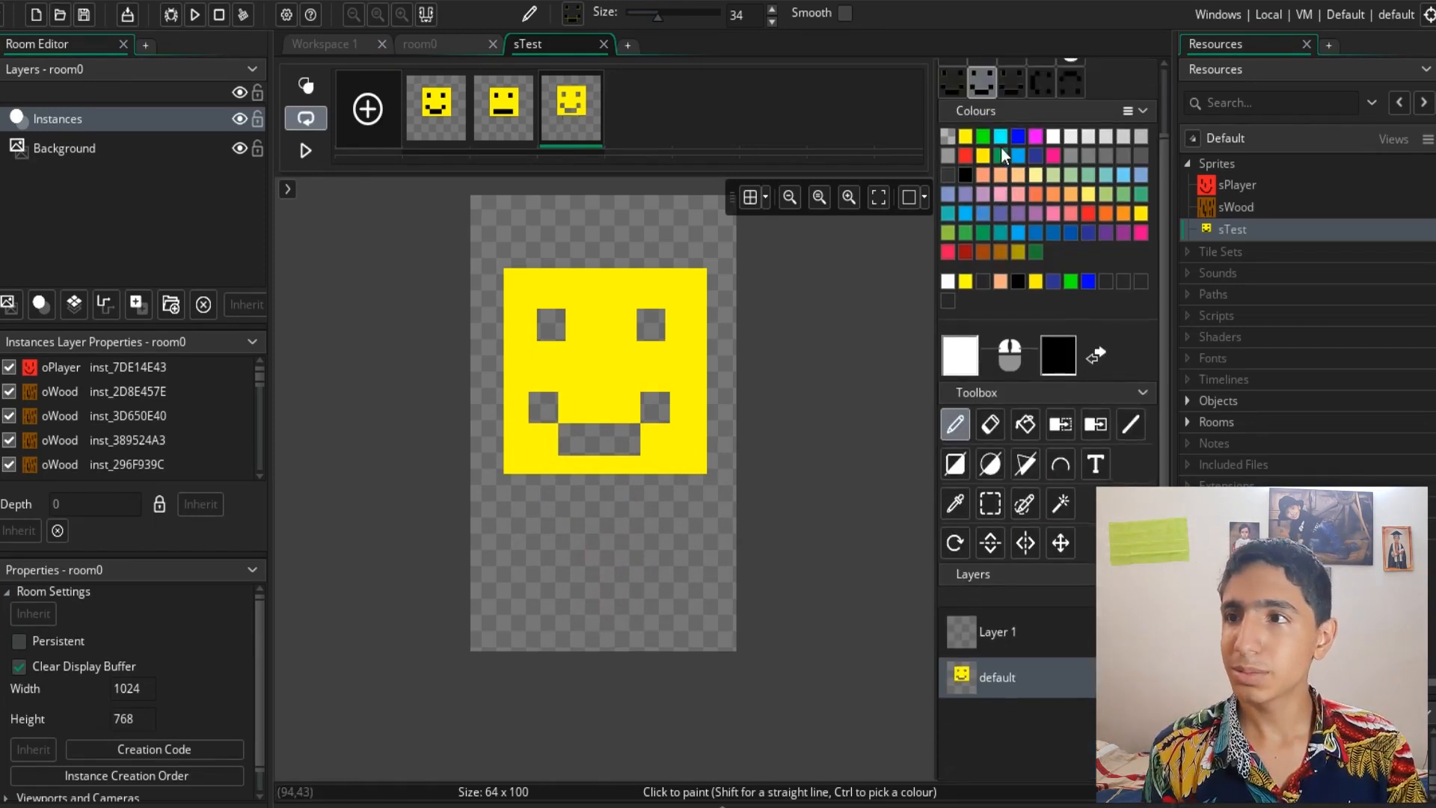
- Paint a selection over the face's right half on frame 1 with a square brush, capture it as a brush, and open frame 3
{"action": "left_click", "coordinate": [450, 118]}
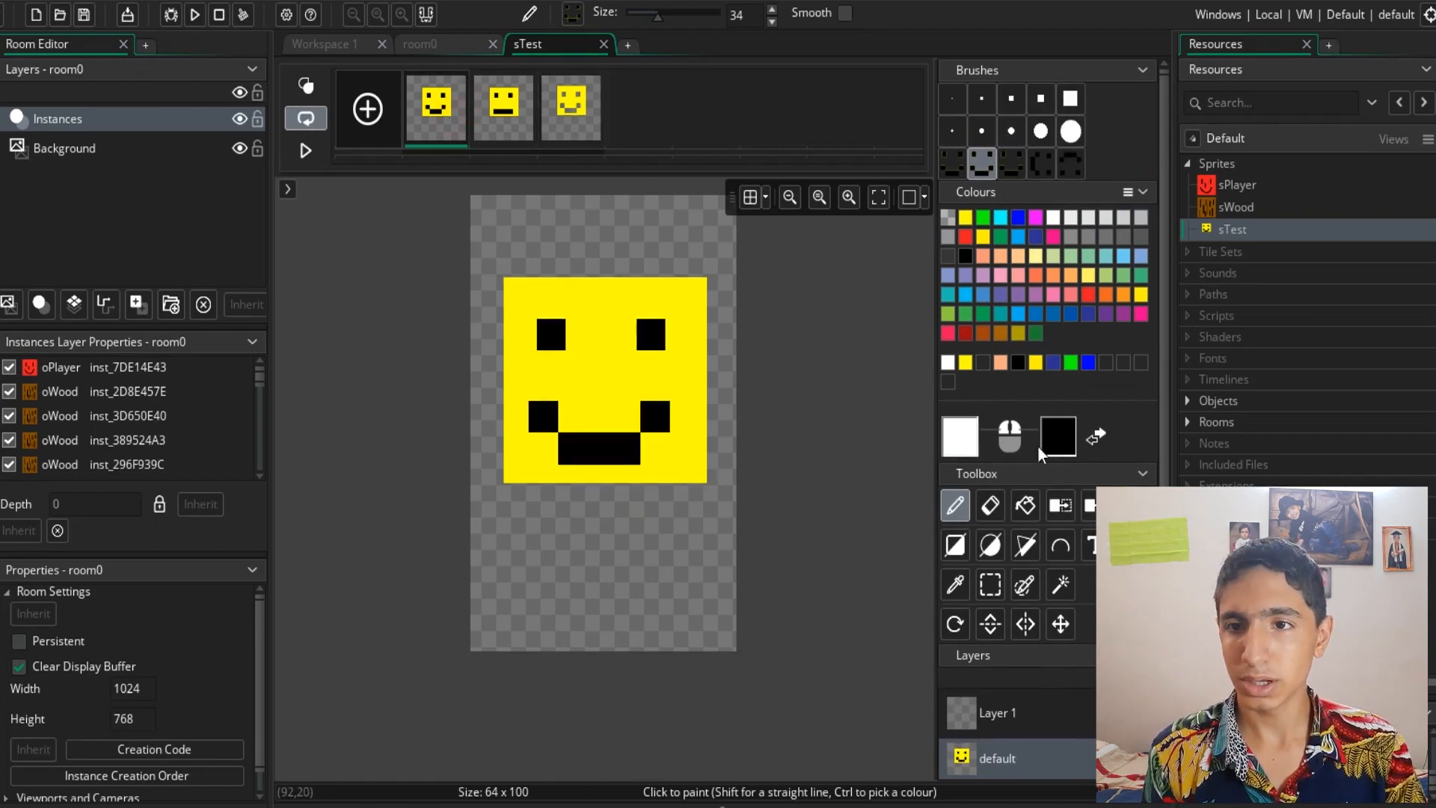
{"action": "left_click", "coordinate": [1022, 586]}
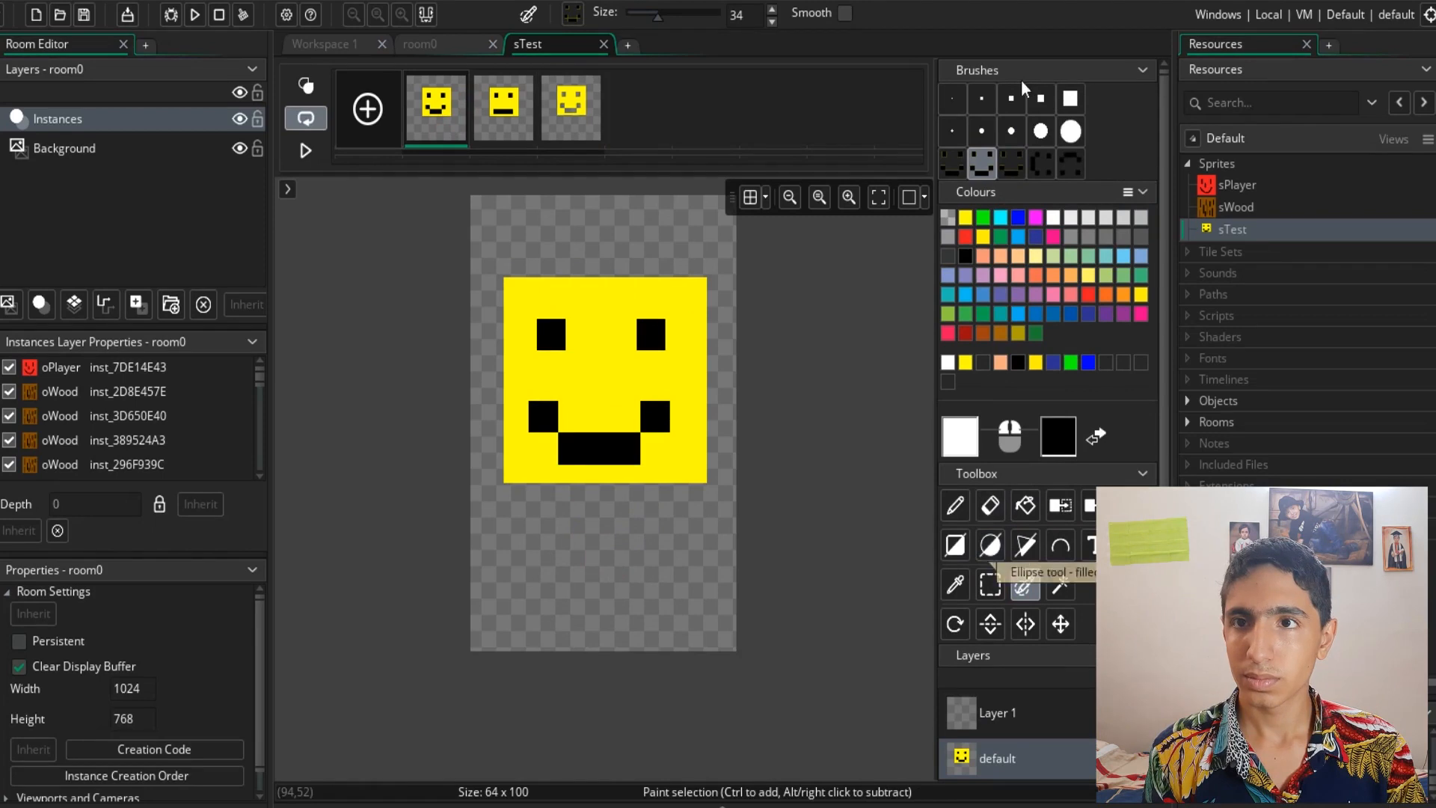
{"action": "left_click", "coordinate": [952, 98]}
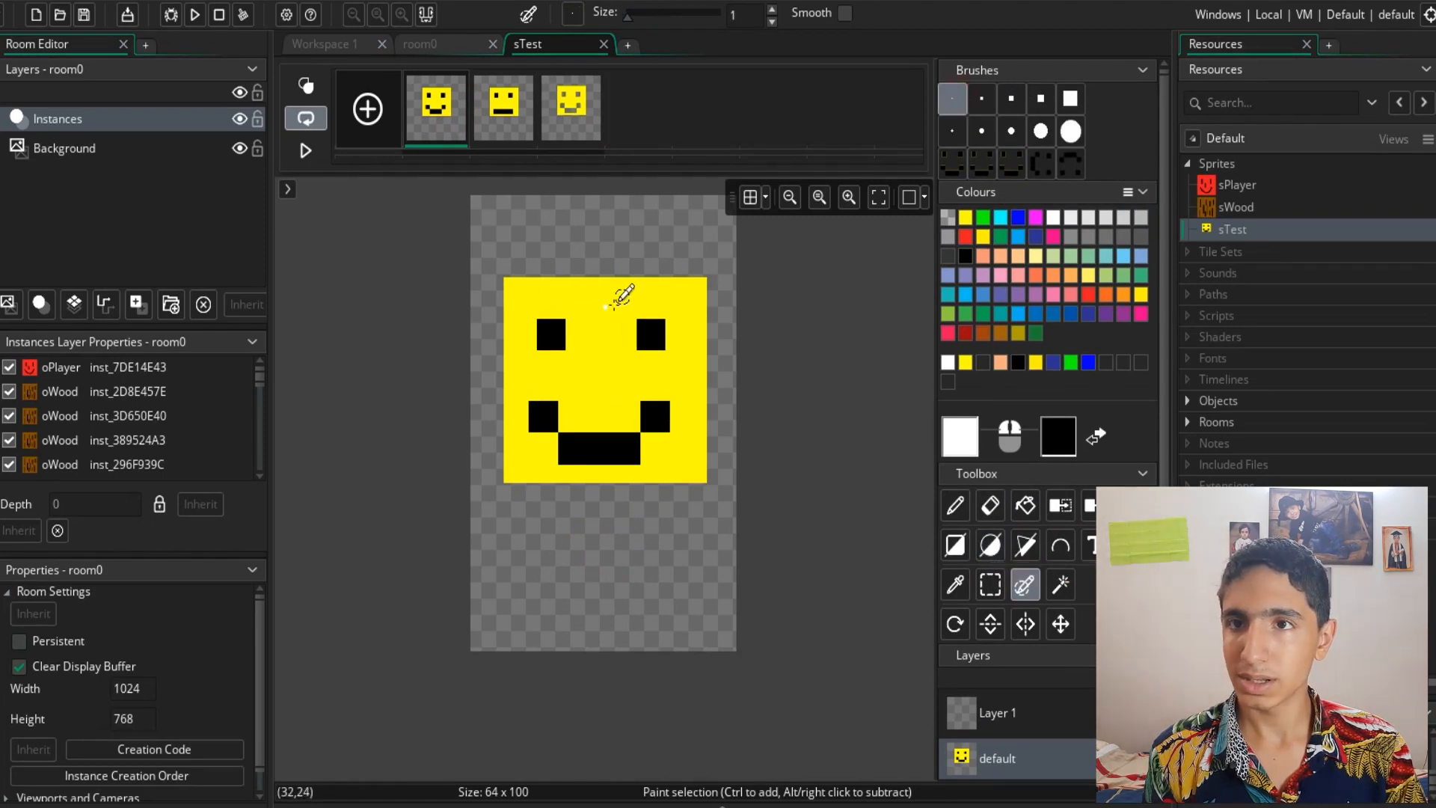
{"action": "left_click", "coordinate": [1070, 98]}
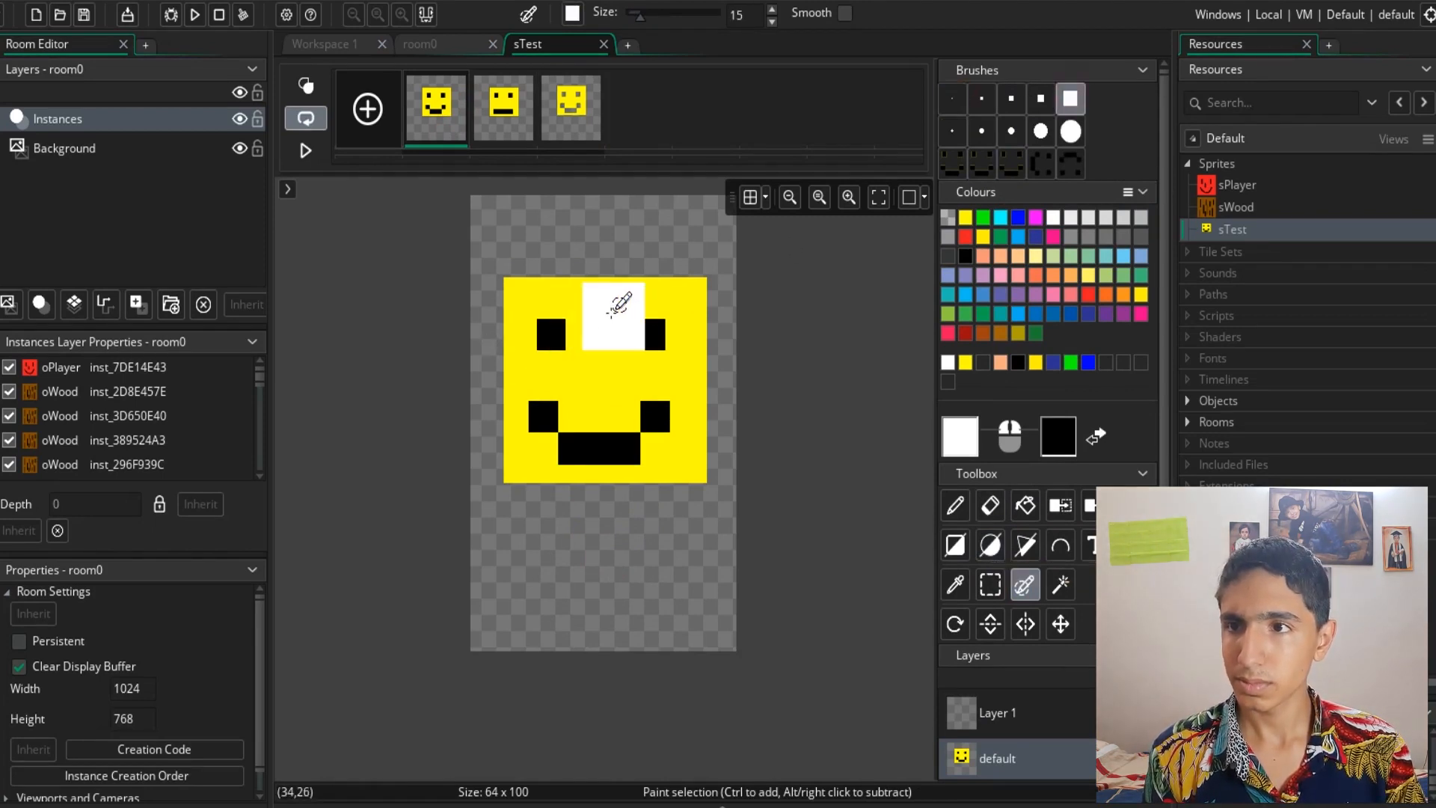
{"action": "mouse_move", "coordinate": [616, 303]}
{"action": "left_mouse_down"}
{"action": "mouse_move", "coordinate": [599, 305]}
{"action": "mouse_move", "coordinate": [609, 449]}
{"action": "mouse_move", "coordinate": [543, 441]}
{"action": "left_mouse_up"}
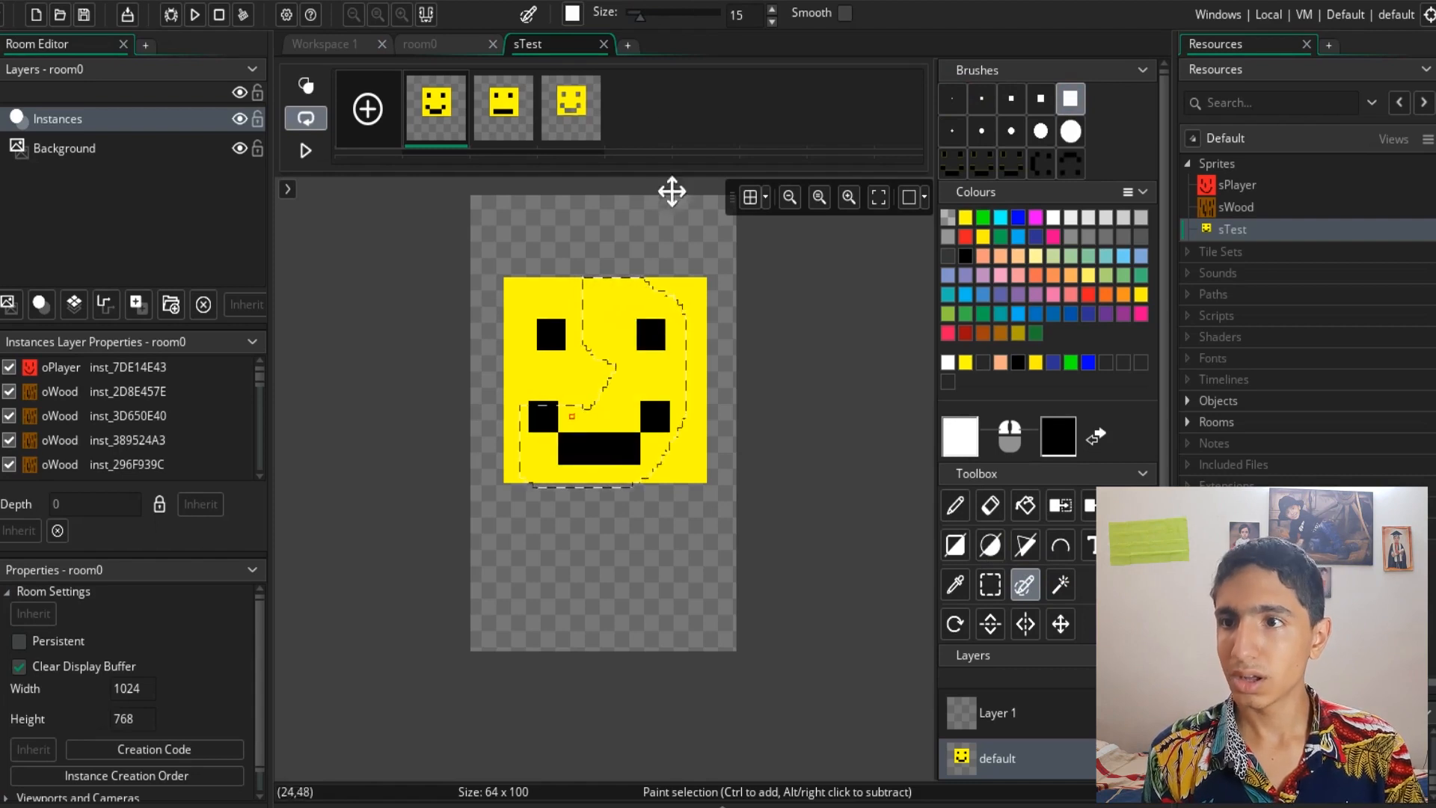
{"action": "key", "text": "ctrl+b"}
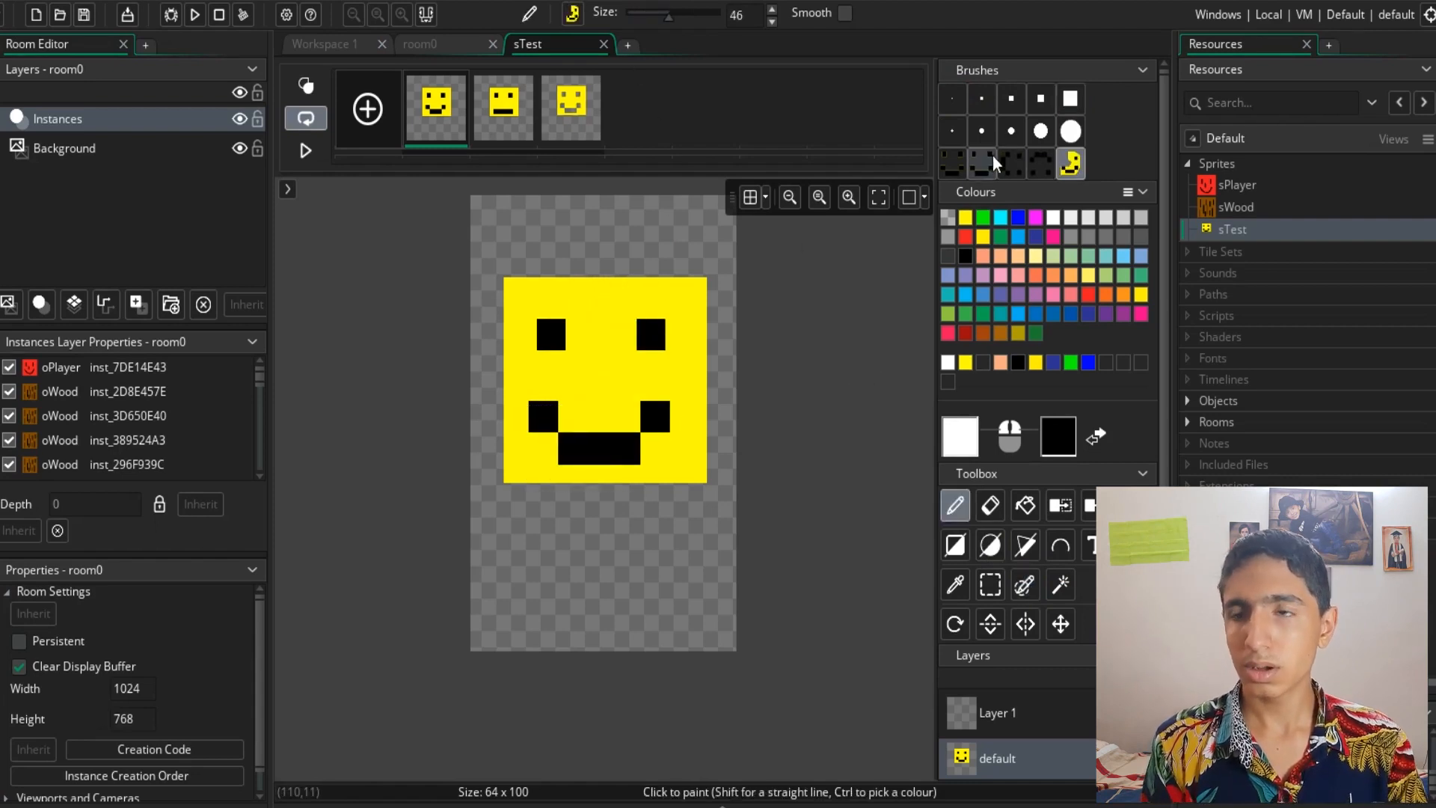
{"action": "left_click", "coordinate": [571, 109]}
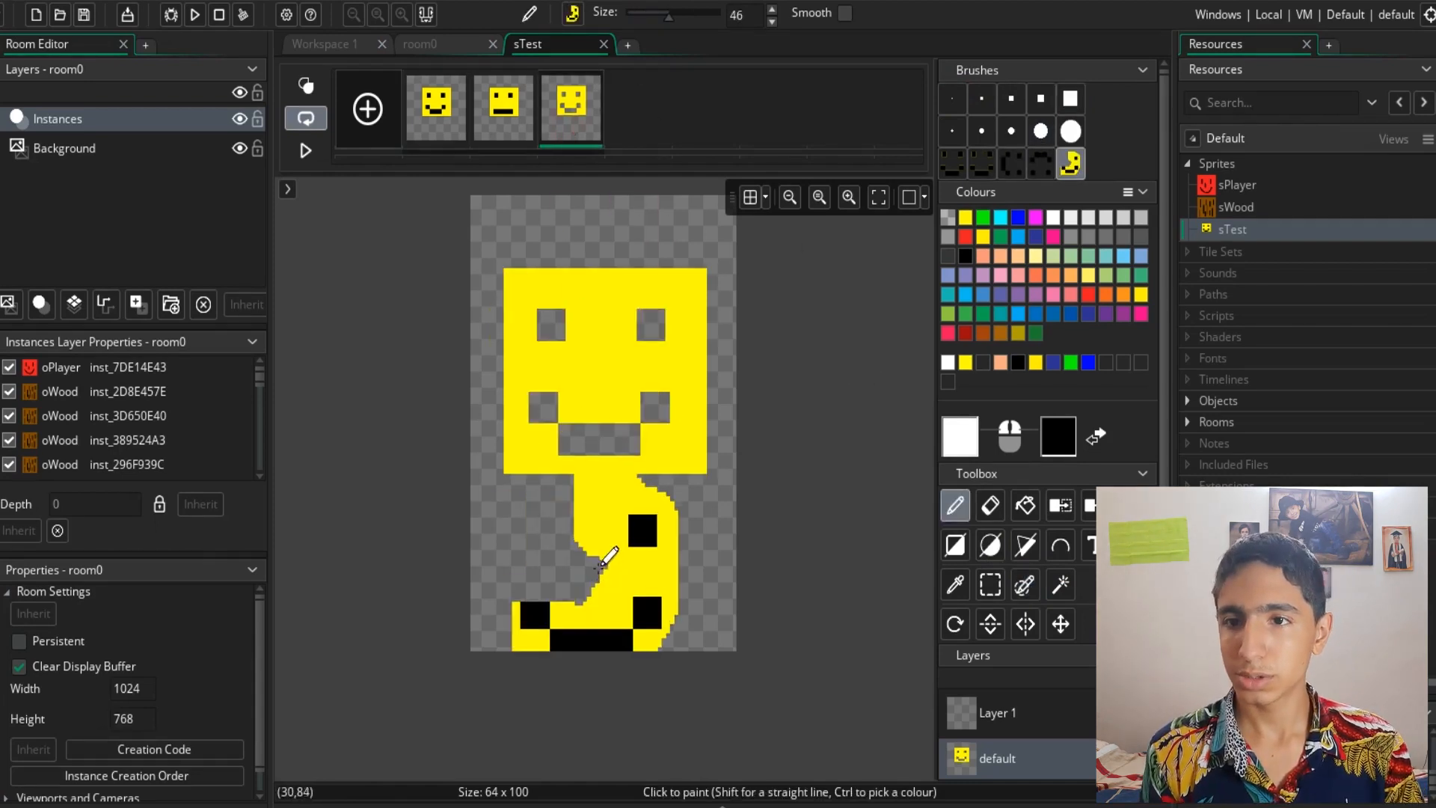
- Mirror the captured half-face brush and stamp it onto frame 3 to complete the lower face, undoing one attempt
{"action": "left_click", "coordinate": [1020, 634]}
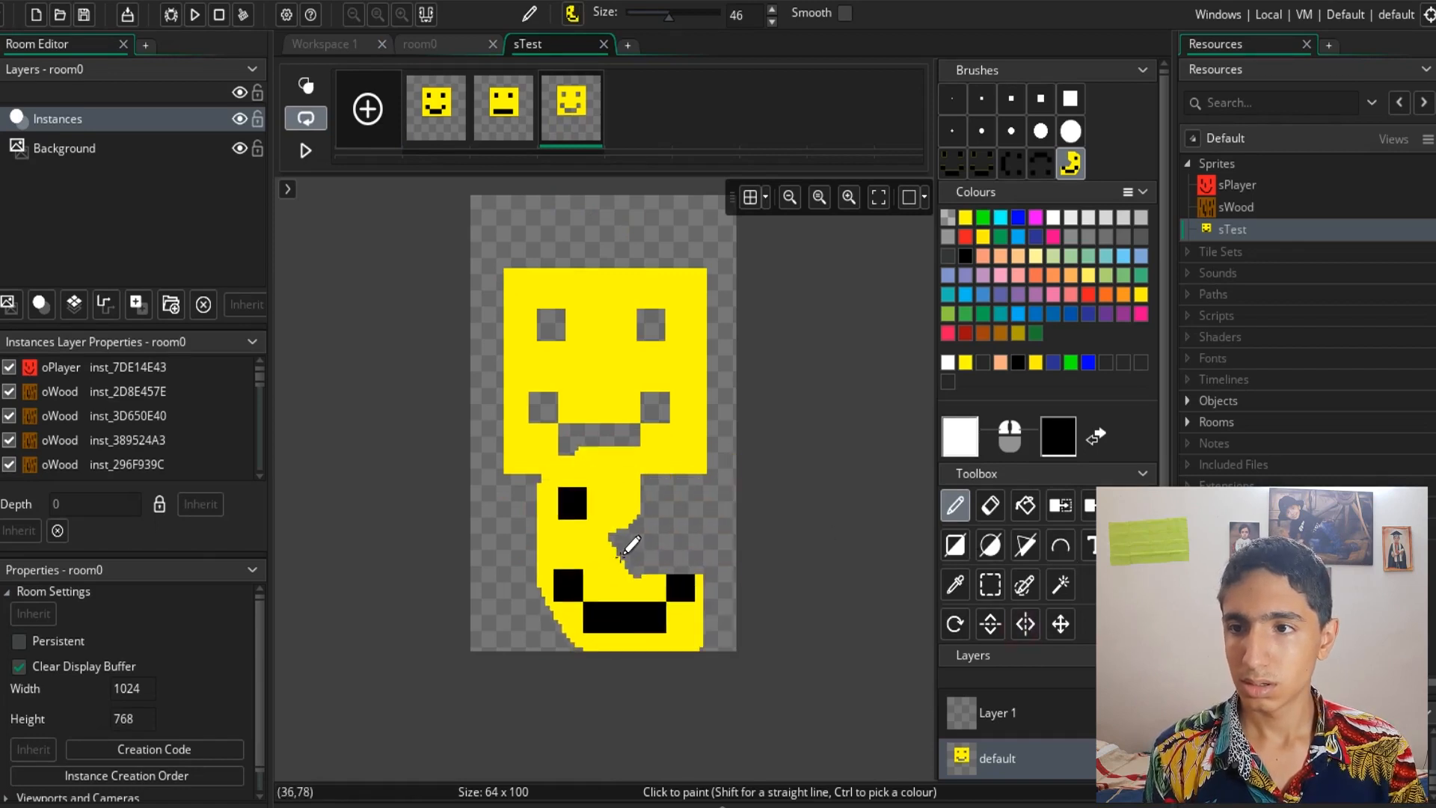
{"action": "left_click", "coordinate": [604, 561]}
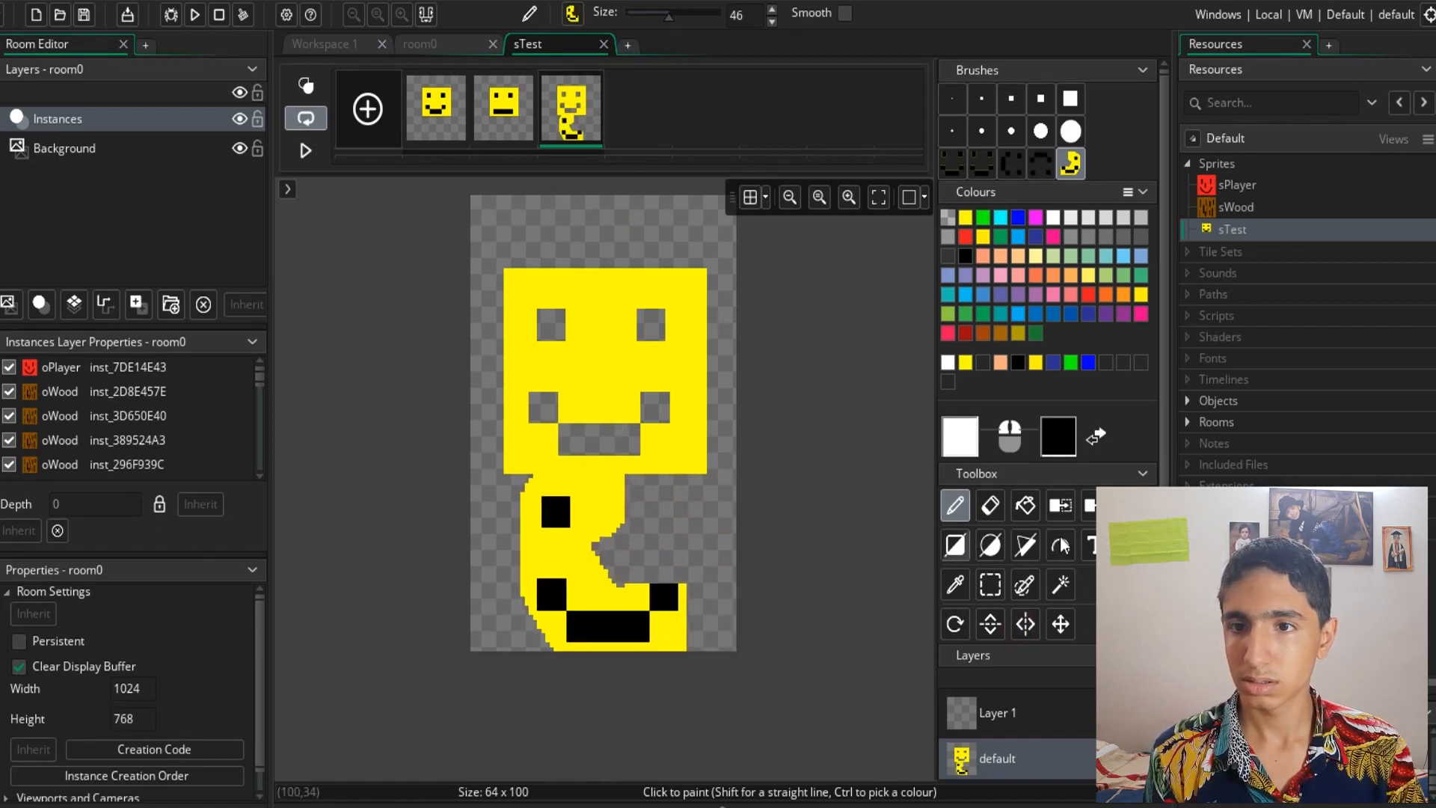
{"action": "left_click", "coordinate": [1024, 623]}
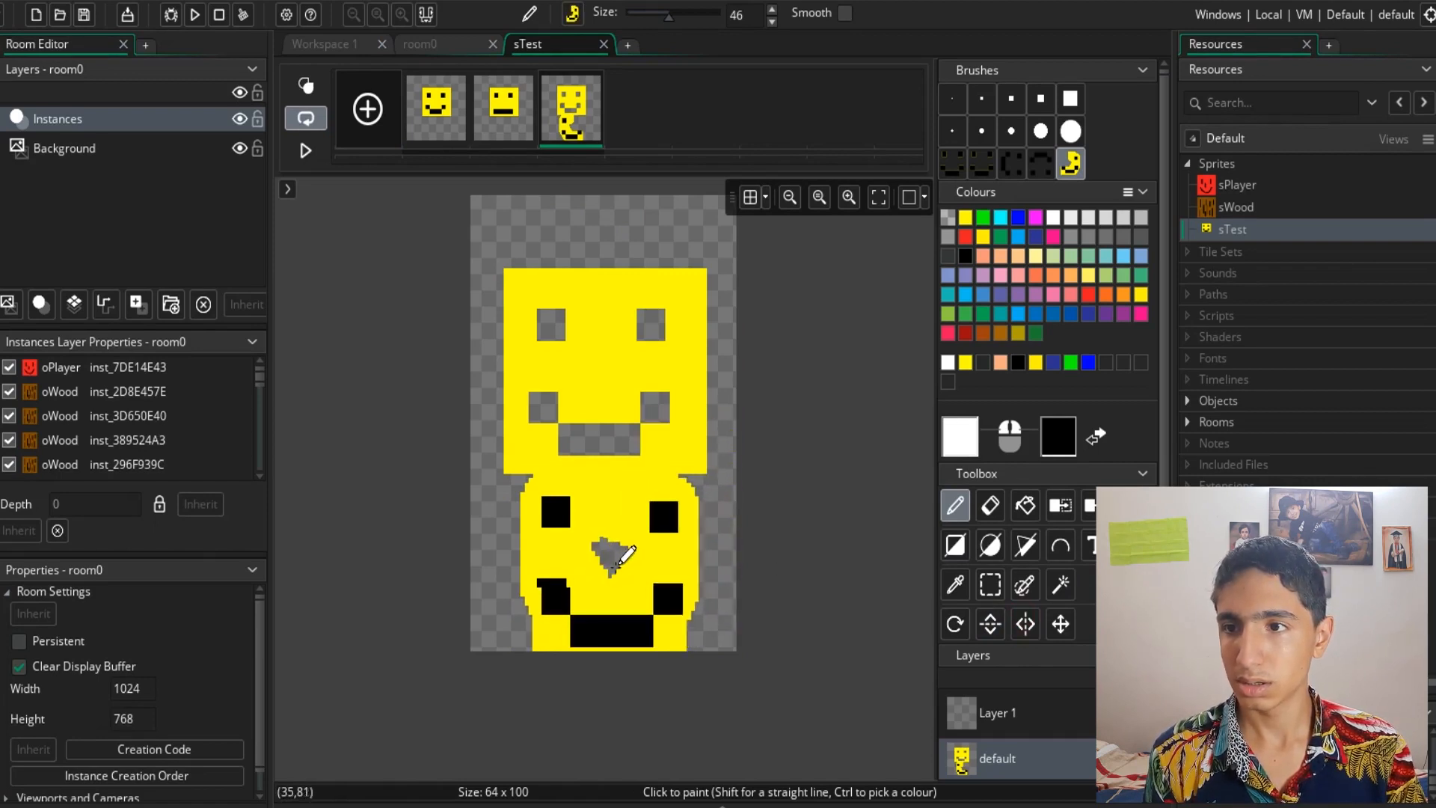
{"action": "key", "text": "ctrl+z"}
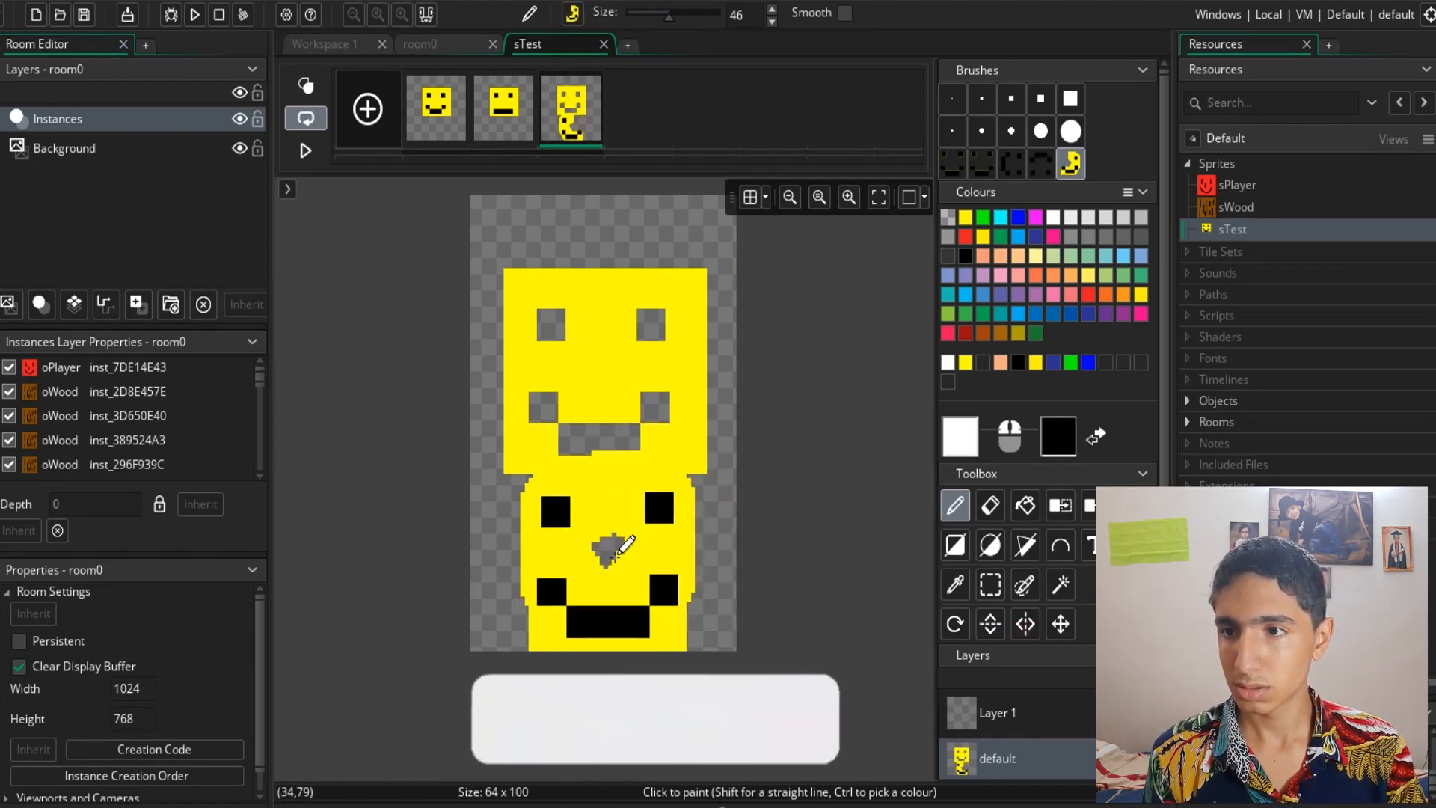
{"action": "left_click", "coordinate": [616, 556]}
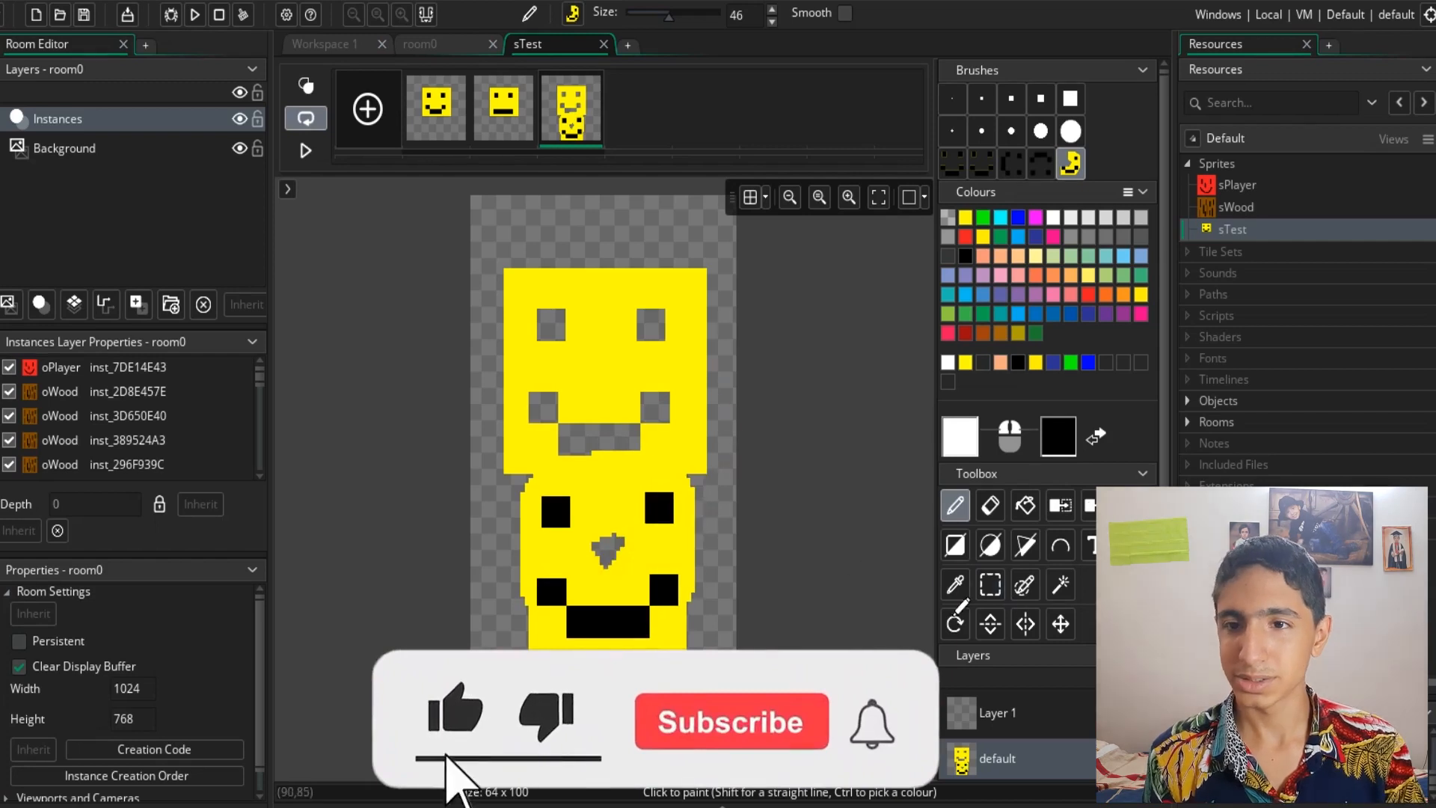
{"action": "left_click", "coordinate": [987, 633]}
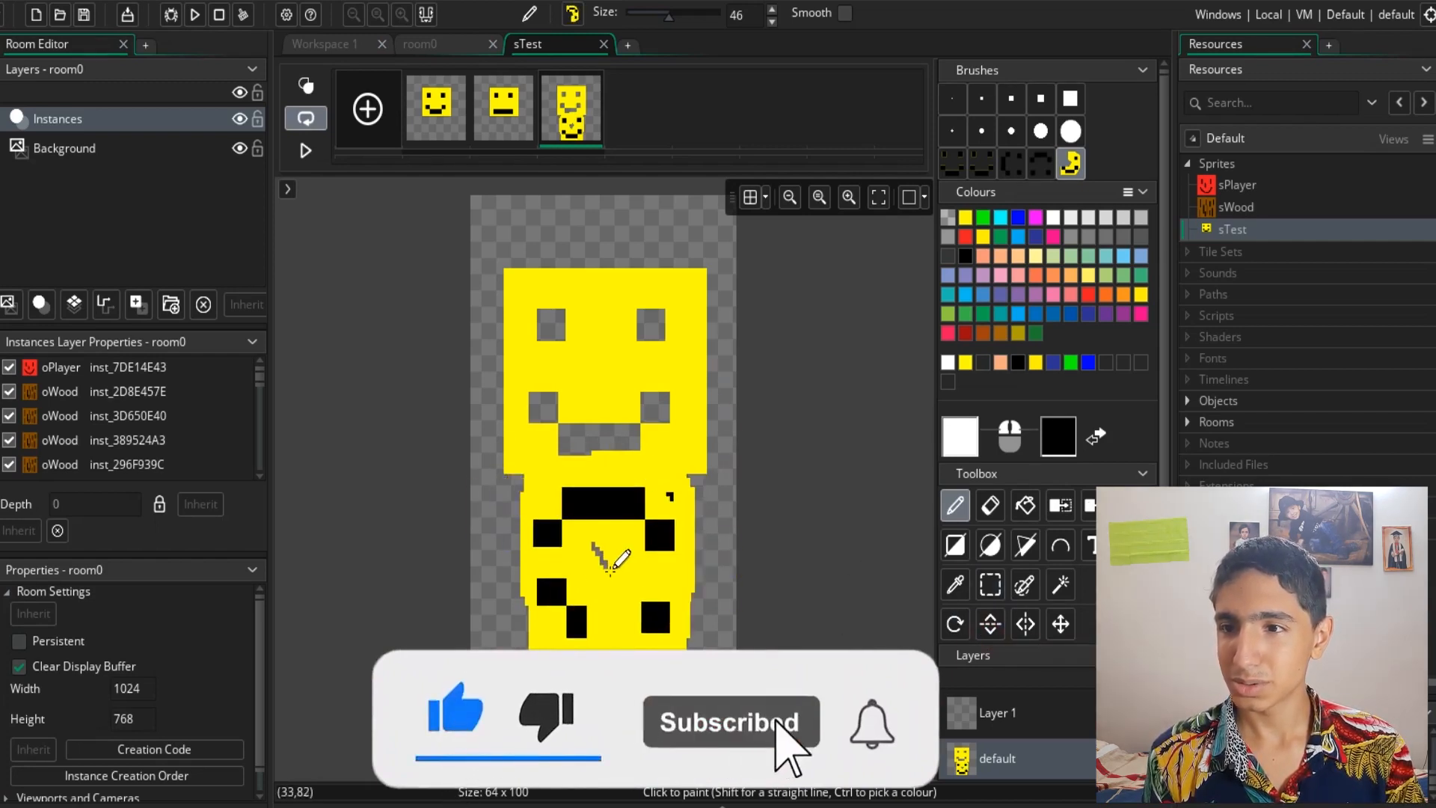
{"action": "left_click", "coordinate": [1062, 624]}
{"action": "left_click_drag", "start_coordinate": [586, 496], "coordinate": [609, 472]}
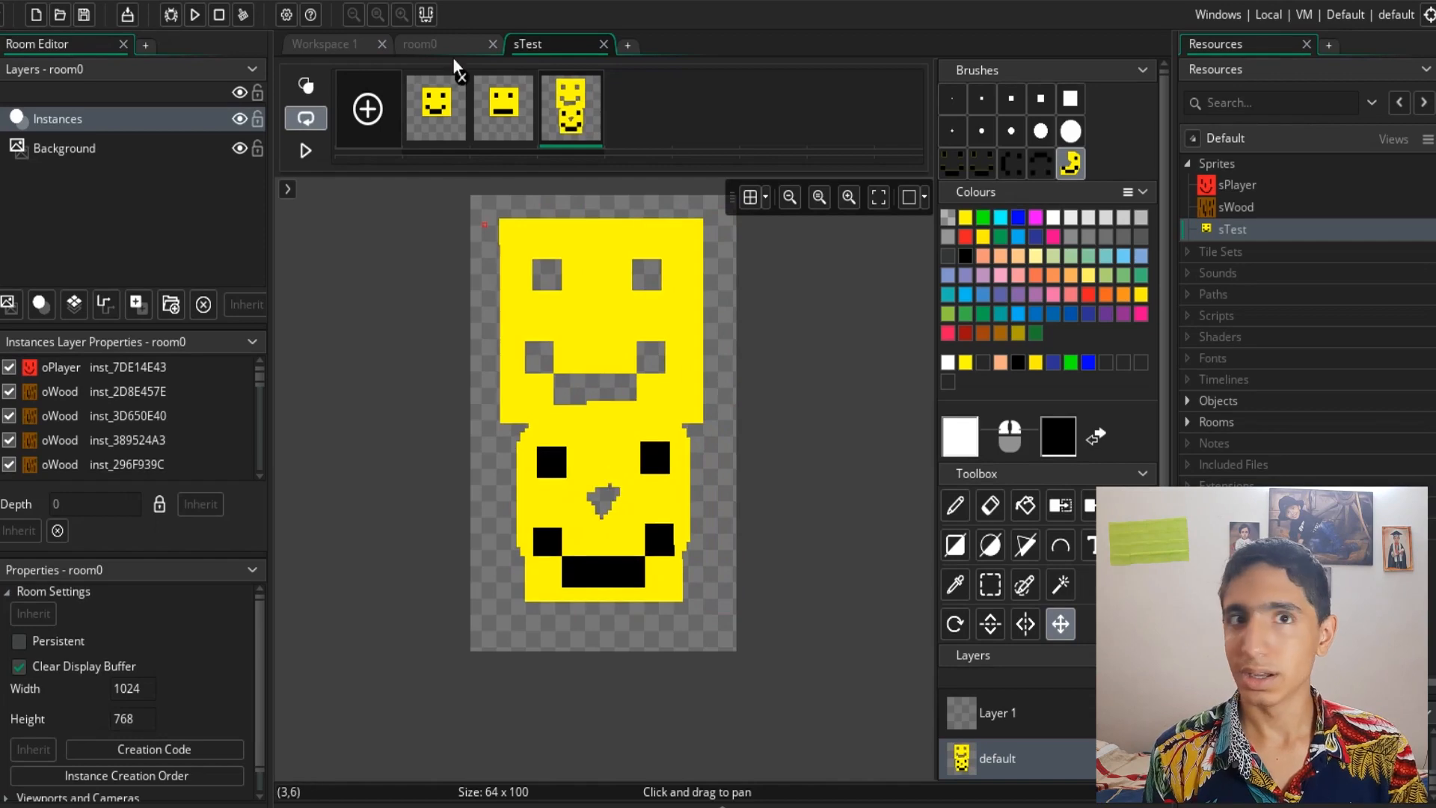
- Return to the sTest sprite properties in the workspace and pause the animation preview
{"action": "left_click", "coordinate": [423, 43]}
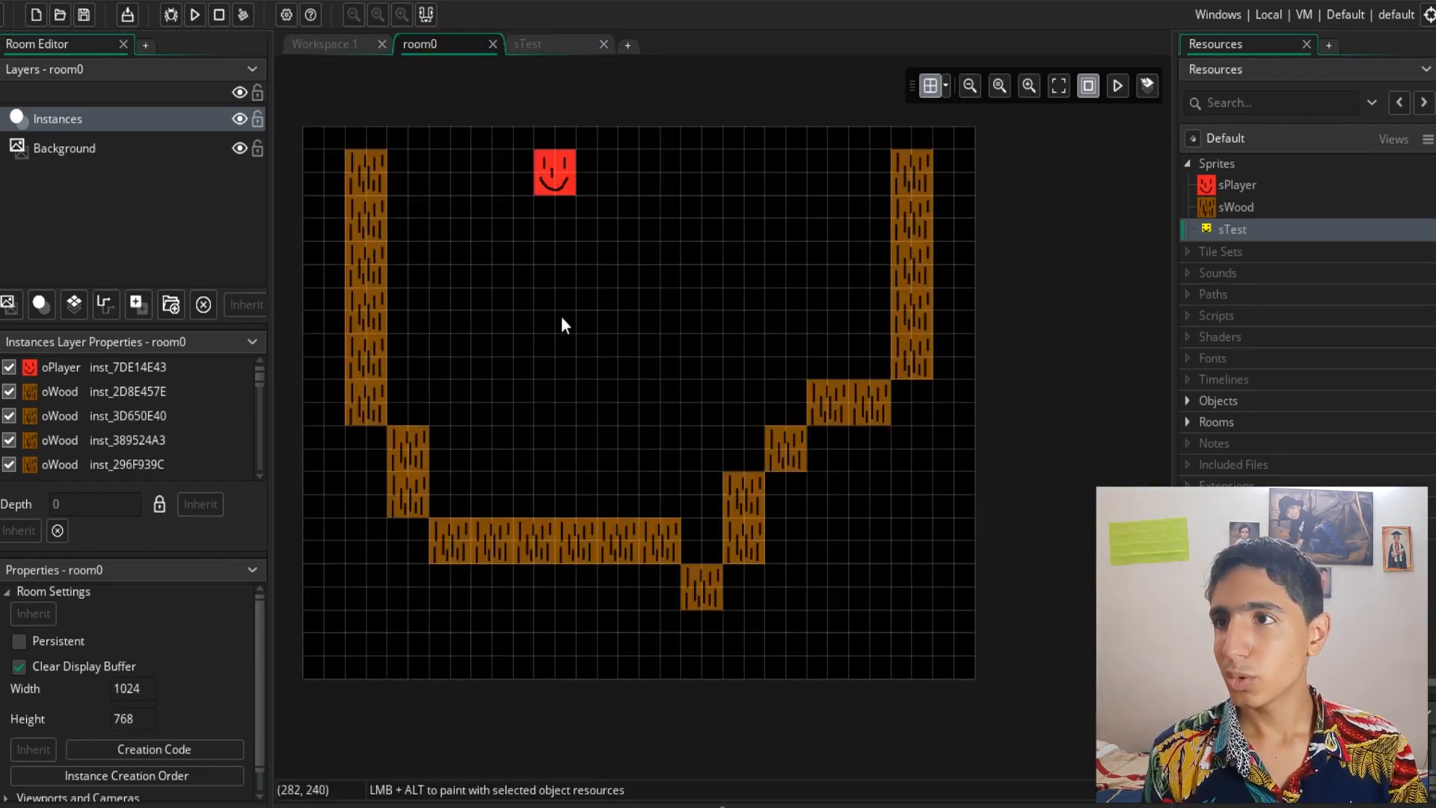
{"action": "left_click", "coordinate": [344, 46]}
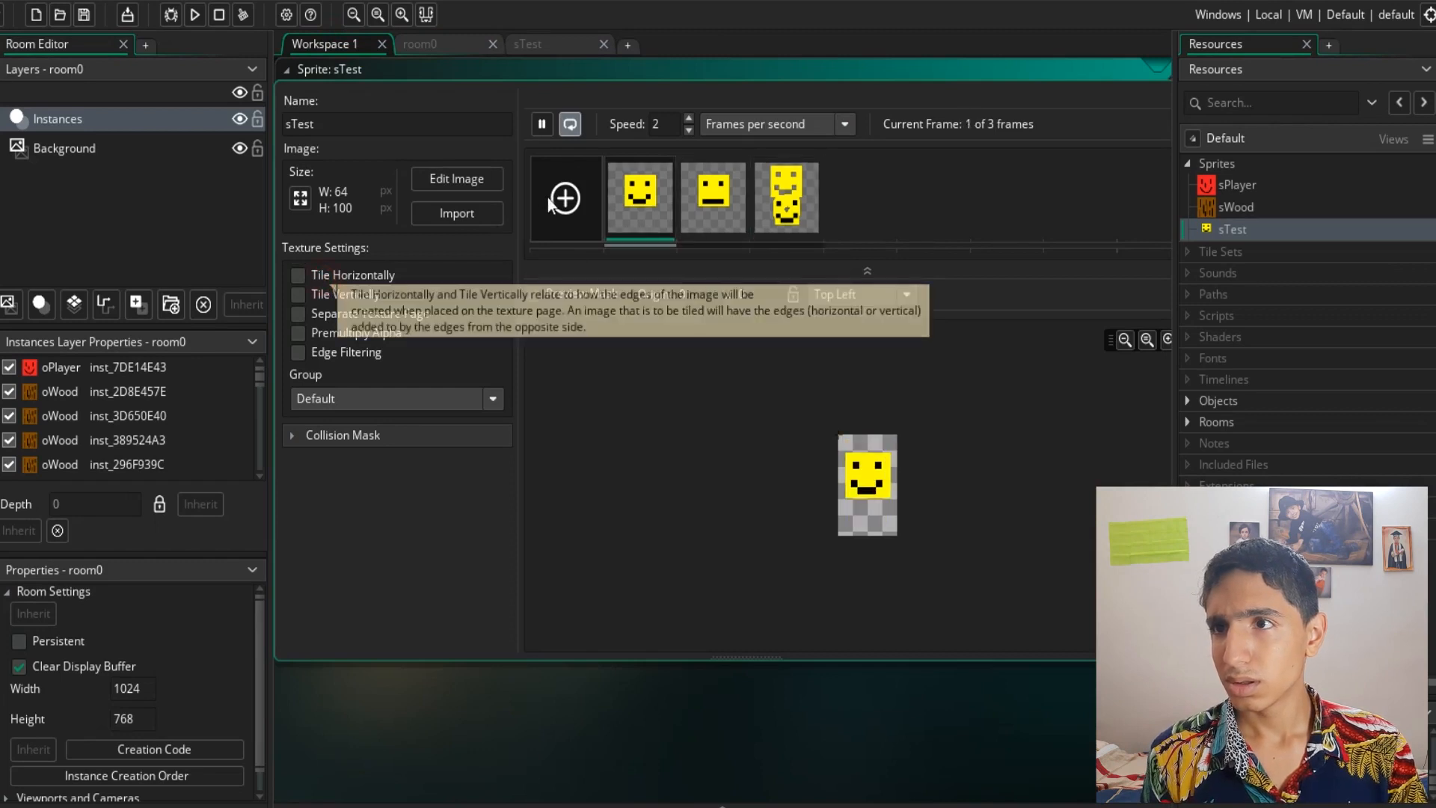
{"action": "left_click", "coordinate": [542, 124]}
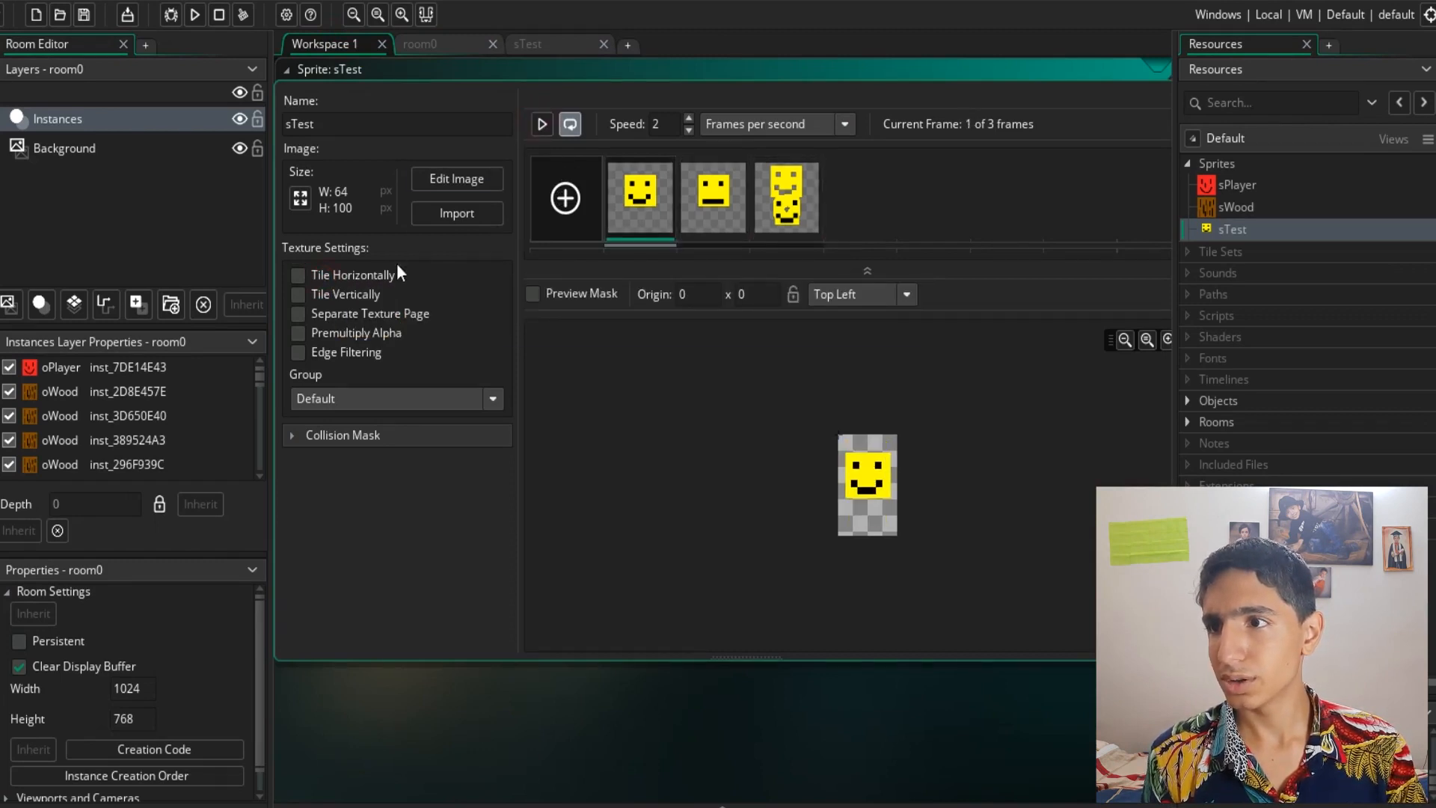
{"action": "left_click", "coordinate": [398, 399]}
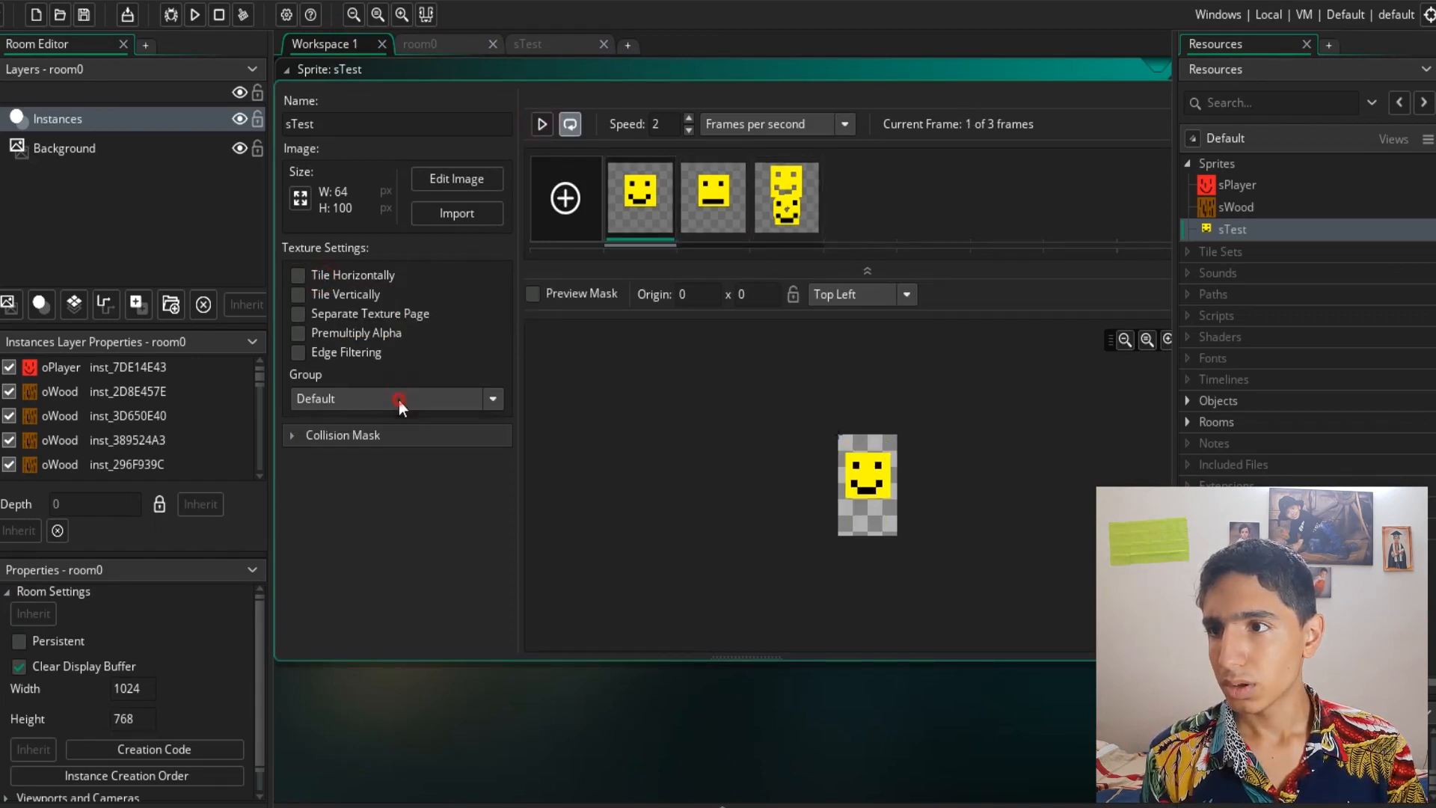
- Expand the sprite's collision mask settings and inspect the mask preview up close
{"action": "left_click", "coordinate": [290, 437]}
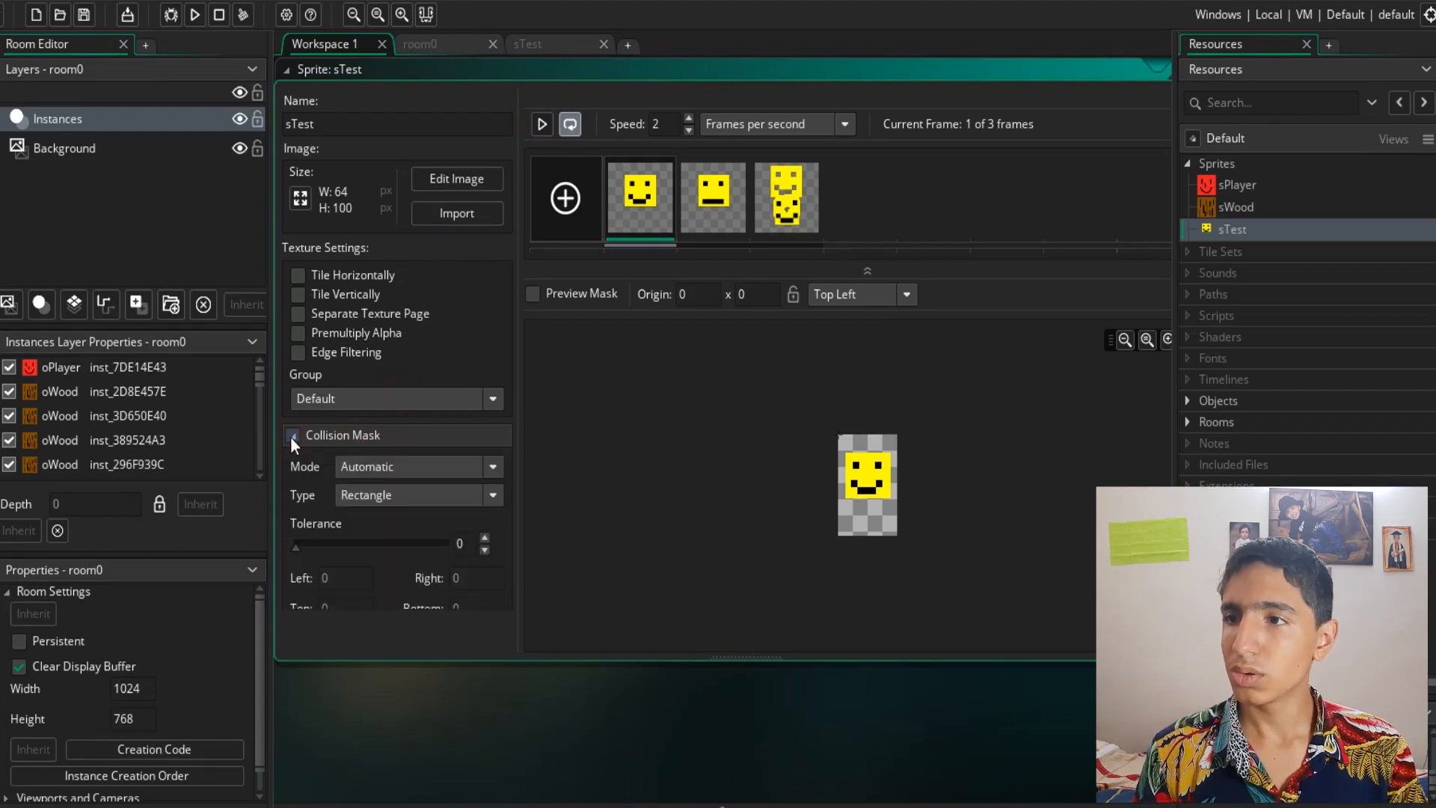
{"action": "scroll", "coordinate": [305, 476], "scroll_direction": "down", "scroll_amount": 1}
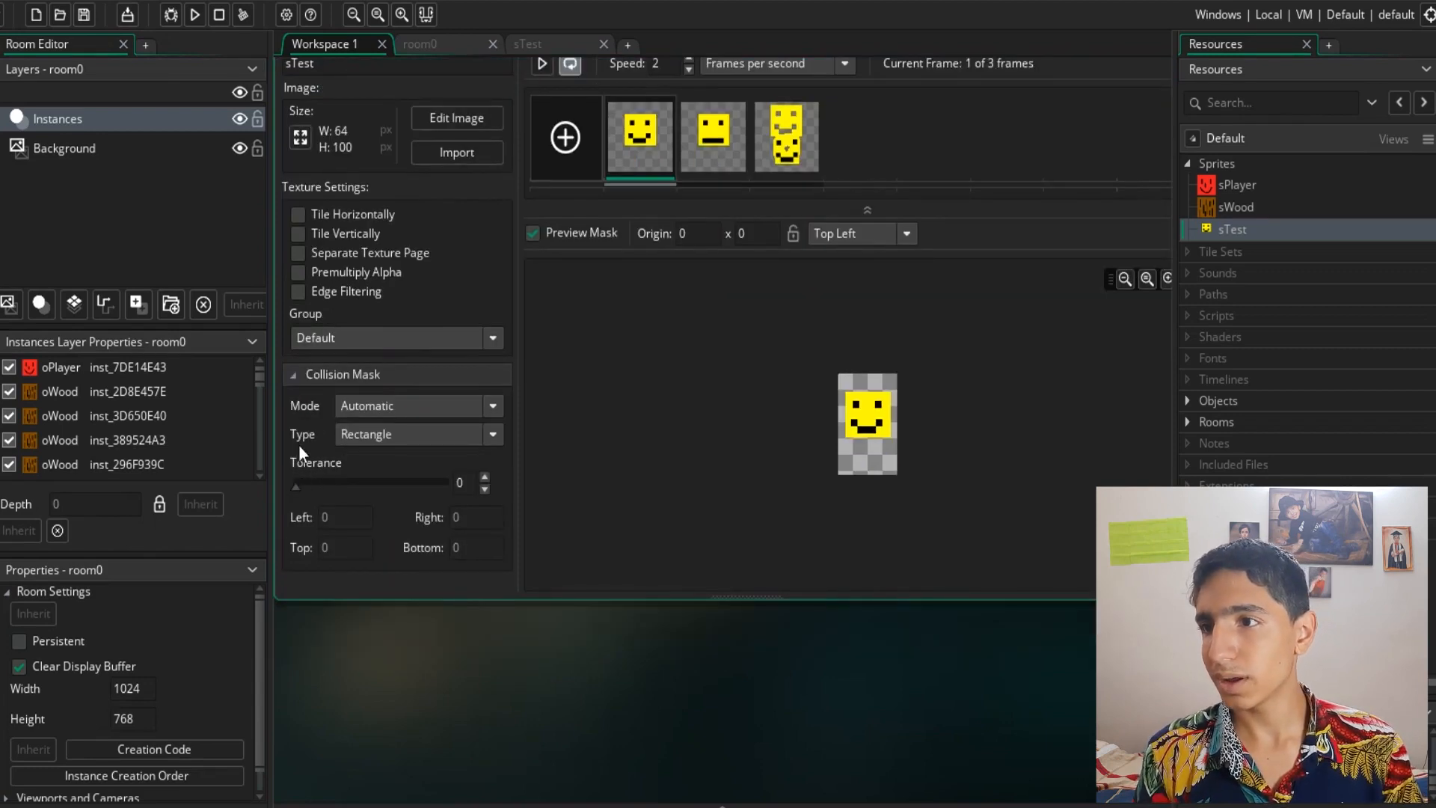
{"action": "scroll", "coordinate": [287, 442], "scroll_direction": "up", "scroll_amount": 1}
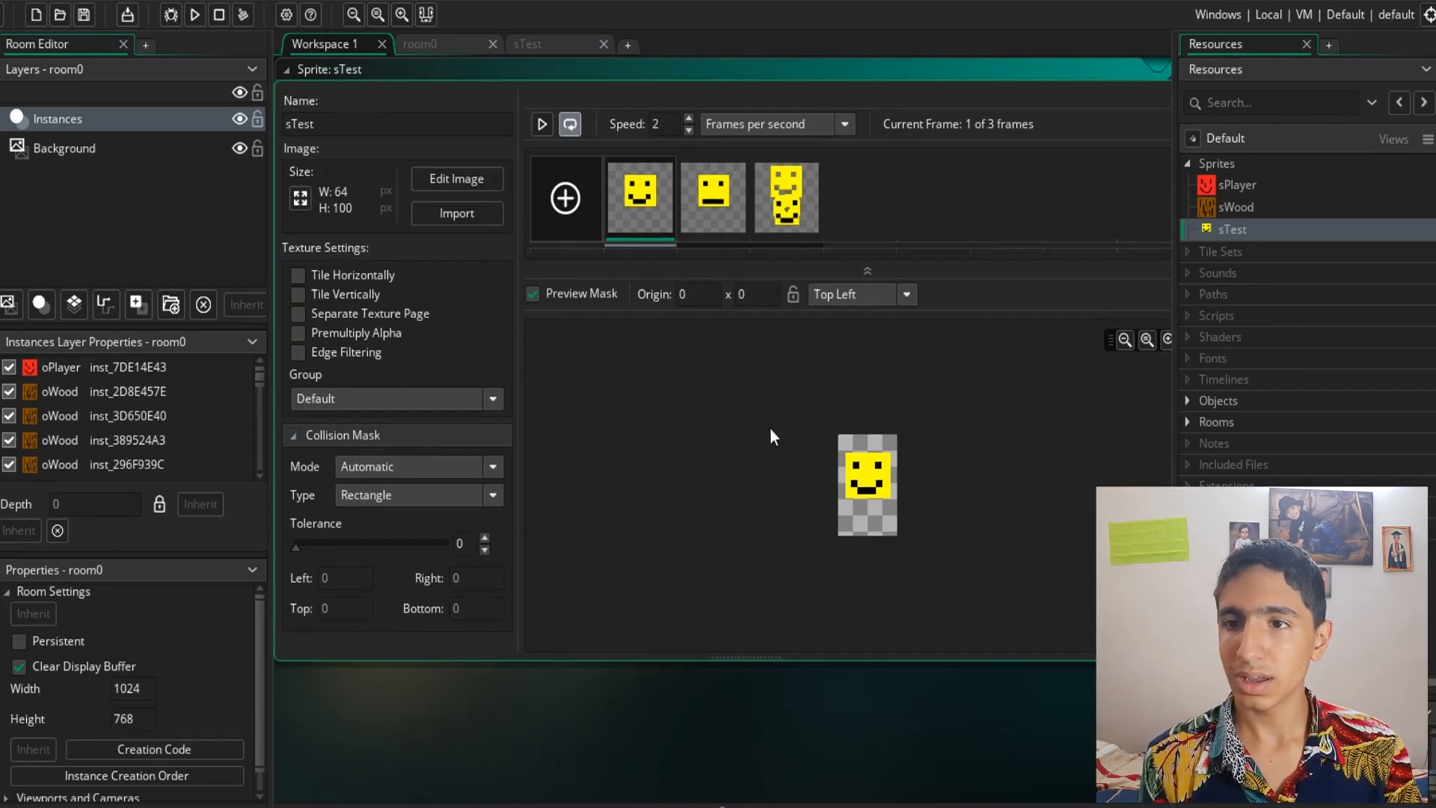
{"action": "scroll", "coordinate": [837, 473], "scroll_direction": "down", "scroll_amount": 2}
{"action": "scroll", "coordinate": [864, 402], "scroll_direction": "up", "scroll_amount": 5, "text": "ctrl"}
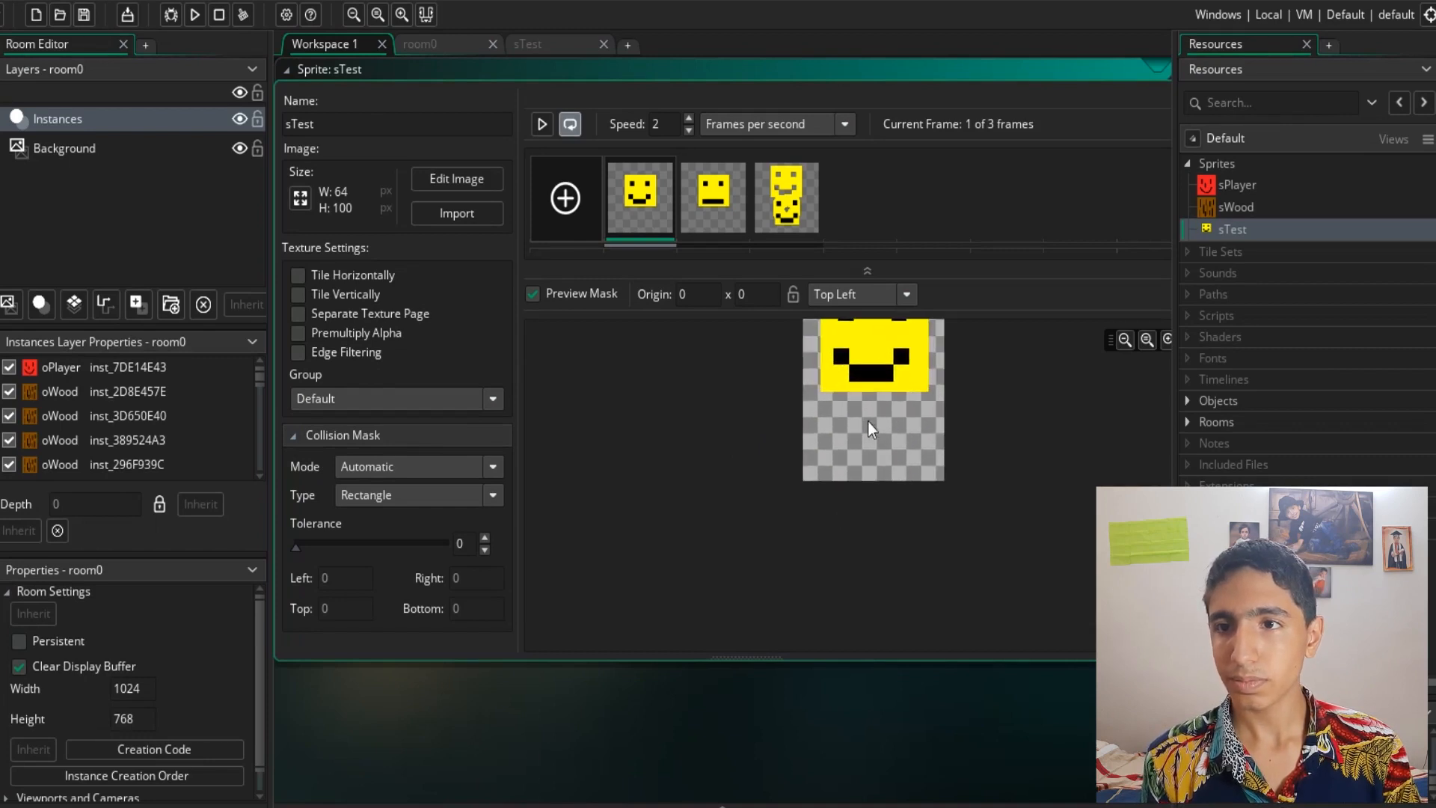
{"action": "middle_click_drag", "start_coordinate": [932, 432], "coordinate": [935, 655]}
{"action": "middle_click_drag", "start_coordinate": [881, 429], "coordinate": [897, 531]}
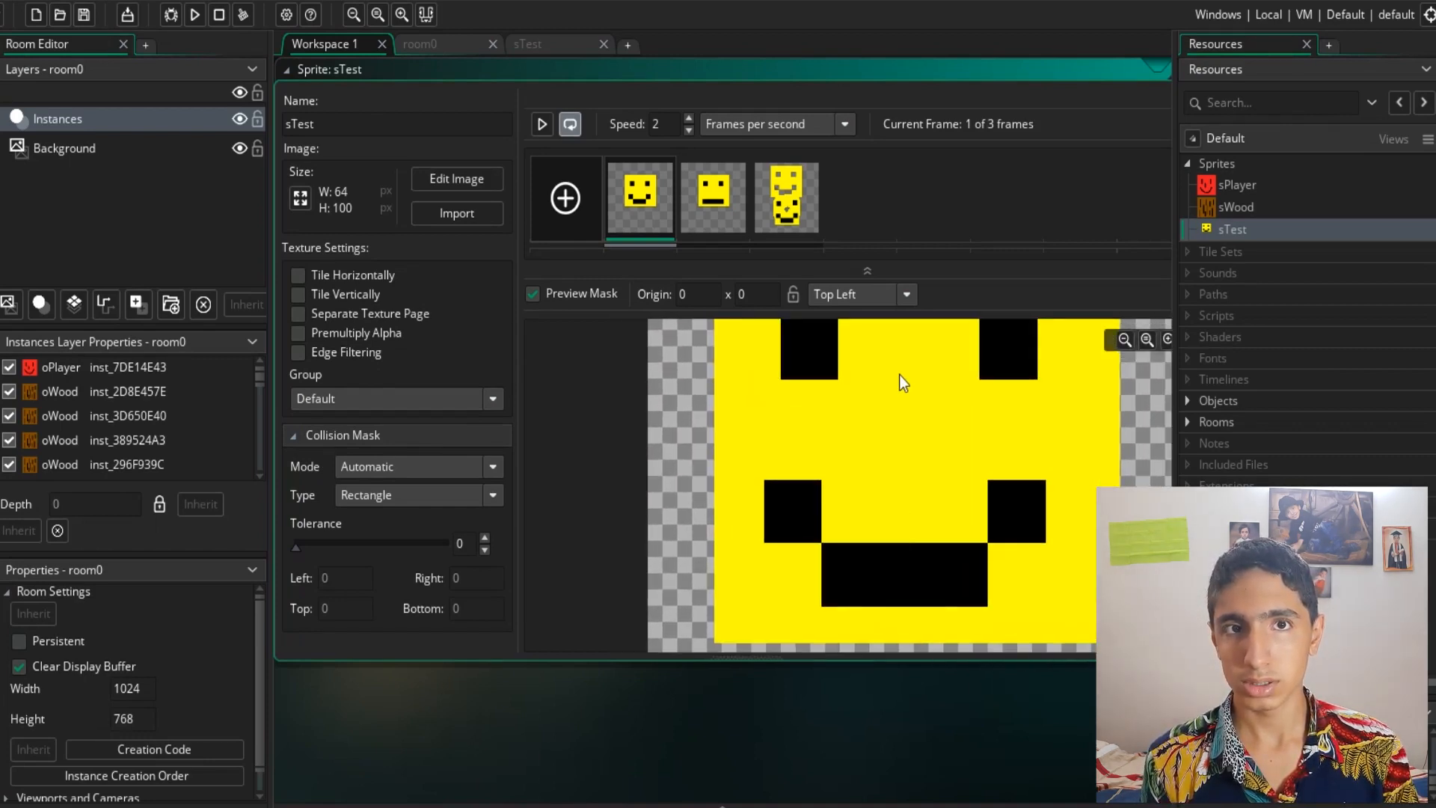
{"action": "scroll", "coordinate": [899, 374], "scroll_direction": "down", "scroll_amount": 1, "text": "ctrl"}
{"action": "middle_click_drag", "start_coordinate": [899, 374], "coordinate": [895, 406]}
{"action": "scroll", "coordinate": [856, 594], "scroll_direction": "down", "scroll_amount": 1}
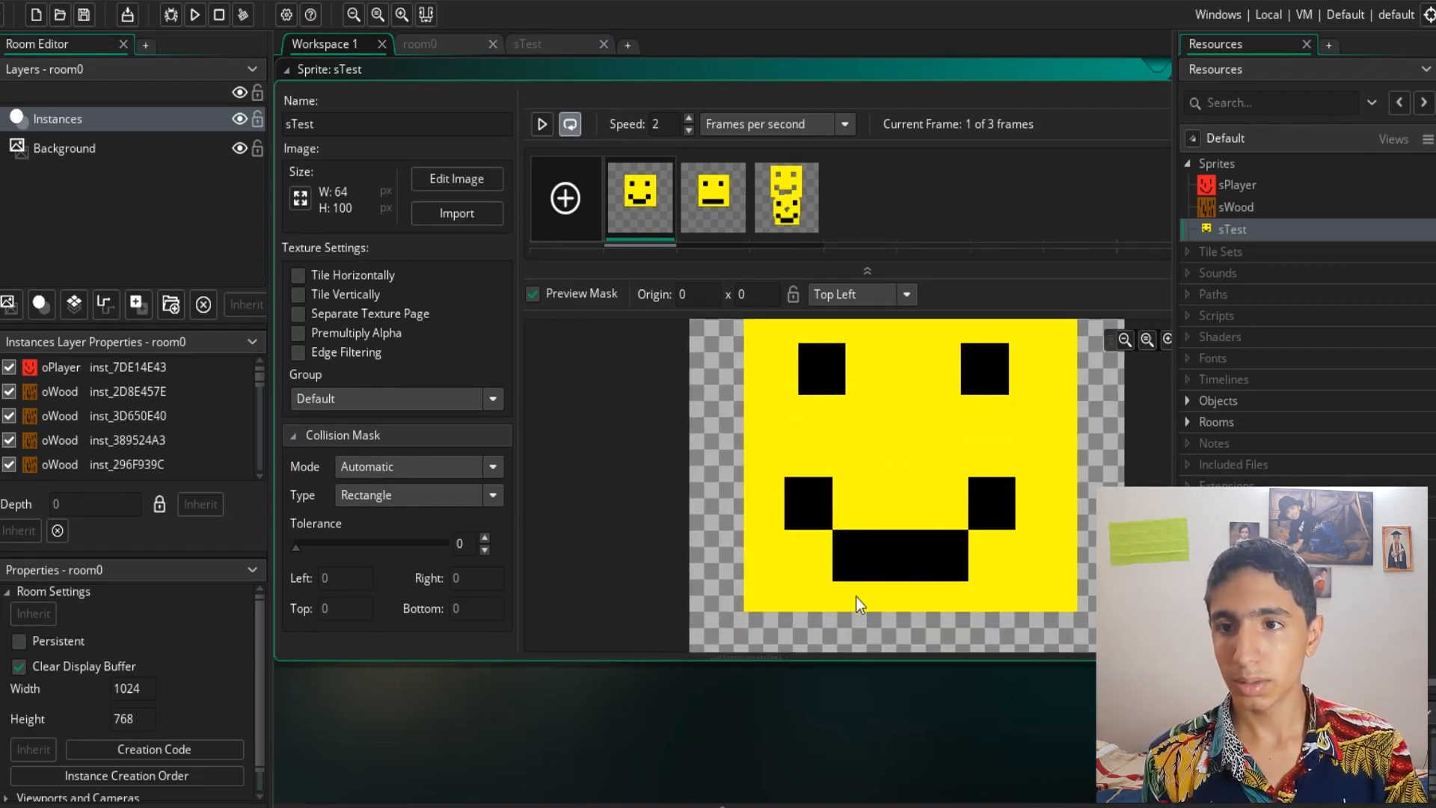
{"action": "scroll", "coordinate": [879, 470], "scroll_direction": "down", "scroll_amount": 2, "text": "ctrl"}
{"action": "scroll", "coordinate": [883, 460], "scroll_direction": "down", "scroll_amount": 1, "text": "ctrl"}
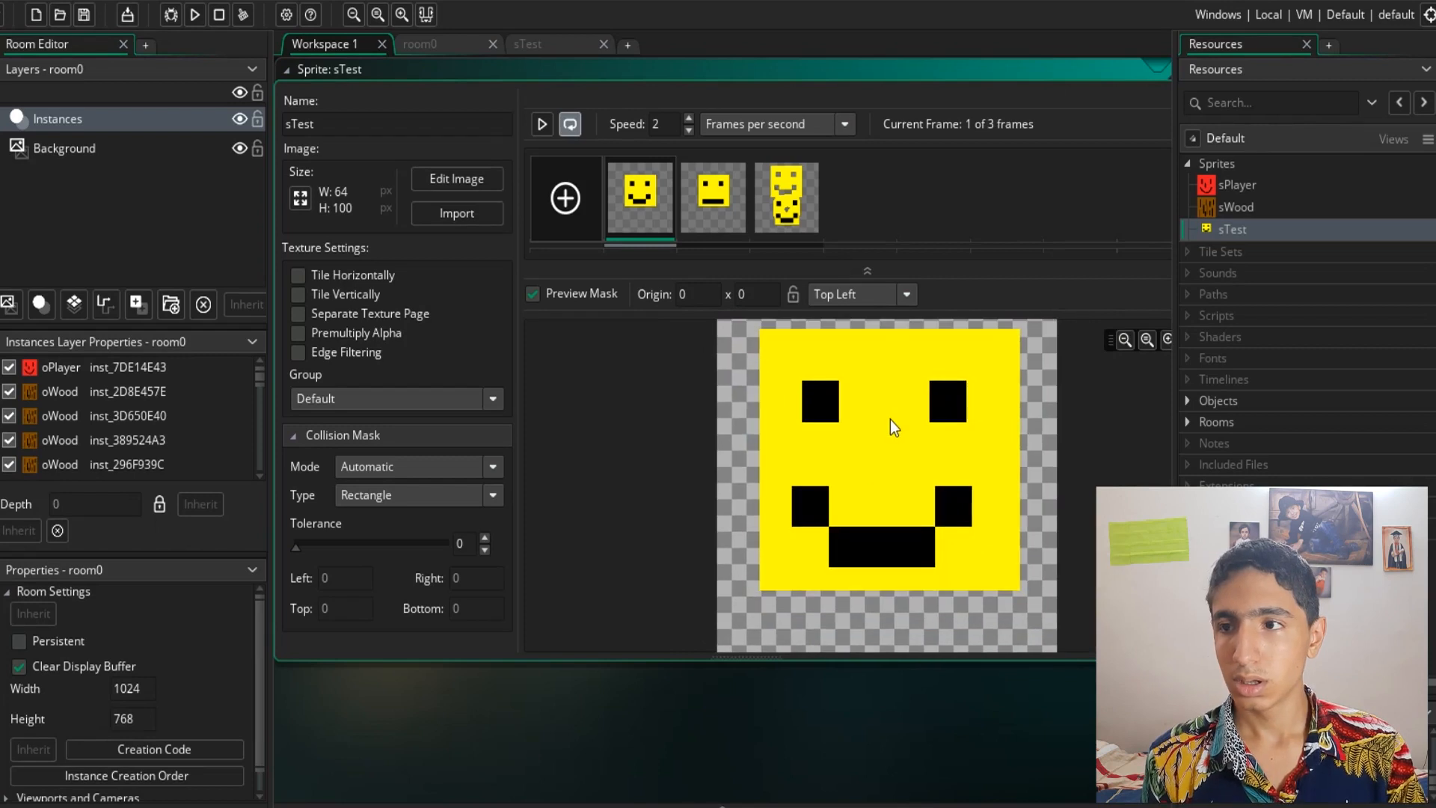
{"action": "scroll", "coordinate": [896, 429], "scroll_direction": "down", "scroll_amount": 1, "text": "ctrl"}
- Switch the collision mask mode to Manual and drag its bounds to Left 8, Right 56, Top 18, Bottom 62
{"action": "left_click", "coordinate": [440, 465]}
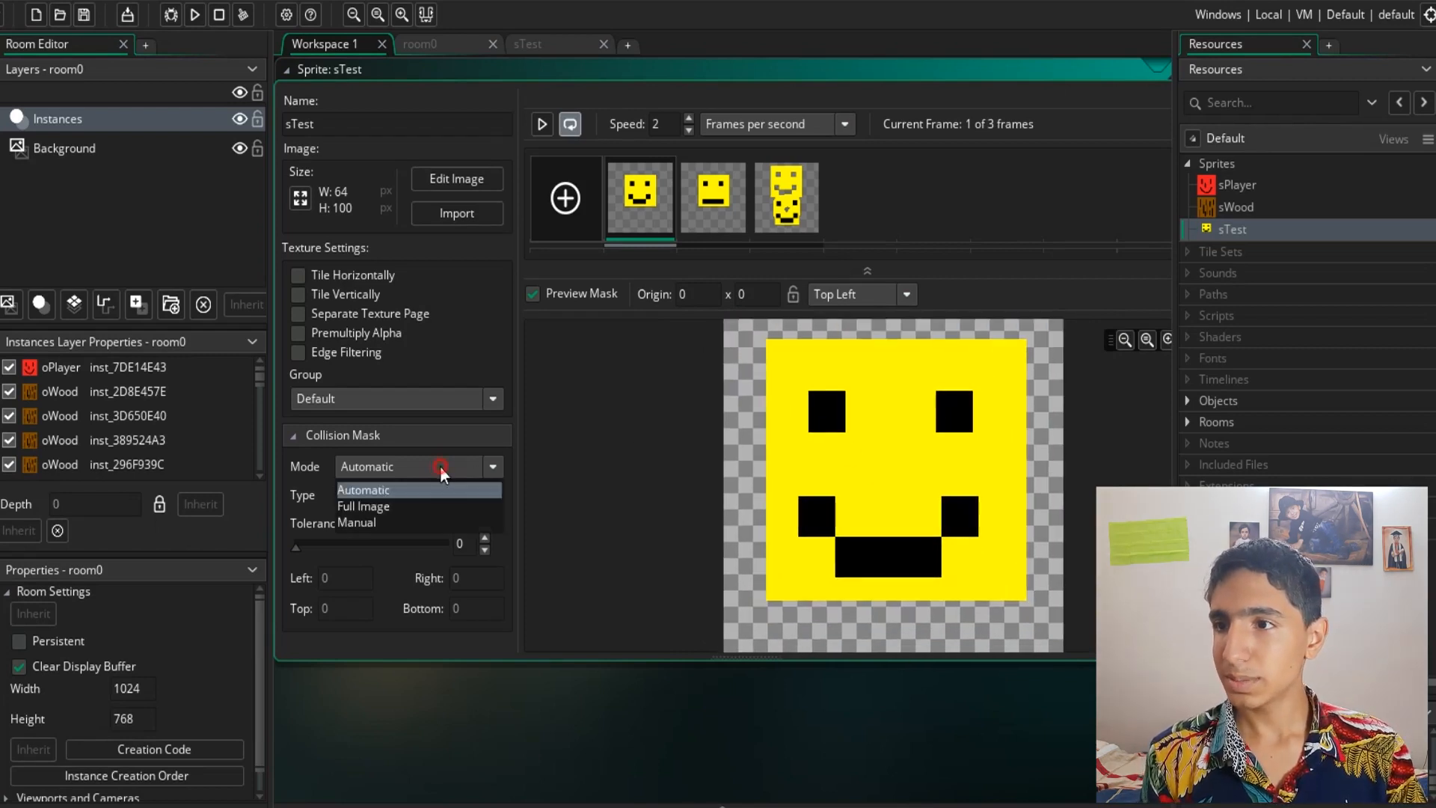
{"action": "left_click", "coordinate": [413, 522]}
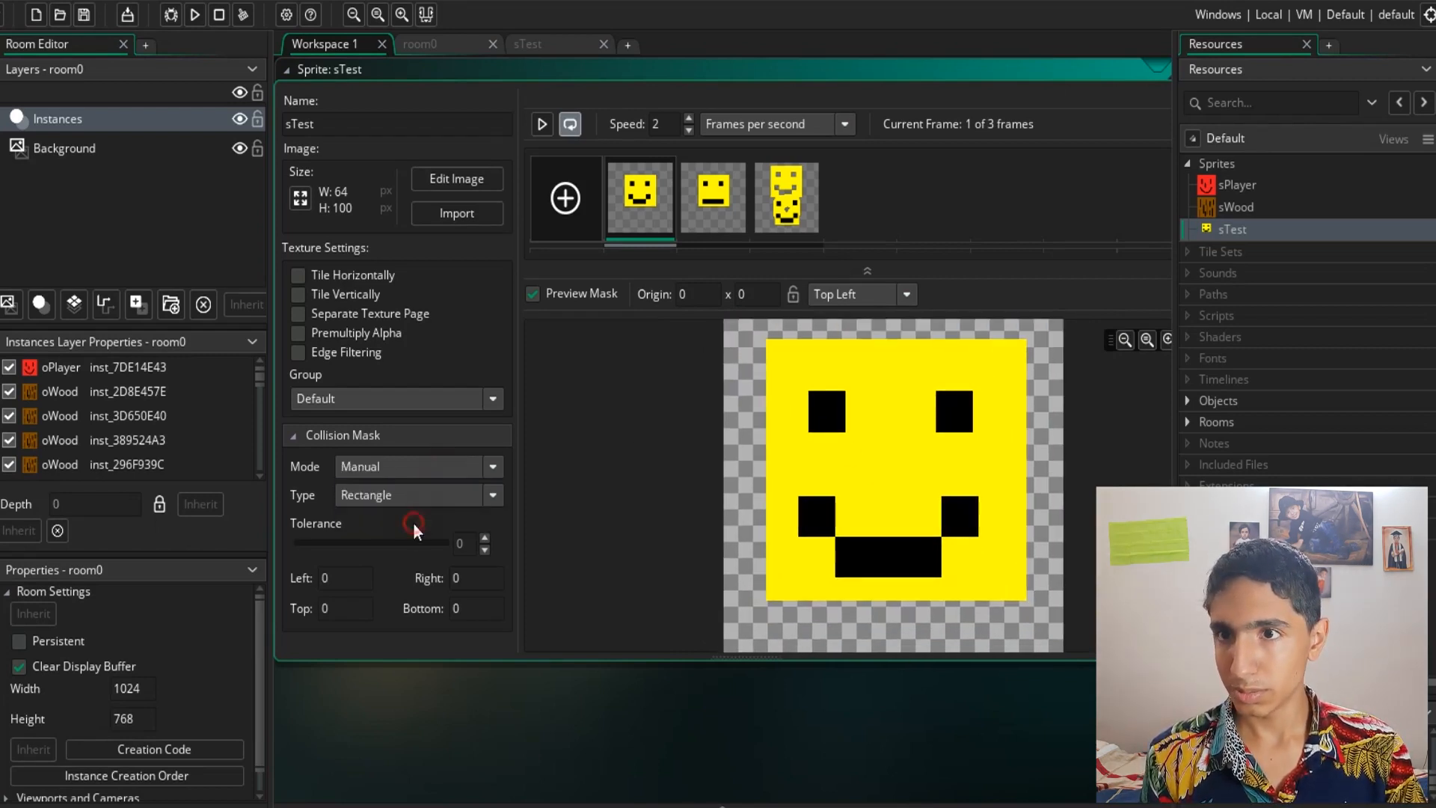
{"action": "middle_click_drag", "start_coordinate": [894, 377], "coordinate": [904, 619]}
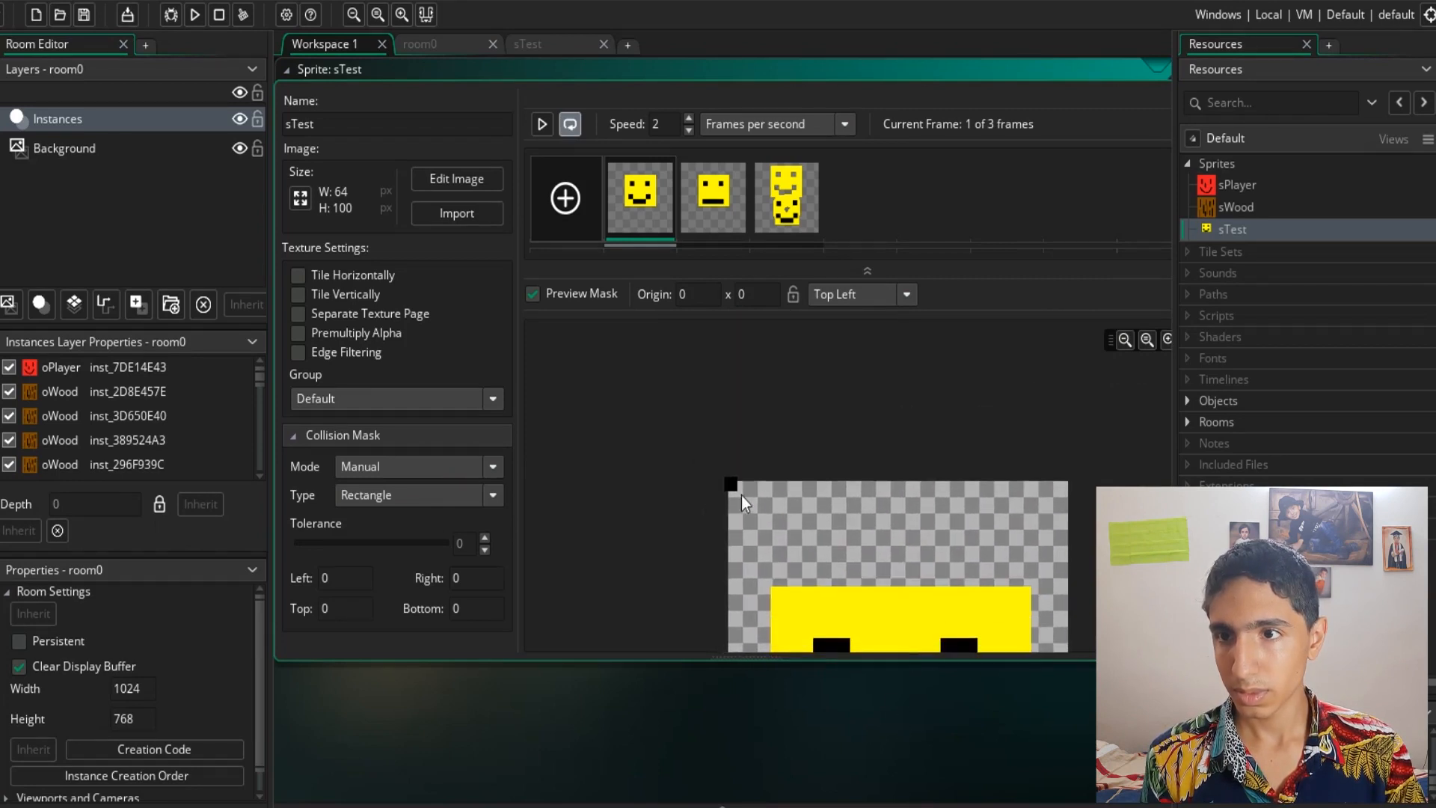
{"action": "left_click_drag", "start_coordinate": [756, 514], "coordinate": [861, 573]}
{"action": "middle_click_drag", "start_coordinate": [1086, 576], "coordinate": [1017, 475]}
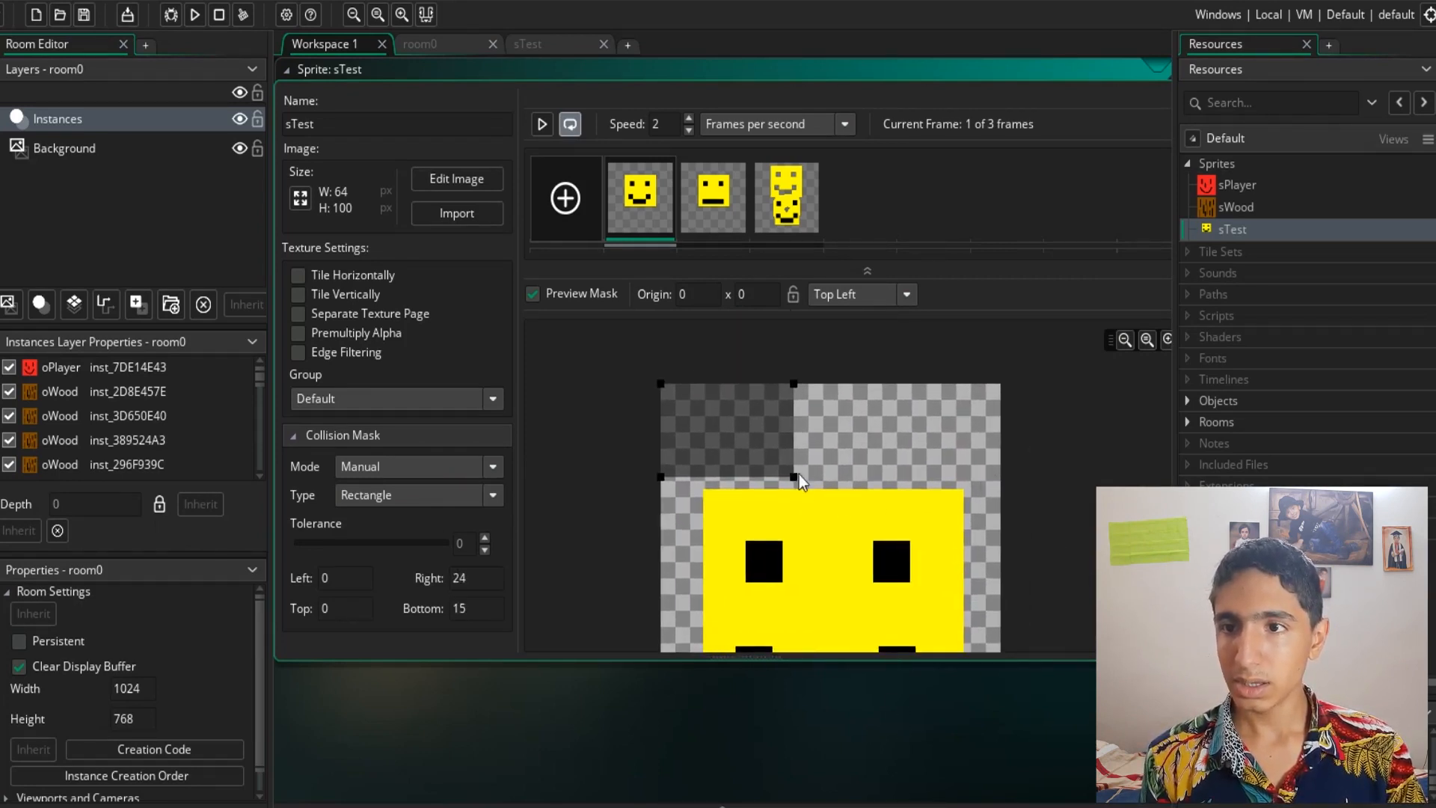
{"action": "left_click_drag", "start_coordinate": [795, 477], "coordinate": [931, 477]}
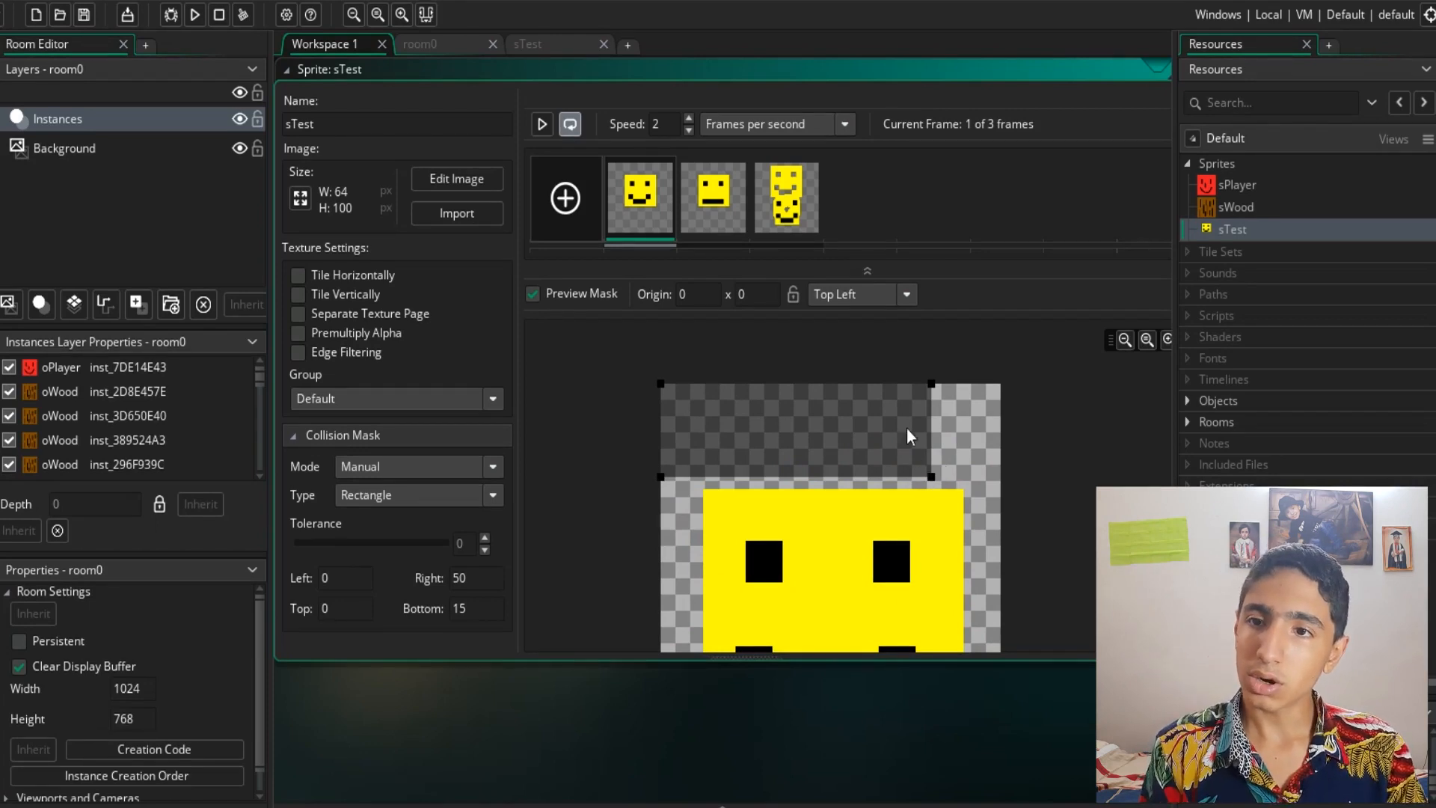
{"action": "middle_click_drag", "start_coordinate": [1030, 528], "coordinate": [1022, 443]}
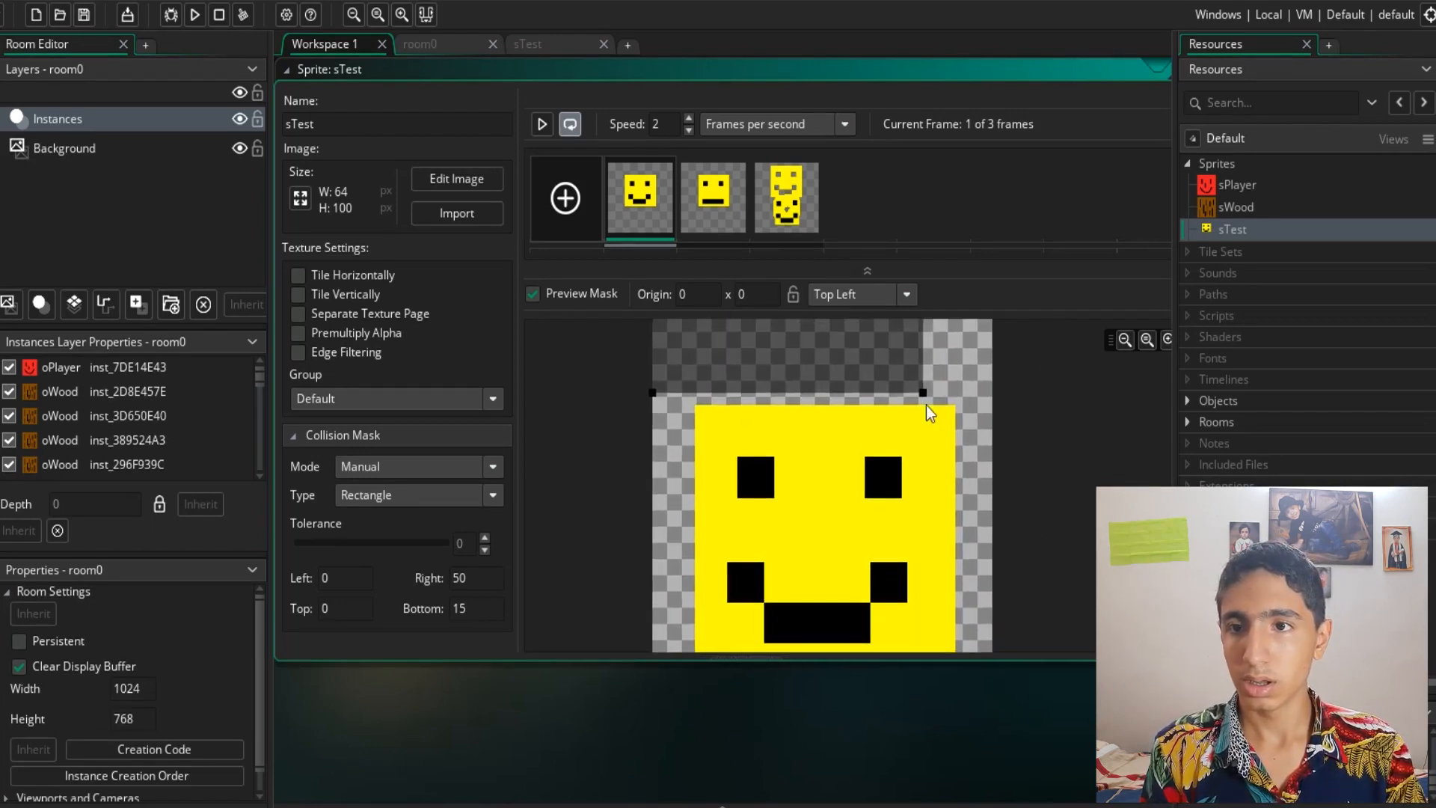
{"action": "left_click_drag", "start_coordinate": [921, 393], "coordinate": [970, 654]}
{"action": "middle_click_drag", "start_coordinate": [1045, 519], "coordinate": [1061, 358]}
{"action": "left_click_drag", "start_coordinate": [995, 500], "coordinate": [971, 504]}
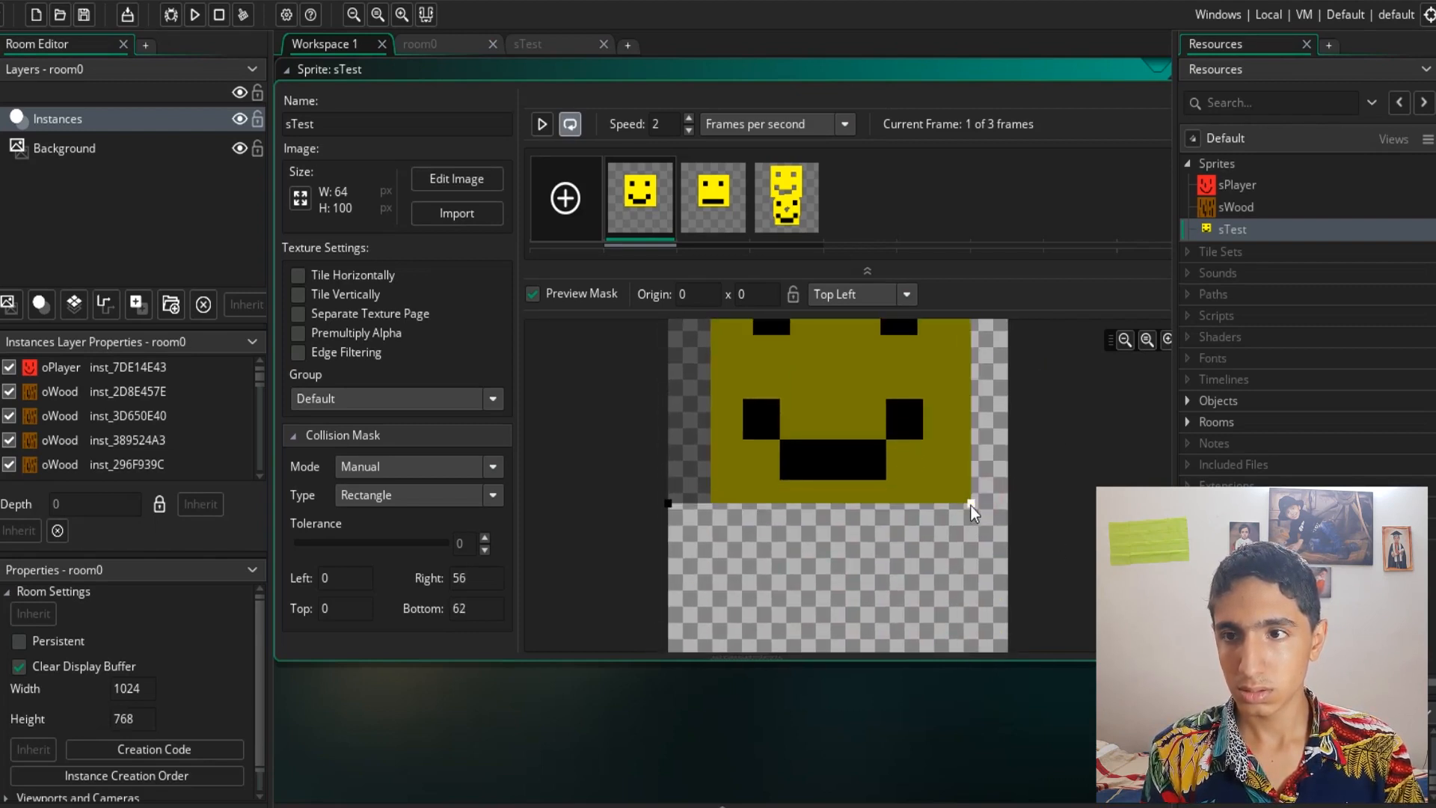
{"action": "left_click_drag", "start_coordinate": [668, 504], "coordinate": [710, 503]}
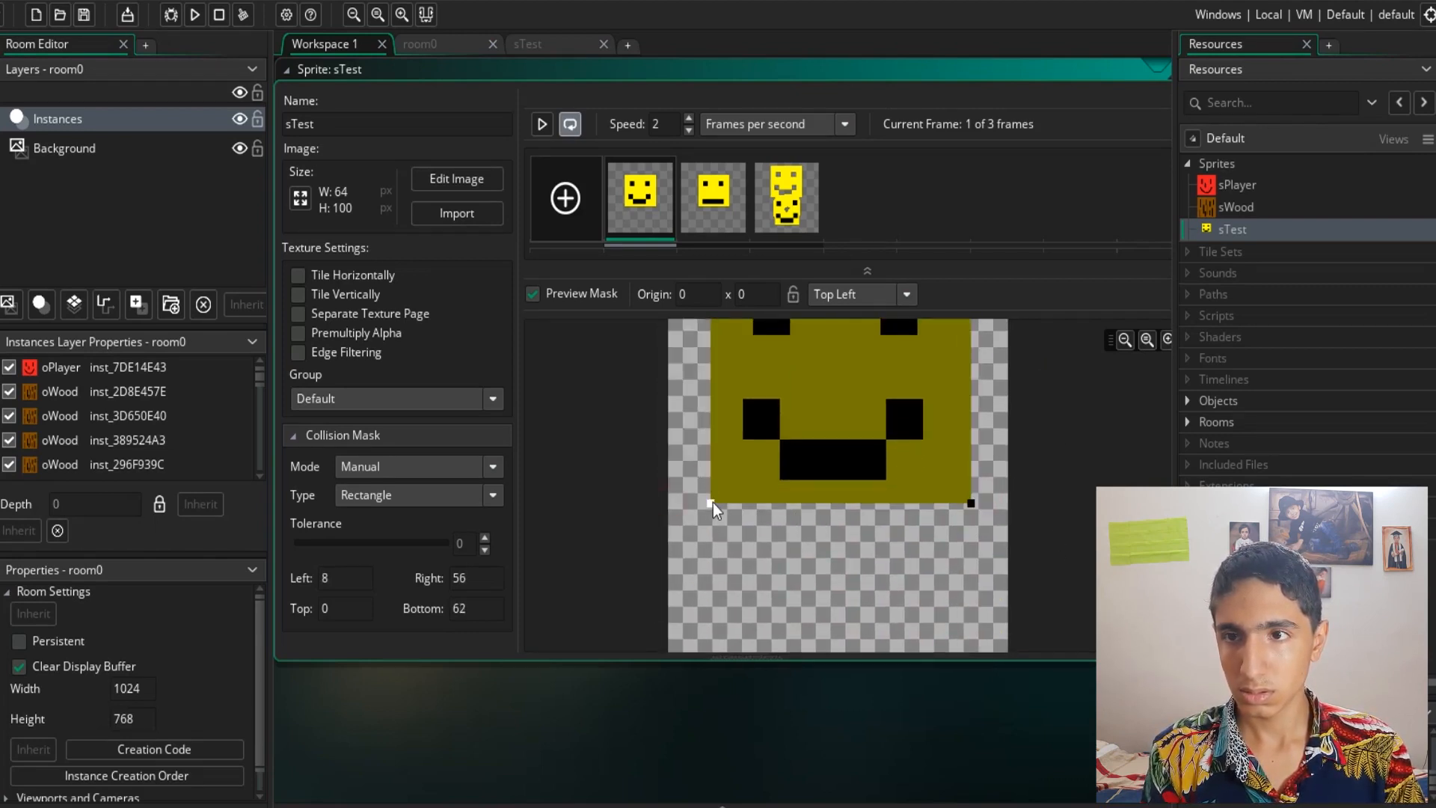
{"action": "middle_click_drag", "start_coordinate": [866, 489], "coordinate": [859, 659]}
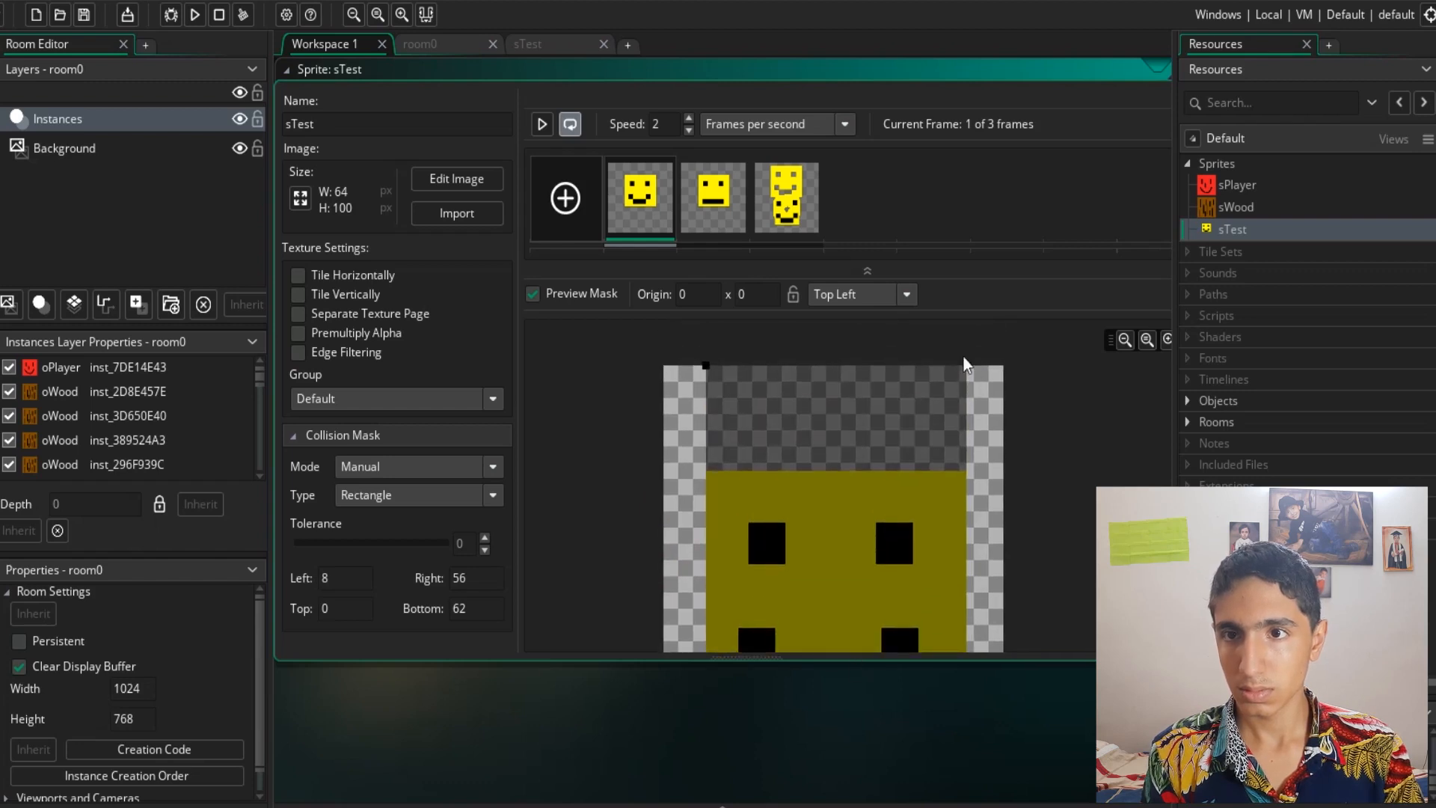
{"action": "left_click_drag", "start_coordinate": [966, 367], "coordinate": [967, 474]}
{"action": "scroll", "coordinate": [967, 474], "scroll_direction": "down", "scroll_amount": 3}
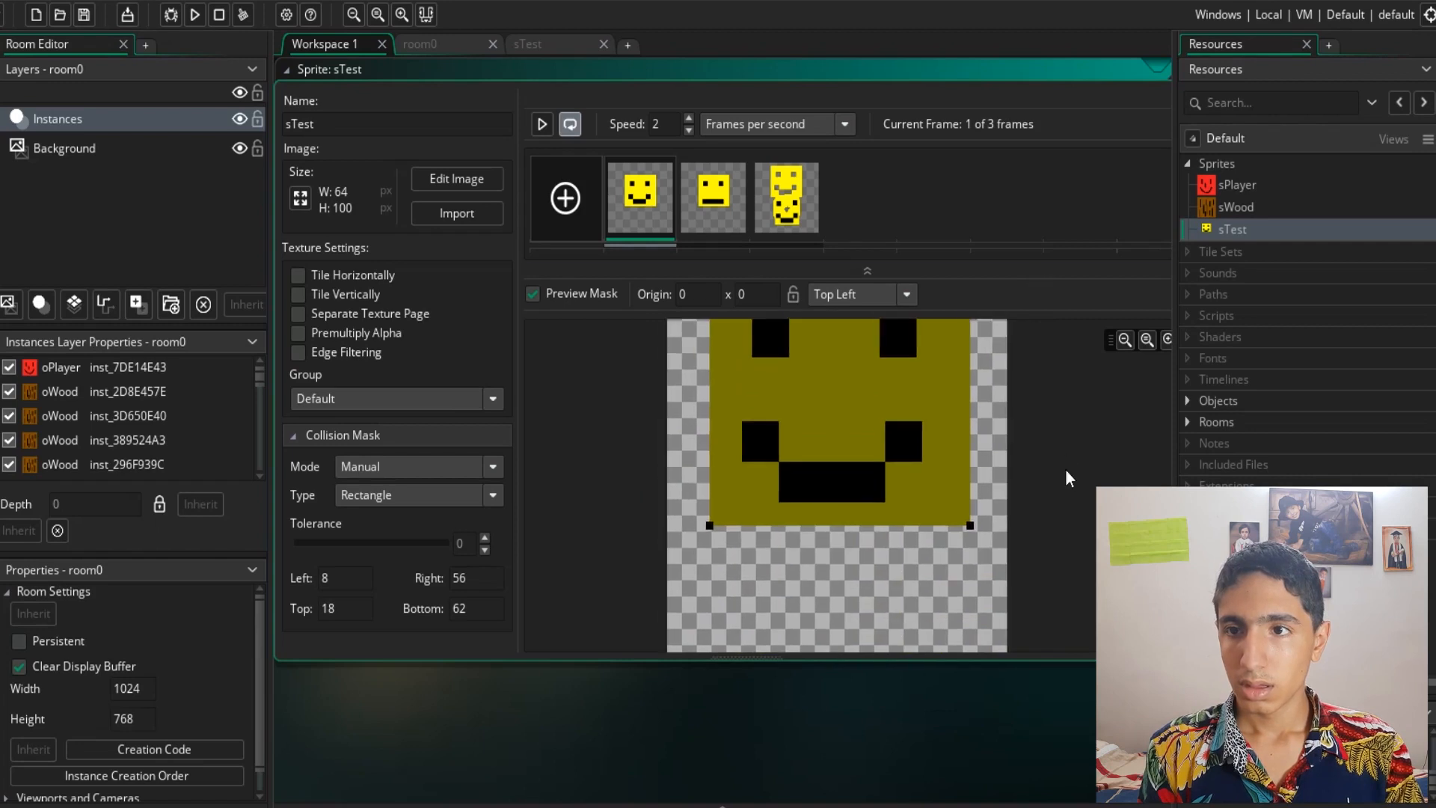
{"action": "middle_click_drag", "start_coordinate": [971, 379], "coordinate": [1024, 456]}
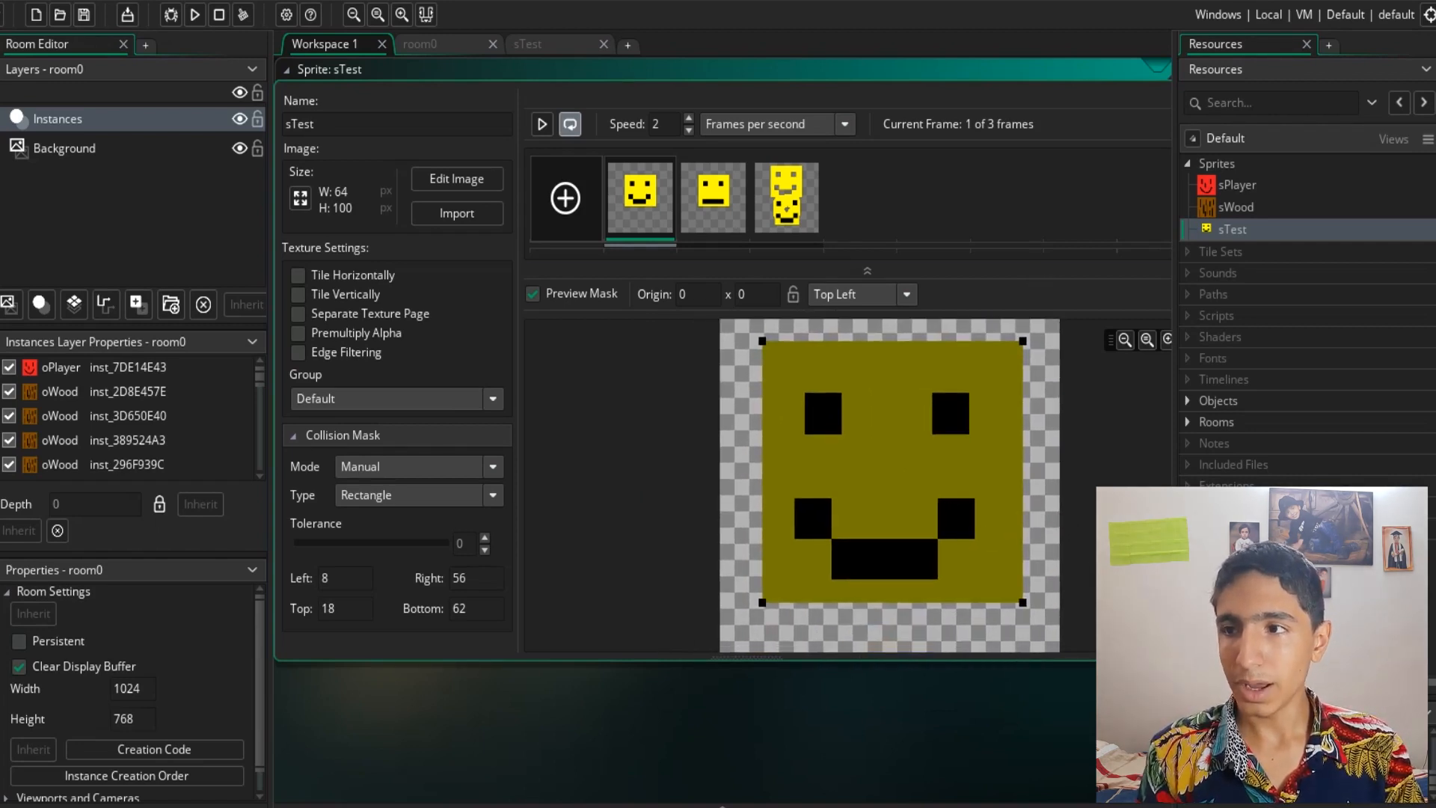
{"action": "middle_click_drag", "start_coordinate": [1100, 553], "coordinate": [1032, 553]}
- Try the mask types Rectangle with rotation and Ellipse (Slow), settling on Precise (Slow)
{"action": "left_click", "coordinate": [499, 504]}
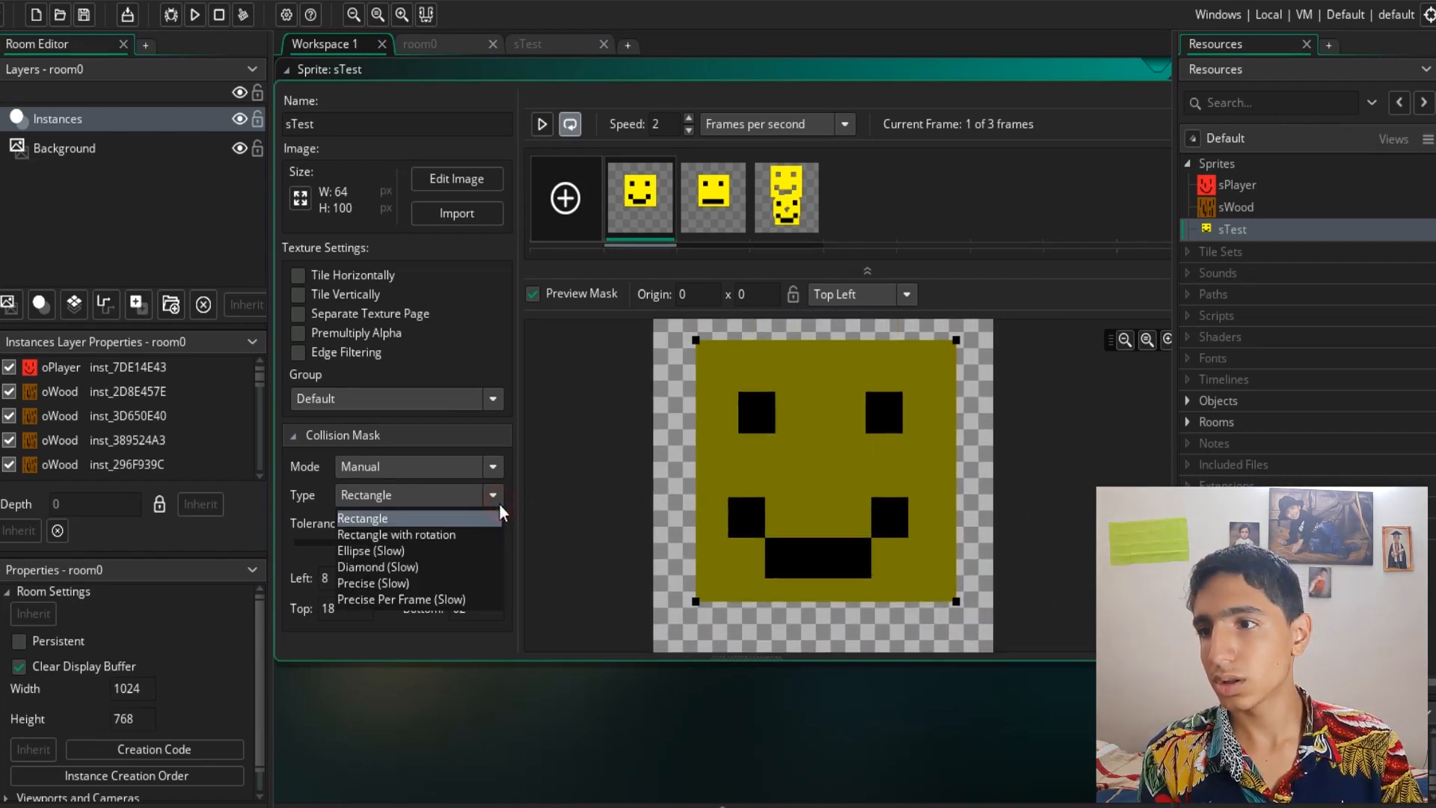
{"action": "left_click", "coordinate": [470, 535]}
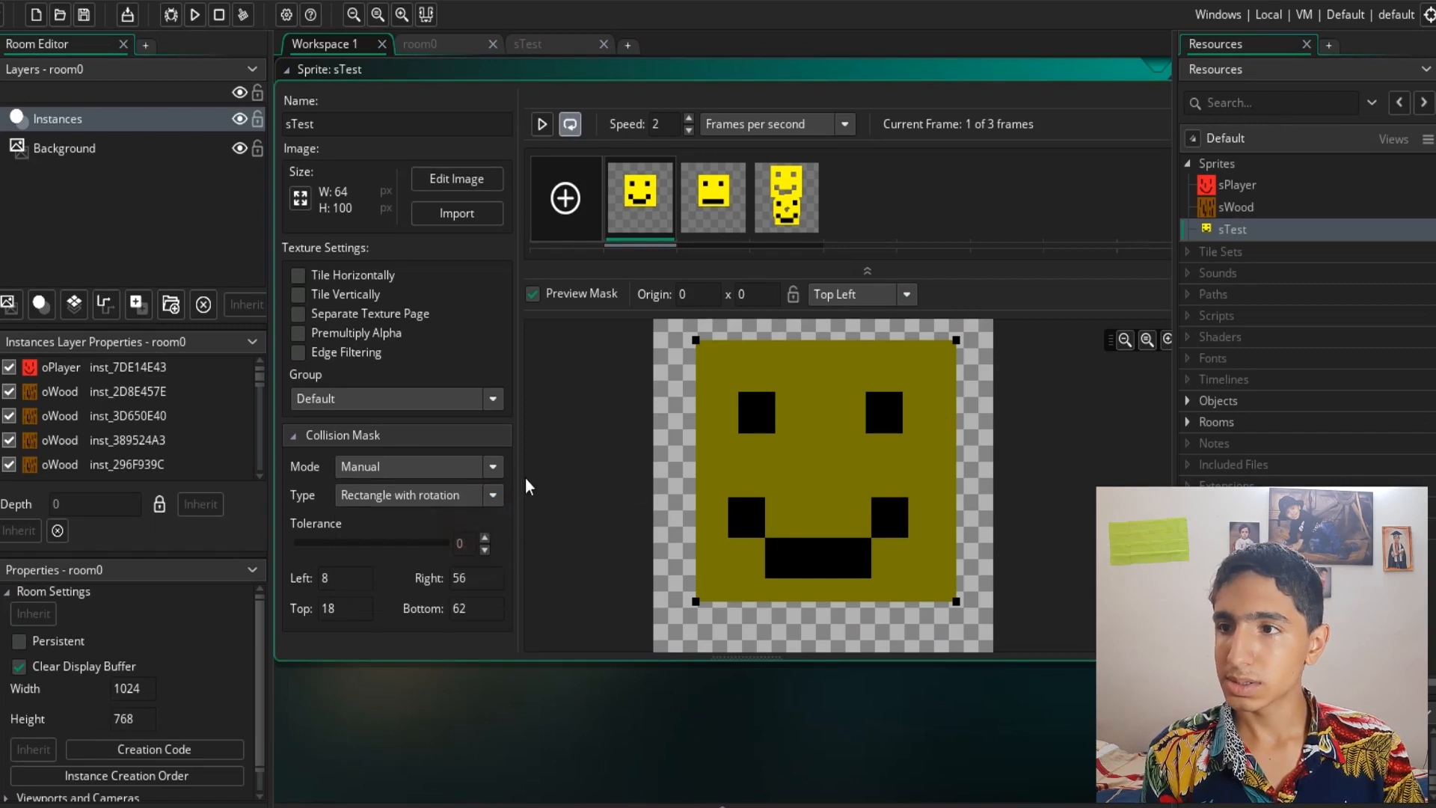
{"action": "left_click", "coordinate": [482, 500]}
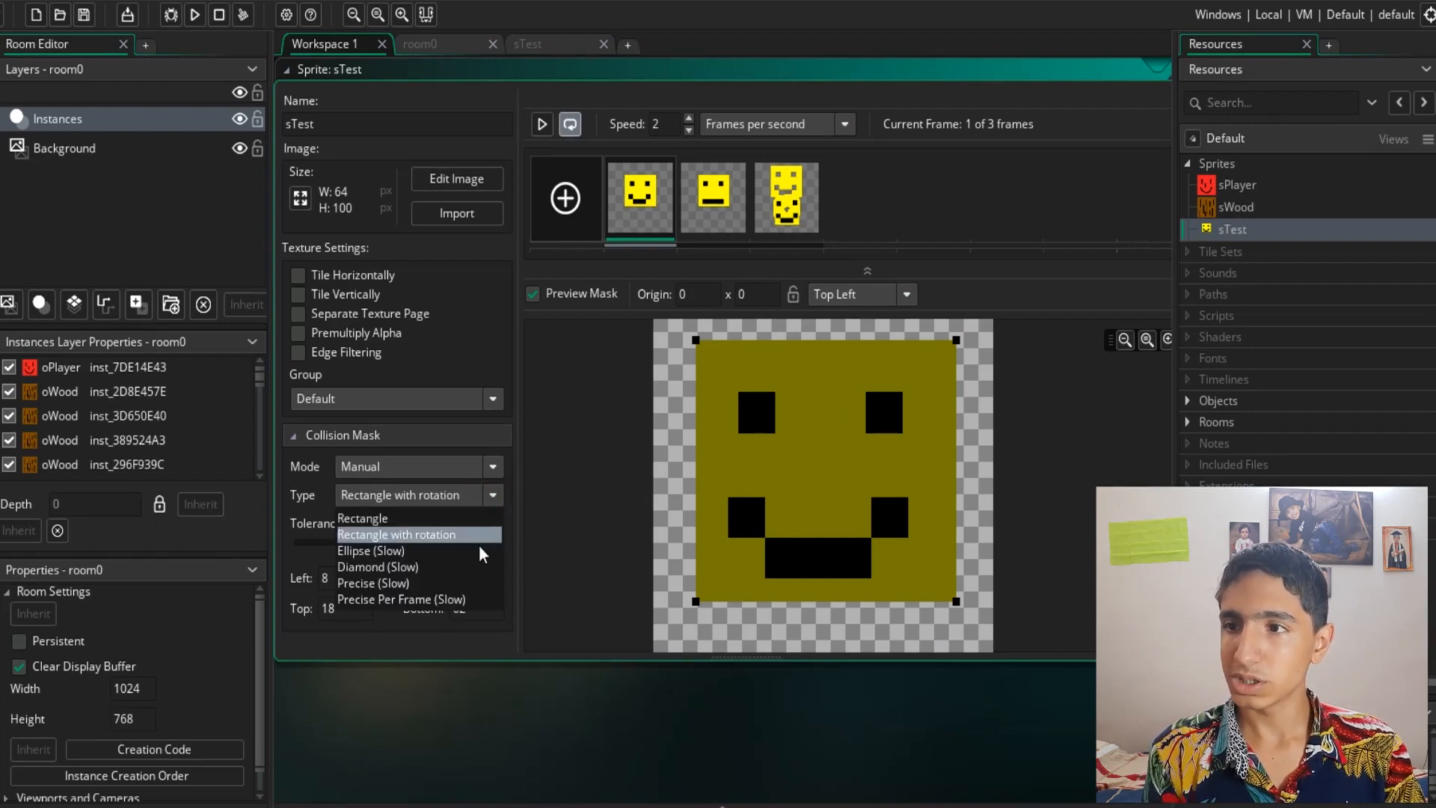
{"action": "left_click", "coordinate": [481, 551]}
{"action": "left_click", "coordinate": [491, 499]}
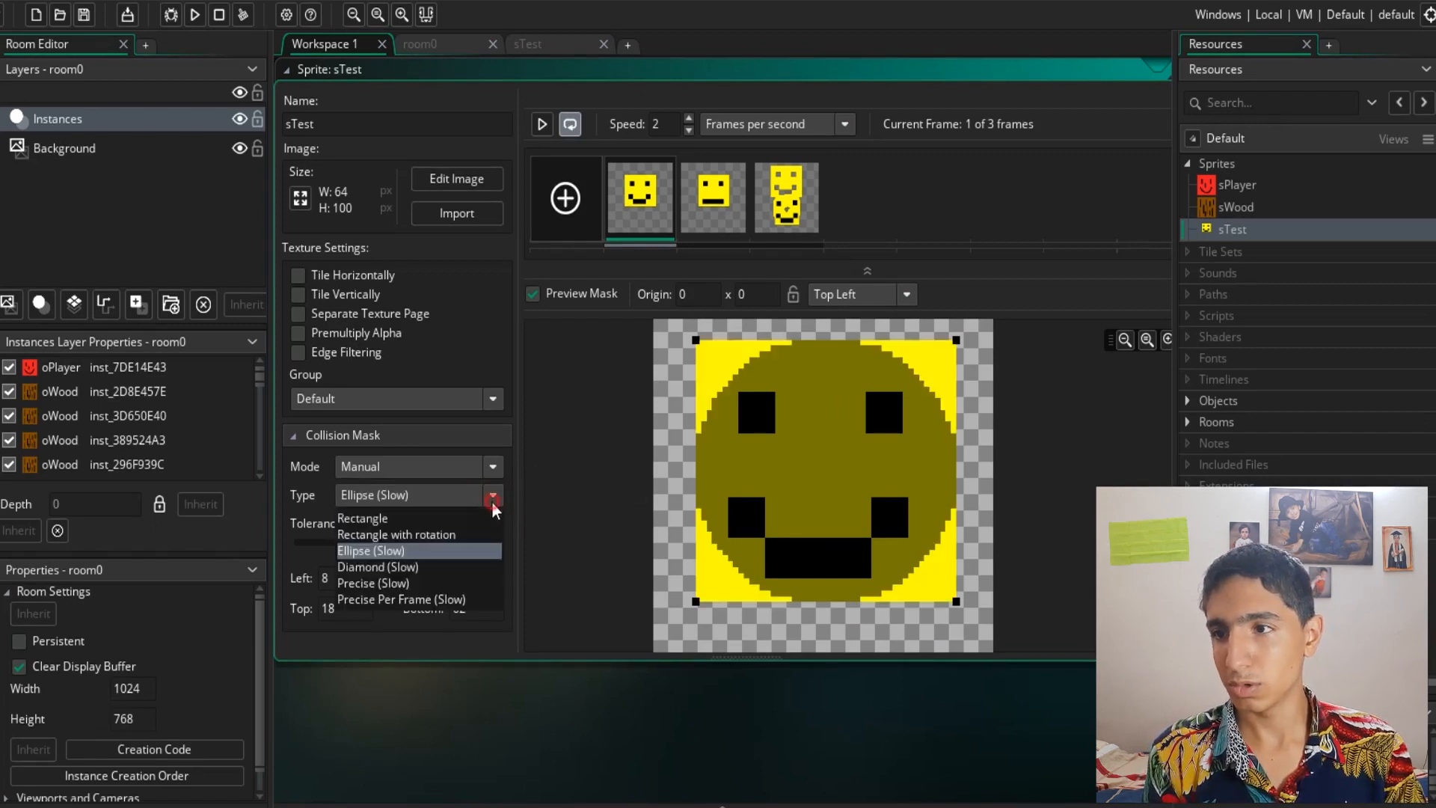
{"action": "left_click", "coordinate": [480, 580]}
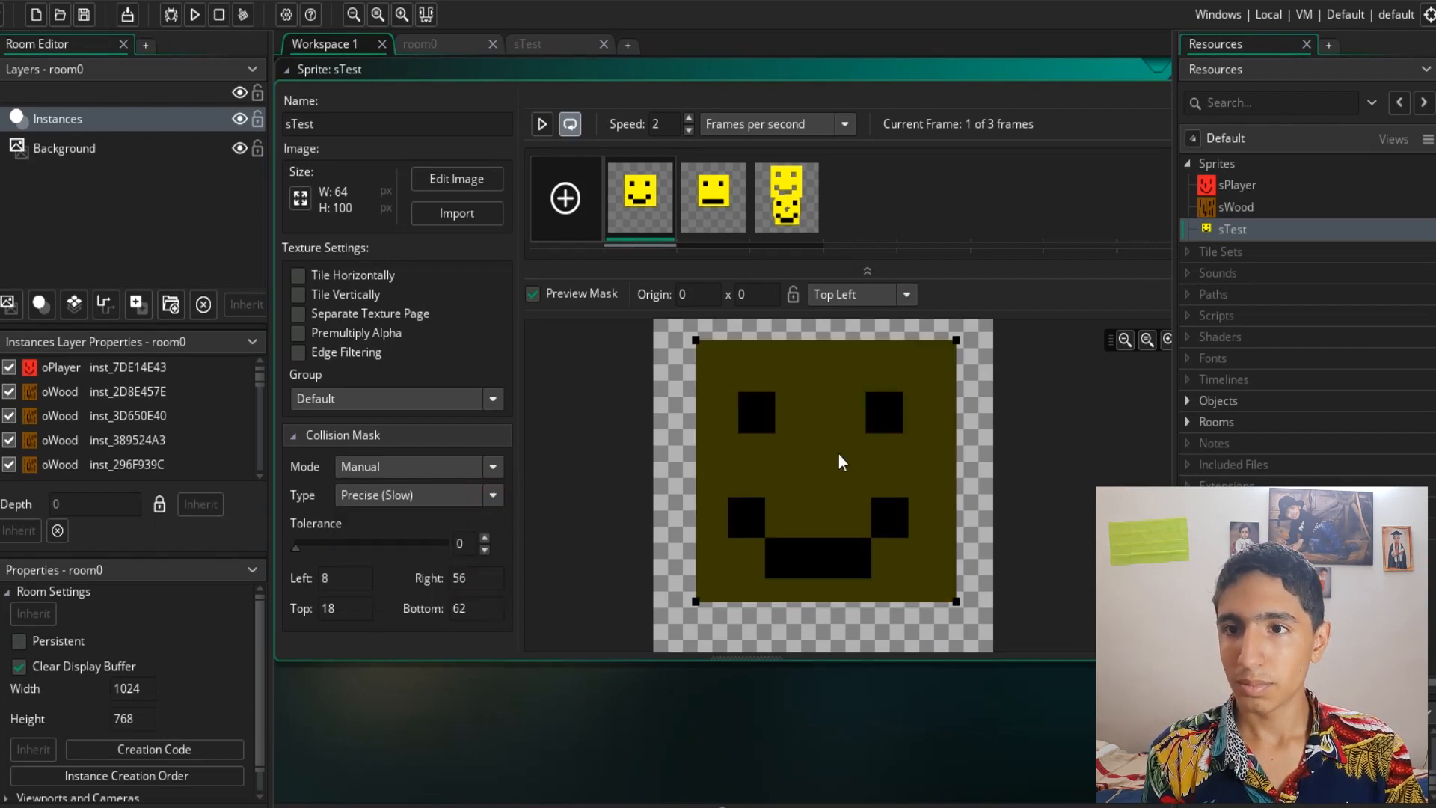
- Set the Precise collision mask's tolerance to 6
{"action": "middle_click_drag", "start_coordinate": [837, 454], "coordinate": [885, 408]}
{"action": "left_click", "coordinate": [435, 494]}
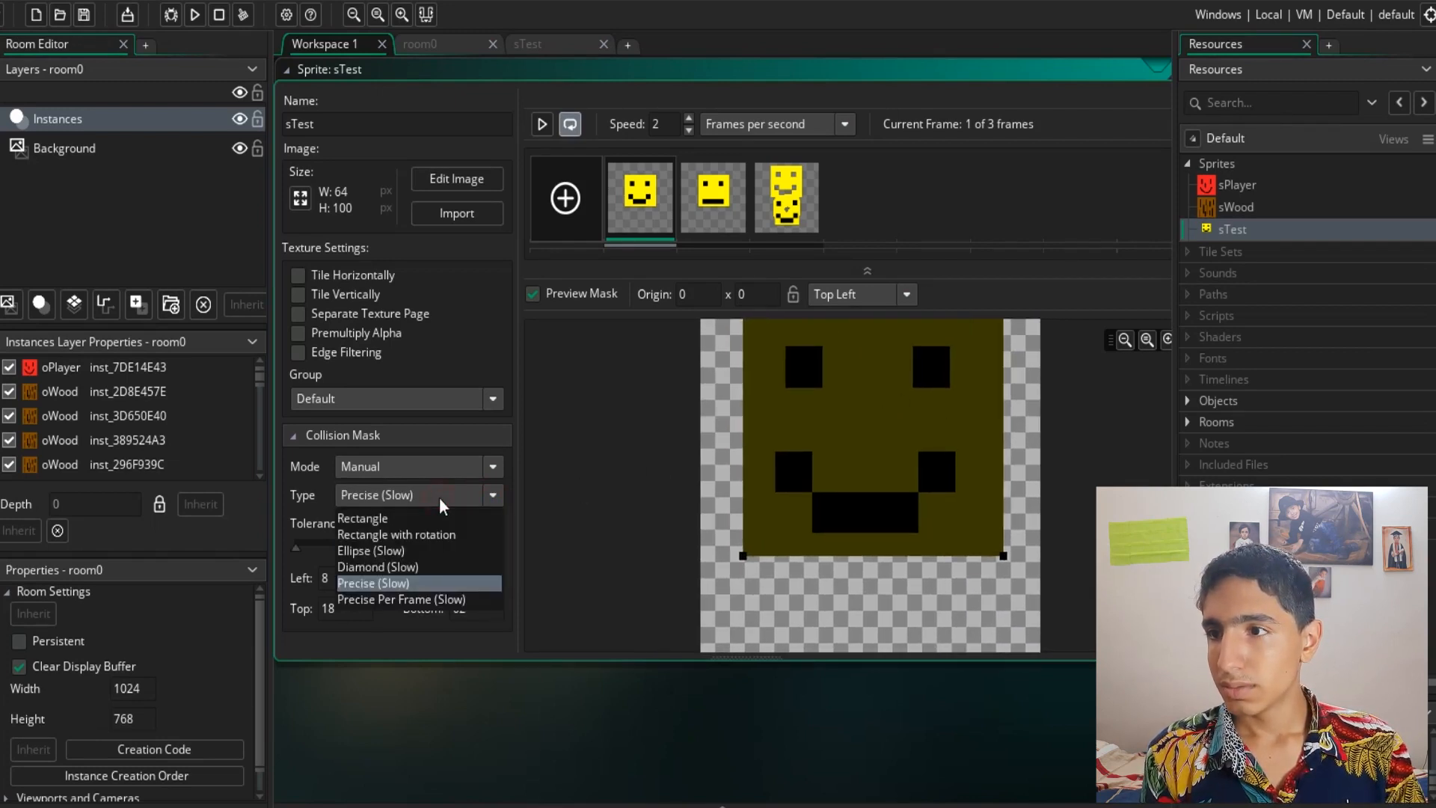
{"action": "mouse_move", "coordinate": [296, 547]}
{"action": "left_mouse_down"}
{"action": "mouse_move", "coordinate": [433, 545]}
{"action": "mouse_move", "coordinate": [299, 550]}
{"action": "left_mouse_up"}
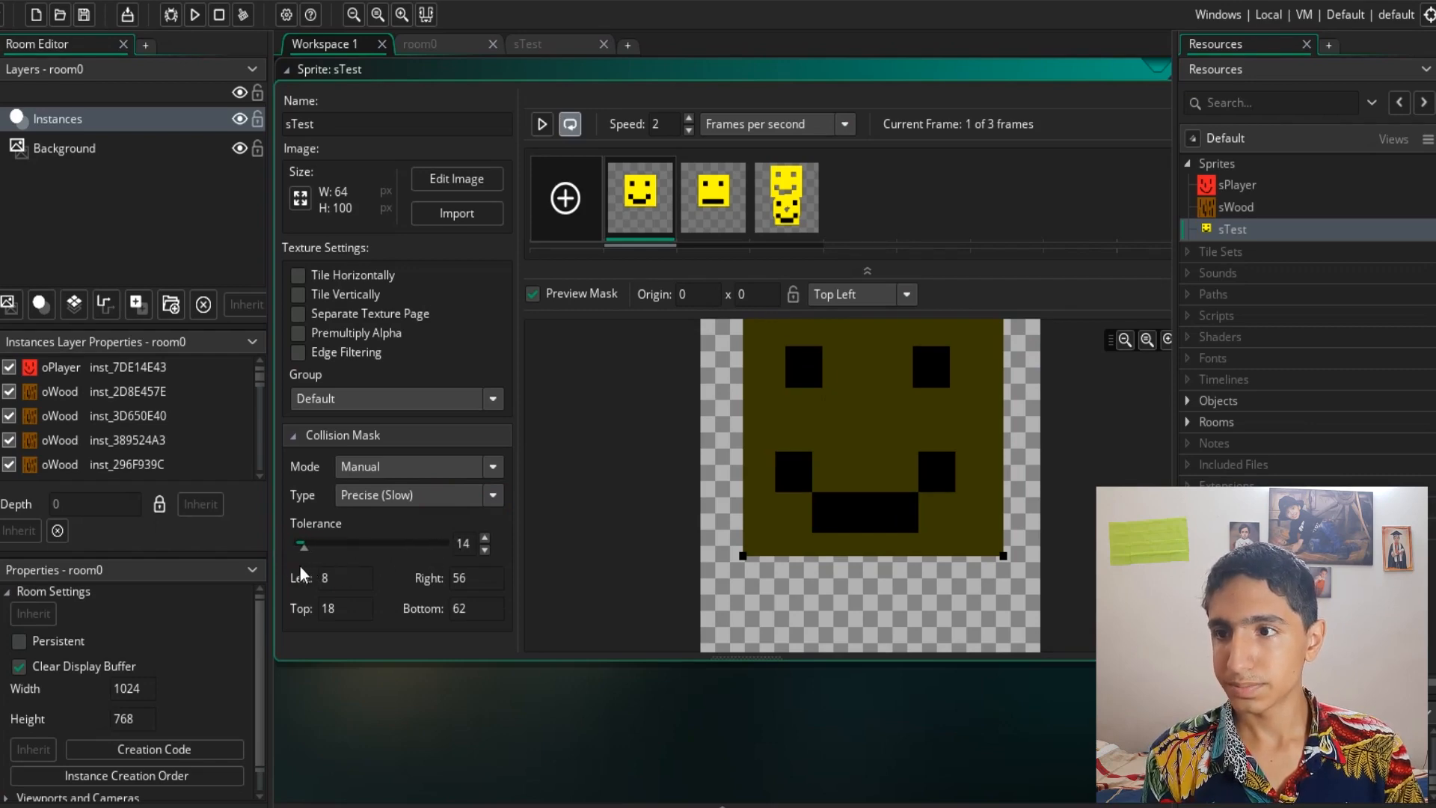
{"action": "scroll", "coordinate": [388, 590], "scroll_direction": "down", "scroll_amount": 1}
{"action": "scroll", "coordinate": [388, 589], "scroll_direction": "up", "scroll_amount": 2}
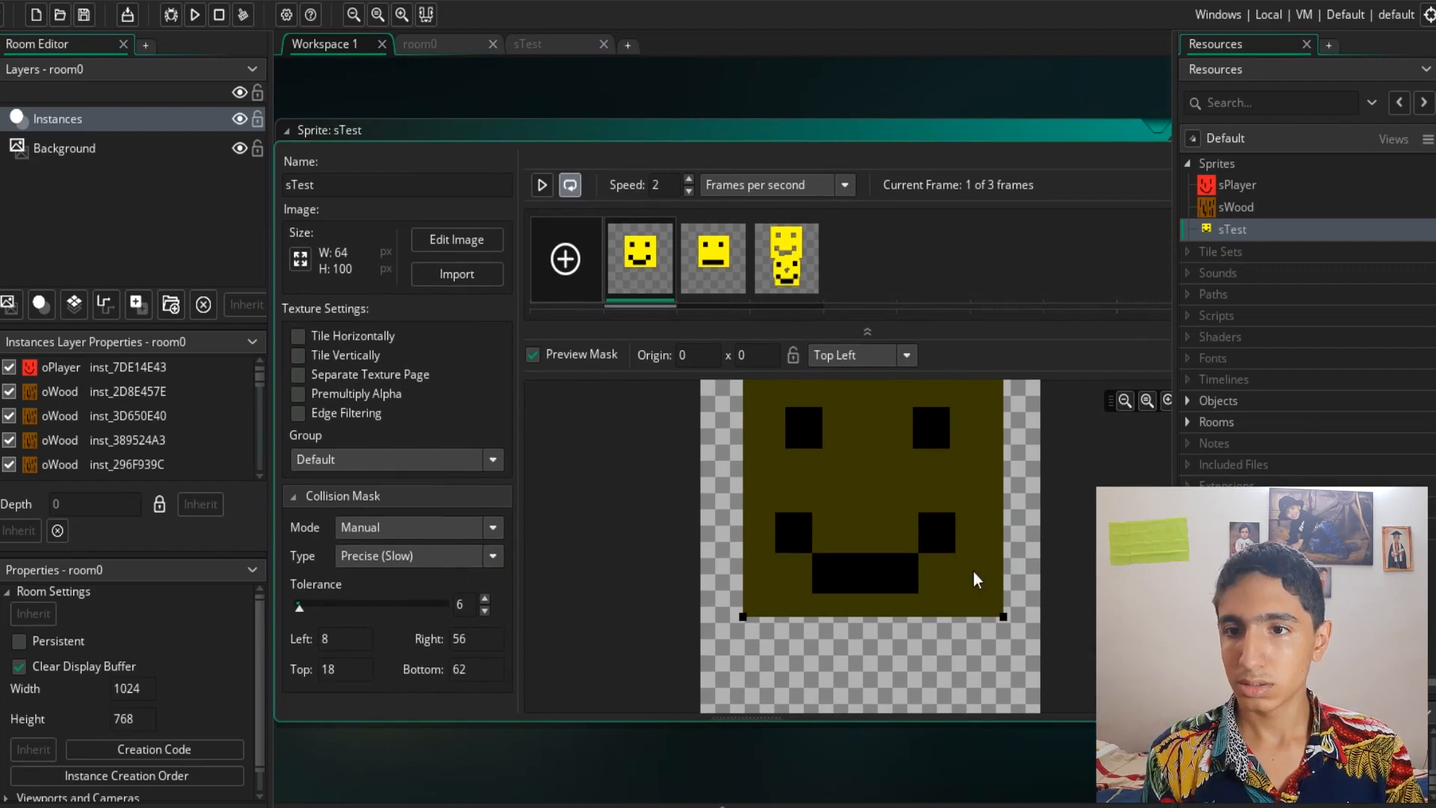
{"action": "scroll", "coordinate": [1003, 442], "scroll_direction": "down", "scroll_amount": 3}
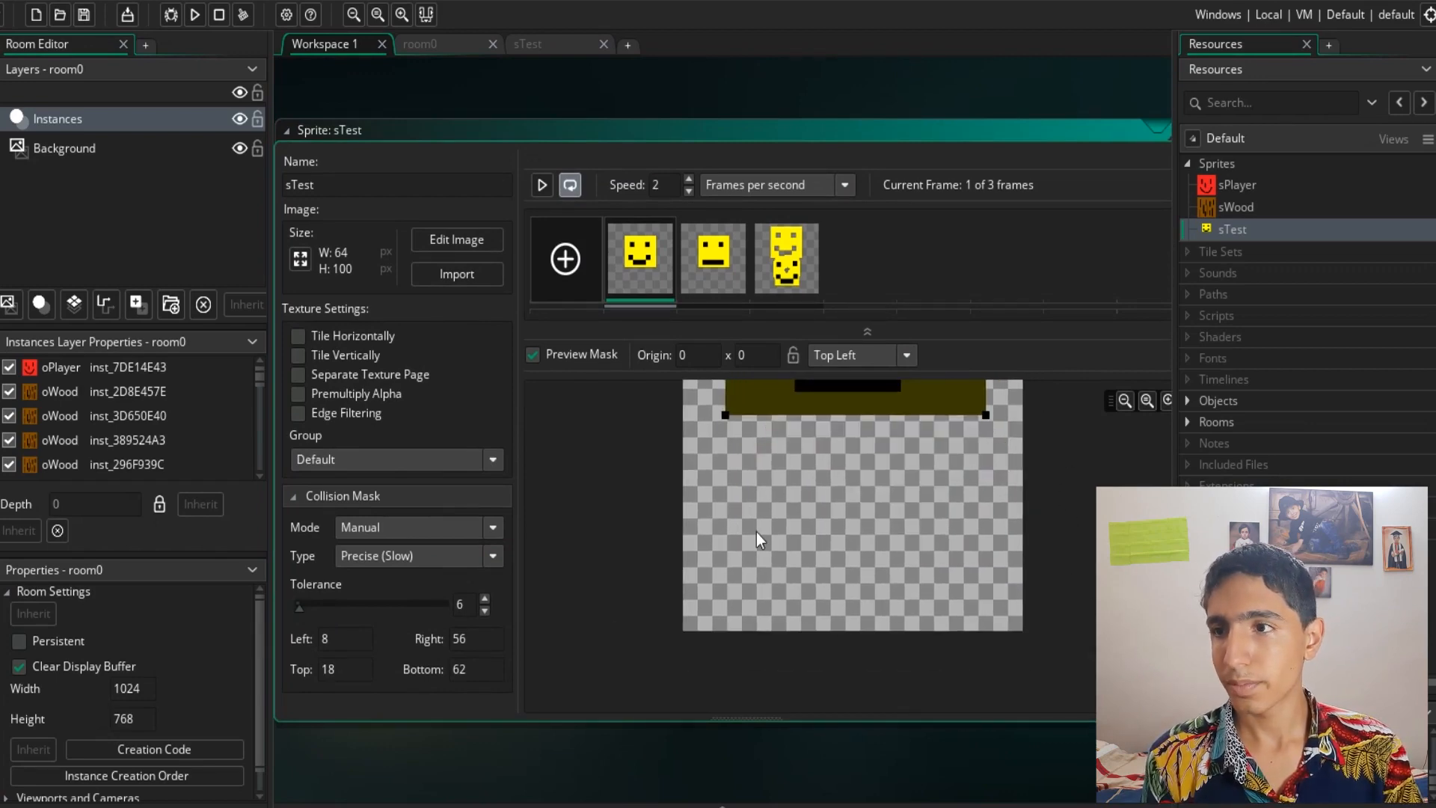
{"action": "scroll", "coordinate": [756, 538], "scroll_direction": "up", "scroll_amount": 3}
{"action": "scroll", "coordinate": [360, 535], "scroll_direction": "up", "scroll_amount": 3}
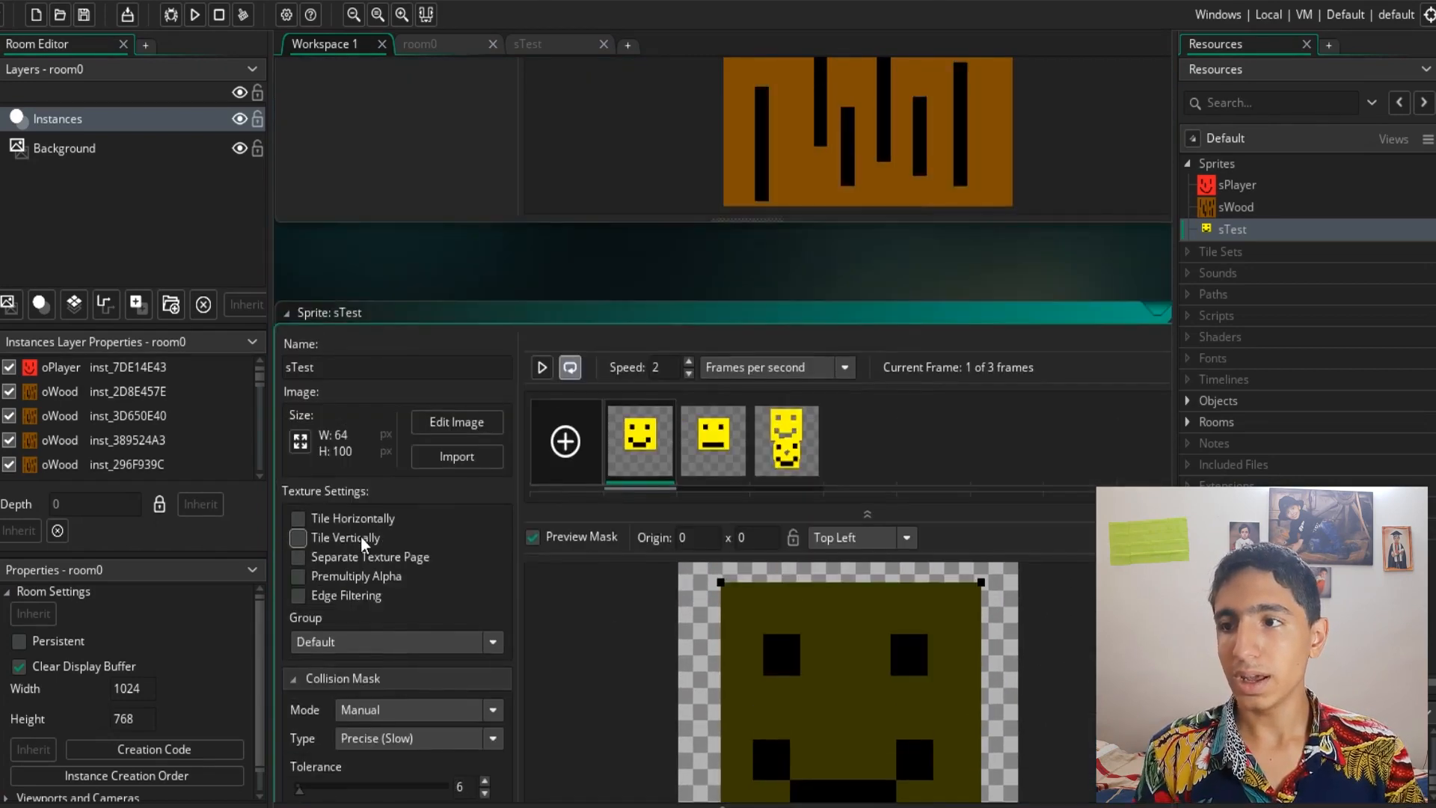
{"action": "scroll", "coordinate": [360, 536], "scroll_direction": "up", "scroll_amount": 10}
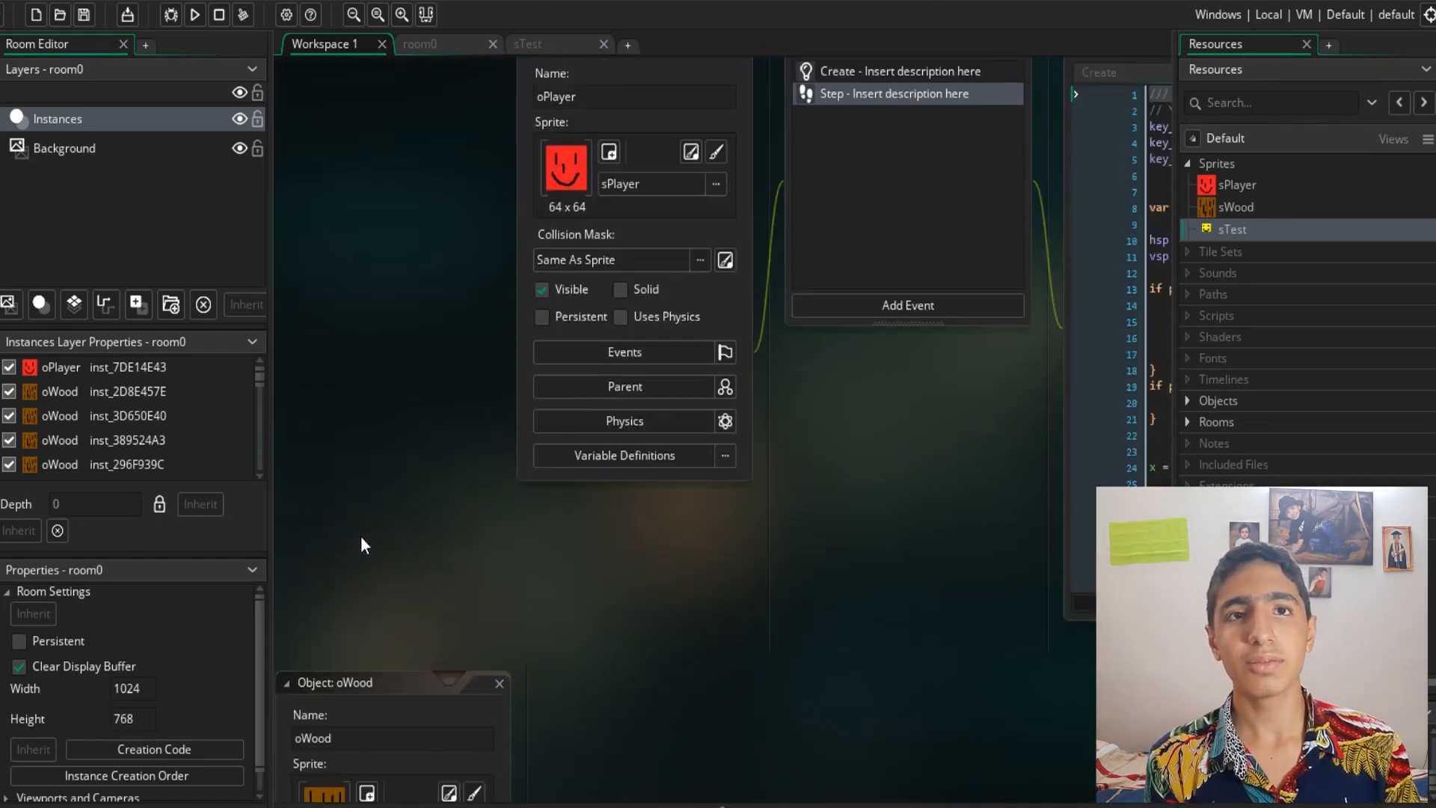
{"action": "scroll", "coordinate": [360, 535], "scroll_direction": "up", "scroll_amount": 5}
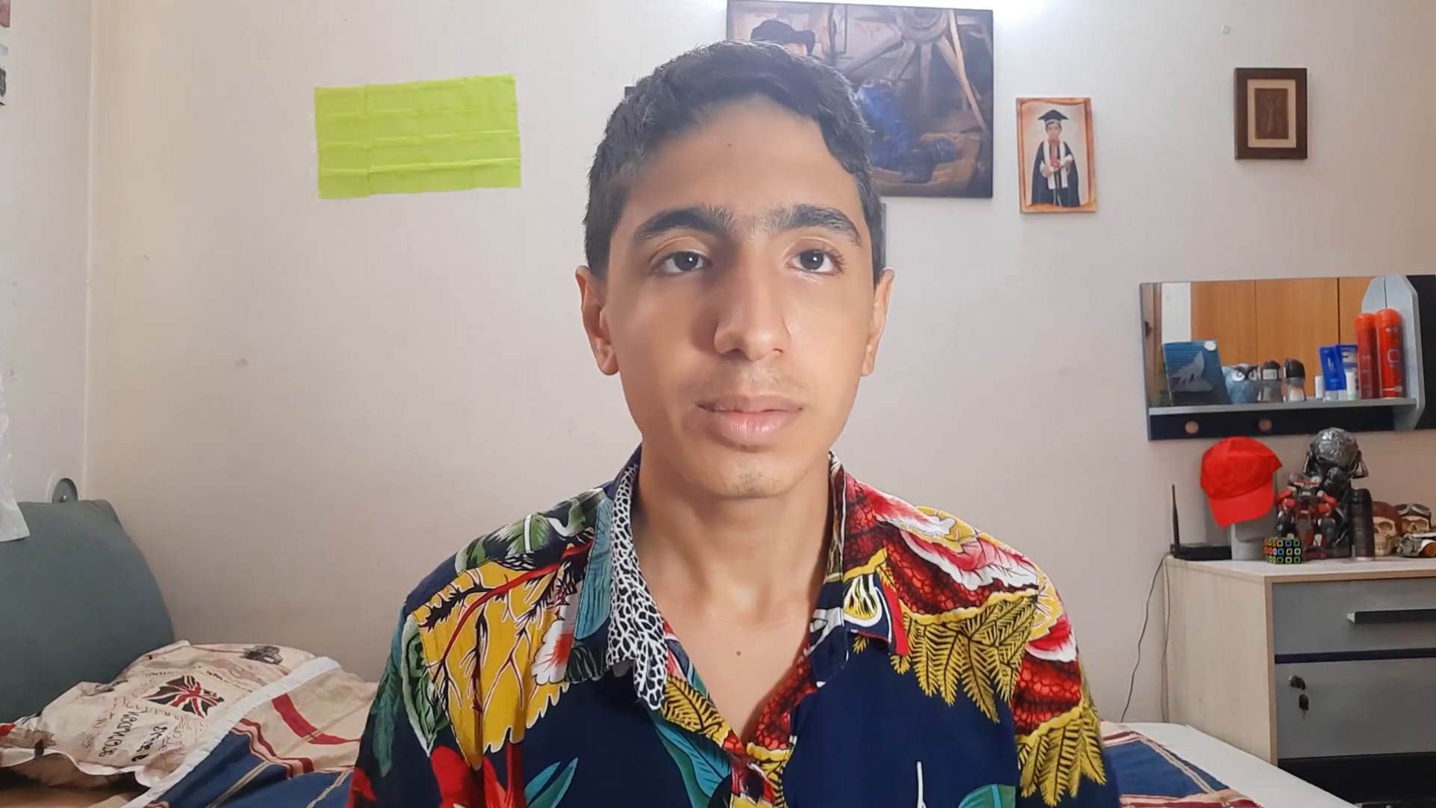